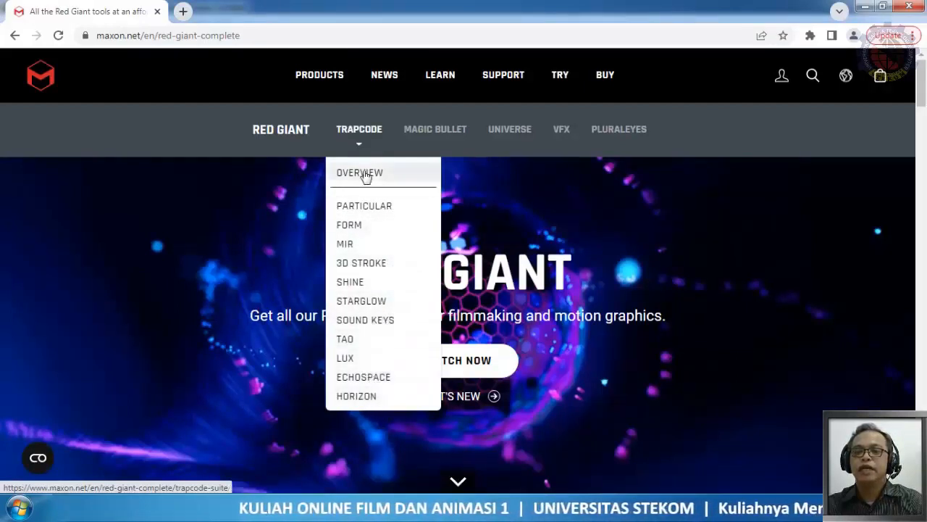
Step: Look through the Magic Bullet, Universe and VFX tool lists and open the PluralEyes product page
{"action": "mouse_move", "coordinate": [435, 132]}
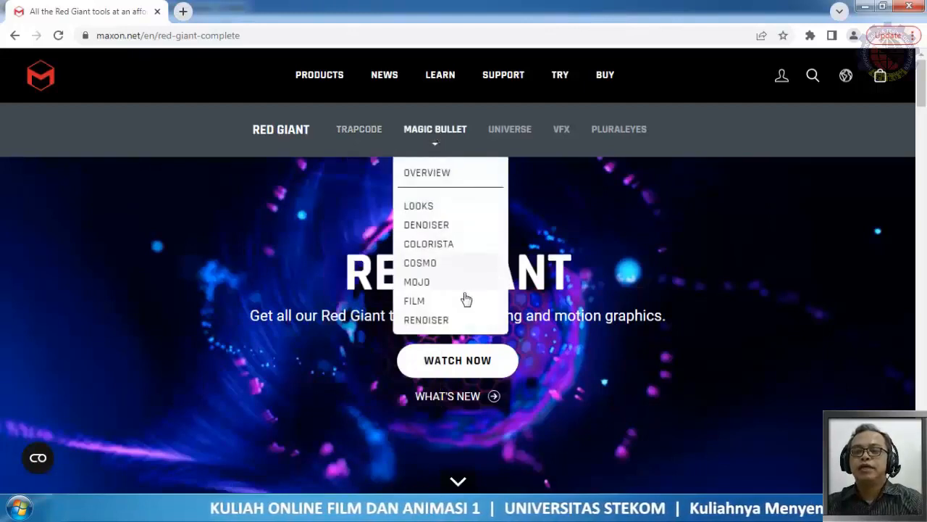
{"action": "mouse_move", "coordinate": [529, 129]}
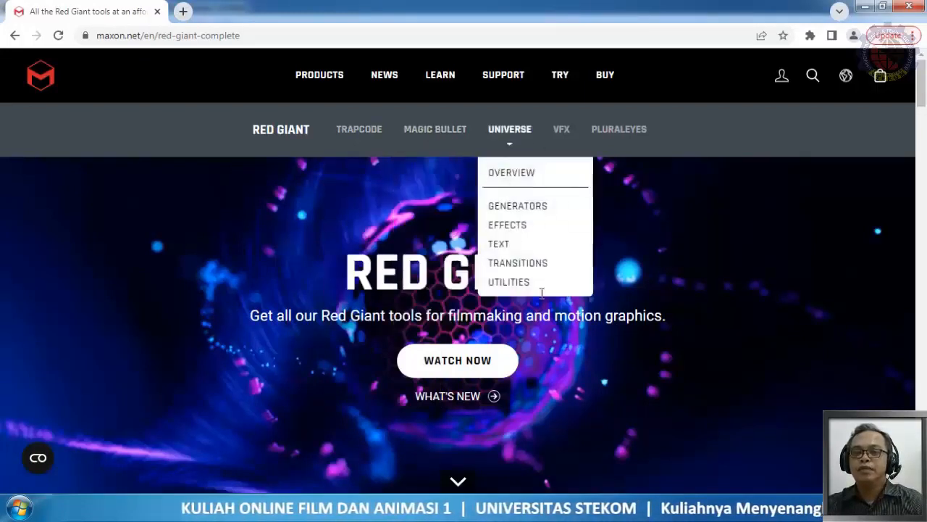
{"action": "mouse_move", "coordinate": [572, 138]}
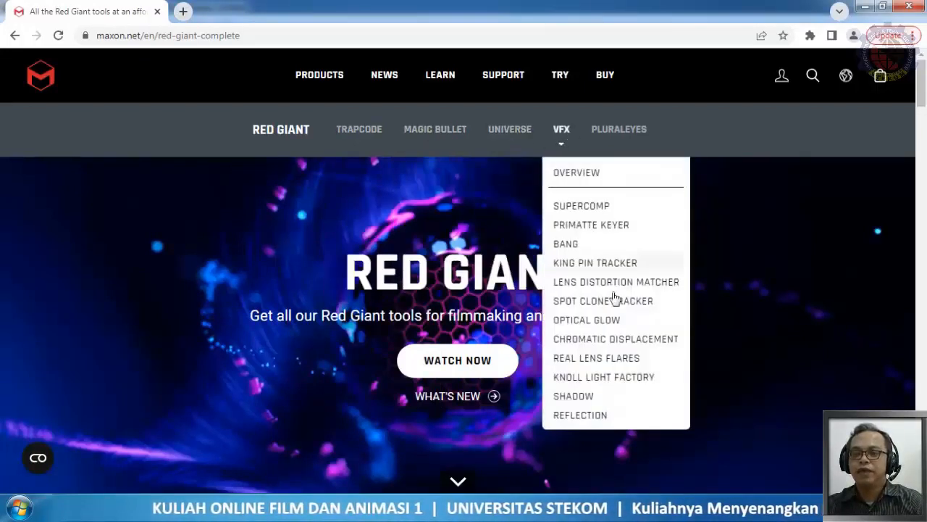
{"action": "left_click", "coordinate": [620, 131]}
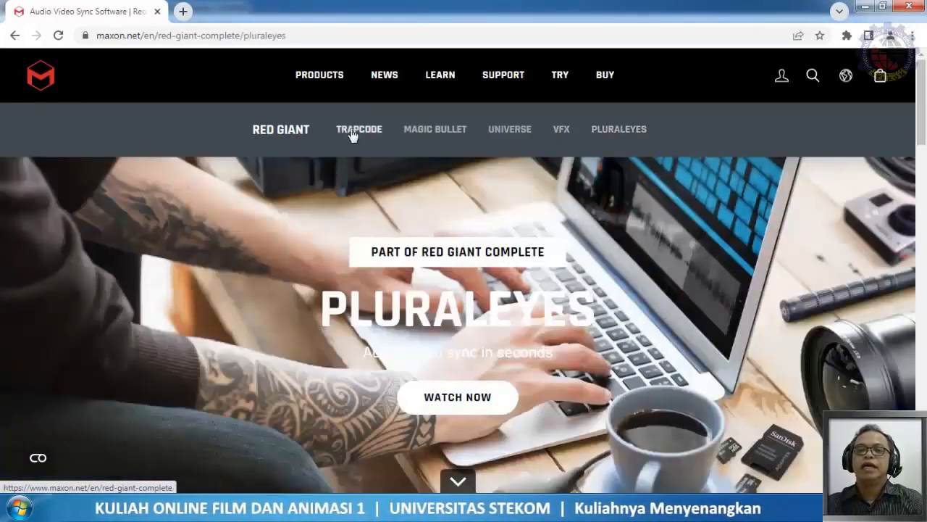
Step: Return to the Red Giant overview page and read its What's New section
{"action": "left_click", "coordinate": [297, 132]}
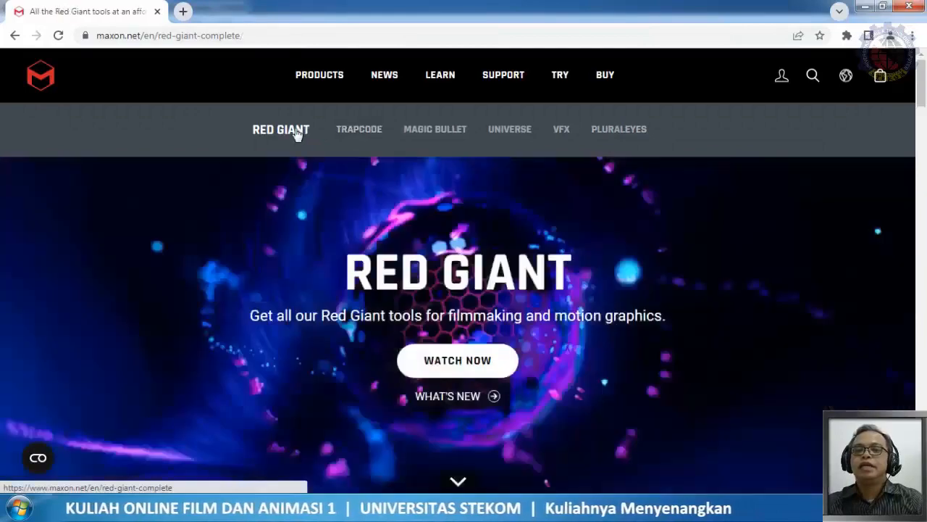
{"action": "scroll", "coordinate": [302, 203], "scroll_direction": "down", "scroll_amount": 2}
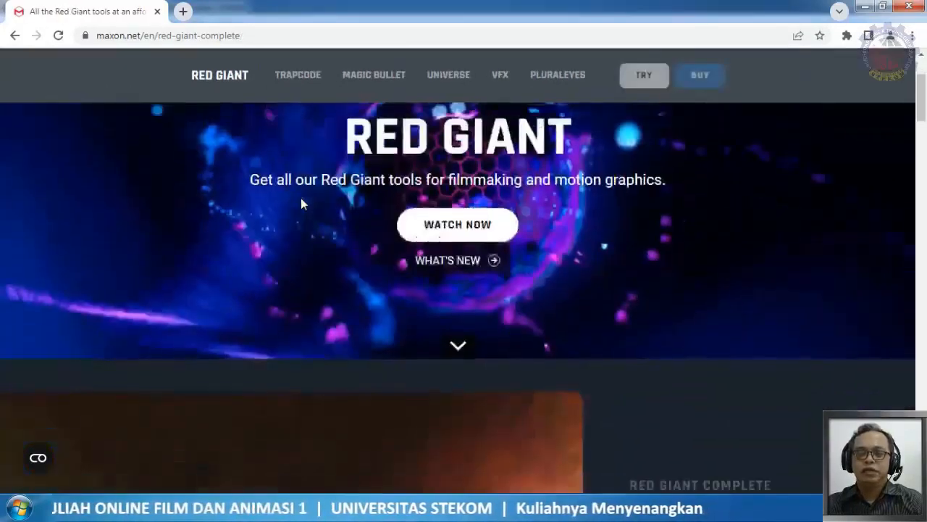
{"action": "scroll", "coordinate": [302, 203], "scroll_direction": "up", "scroll_amount": 2}
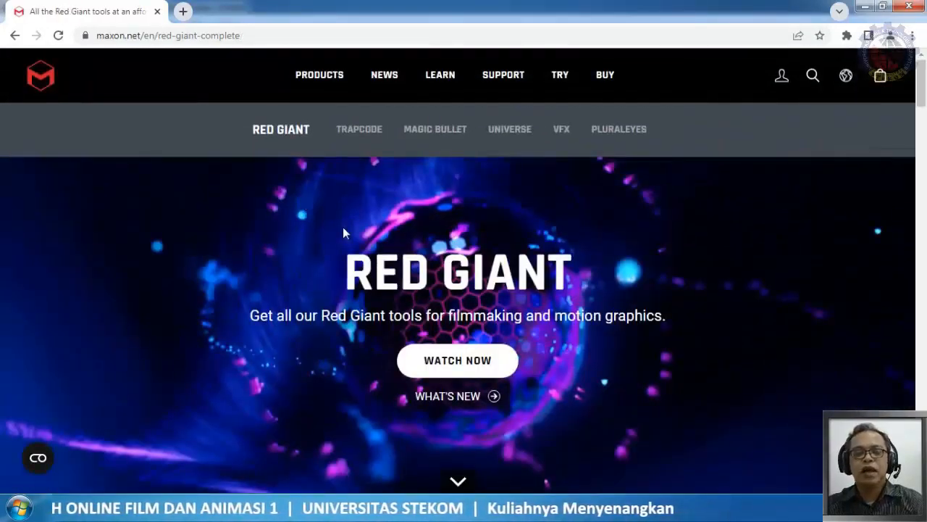
{"action": "scroll", "coordinate": [328, 230], "scroll_direction": "down", "scroll_amount": 5}
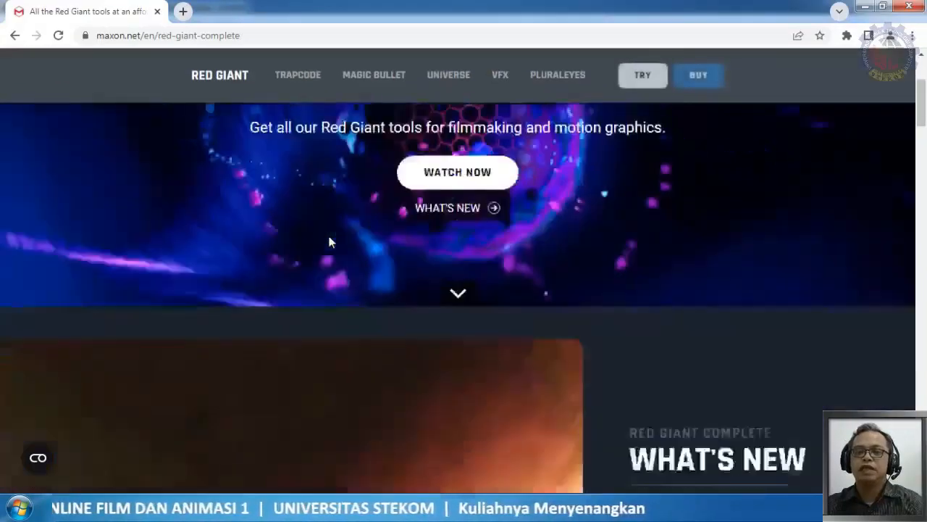
{"action": "scroll", "coordinate": [329, 242], "scroll_direction": "down", "scroll_amount": 4}
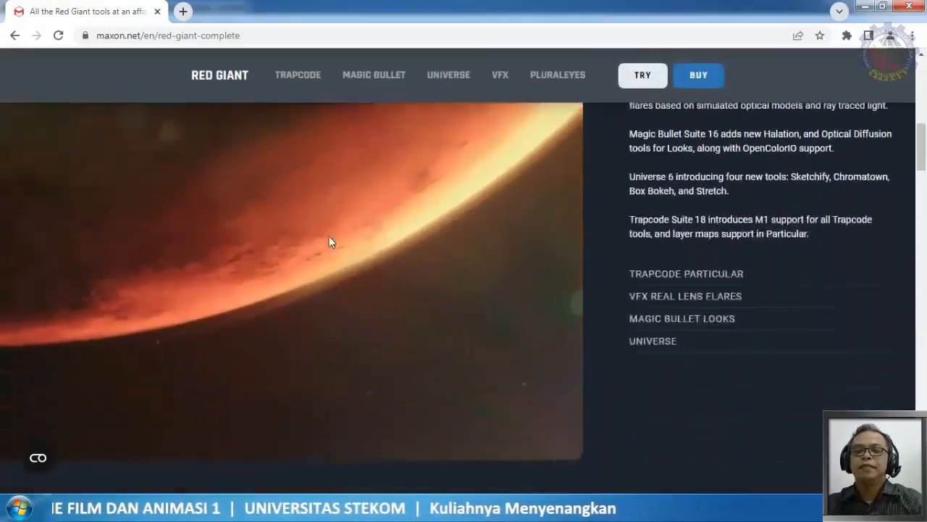
{"action": "scroll", "coordinate": [386, 239], "scroll_direction": "up", "scroll_amount": 3}
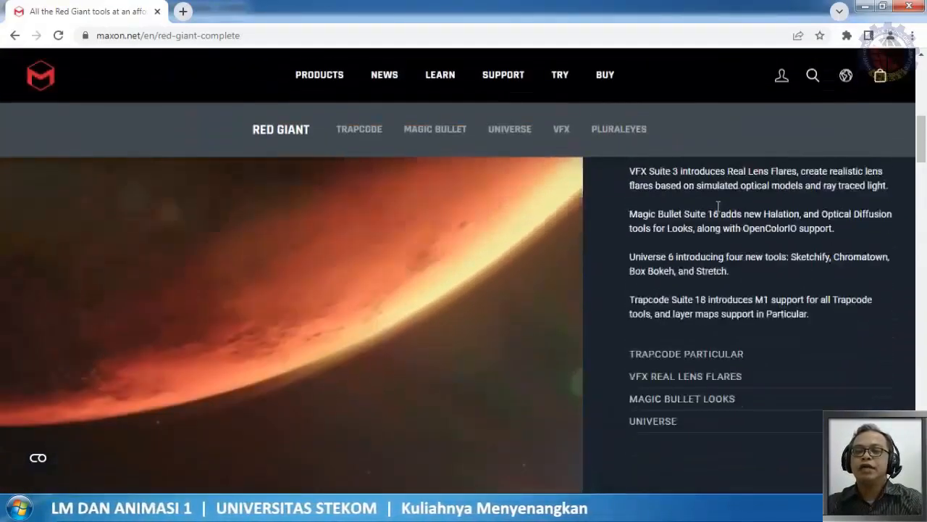
{"action": "scroll", "coordinate": [708, 259], "scroll_direction": "down", "scroll_amount": 2}
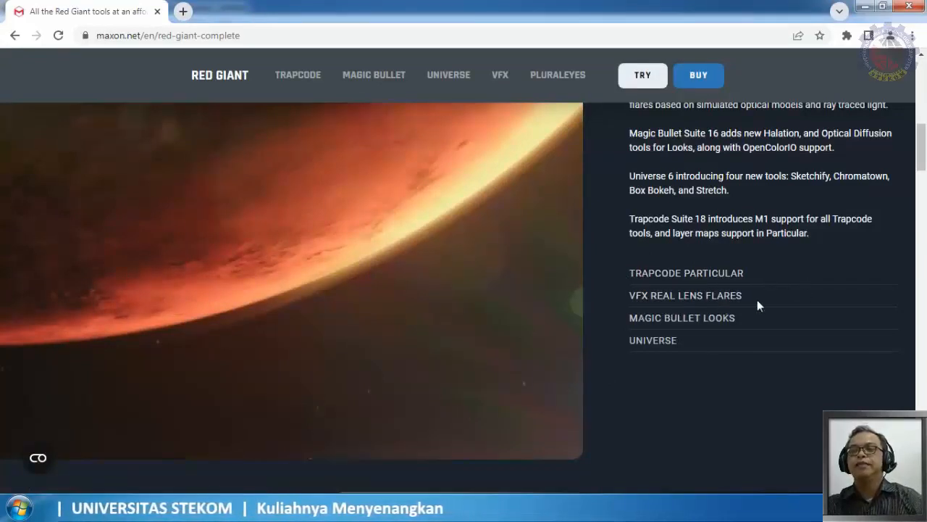
Step: Read the Trapcode section of the Red Giant page, including its description and list of plugins
{"action": "scroll", "coordinate": [752, 298], "scroll_direction": "down", "scroll_amount": 5}
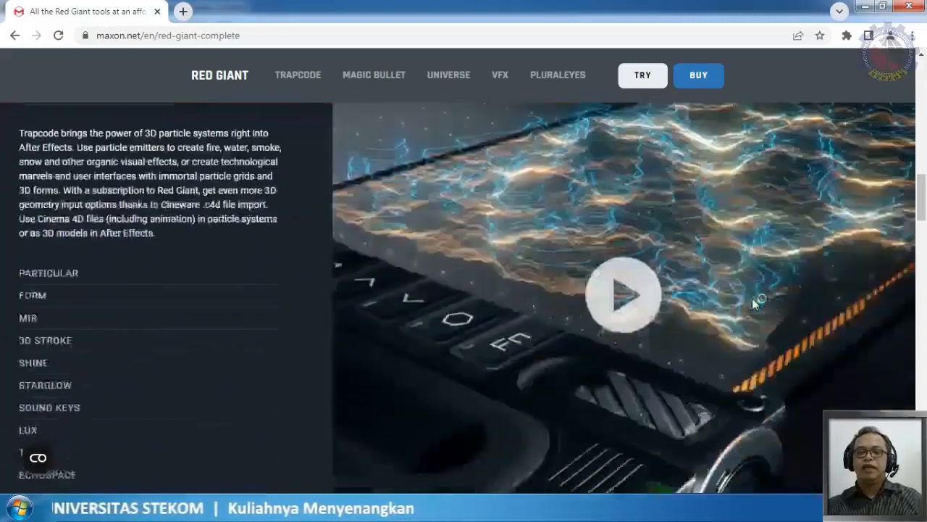
{"action": "scroll", "coordinate": [753, 303], "scroll_direction": "up", "scroll_amount": 2}
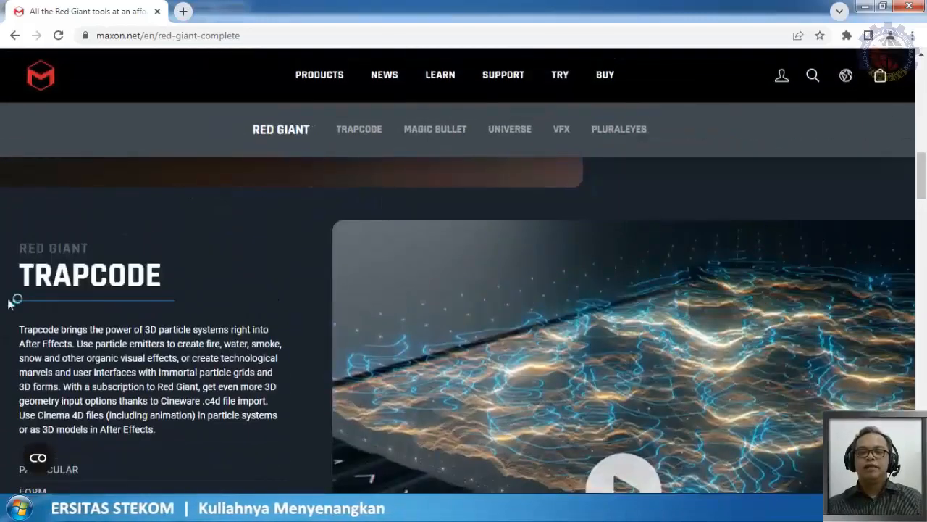
{"action": "scroll", "coordinate": [219, 307], "scroll_direction": "down", "scroll_amount": 3}
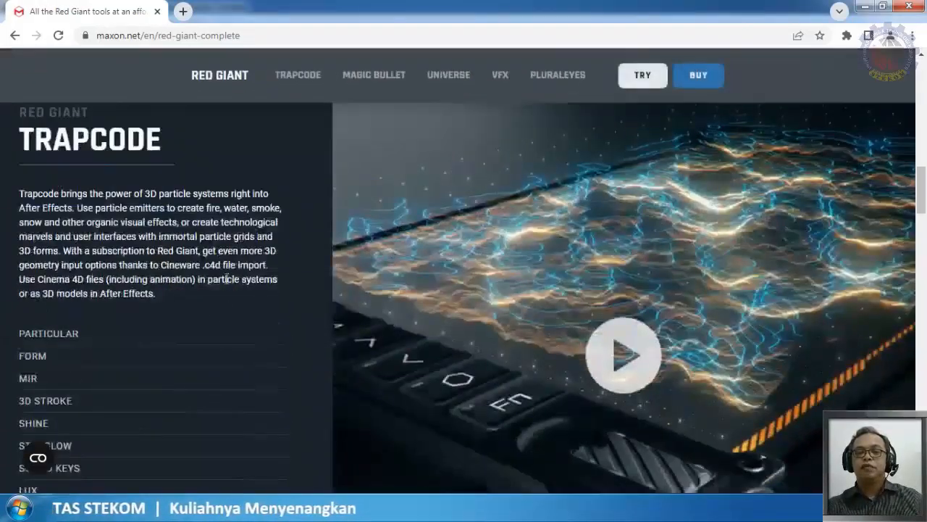
{"action": "scroll", "coordinate": [216, 294], "scroll_direction": "down", "scroll_amount": 1}
{"action": "scroll", "coordinate": [214, 278], "scroll_direction": "down", "scroll_amount": 2}
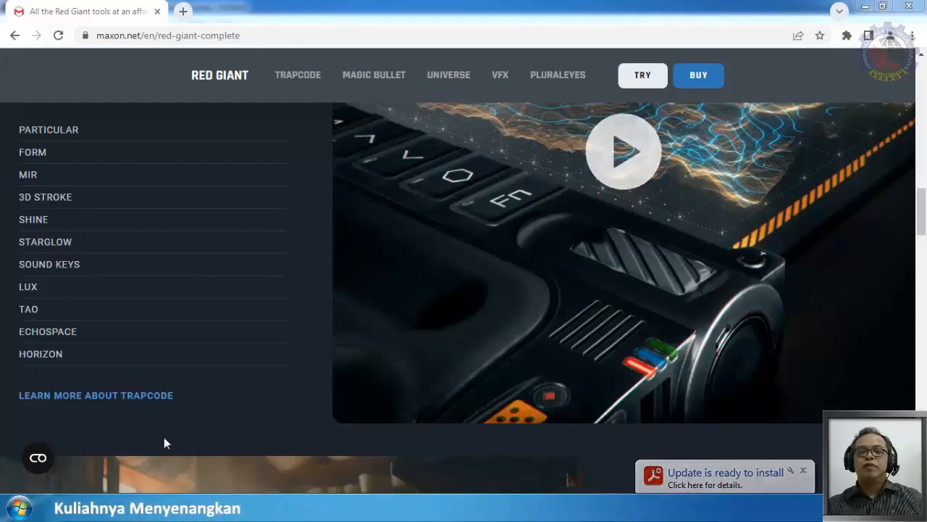
{"action": "scroll", "coordinate": [164, 442], "scroll_direction": "up", "scroll_amount": 2}
Step: Review the Magic Bullet, Universe and VFX plugin sections and return to the start of the Red Giant page
{"action": "scroll", "coordinate": [164, 441], "scroll_direction": "down", "scroll_amount": 8}
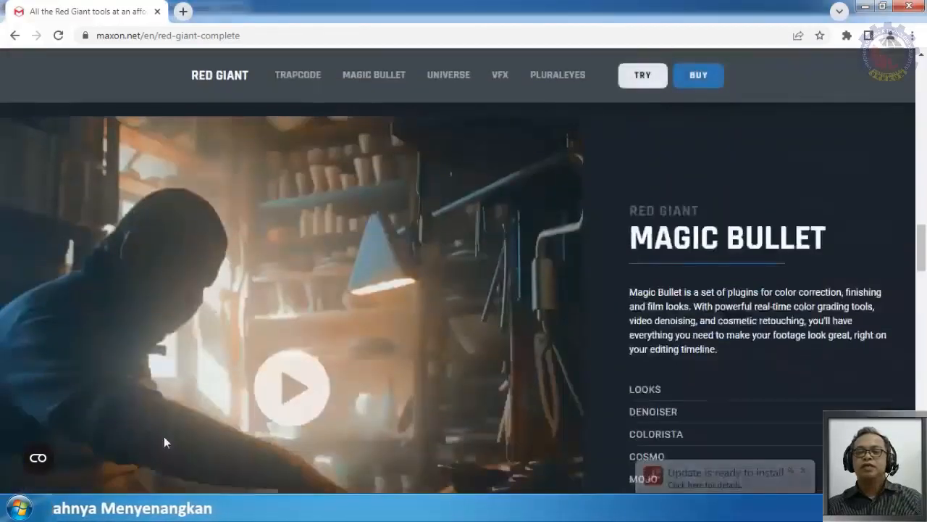
{"action": "scroll", "coordinate": [164, 442], "scroll_direction": "down", "scroll_amount": 1}
{"action": "scroll", "coordinate": [388, 306], "scroll_direction": "up", "scroll_amount": 3}
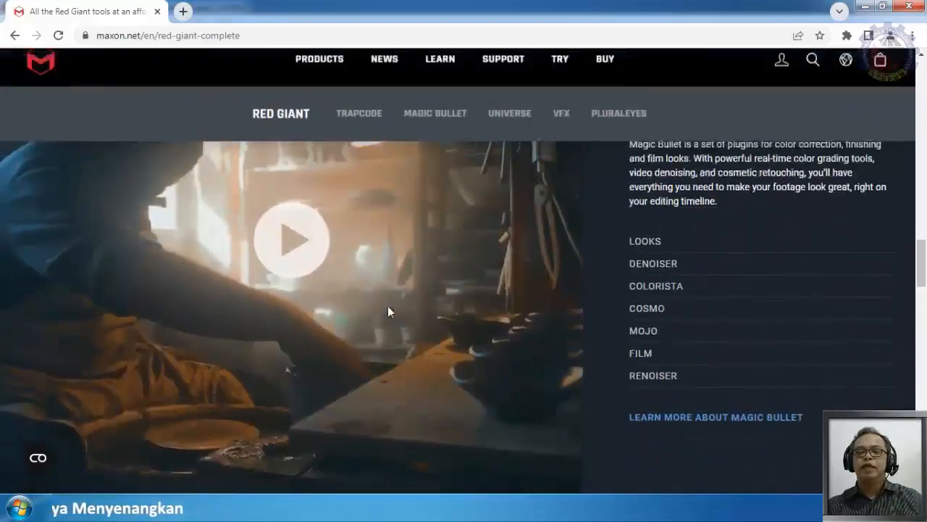
{"action": "scroll", "coordinate": [257, 363], "scroll_direction": "down", "scroll_amount": 5}
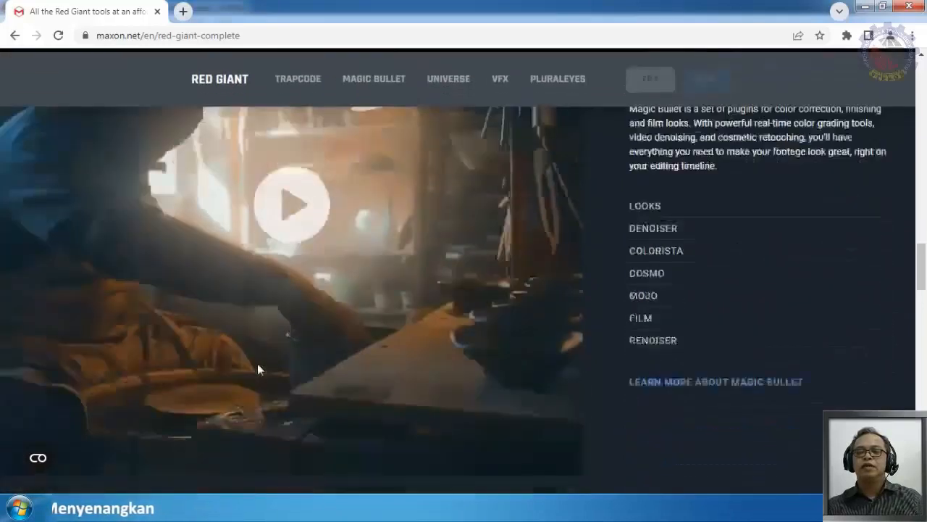
{"action": "scroll", "coordinate": [257, 370], "scroll_direction": "down", "scroll_amount": 3}
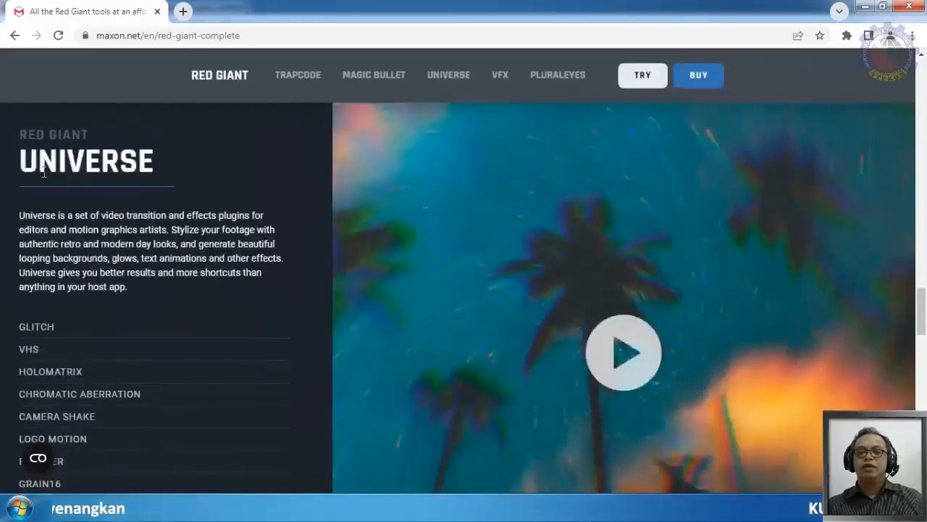
{"action": "scroll", "coordinate": [210, 393], "scroll_direction": "down", "scroll_amount": 1}
{"action": "scroll", "coordinate": [664, 276], "scroll_direction": "down", "scroll_amount": 9}
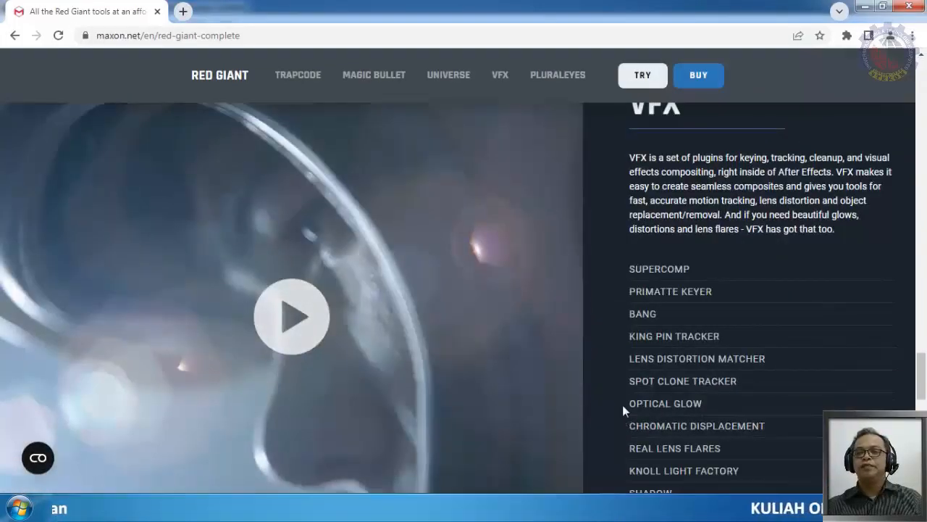
{"action": "scroll", "coordinate": [623, 405], "scroll_direction": "up", "scroll_amount": 15}
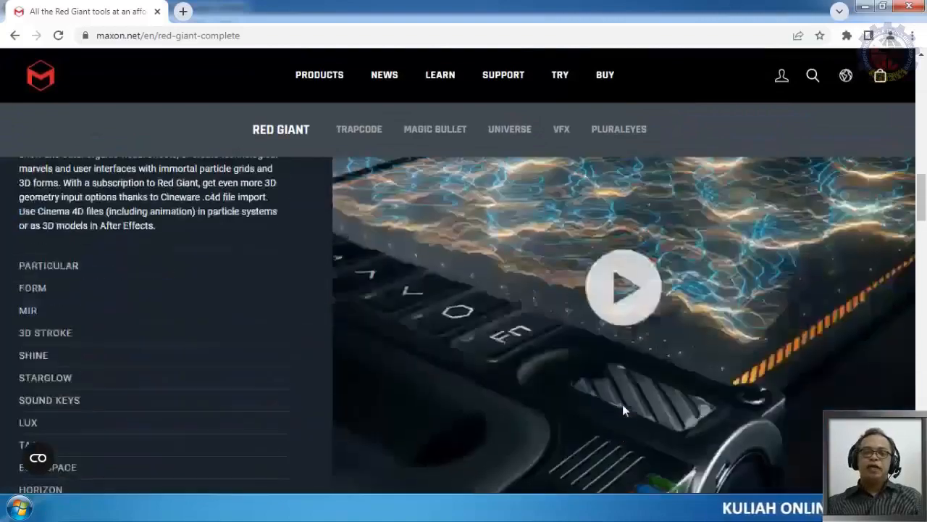
{"action": "scroll", "coordinate": [623, 406], "scroll_direction": "up", "scroll_amount": 10}
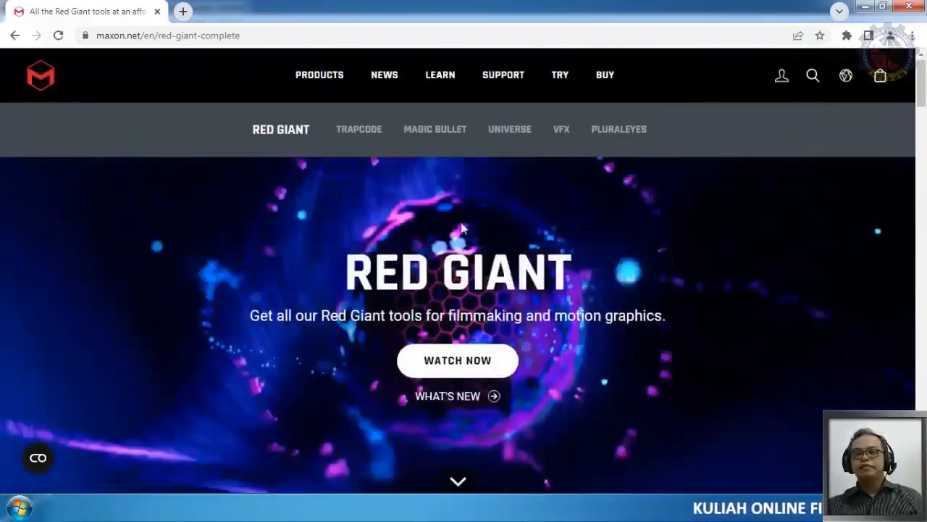
Step: Open Maxon's Plans and Pricing page and examine the annual prices, including the Red Giant Complete plan
{"action": "left_click", "coordinate": [603, 84]}
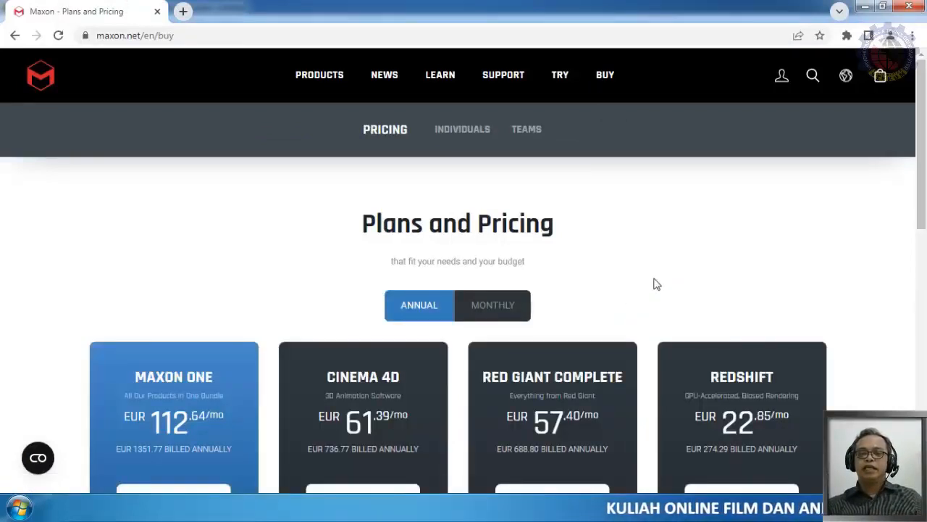
{"action": "scroll", "coordinate": [656, 282], "scroll_direction": "down", "scroll_amount": 3}
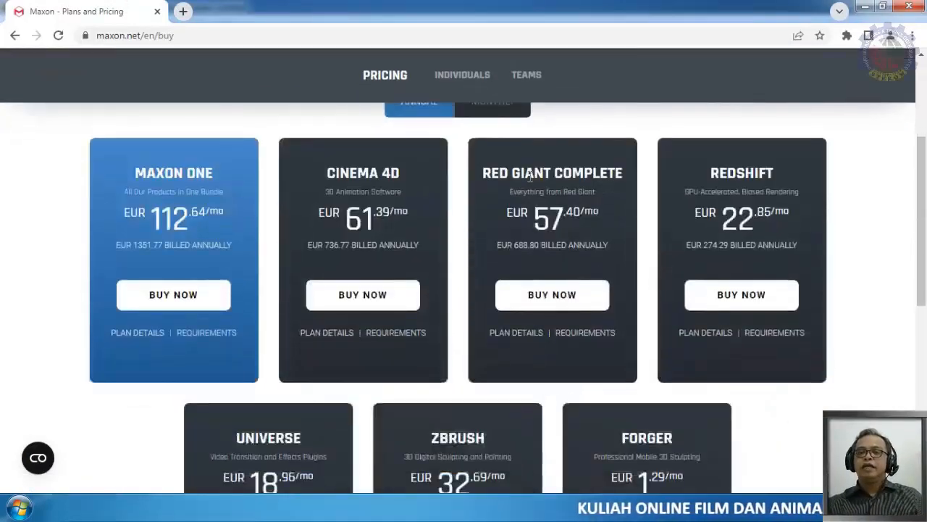
{"action": "scroll", "coordinate": [391, 119], "scroll_direction": "up", "scroll_amount": 3}
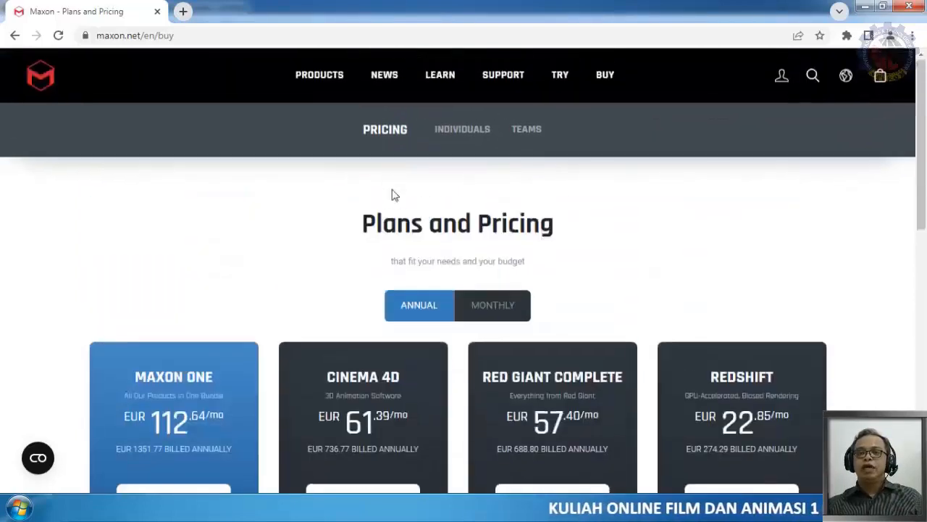
{"action": "scroll", "coordinate": [568, 268], "scroll_direction": "down", "scroll_amount": 2}
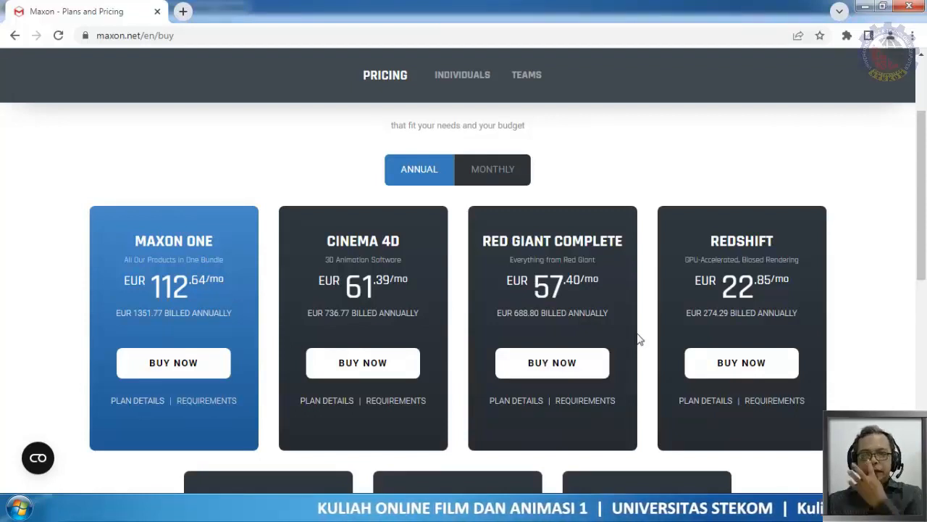
Step: Switch the plans to monthly billing and compare the prices of the Maxon products
{"action": "left_click", "coordinate": [507, 173]}
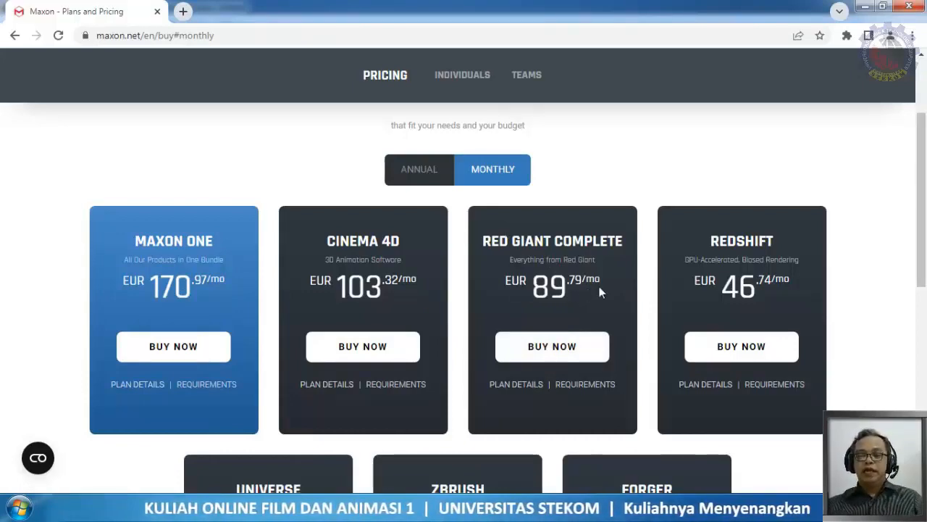
{"action": "scroll", "coordinate": [599, 288], "scroll_direction": "down", "scroll_amount": 3}
{"action": "scroll", "coordinate": [599, 287], "scroll_direction": "up", "scroll_amount": 4}
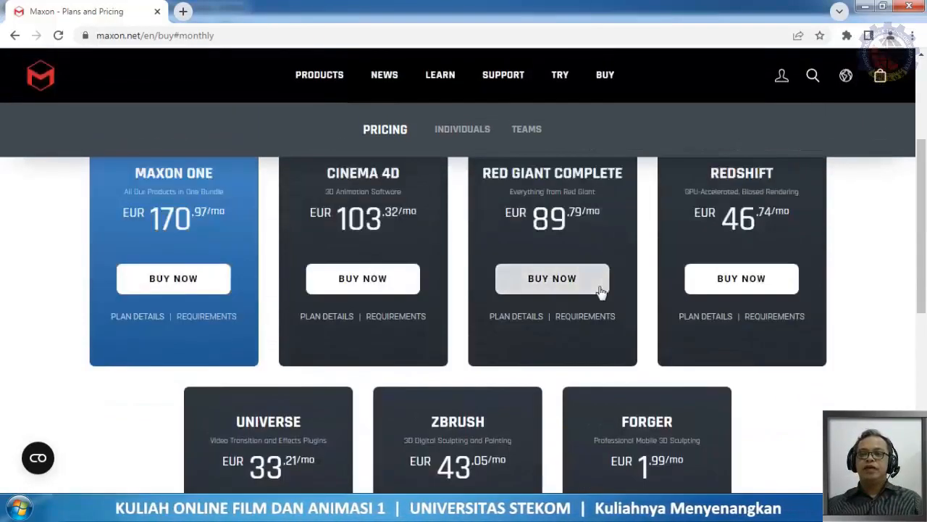
{"action": "scroll", "coordinate": [599, 286], "scroll_direction": "down", "scroll_amount": 1}
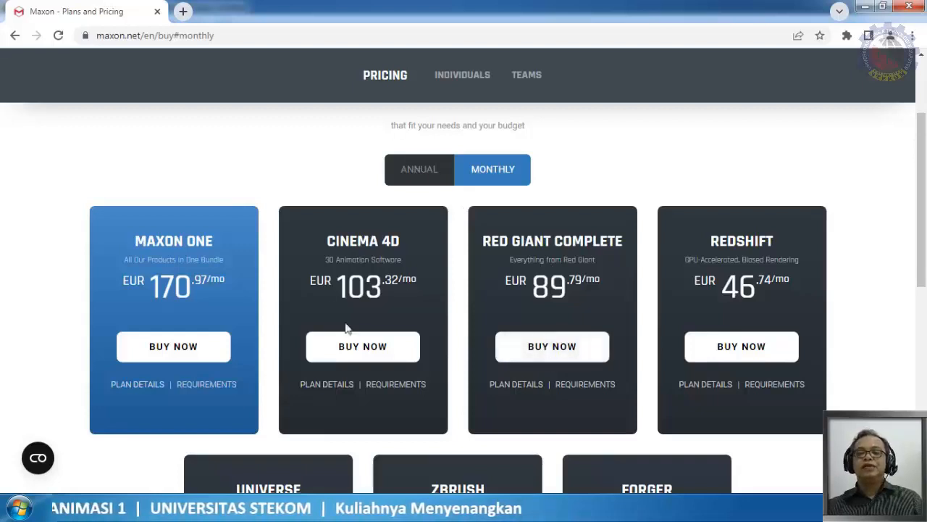
{"action": "scroll", "coordinate": [328, 246], "scroll_direction": "up", "scroll_amount": 1}
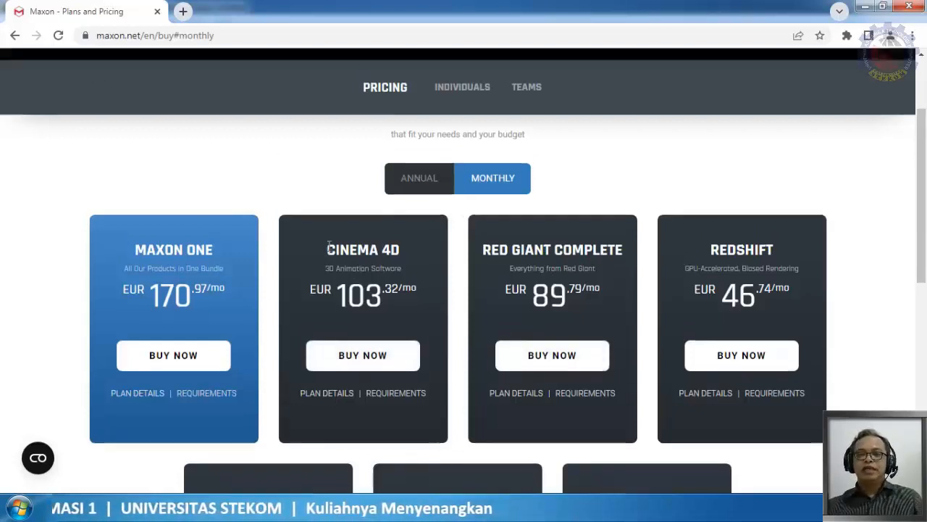
{"action": "scroll", "coordinate": [328, 246], "scroll_direction": "up", "scroll_amount": 2}
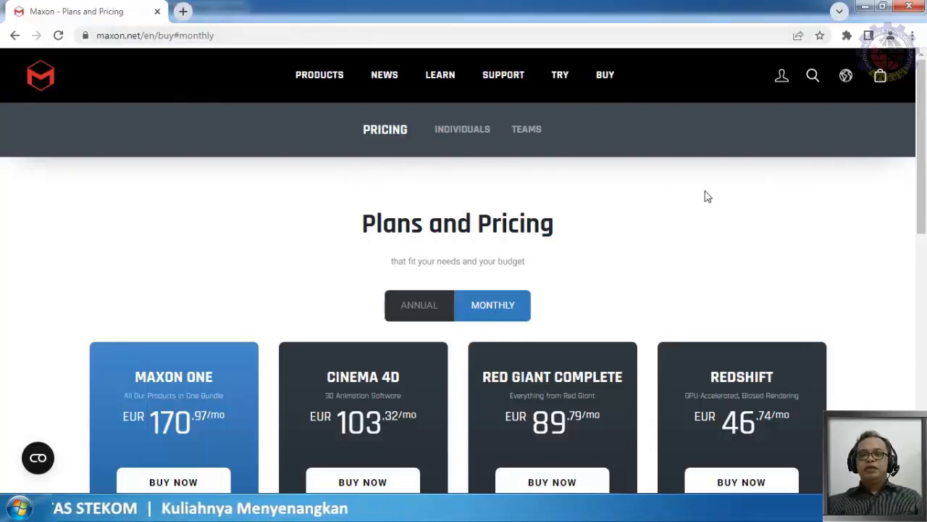
Step: Close the browser and look through the effect categories available in Adobe After Effects
{"action": "left_click", "coordinate": [918, 5]}
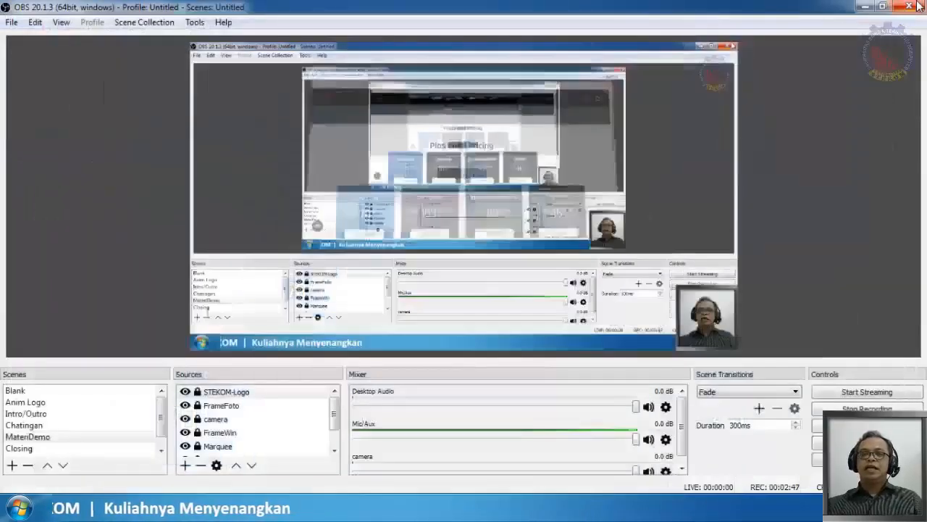
{"action": "left_click", "coordinate": [255, 508]}
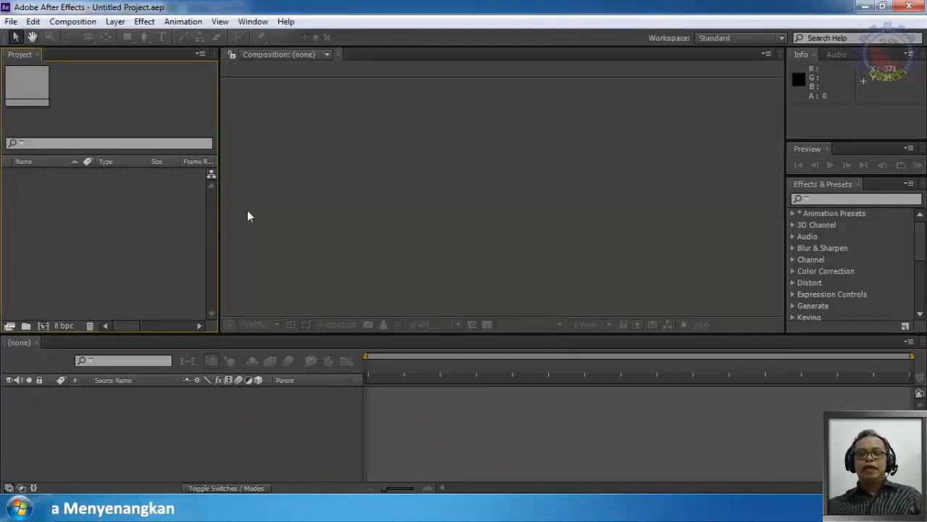
{"action": "left_click", "coordinate": [144, 22]}
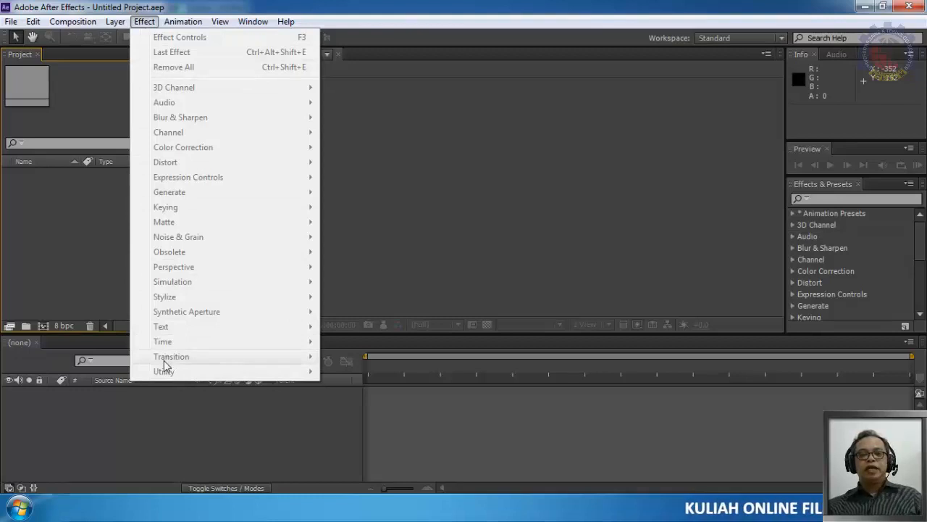
{"action": "left_click", "coordinate": [141, 24]}
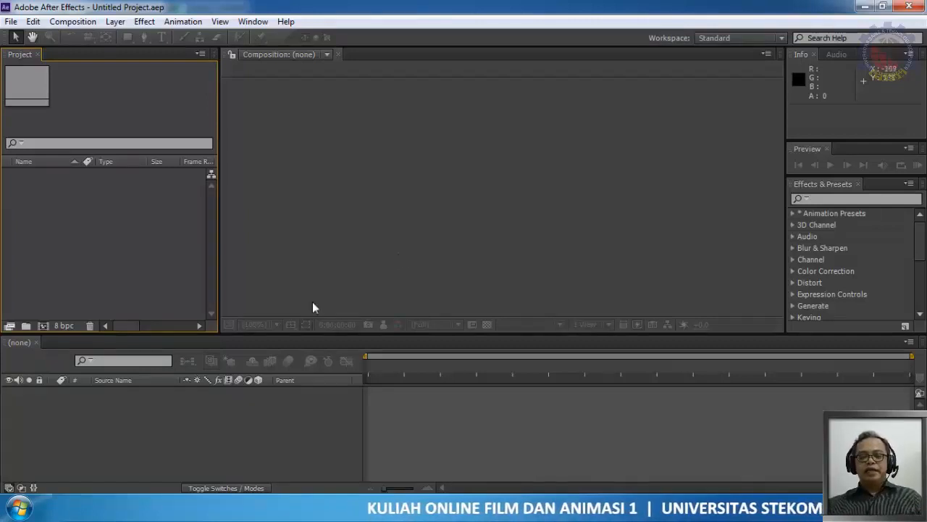
Step: Switch to the TCSuite_Win_Full folder in Windows Explorer and look through Documentation and Presets and the Trapcode Suite 12.1.9 Setup file
{"action": "left_click", "coordinate": [215, 508]}
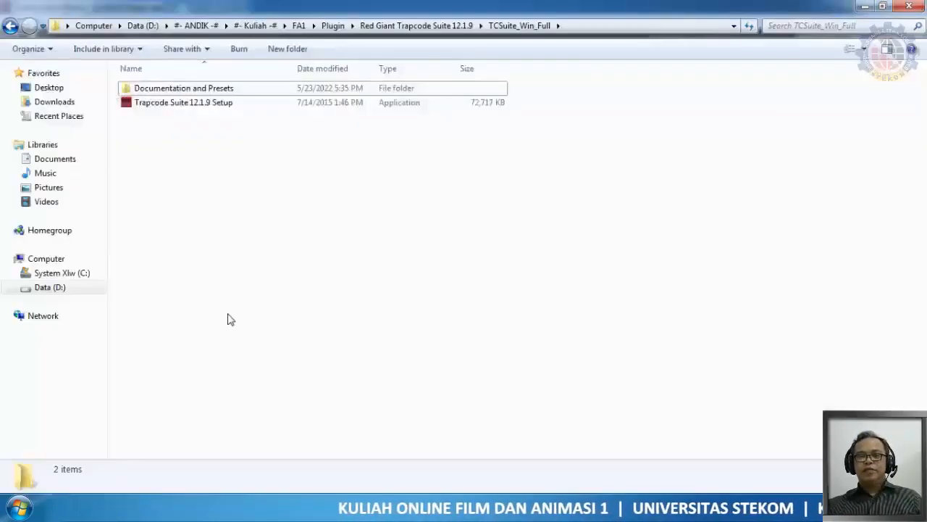
{"action": "double_click", "coordinate": [200, 93]}
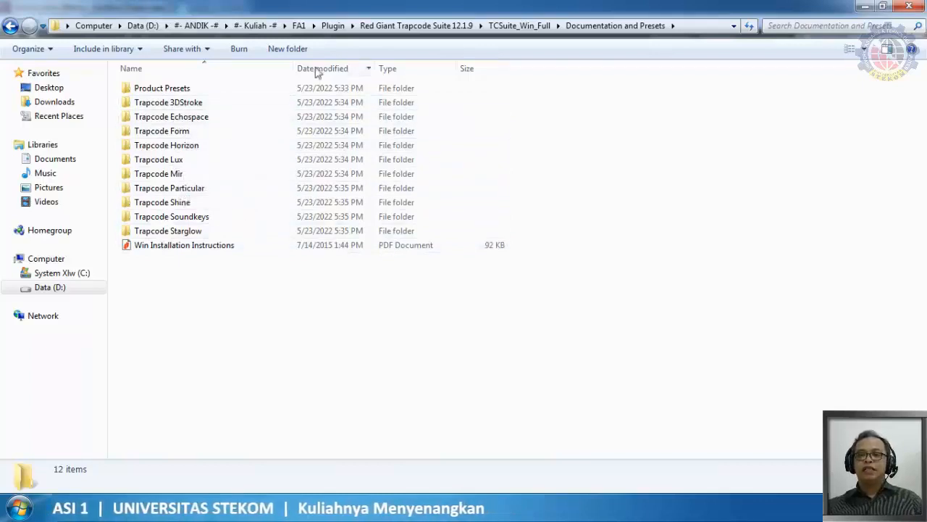
{"action": "left_click", "coordinate": [527, 28]}
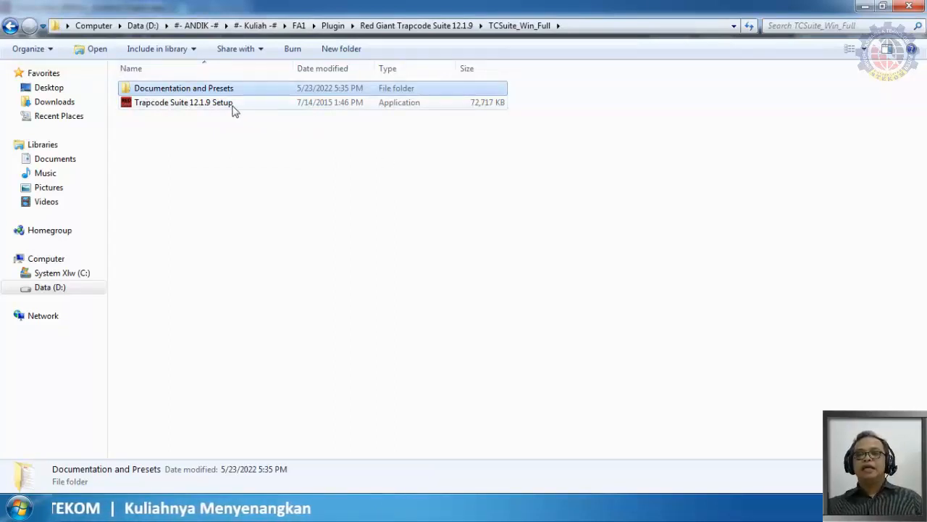
{"action": "left_click", "coordinate": [210, 108]}
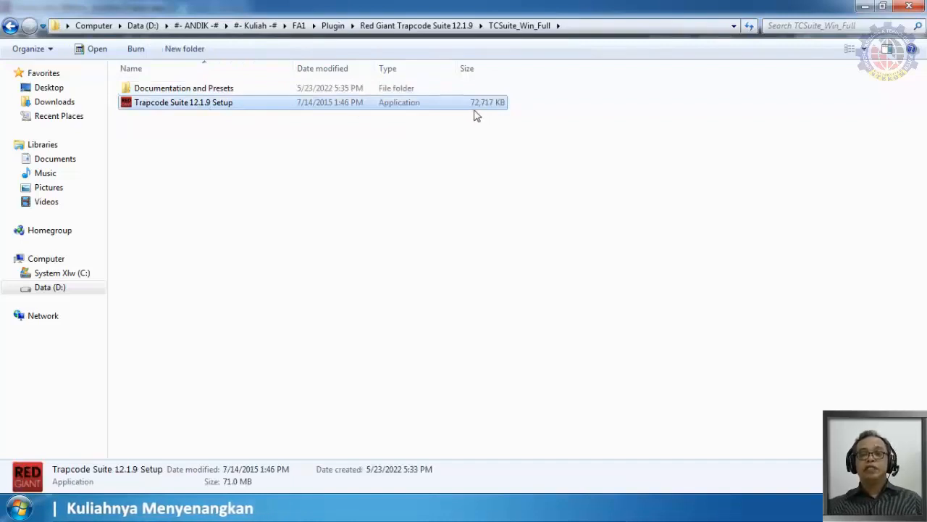
{"action": "left_click", "coordinate": [216, 116]}
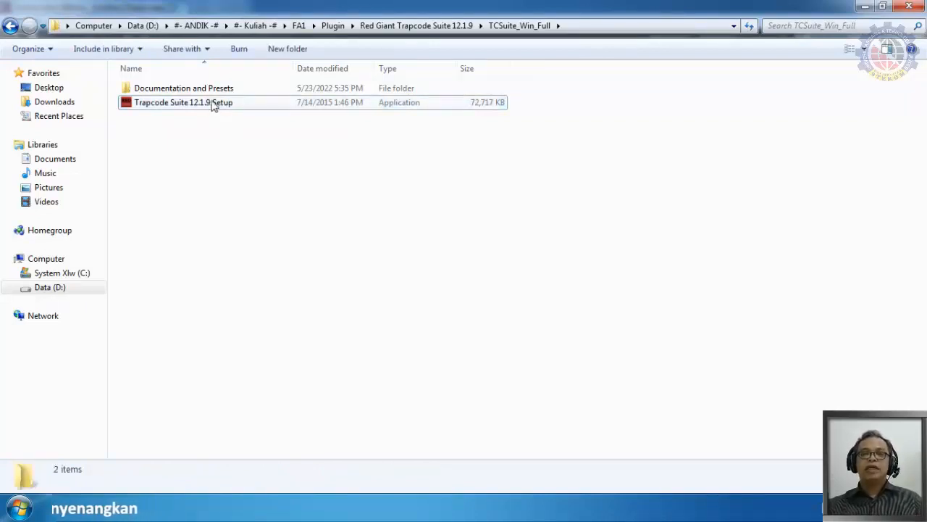
Step: Launch Trapcode Suite 12.1.9 Setup and register the Trapcode Mir product by submitting its serial number
{"action": "double_click", "coordinate": [209, 109]}
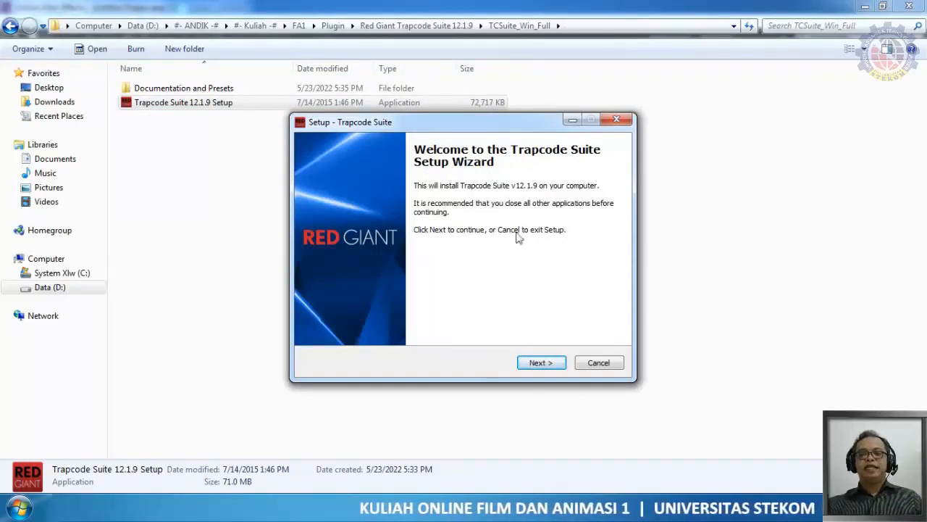
{"action": "left_click", "coordinate": [539, 363]}
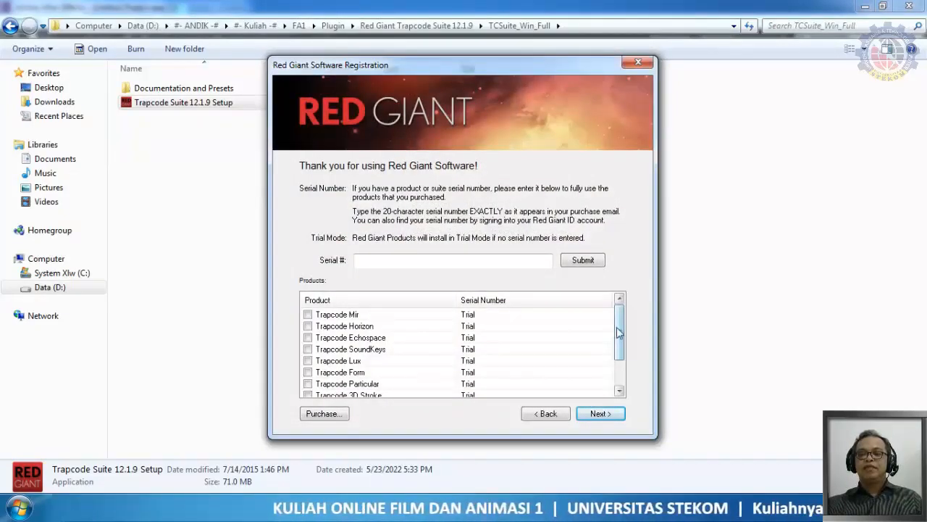
{"action": "mouse_move", "coordinate": [618, 330]}
{"action": "left_mouse_down"}
{"action": "mouse_move", "coordinate": [619, 364]}
{"action": "mouse_move", "coordinate": [620, 330]}
{"action": "left_mouse_up"}
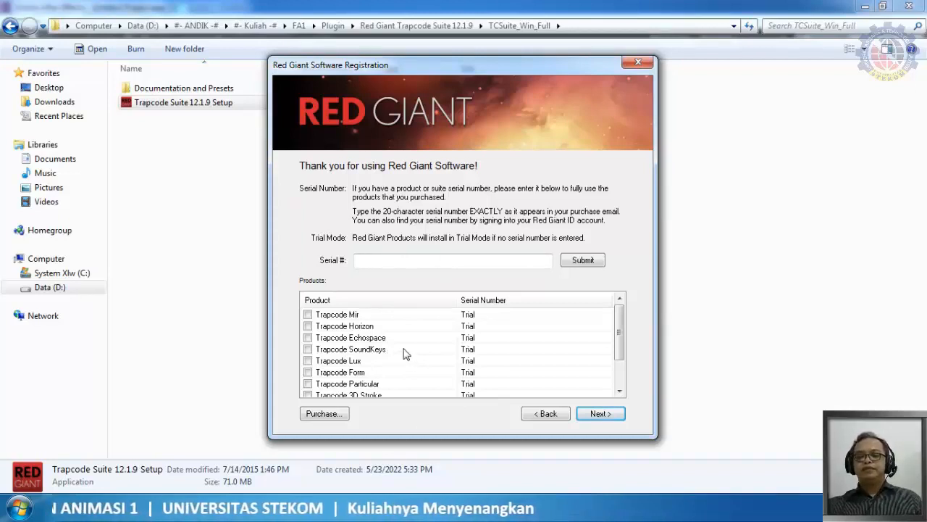
{"action": "left_click", "coordinate": [308, 316]}
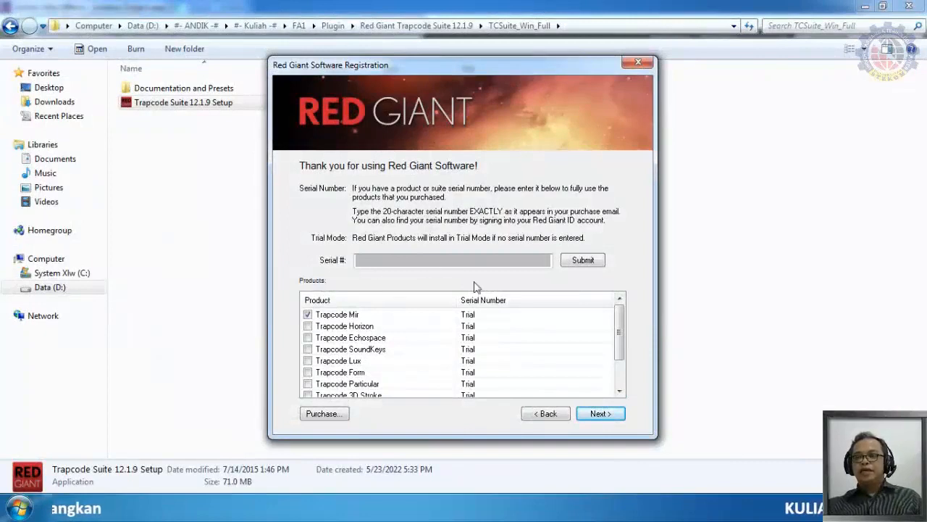
{"action": "left_click", "coordinate": [609, 419]}
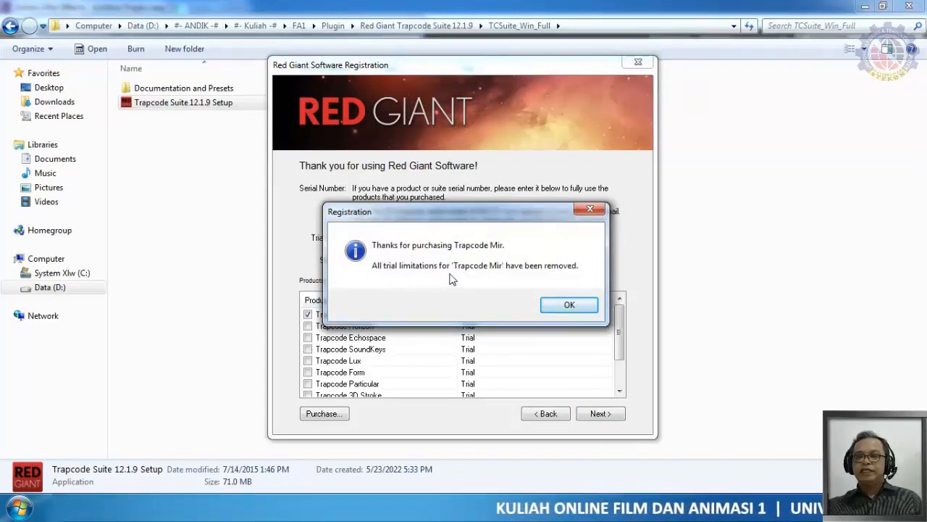
{"action": "left_click", "coordinate": [580, 306]}
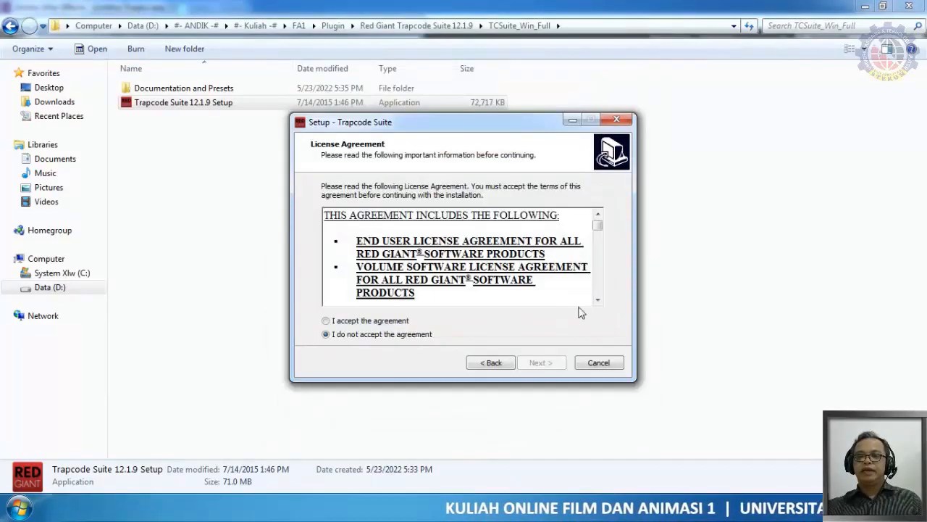
Step: Accept the licence agreement and install the Trapcode Suite for Adobe After Effects and Premiere Pro CS6
{"action": "left_click", "coordinate": [369, 321]}
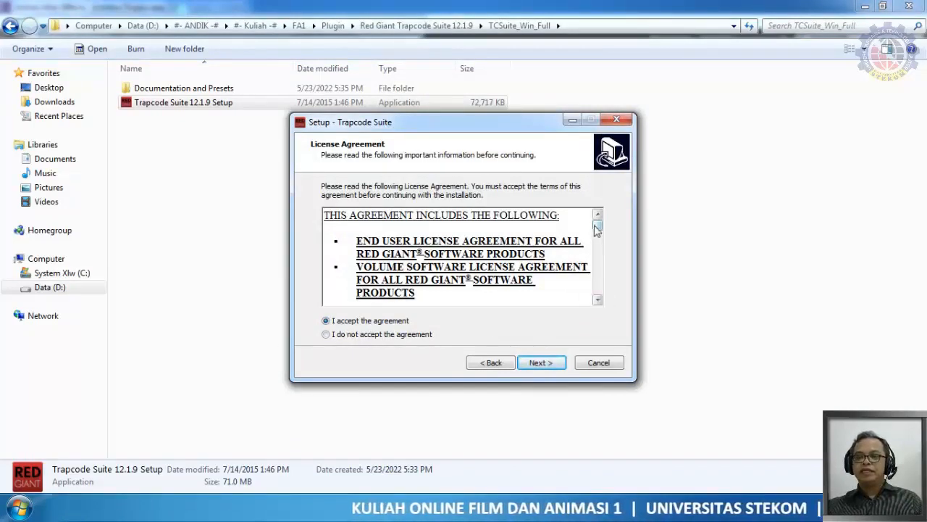
{"action": "mouse_move", "coordinate": [597, 225]}
{"action": "left_mouse_down"}
{"action": "mouse_move", "coordinate": [598, 252]}
{"action": "mouse_move", "coordinate": [598, 219]}
{"action": "left_mouse_up"}
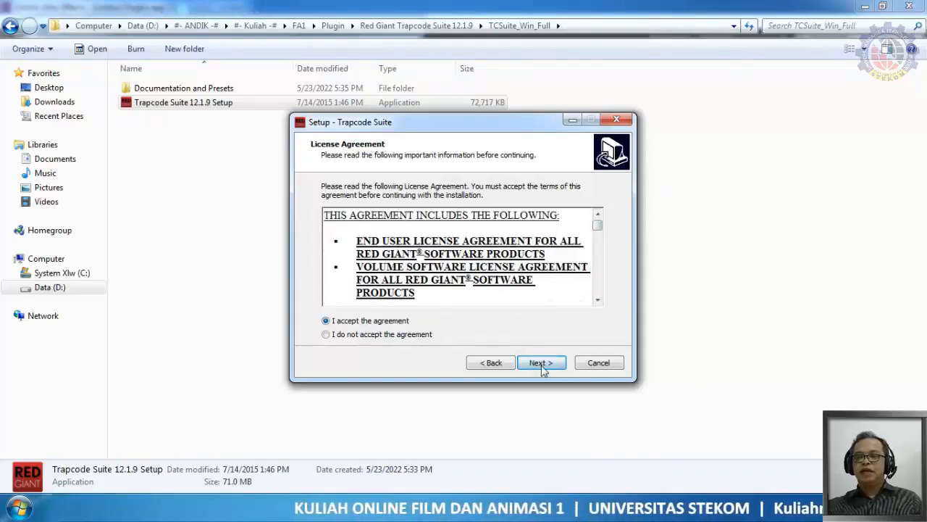
{"action": "left_click", "coordinate": [541, 367]}
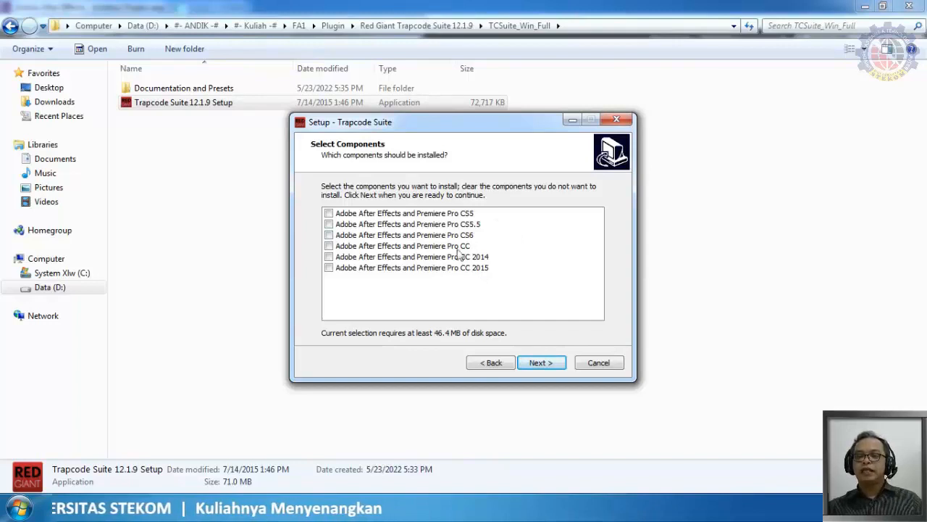
{"action": "left_click", "coordinate": [329, 236]}
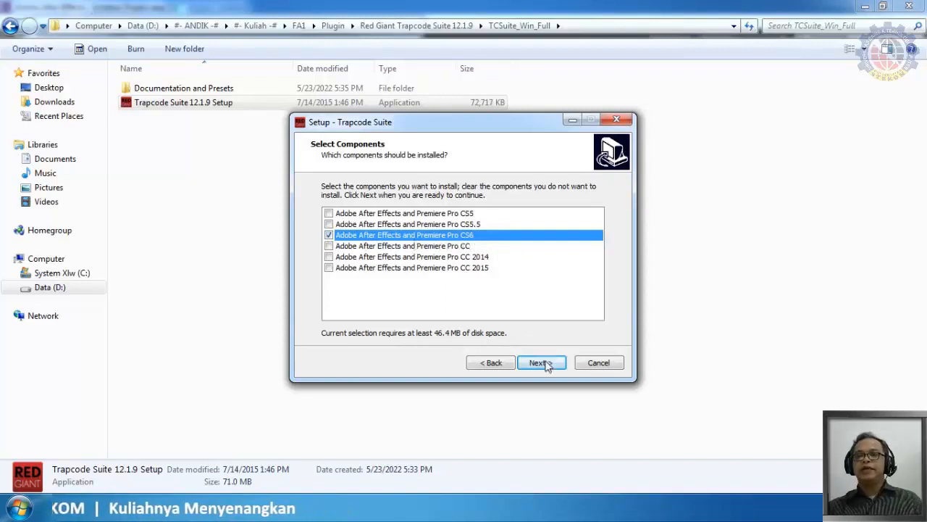
{"action": "left_click", "coordinate": [542, 364]}
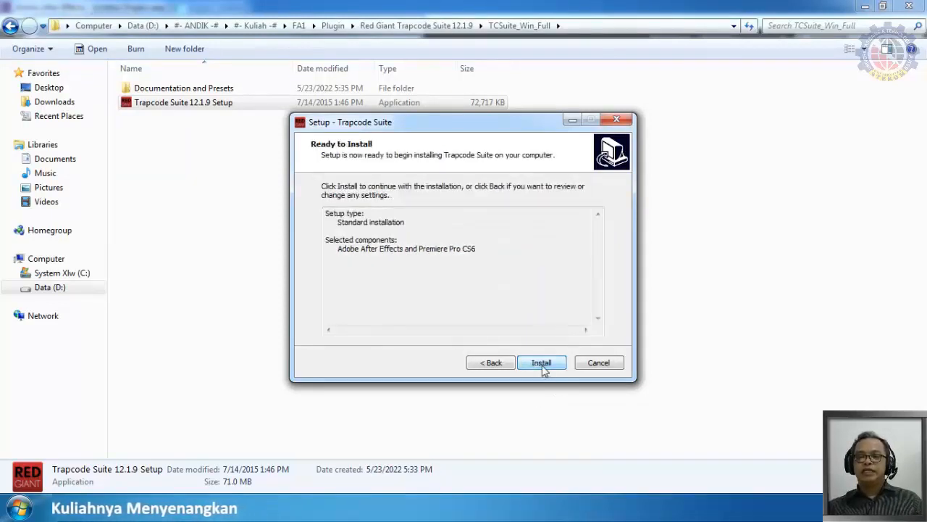
{"action": "left_click", "coordinate": [543, 369]}
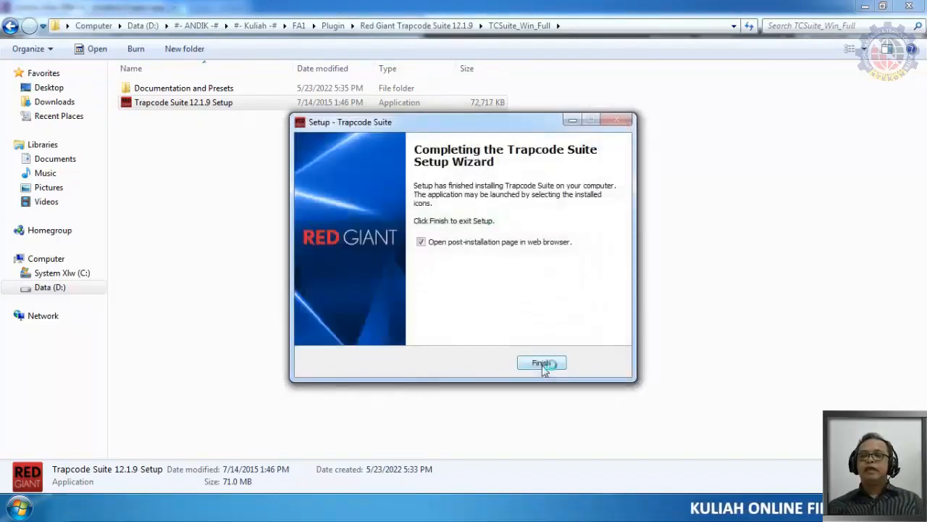
Step: Finish the setup without opening the post-installation web page, and close the Red Giant Link and After Effects windows
{"action": "left_click", "coordinate": [421, 243]}
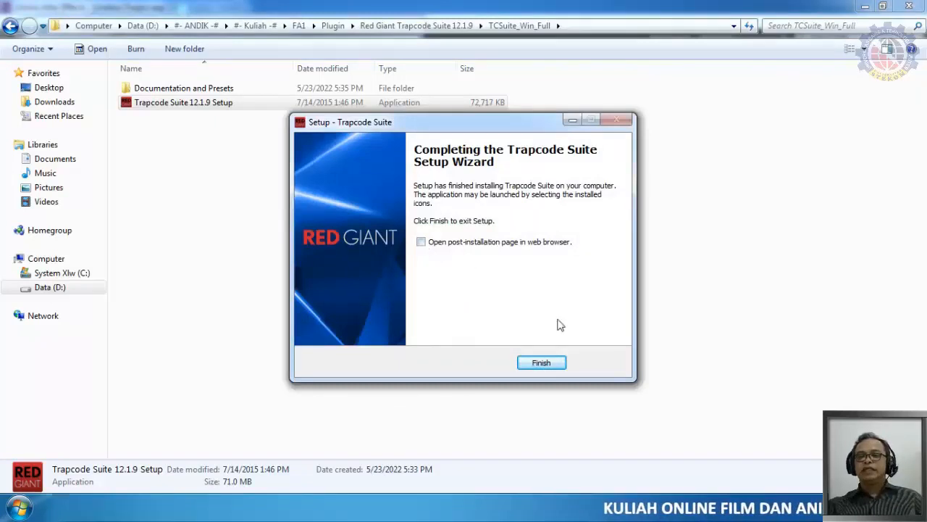
{"action": "left_click", "coordinate": [549, 361]}
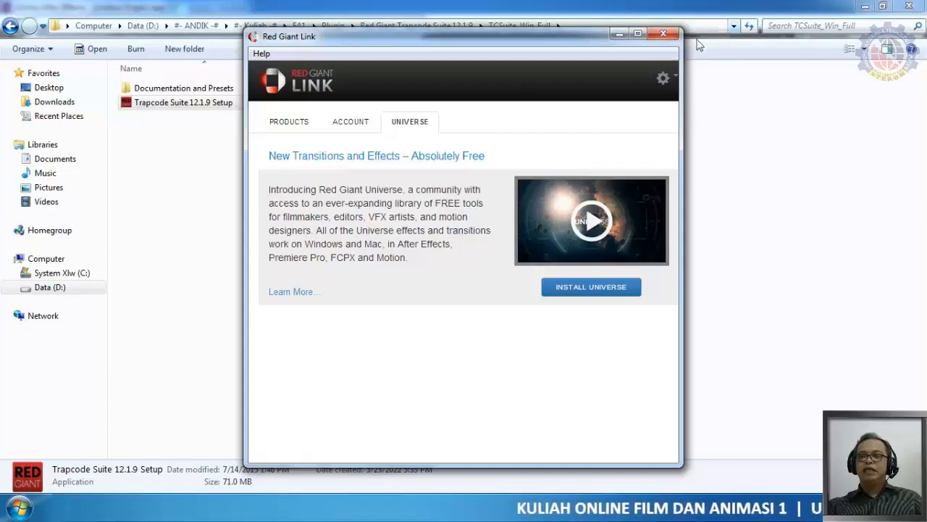
{"action": "left_click", "coordinate": [663, 34]}
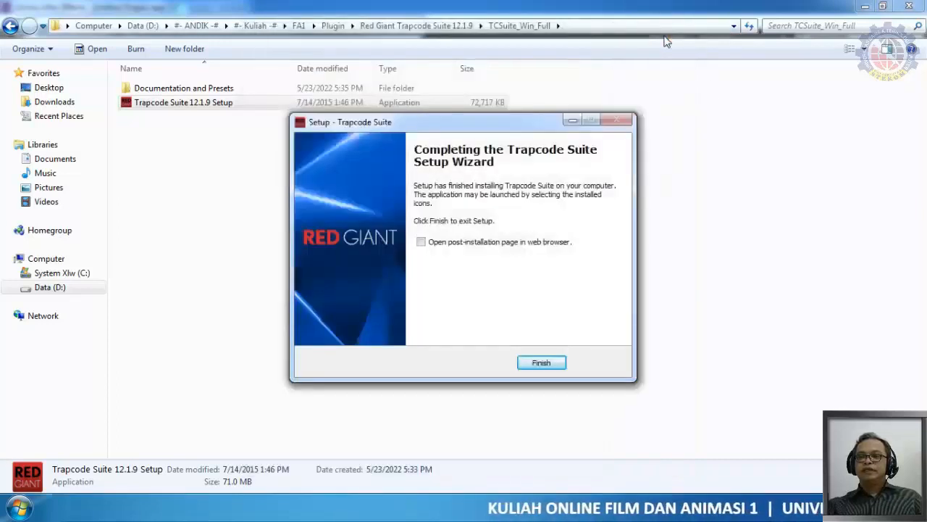
{"action": "left_click", "coordinate": [540, 363]}
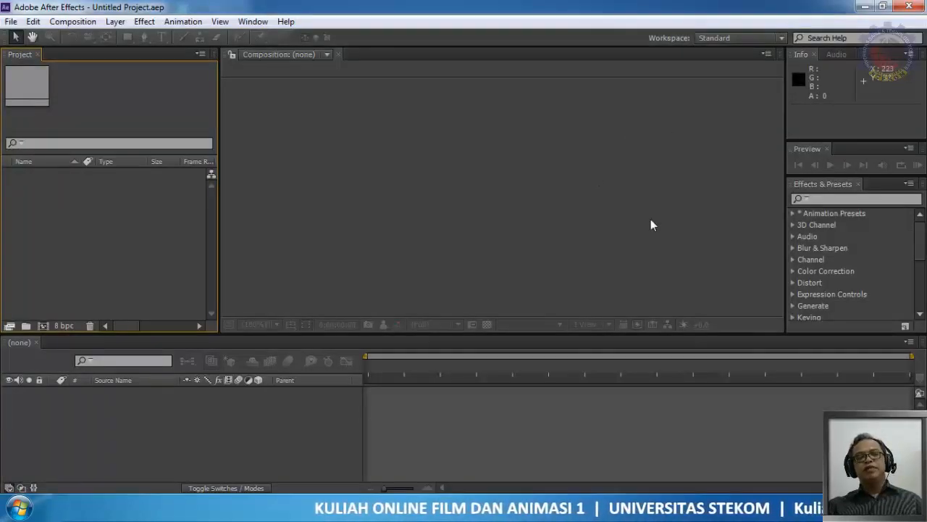
{"action": "left_click", "coordinate": [920, 9]}
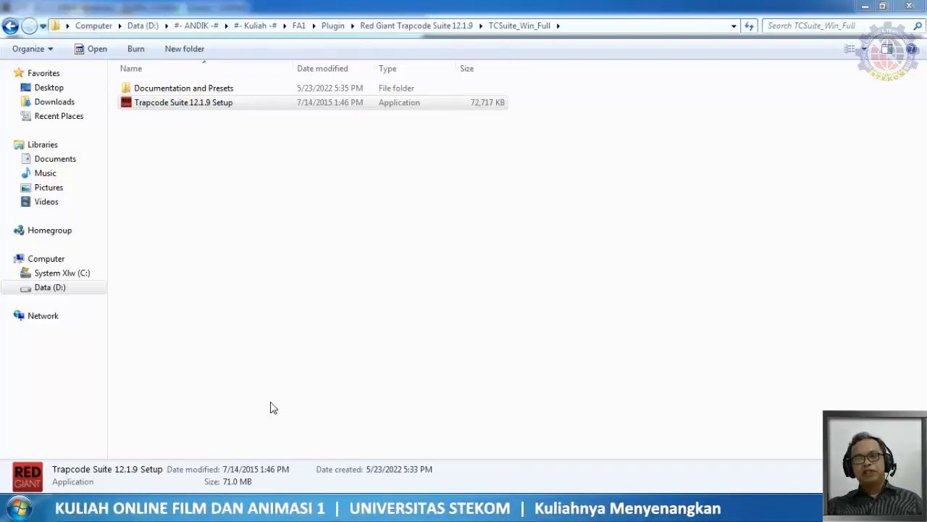
{"action": "mouse_move", "coordinate": [228, 507]}
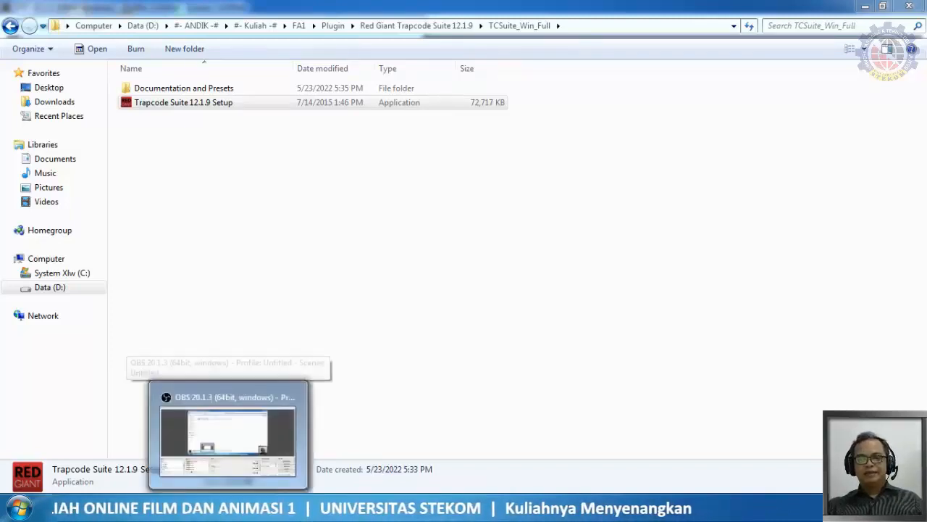
{"action": "left_click", "coordinate": [228, 439]}
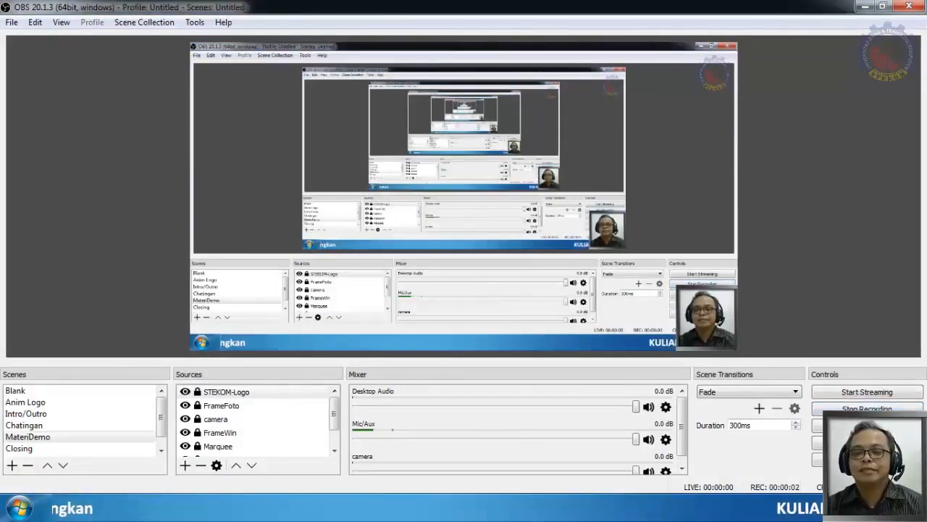
Step: Switch to PotPlayer, watch Trapcode Mir Sample.mp4 and return the player to windowed mode
{"action": "key", "text": "alt+Tab"}
{"action": "left_click", "coordinate": [427, 308]}
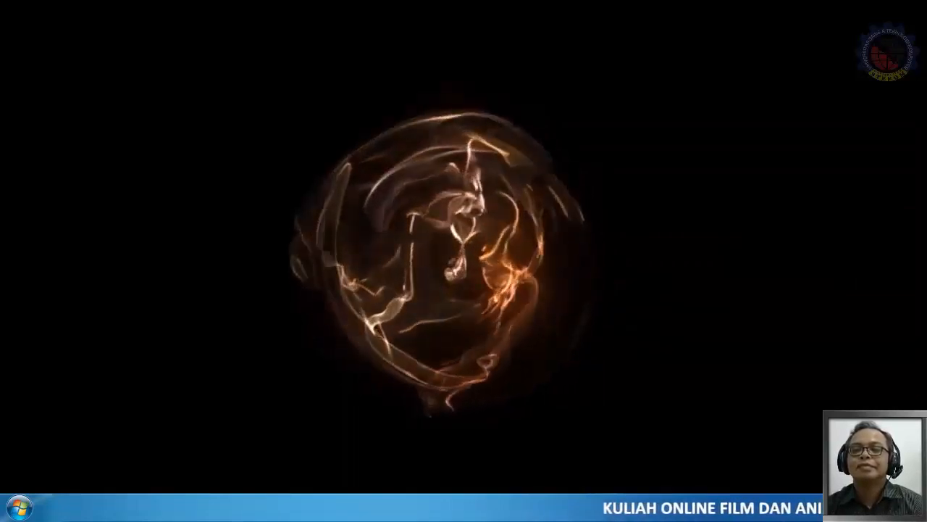
{"action": "mouse_move", "coordinate": [904, 11]}
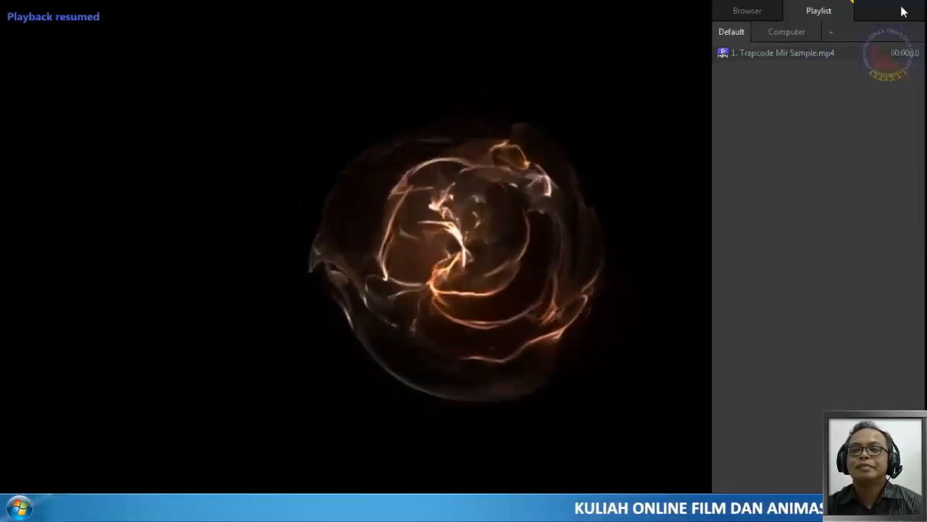
{"action": "left_click", "coordinate": [708, 58]}
{"action": "left_click", "coordinate": [899, 13]}
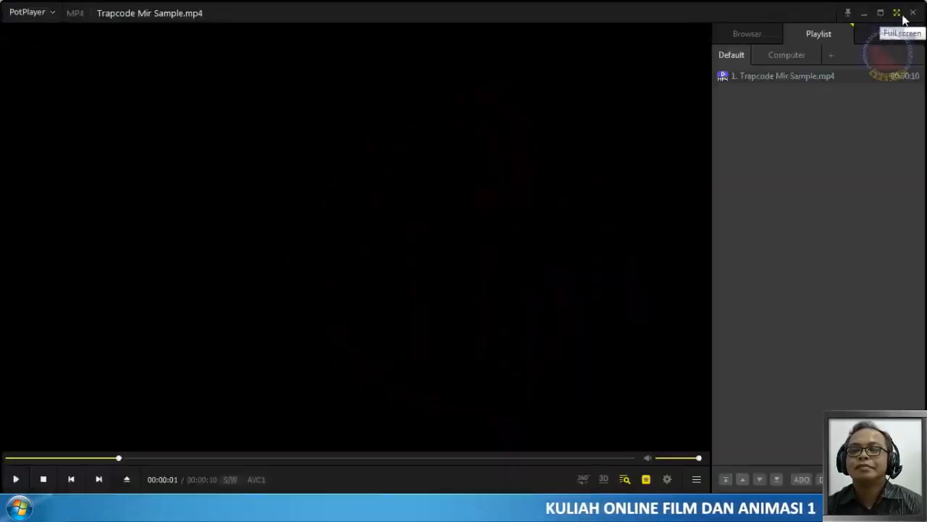
Step: Switch to Adobe After Effects and close the PotPlayer window
{"action": "mouse_move", "coordinate": [227, 507]}
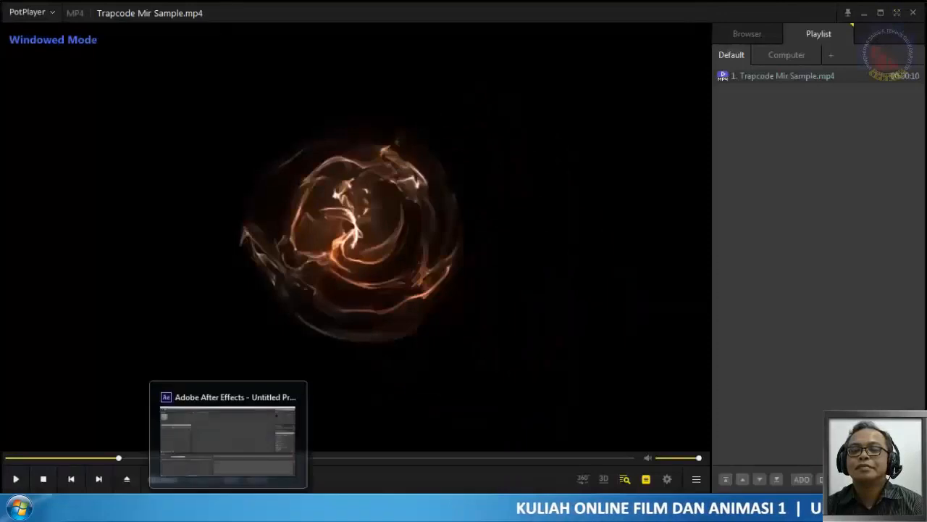
{"action": "left_click", "coordinate": [226, 406]}
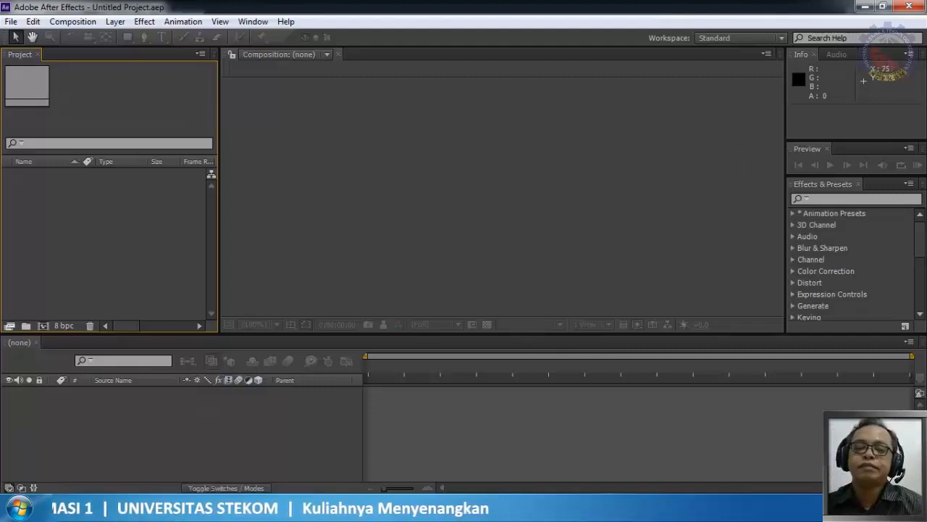
{"action": "right_click", "coordinate": [271, 509]}
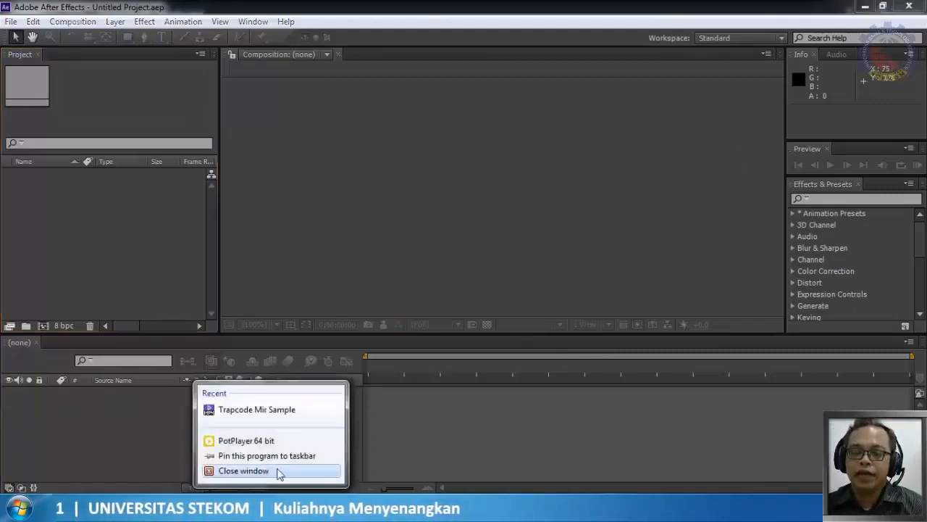
{"action": "left_click", "coordinate": [279, 471]}
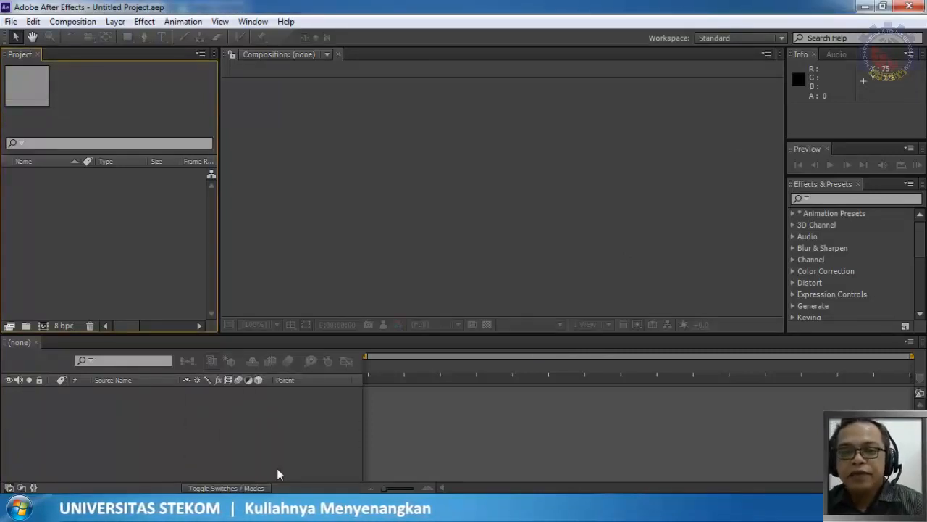
Step: Check the available effect categories for the newly installed Red Giant and Trapcode groups
{"action": "left_click", "coordinate": [144, 22]}
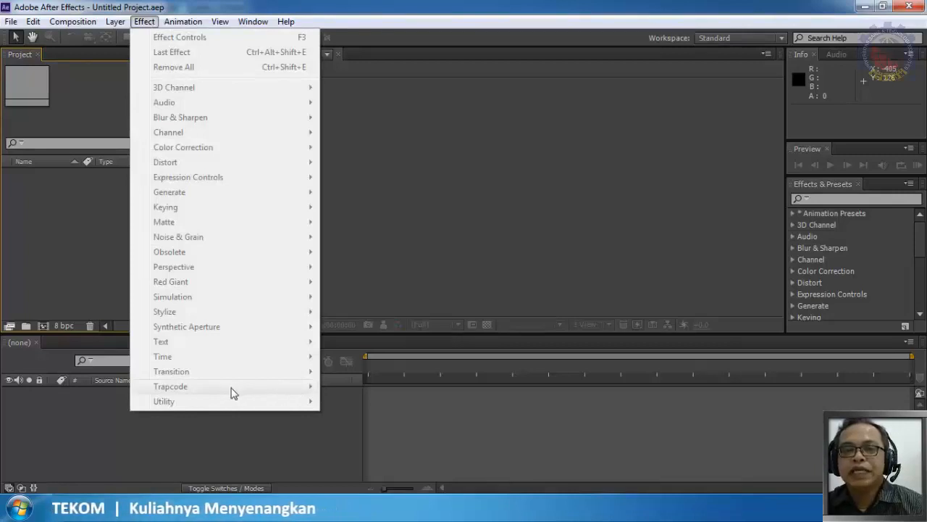
{"action": "left_click", "coordinate": [145, 23]}
Step: Start a new composition with a custom preset and a width of 720 px, keeping the 16:9 aspect ratio locked
{"action": "left_click", "coordinate": [73, 21]}
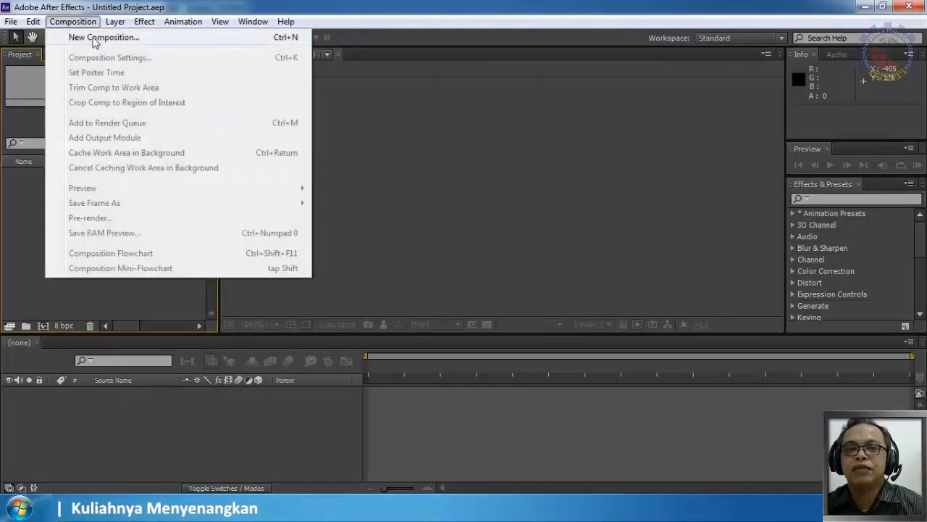
{"action": "left_click", "coordinate": [94, 37]}
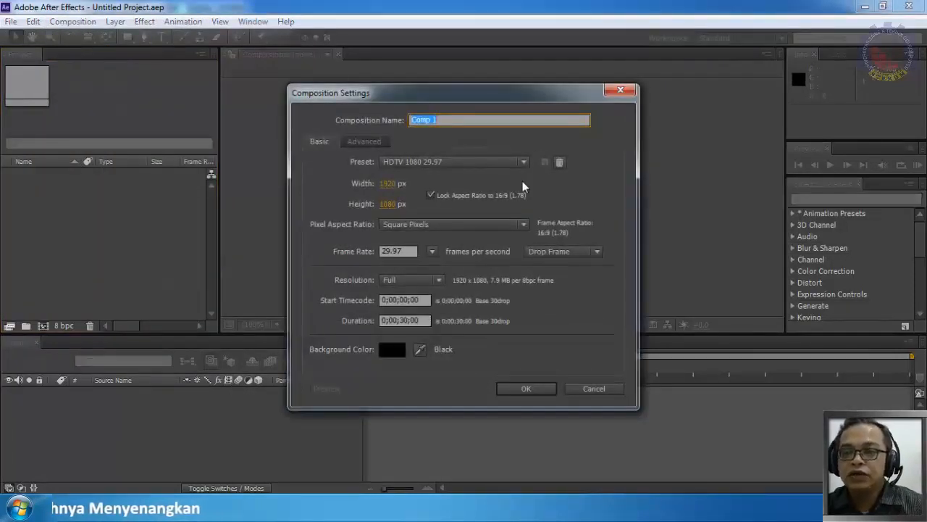
{"action": "left_click", "coordinate": [410, 162]}
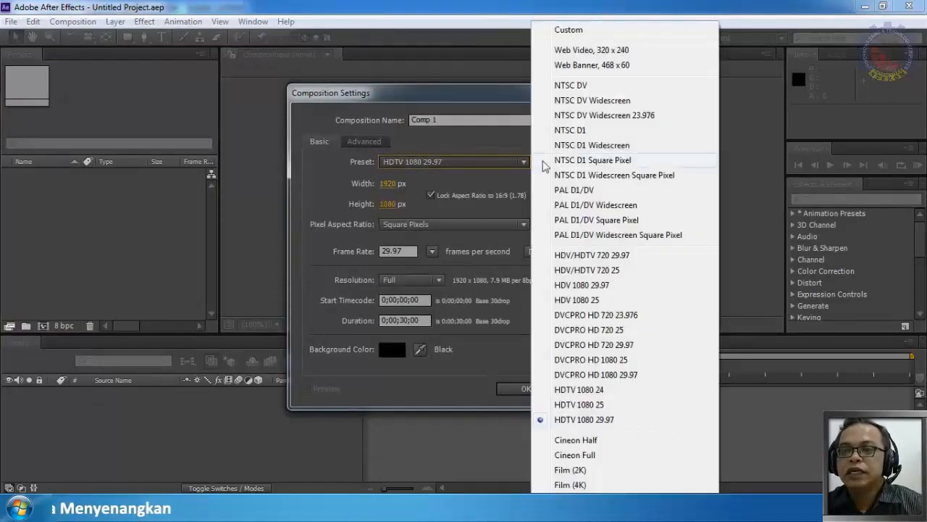
{"action": "left_click", "coordinate": [554, 31]}
{"action": "left_click", "coordinate": [397, 182]}
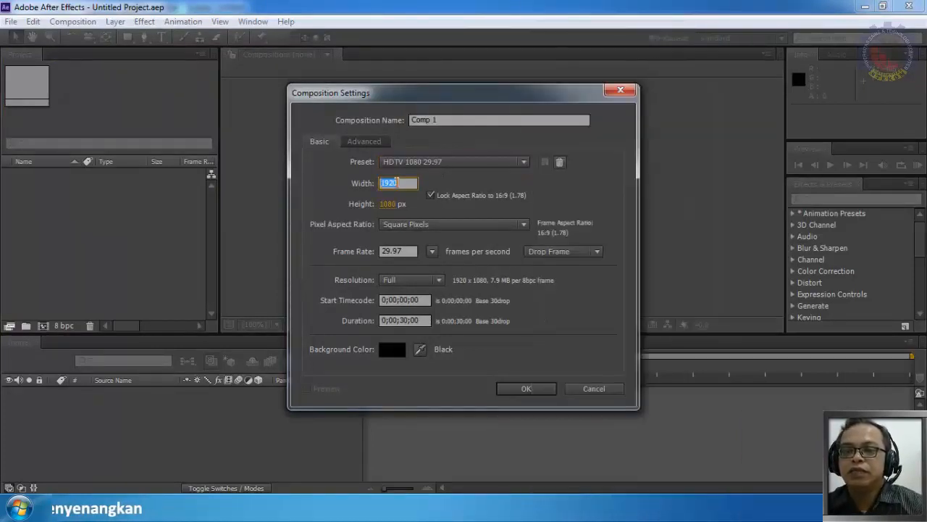
{"action": "type", "text": "7"}
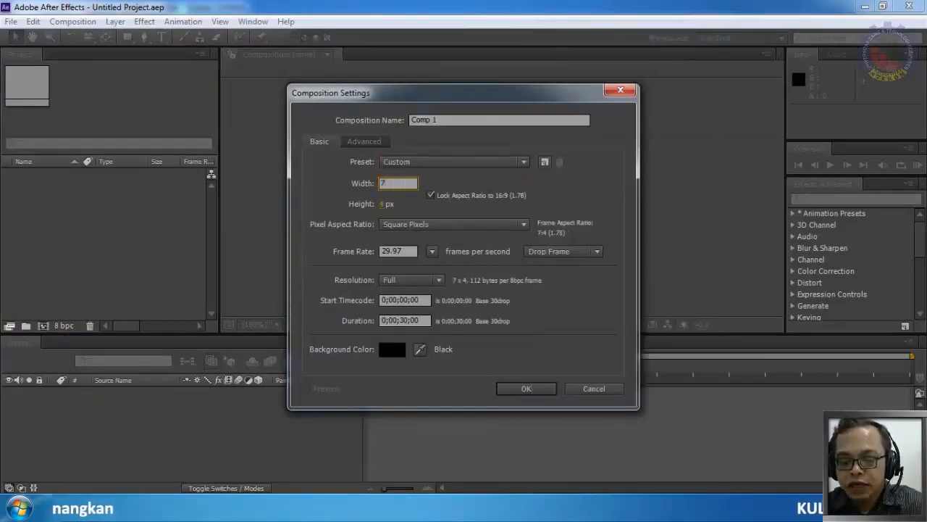
{"action": "type", "text": "20"}
{"action": "key", "text": "Tab"}
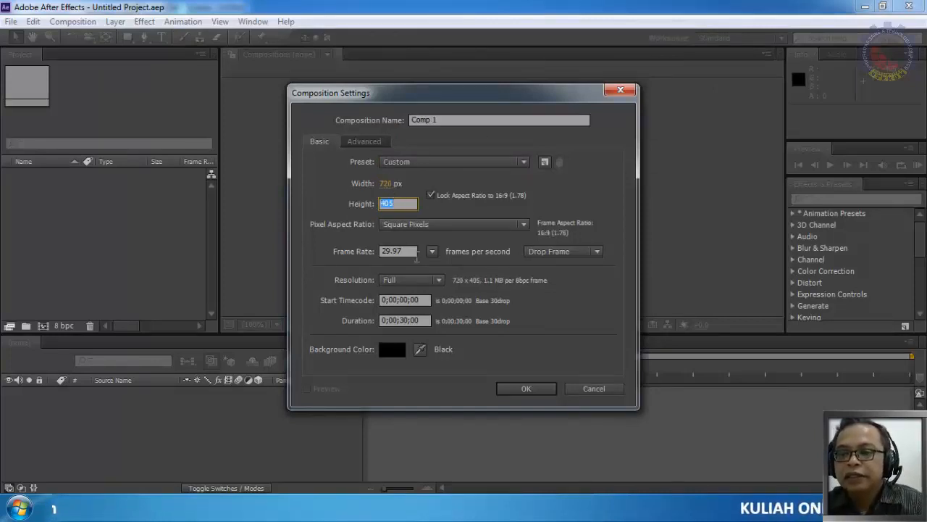
Step: Set the frame rate to 25 fps and the duration to 10 seconds, and create the composition
{"action": "left_click", "coordinate": [432, 251]}
{"action": "left_click", "coordinate": [459, 346]}
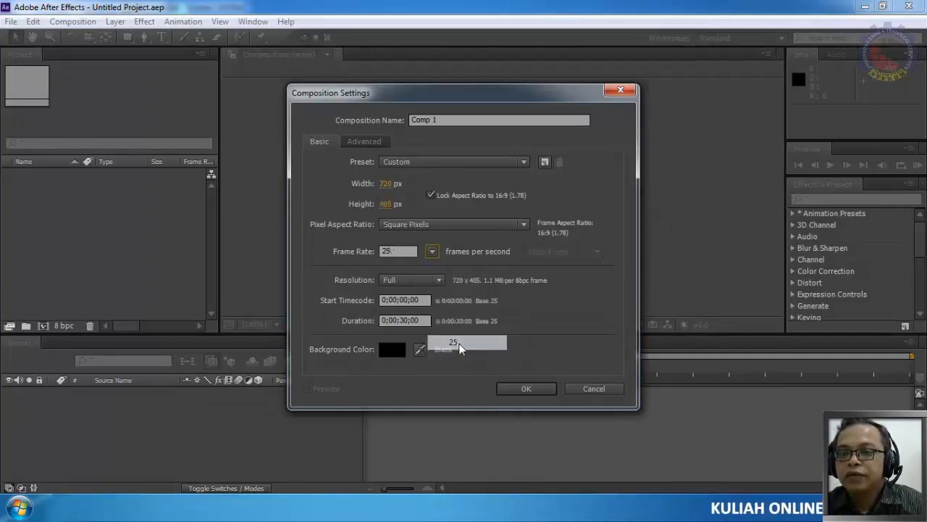
{"action": "left_click", "coordinate": [402, 319]}
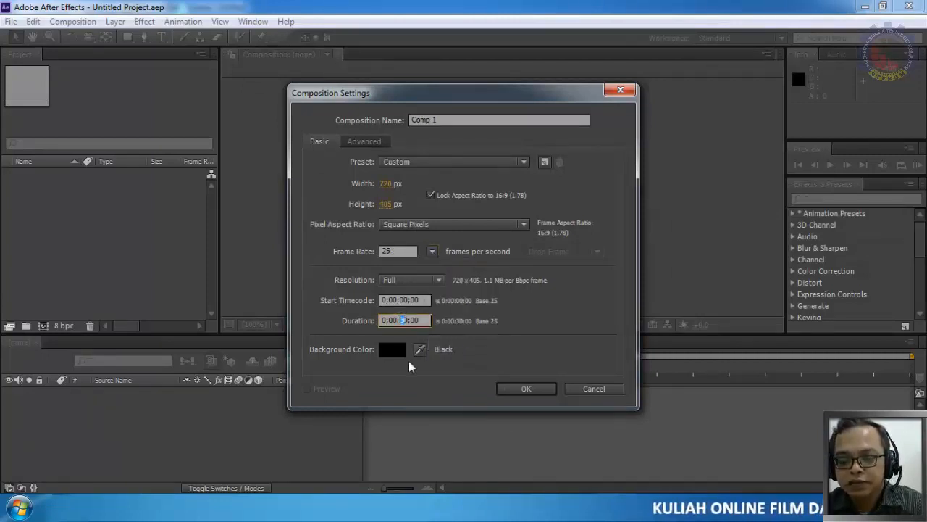
{"action": "type", "text": "1"}
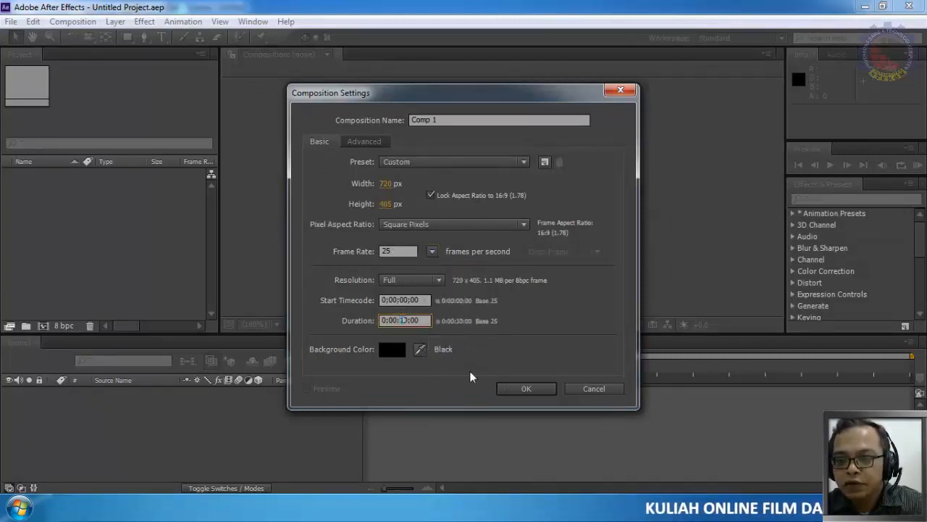
{"action": "left_click", "coordinate": [526, 389]}
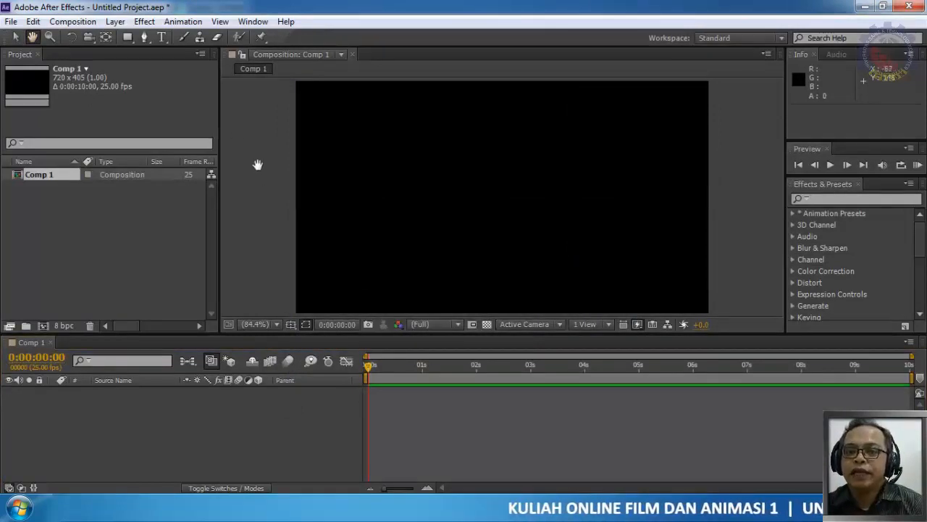
Step: Add a new text layer to the composition reading "STEKOM GRAPHIC"
{"action": "left_click", "coordinate": [17, 38]}
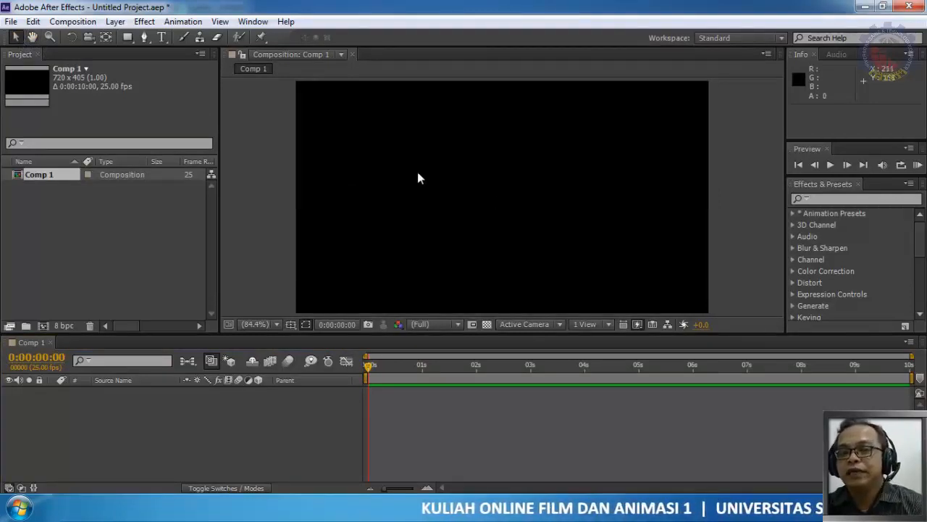
{"action": "right_click", "coordinate": [142, 424]}
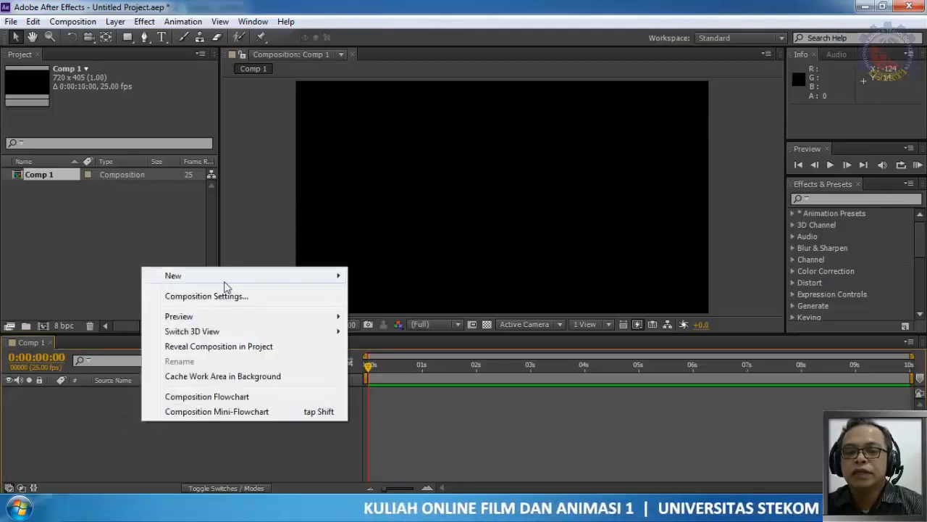
{"action": "mouse_move", "coordinate": [223, 281]}
{"action": "left_click", "coordinate": [388, 298]}
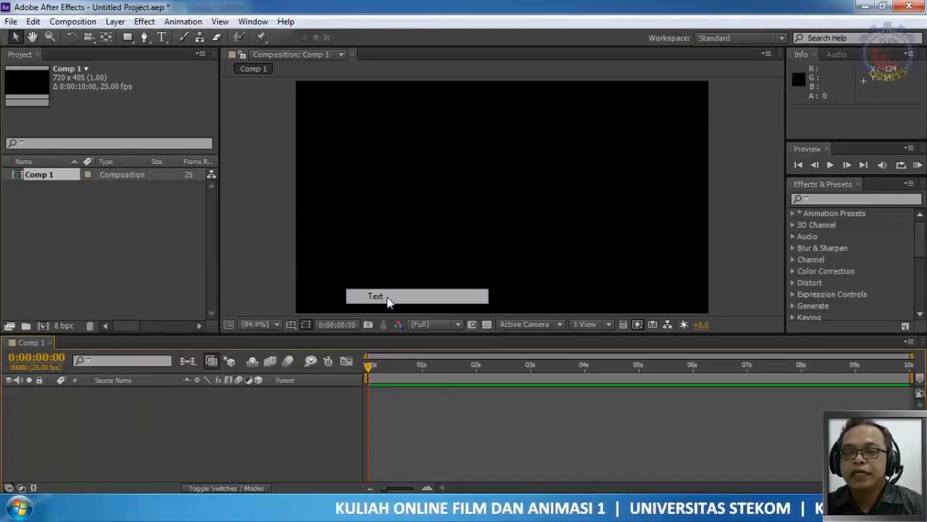
{"action": "type", "text": "S"}
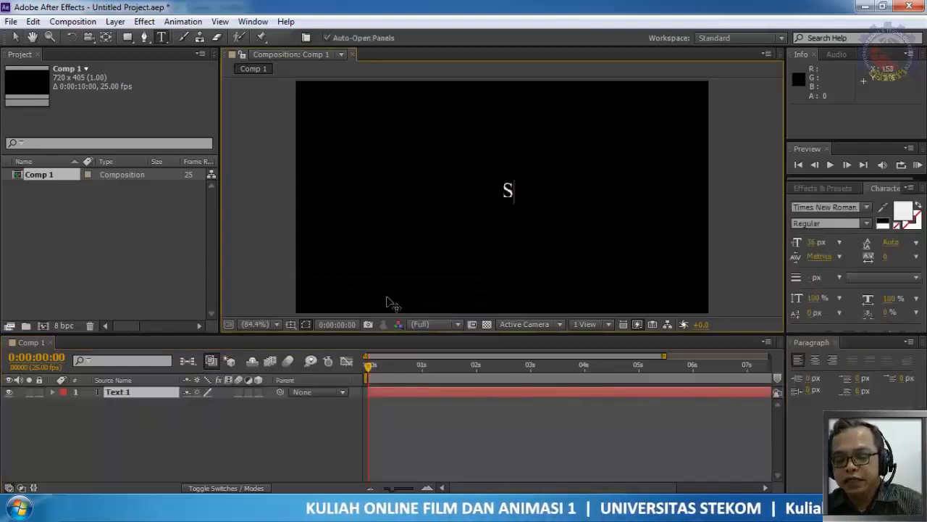
{"action": "type", "text": "TEKO"}
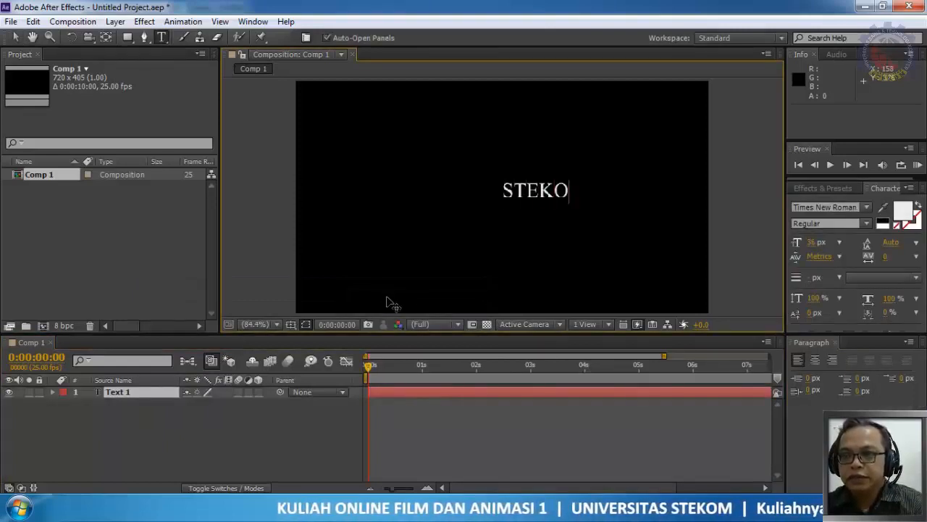
{"action": "type", "text": "M GRAPHIC"}
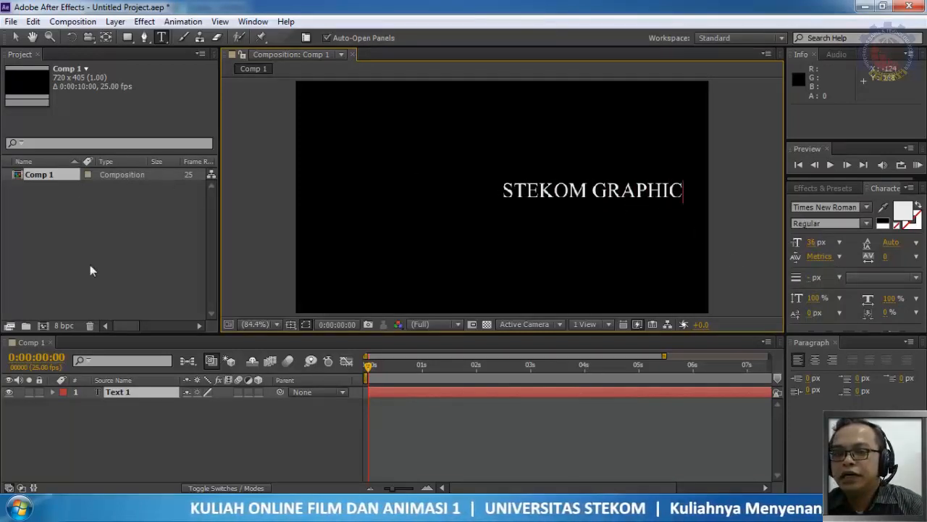
Step: Center-align the whole STEKOM GRAPHIC text and change its font to Trebuchet MS
{"action": "left_click_drag", "start_coordinate": [506, 190], "coordinate": [717, 196]}
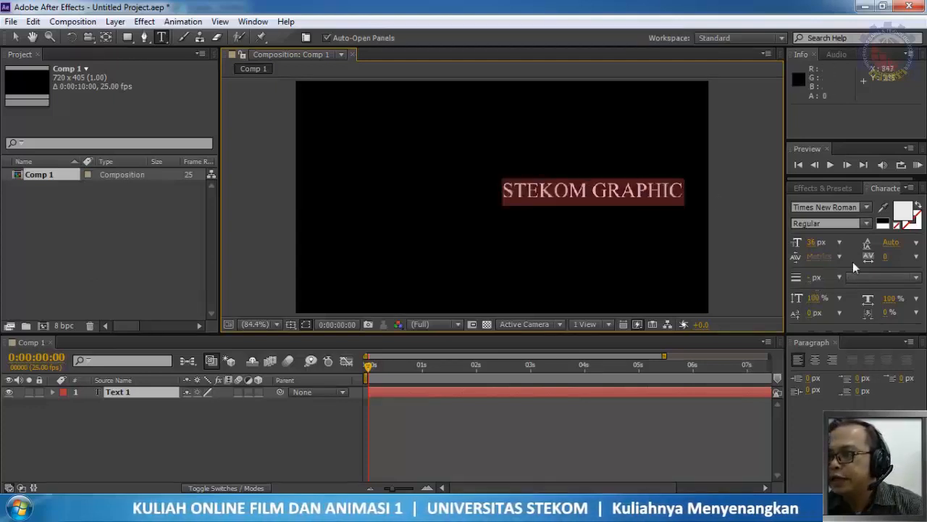
{"action": "left_click", "coordinate": [815, 360]}
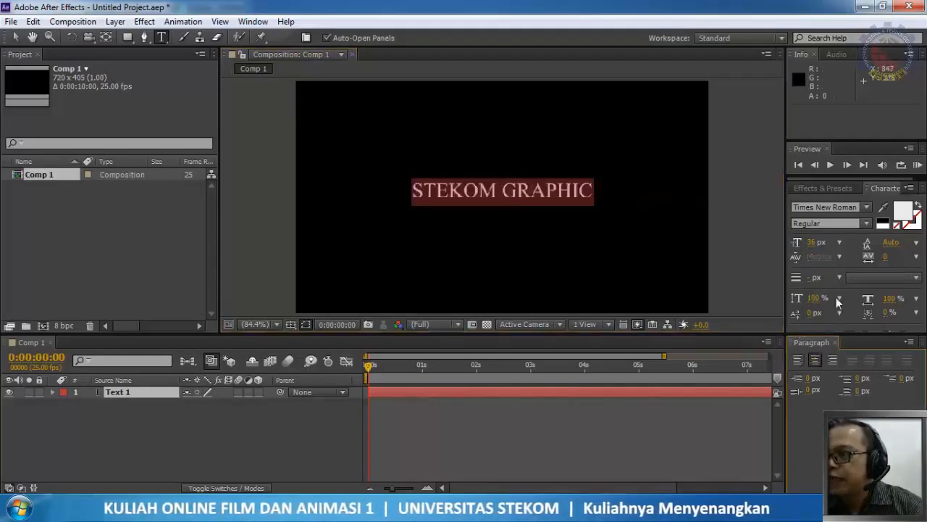
{"action": "left_click", "coordinate": [866, 206]}
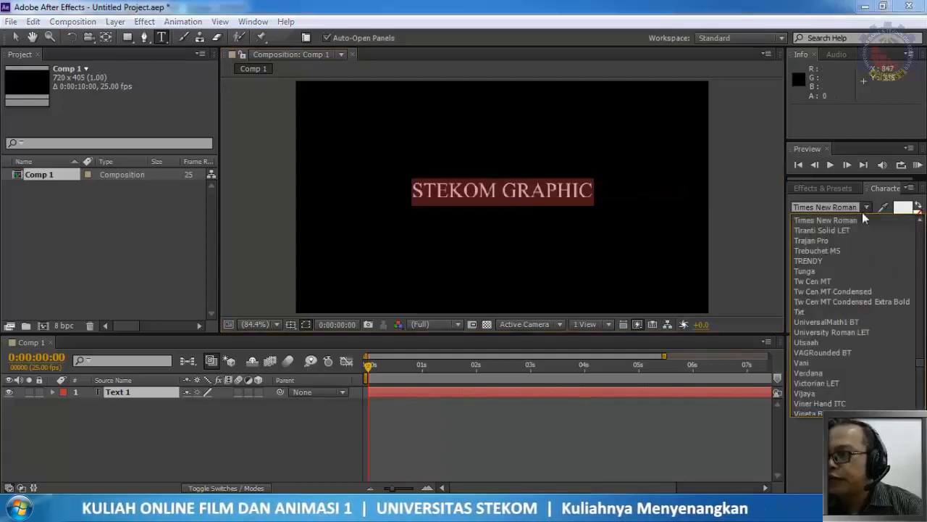
{"action": "left_click", "coordinate": [848, 252]}
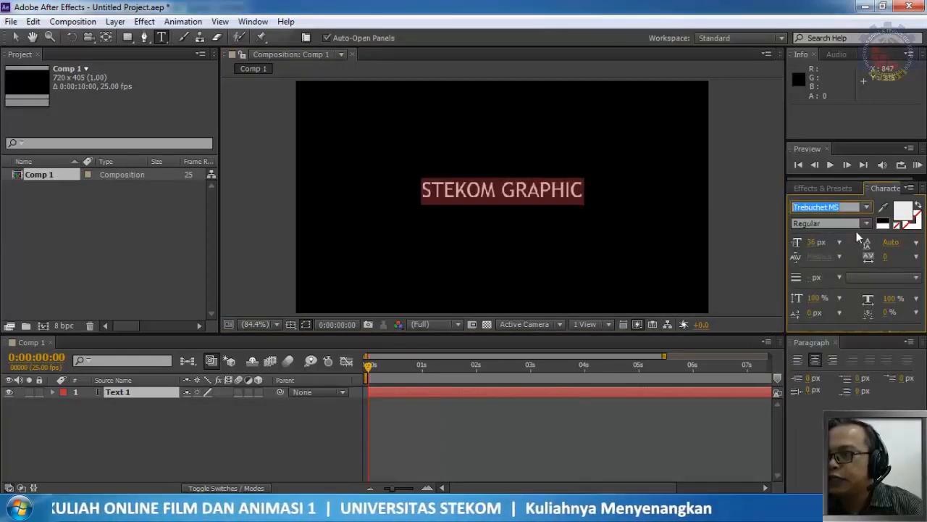
Step: Set the text size to 44 px and the font style to Bold, and finish editing the text
{"action": "left_click_drag", "start_coordinate": [810, 243], "coordinate": [817, 243]}
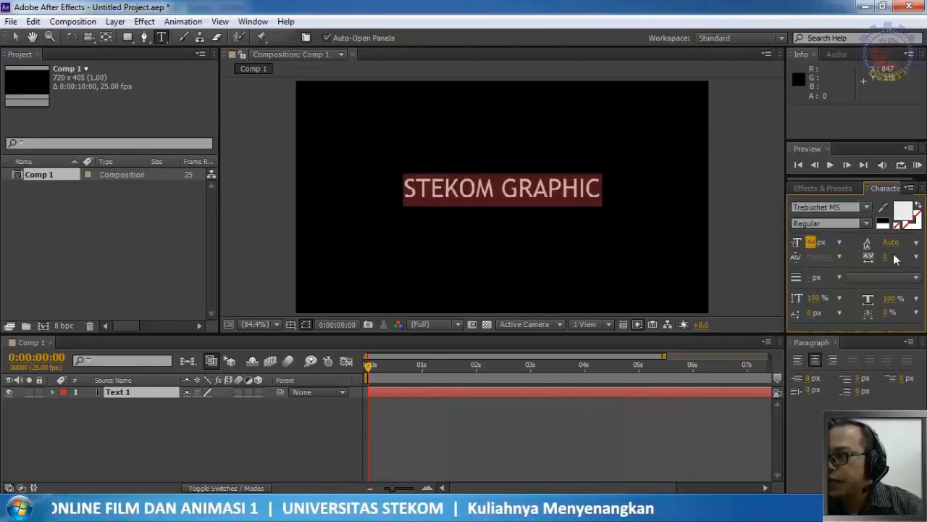
{"action": "left_click", "coordinate": [866, 222]}
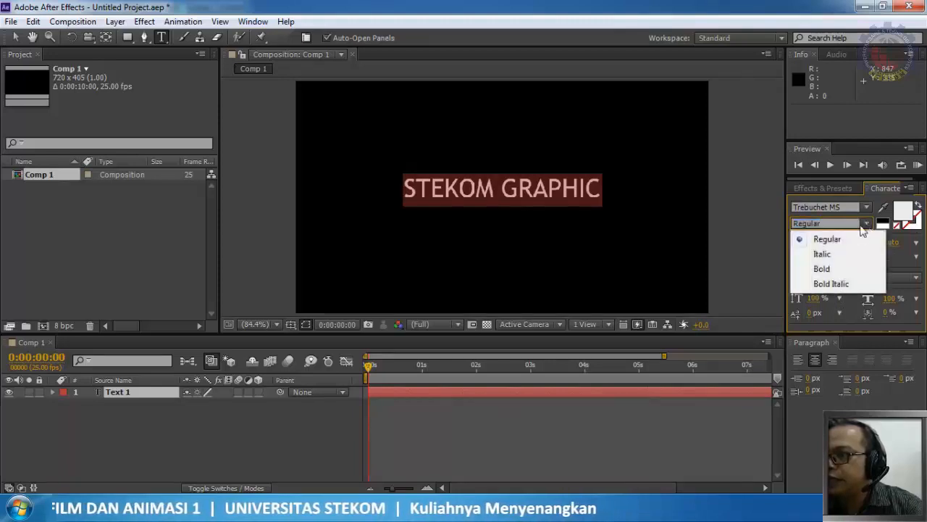
{"action": "left_click", "coordinate": [826, 254]}
{"action": "left_click", "coordinate": [848, 224]}
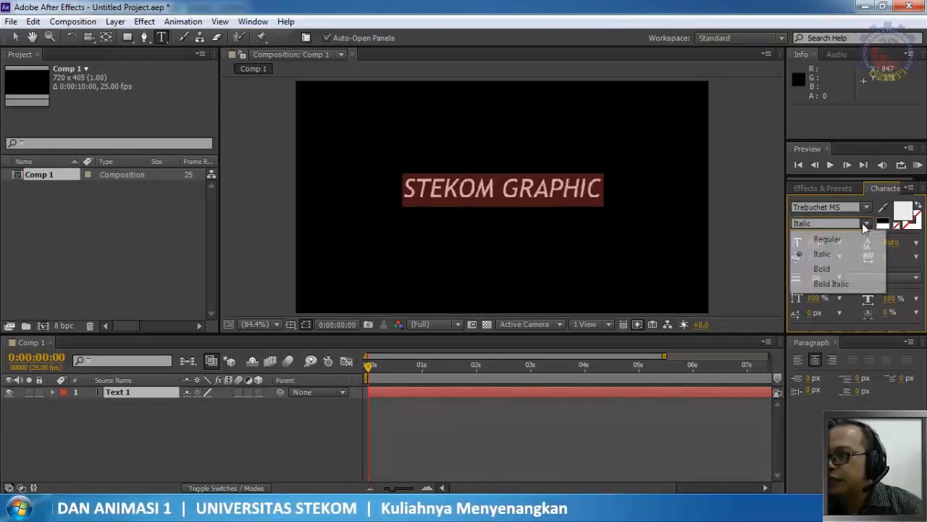
{"action": "left_click", "coordinate": [833, 272]}
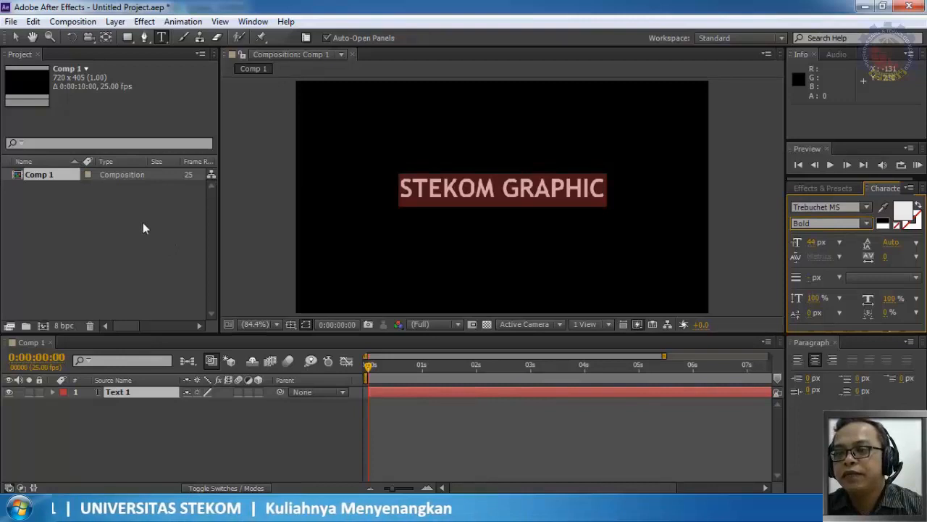
{"action": "left_click", "coordinate": [15, 37]}
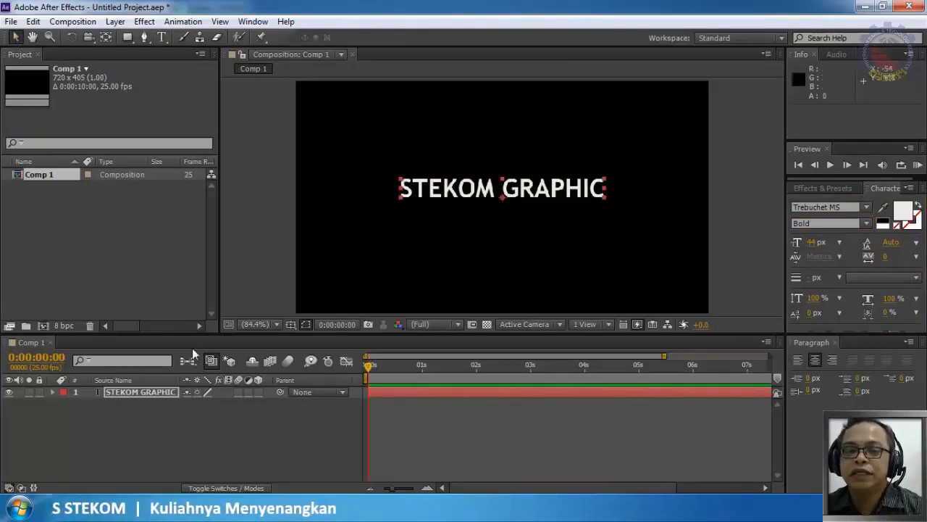
Step: Apply the Trapcode Starglow effect to the text layer and allow After Effects through the Windows firewall on private networks
{"action": "left_click", "coordinate": [139, 23]}
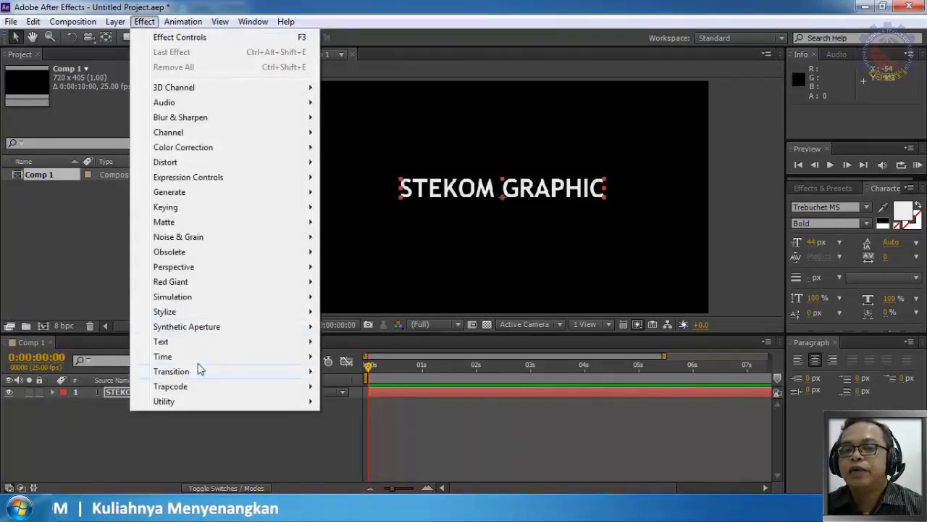
{"action": "mouse_move", "coordinate": [246, 389]}
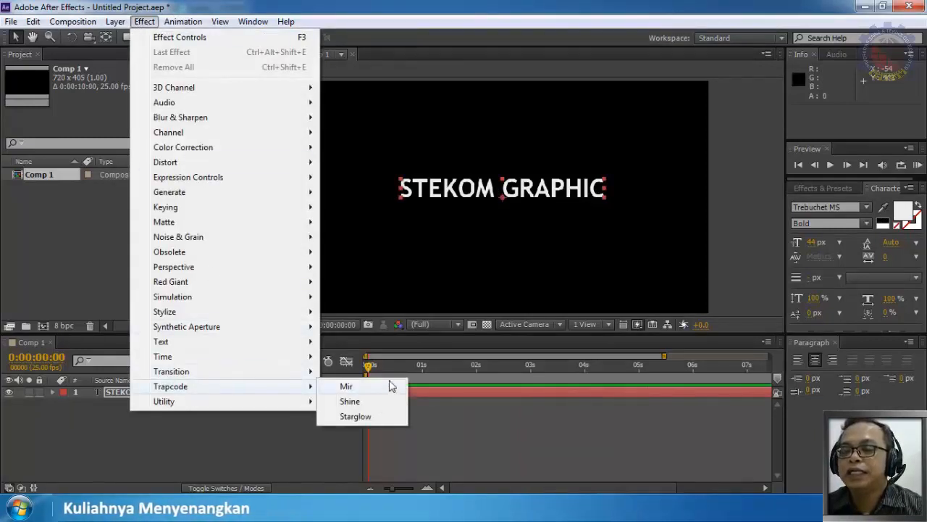
{"action": "left_click", "coordinate": [369, 419]}
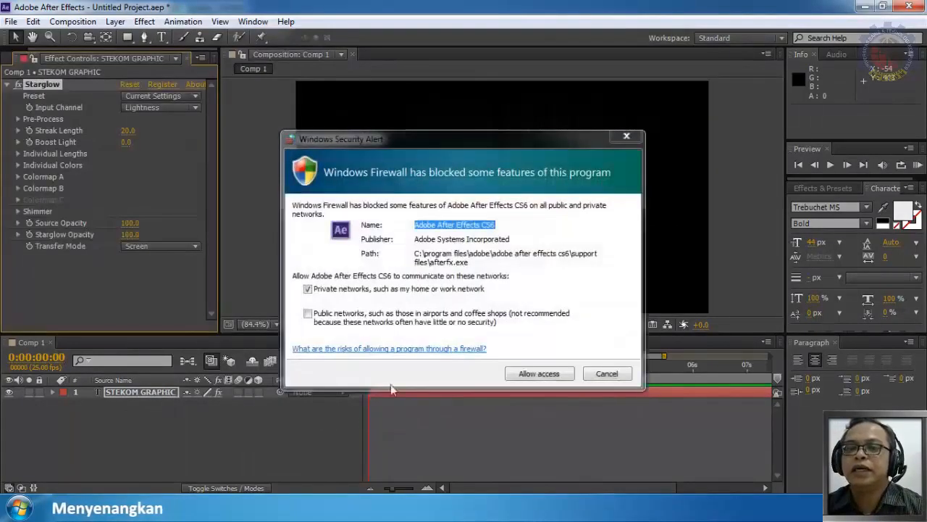
{"action": "left_click", "coordinate": [546, 384]}
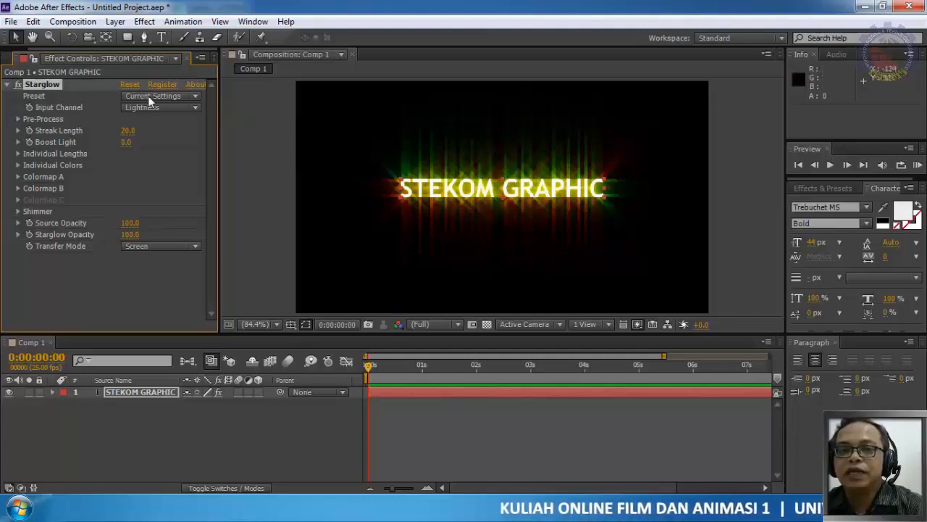
Step: Try the Starglow presets Red, Green and White Star on the STEKOM GRAPHIC text
{"action": "left_click", "coordinate": [195, 98]}
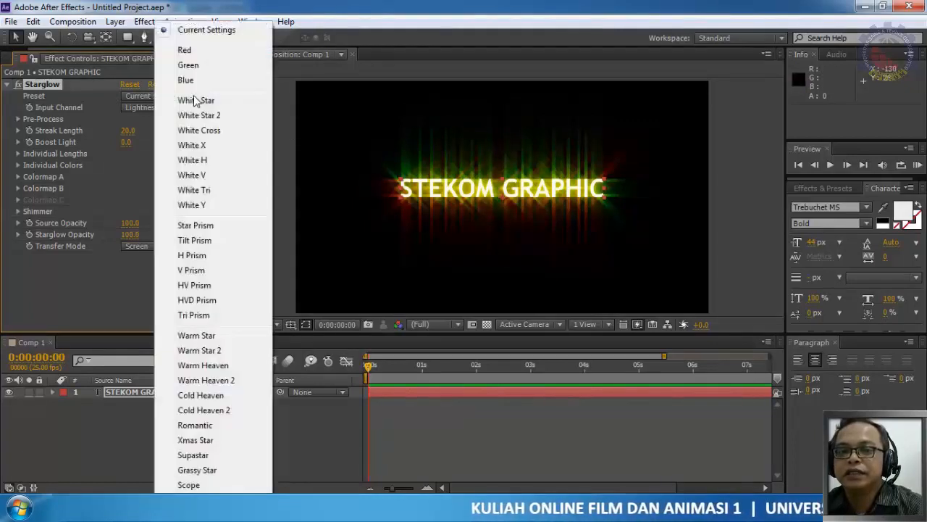
{"action": "left_click", "coordinate": [185, 51]}
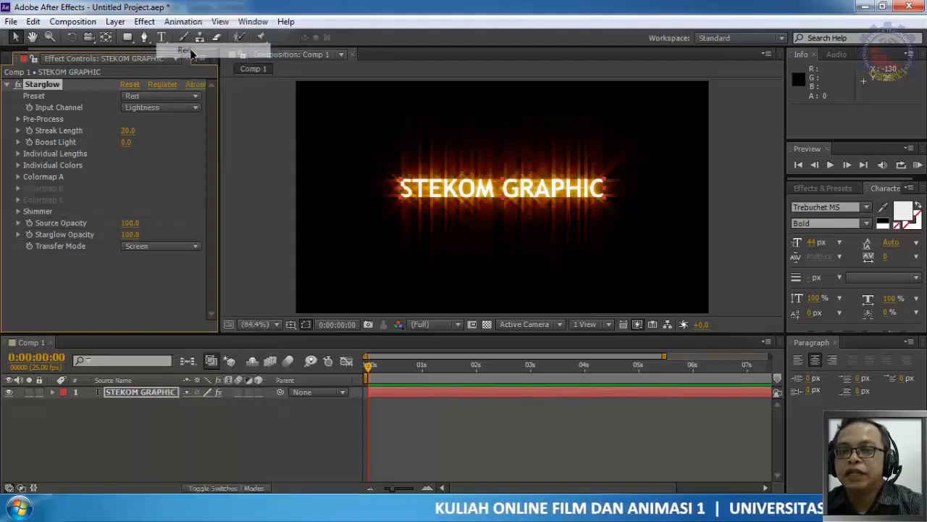
{"action": "left_click", "coordinate": [179, 95]}
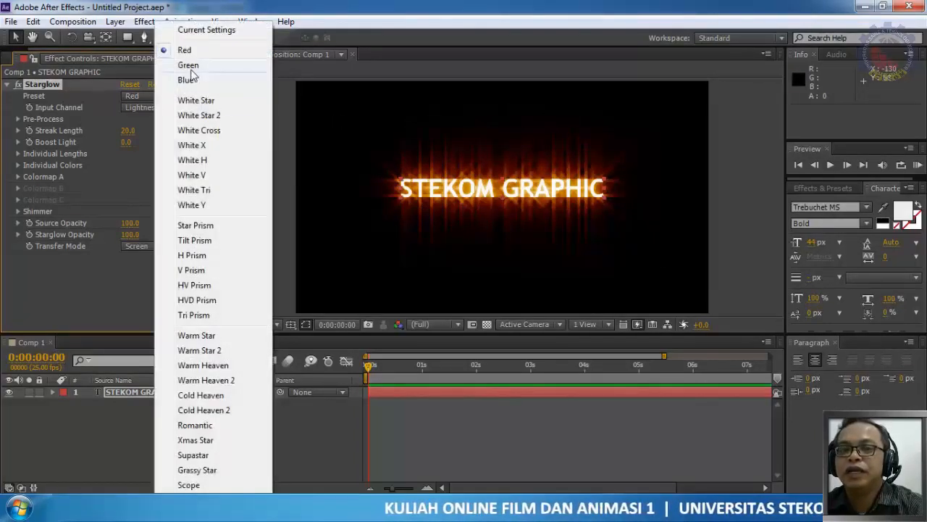
{"action": "left_click", "coordinate": [191, 69]}
{"action": "left_click", "coordinate": [171, 97]}
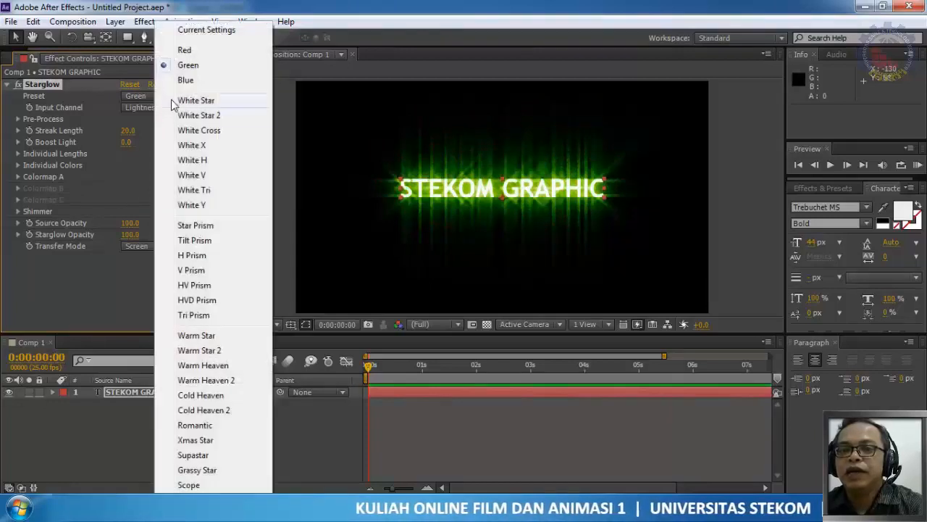
{"action": "left_click", "coordinate": [206, 103]}
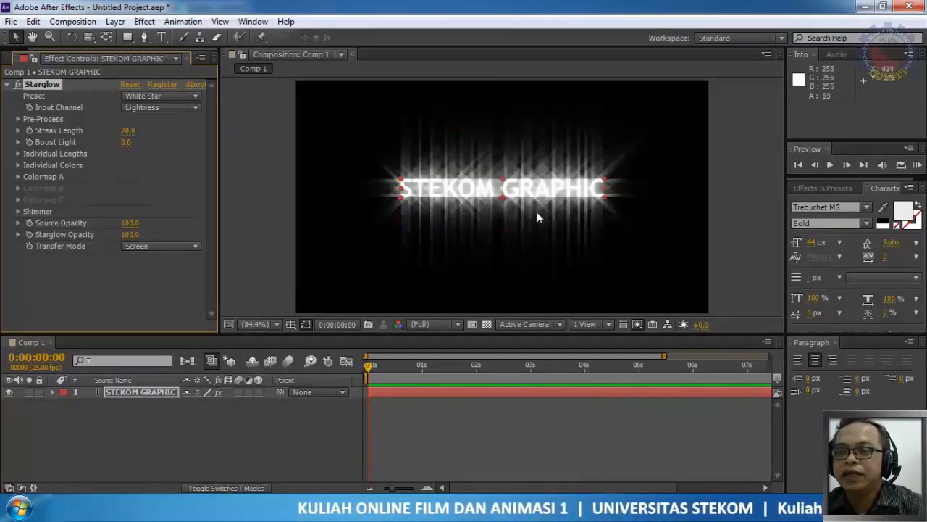
Step: Try the White X, White H and White V presets of the Starglow effect
{"action": "left_click", "coordinate": [177, 97]}
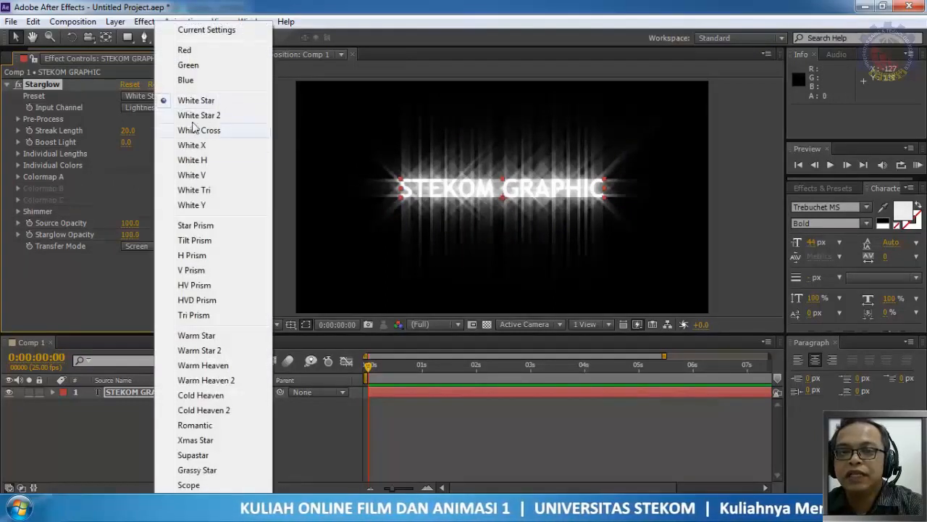
{"action": "left_click", "coordinate": [192, 145]}
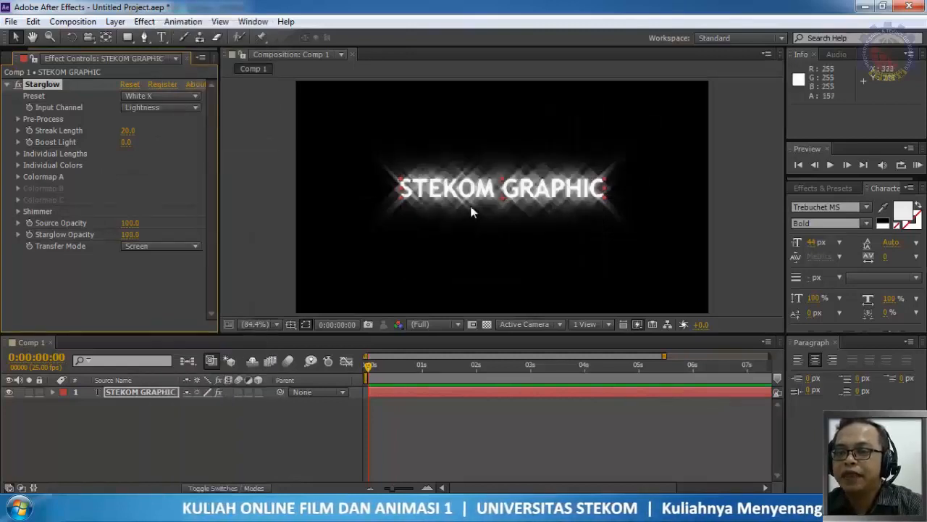
{"action": "left_click", "coordinate": [172, 96]}
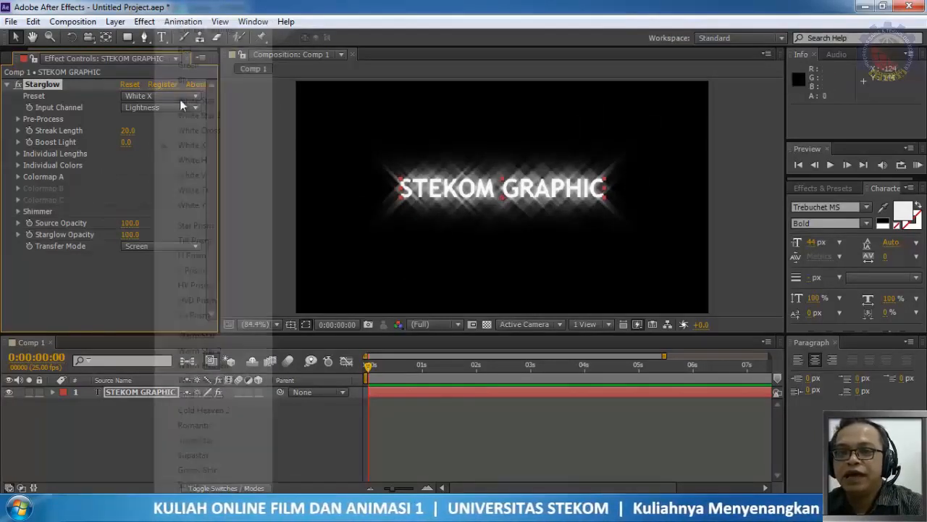
{"action": "left_click", "coordinate": [187, 159]}
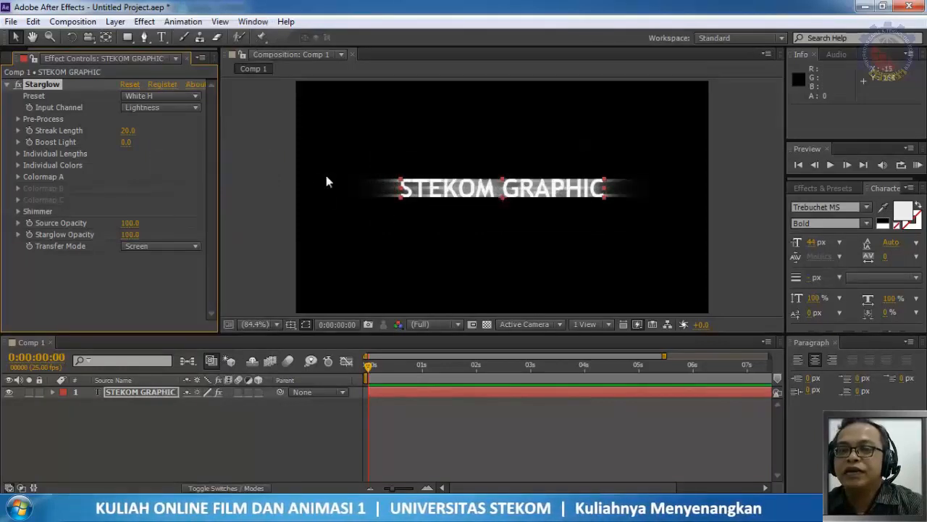
{"action": "left_click", "coordinate": [171, 97]}
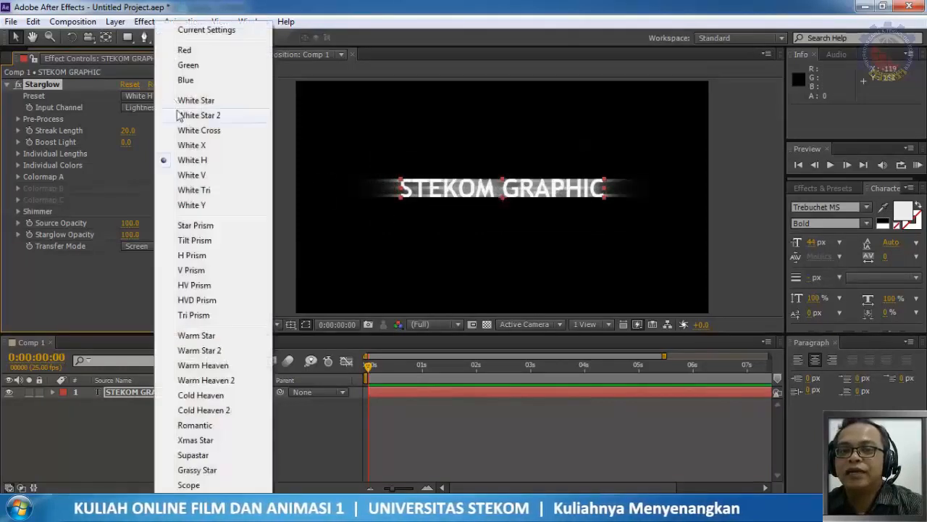
{"action": "left_click", "coordinate": [202, 181]}
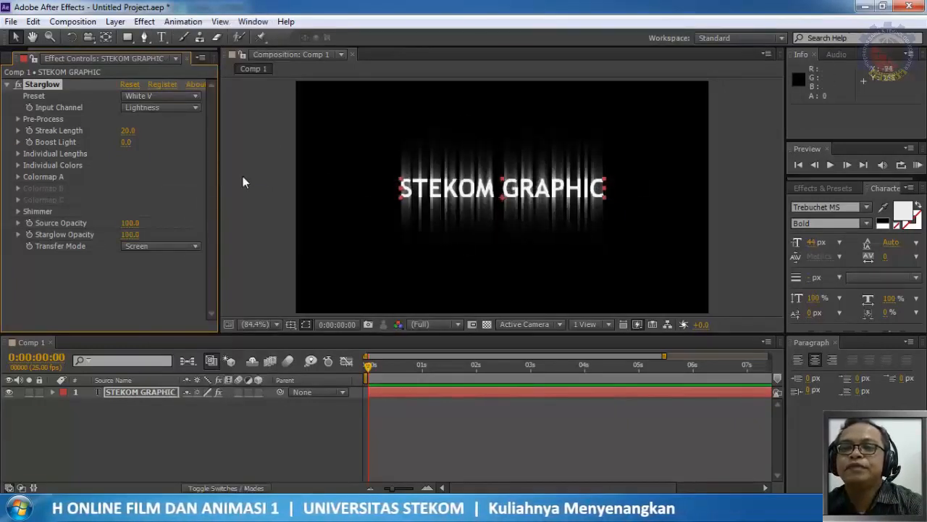
Step: Try the multicoloured Starglow presets Star Prism, Tilt Prism and H Prism on the text
{"action": "left_click", "coordinate": [180, 97]}
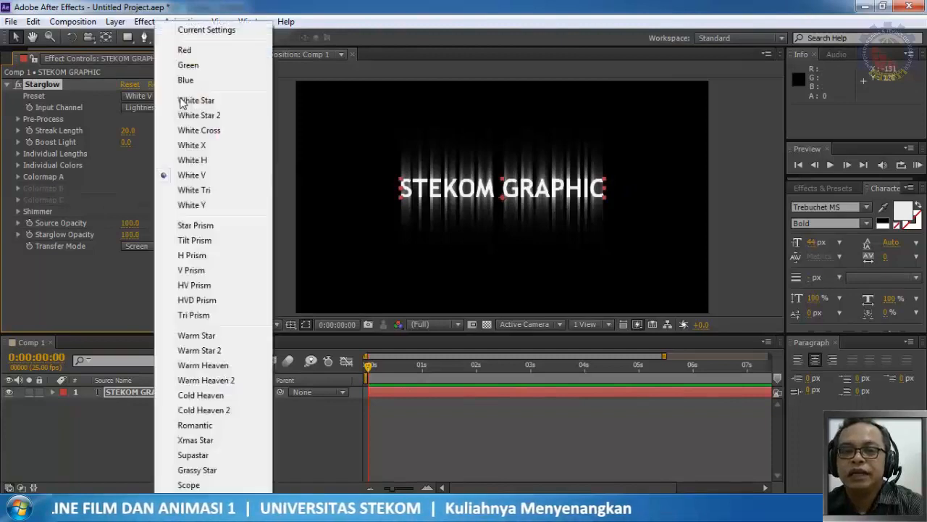
{"action": "left_click", "coordinate": [208, 229]}
{"action": "scroll", "coordinate": [467, 183], "scroll_direction": "up", "scroll_amount": 3}
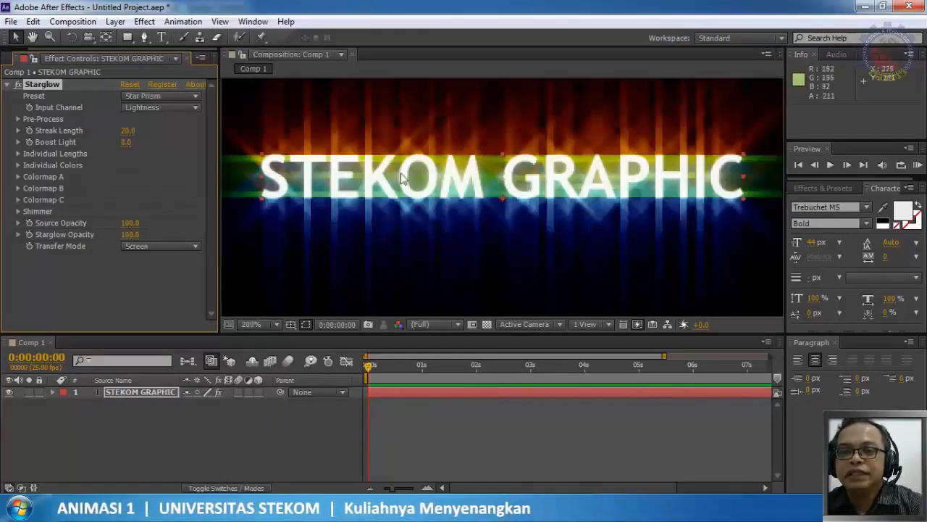
{"action": "left_click", "coordinate": [181, 95]}
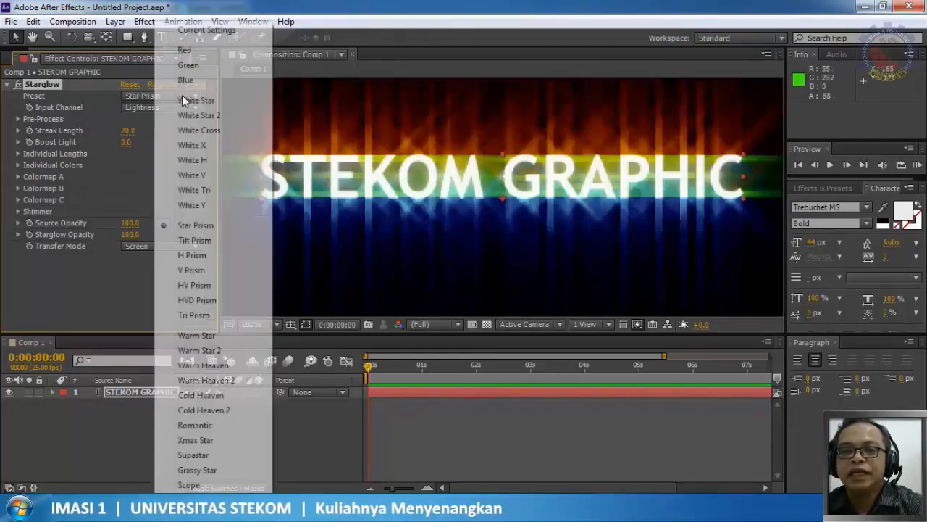
{"action": "left_click", "coordinate": [196, 242]}
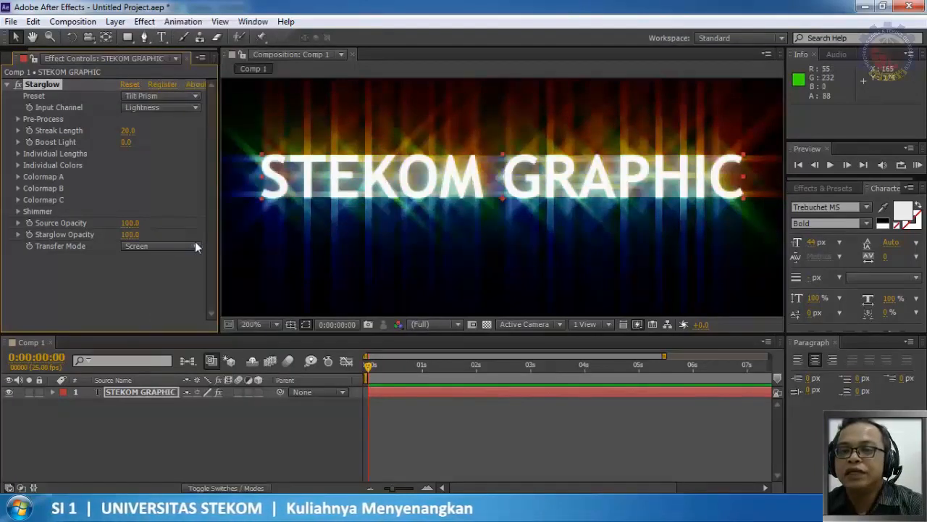
{"action": "left_click", "coordinate": [192, 98]}
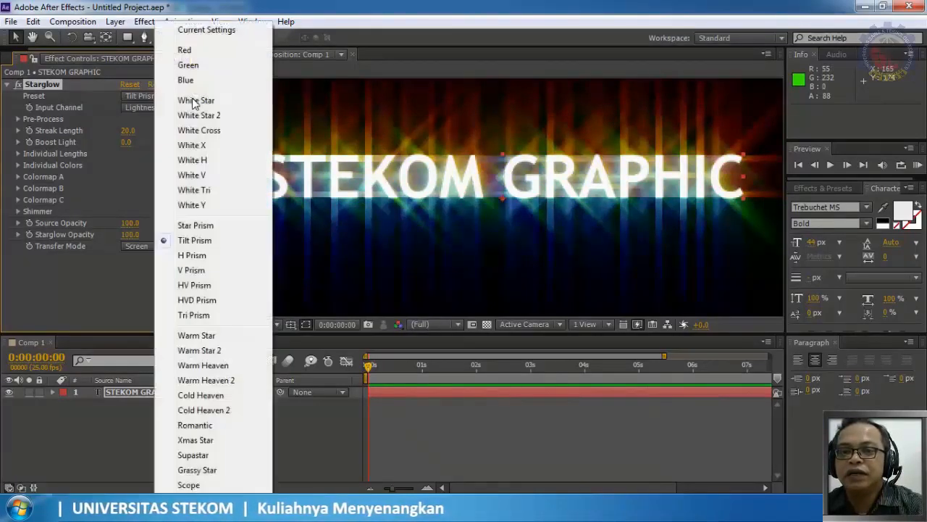
{"action": "left_click", "coordinate": [192, 256]}
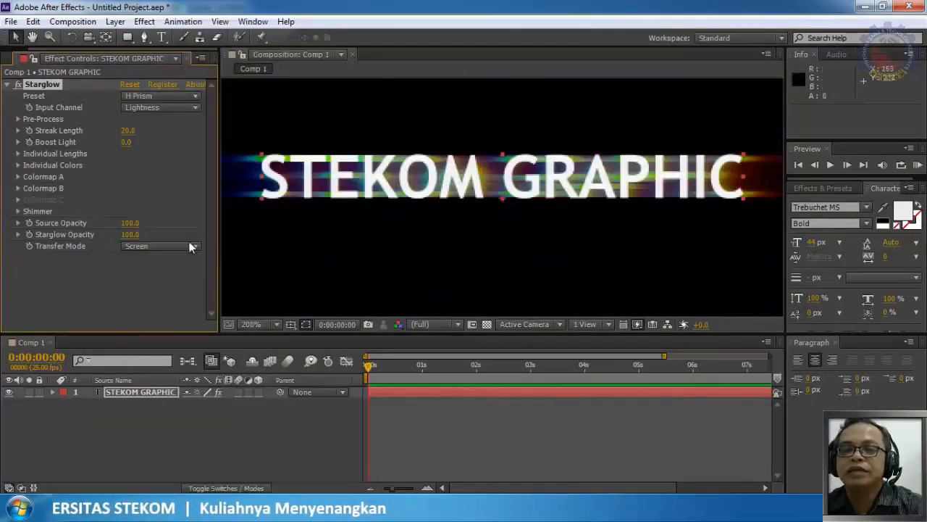
Step: Apply the Warm Star preset to Starglow, with Streak Length at 2.0 and Boost Light at 0.0
{"action": "left_click", "coordinate": [184, 107]}
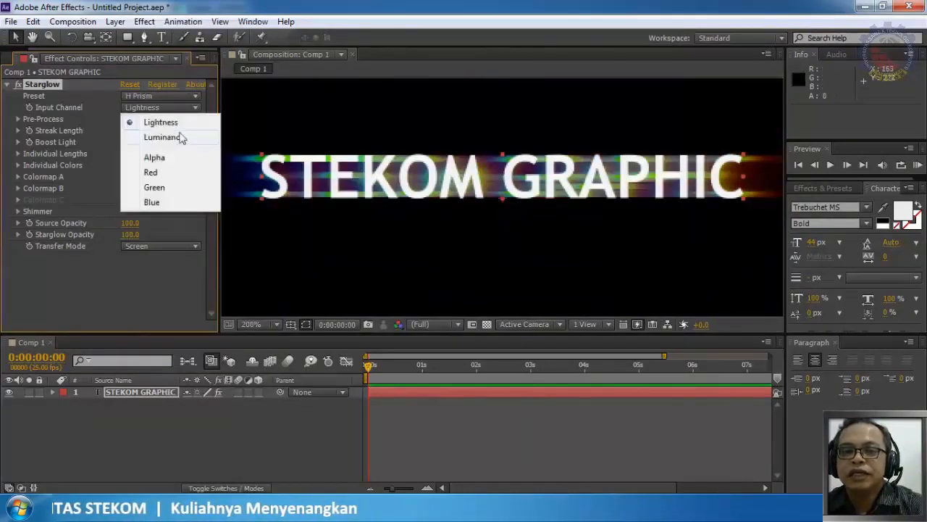
{"action": "left_click", "coordinate": [175, 97]}
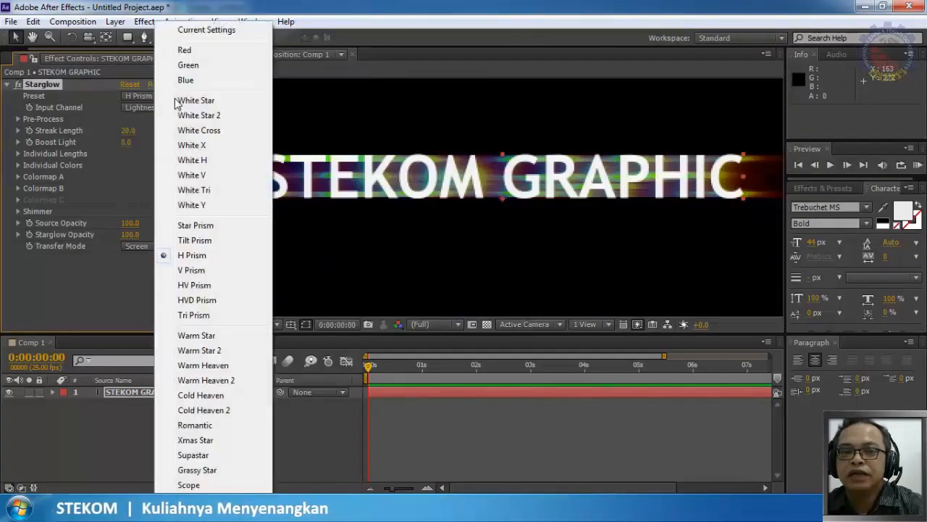
{"action": "left_click", "coordinate": [208, 337]}
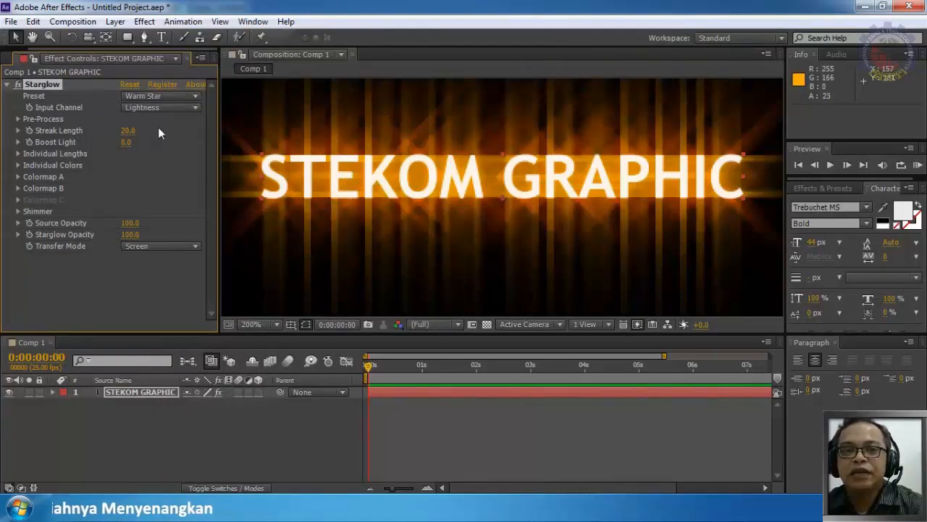
{"action": "left_click_drag", "start_coordinate": [128, 131], "coordinate": [111, 134]}
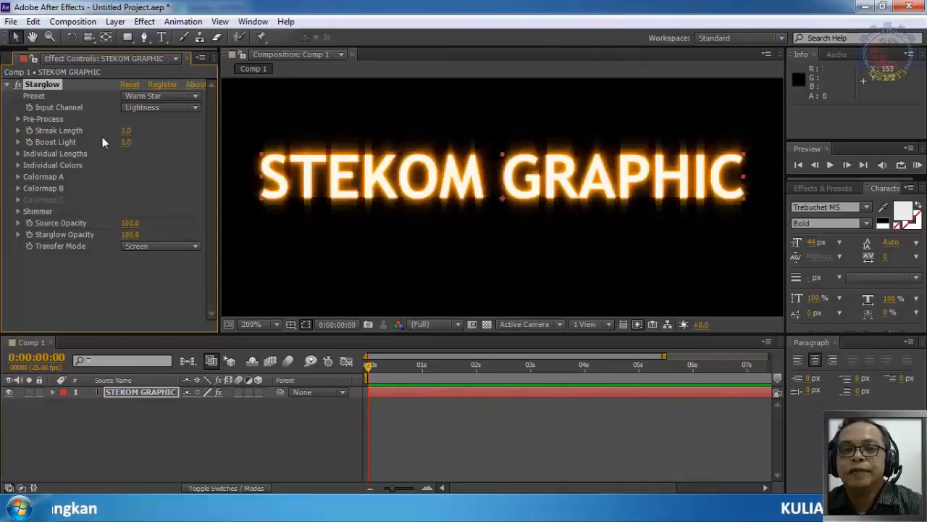
{"action": "left_click_drag", "start_coordinate": [127, 145], "coordinate": [107, 165]}
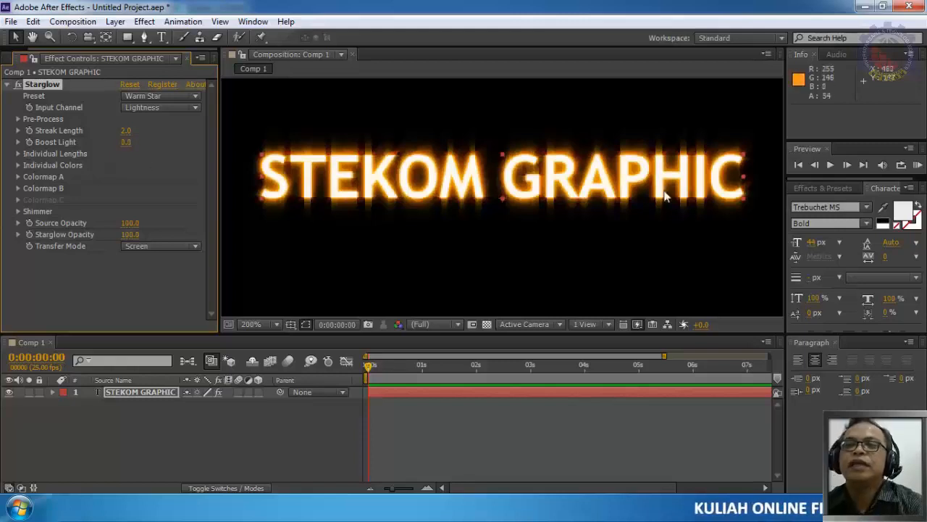
{"action": "key", "text": "comma"}
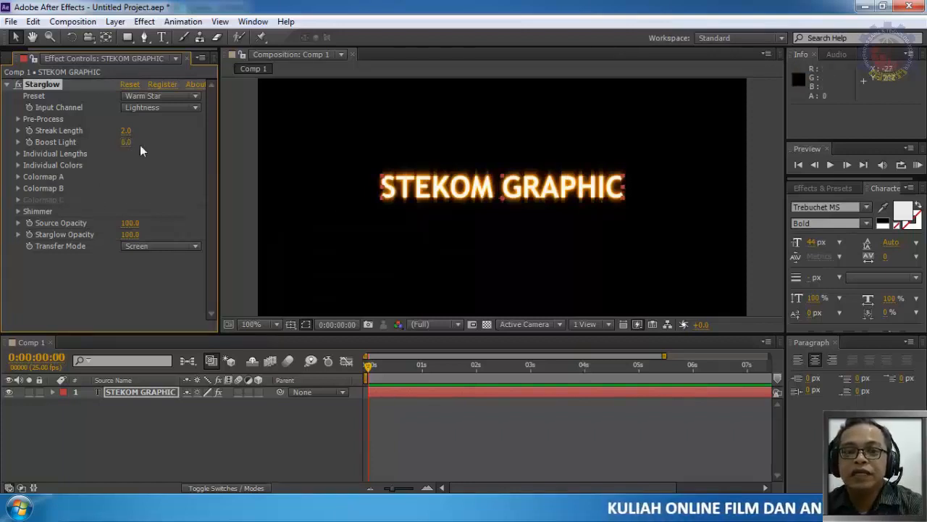
Step: Set Starglow's individual streak lengths to 1.1 for Up and 4.6 for Down
{"action": "left_click", "coordinate": [18, 153]}
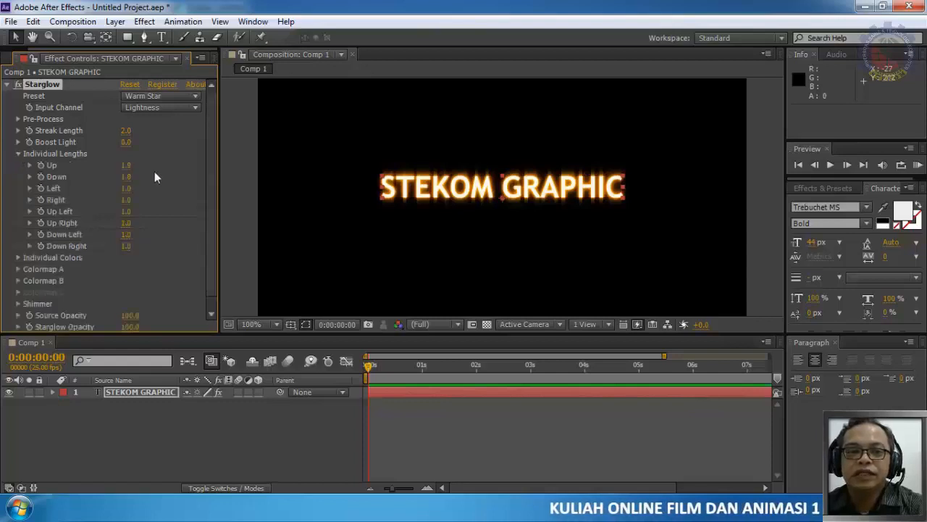
{"action": "key", "text": "period"}
{"action": "key", "text": "period"}
{"action": "key", "text": "period"}
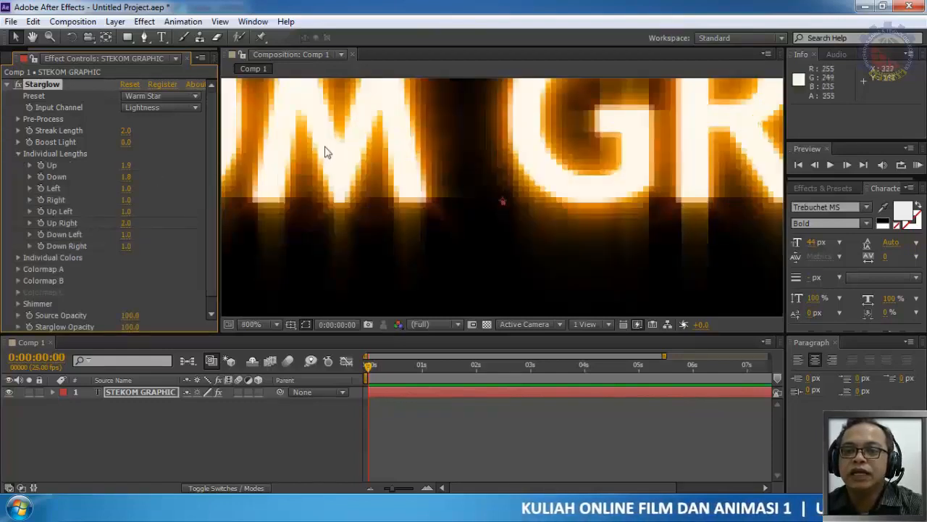
{"action": "key", "text": "comma"}
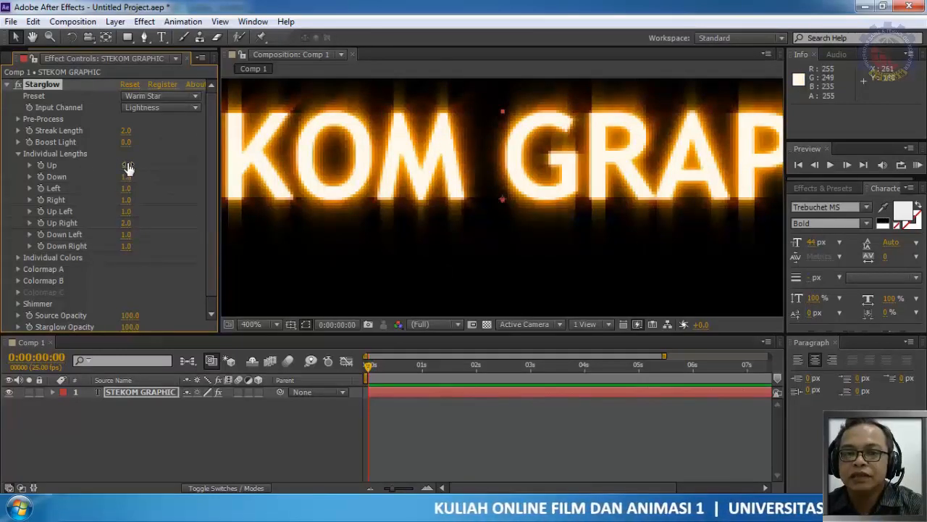
{"action": "left_click_drag", "start_coordinate": [132, 167], "coordinate": [29, 167]}
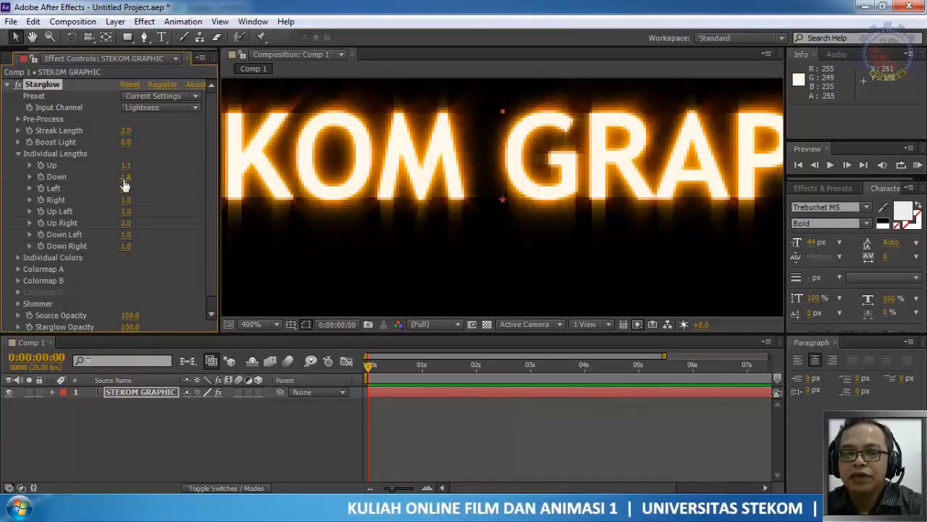
{"action": "left_click_drag", "start_coordinate": [125, 185], "coordinate": [300, 188]}
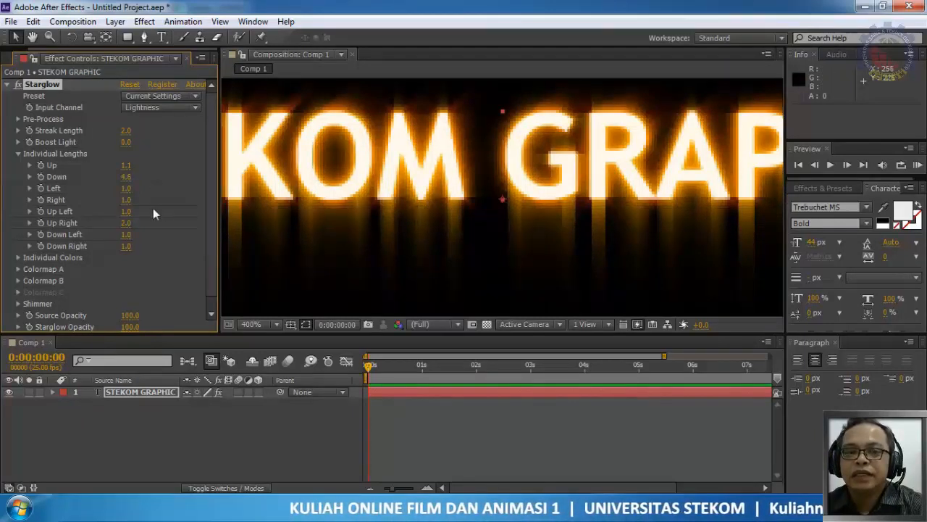
Step: Set Starglow's individual Left and Right streak lengths to 0
{"action": "left_click", "coordinate": [126, 188]}
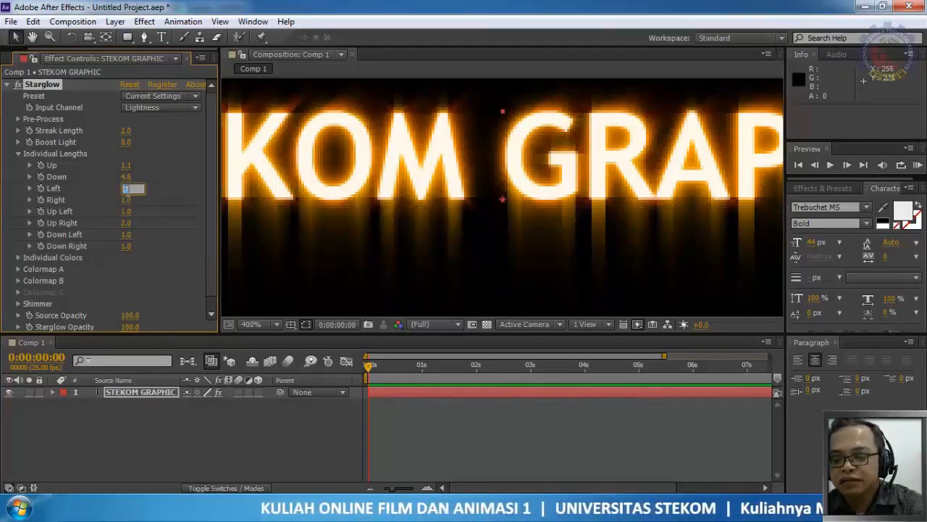
{"action": "type", "text": "0"}
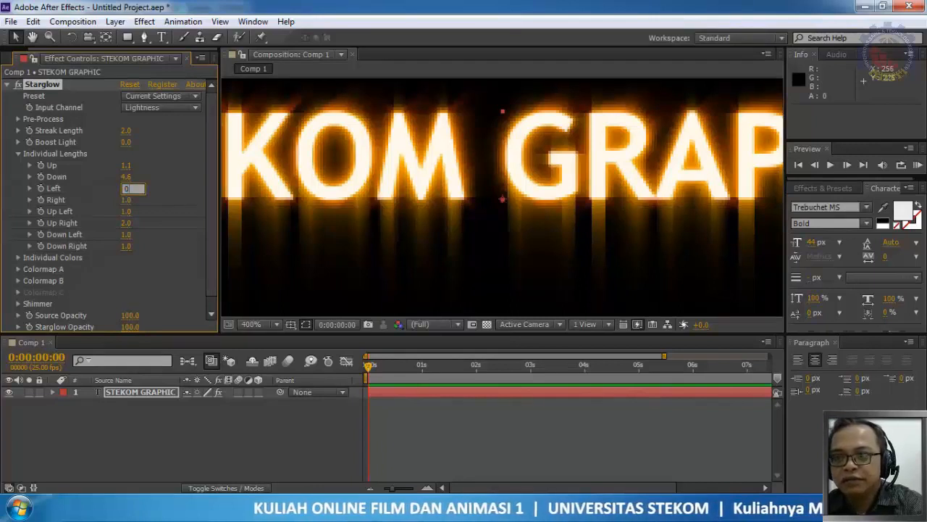
{"action": "left_click", "coordinate": [129, 200]}
{"action": "type", "text": "0"}
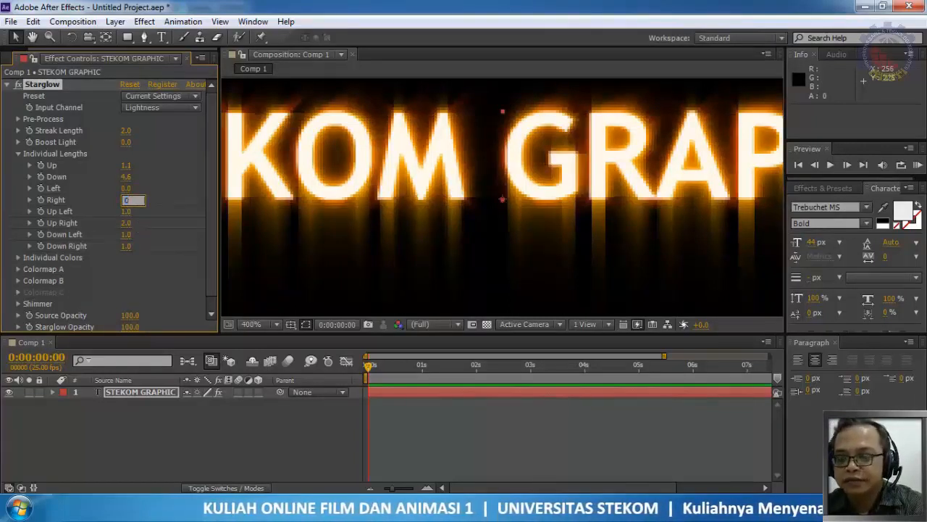
{"action": "key", "text": "Return"}
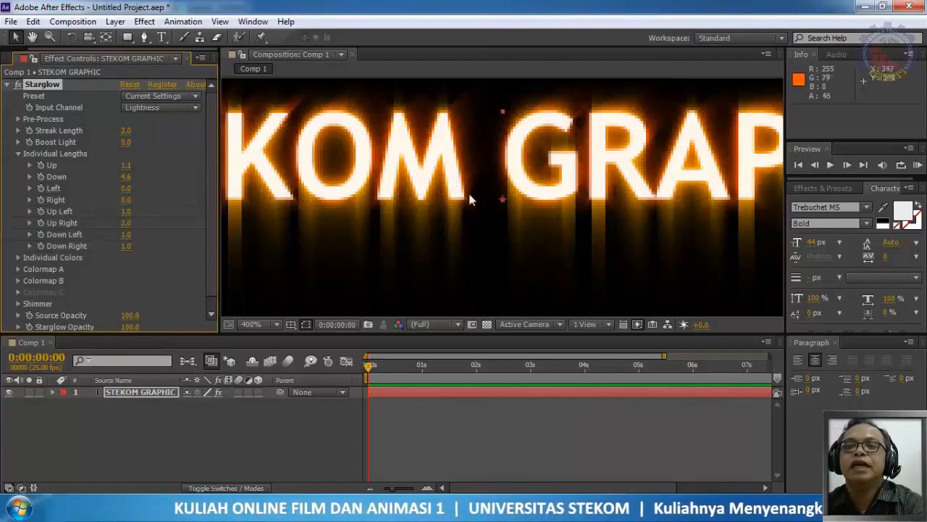
Step: Set the diagonal streak lengths Up Left, Up Right, Down Left and Down Right to 0
{"action": "left_click", "coordinate": [126, 211]}
{"action": "type", "text": "0"}
{"action": "left_click", "coordinate": [129, 224]}
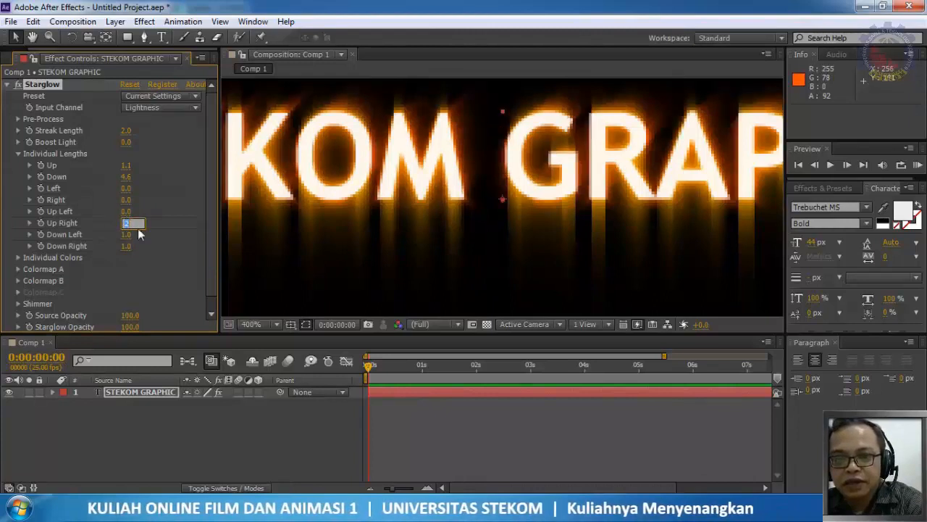
{"action": "type", "text": "0"}
{"action": "left_click", "coordinate": [127, 235]}
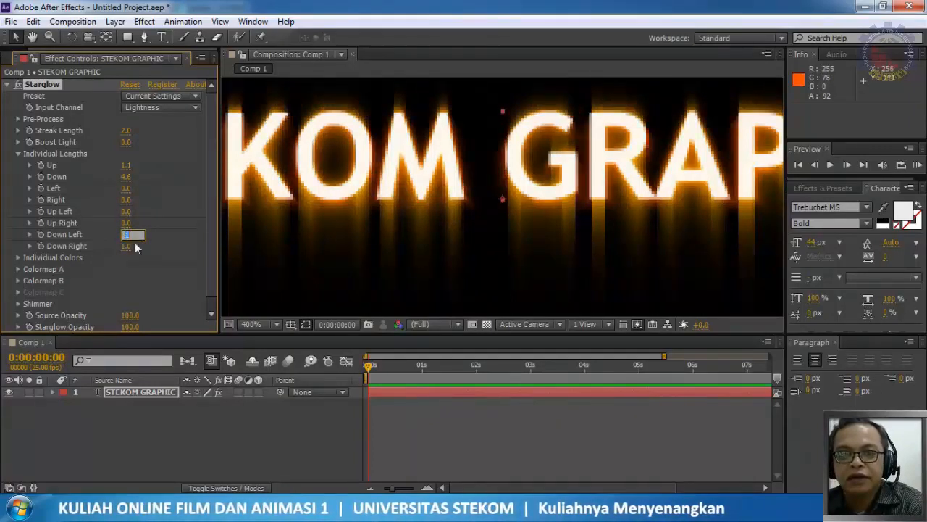
{"action": "type", "text": "0"}
{"action": "left_click", "coordinate": [128, 246]}
{"action": "type", "text": "0"}
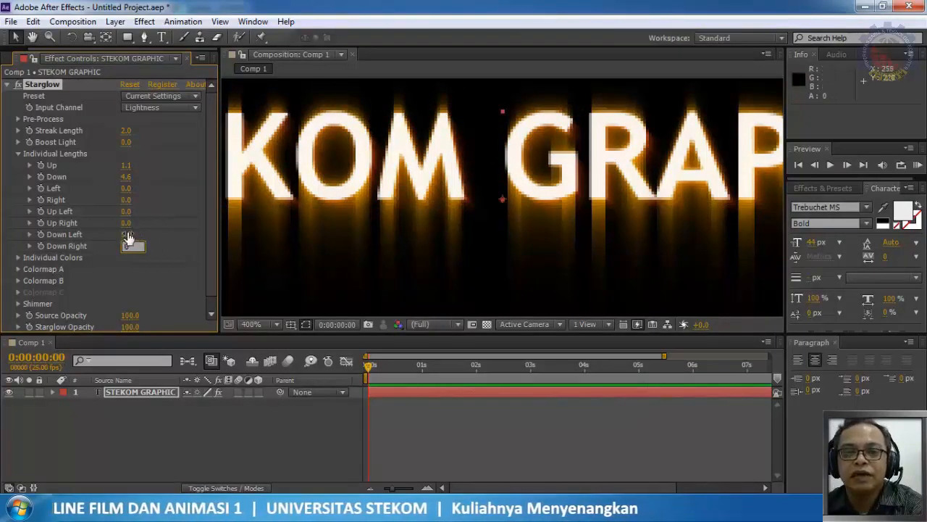
Step: Set Starglow's individual streak lengths to 1.7 for Down Left and 1.8 for Up Right
{"action": "mouse_move", "coordinate": [128, 237]}
{"action": "left_mouse_down"}
{"action": "mouse_move", "coordinate": [166, 232]}
{"action": "mouse_move", "coordinate": [305, 261]}
{"action": "mouse_move", "coordinate": [268, 273]}
{"action": "left_mouse_up"}
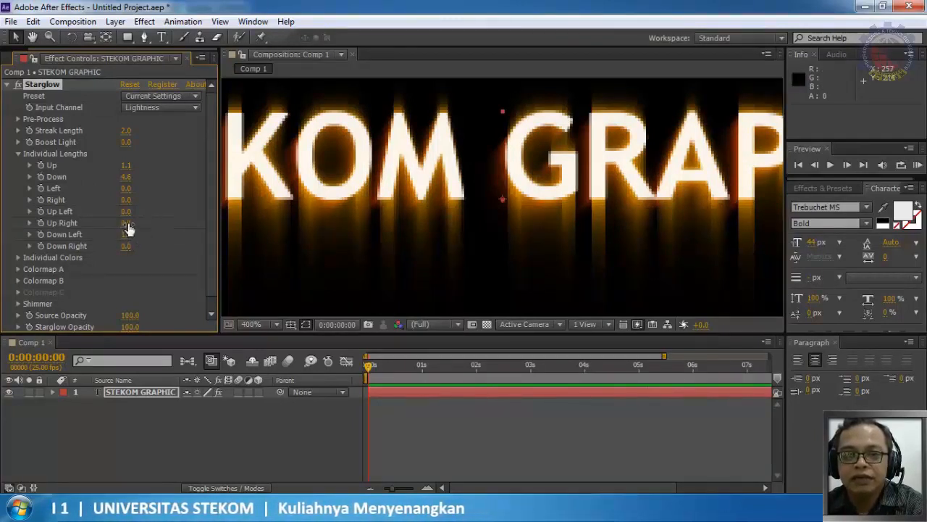
{"action": "mouse_move", "coordinate": [92, 223]}
{"action": "left_mouse_down"}
{"action": "mouse_move", "coordinate": [245, 239]}
{"action": "mouse_move", "coordinate": [231, 241]}
{"action": "left_mouse_up"}
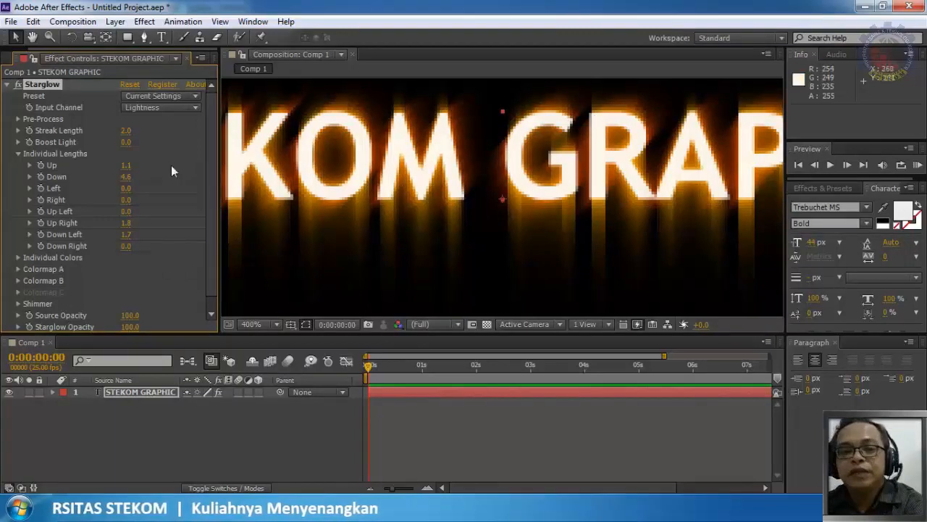
{"action": "left_click", "coordinate": [18, 153]}
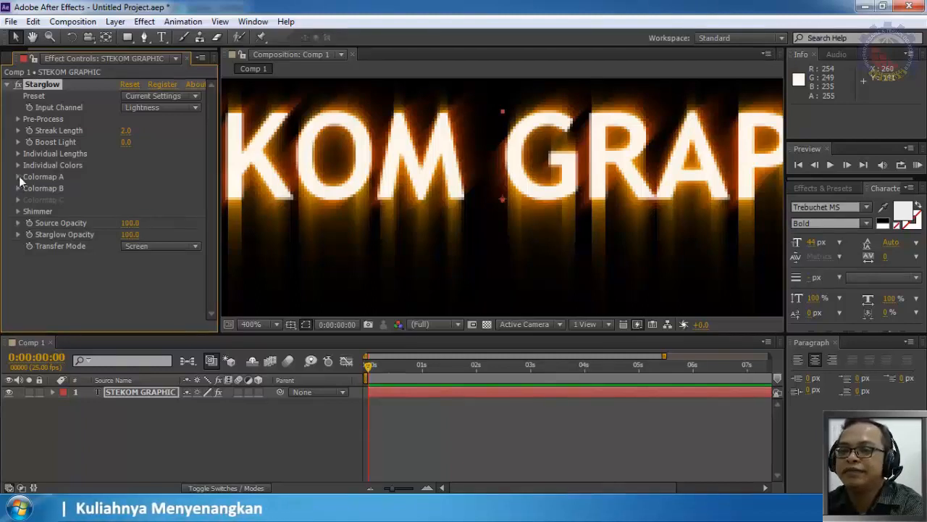
Step: Examine Starglow's Colormap A and Colormap B settings and the colormap assigned to each streak direction in Individual Colors
{"action": "left_click", "coordinate": [19, 176]}
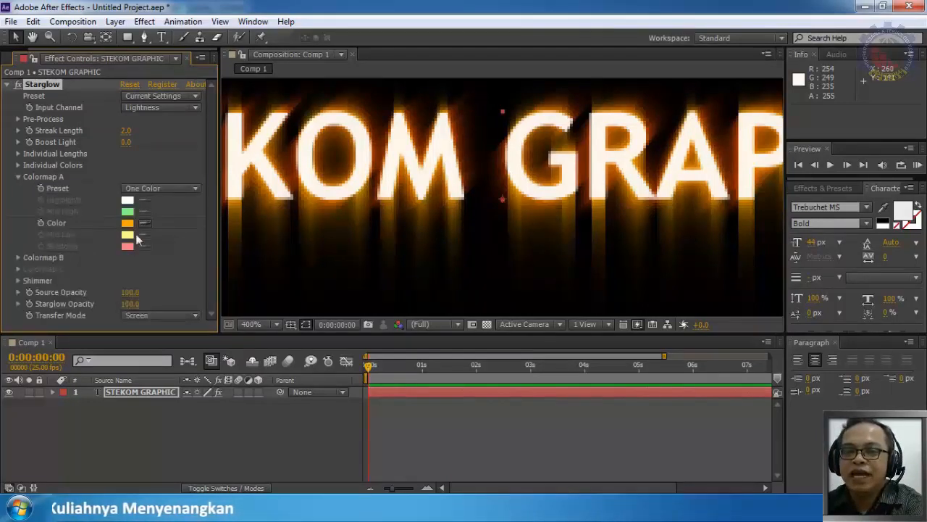
{"action": "left_click", "coordinate": [18, 176]}
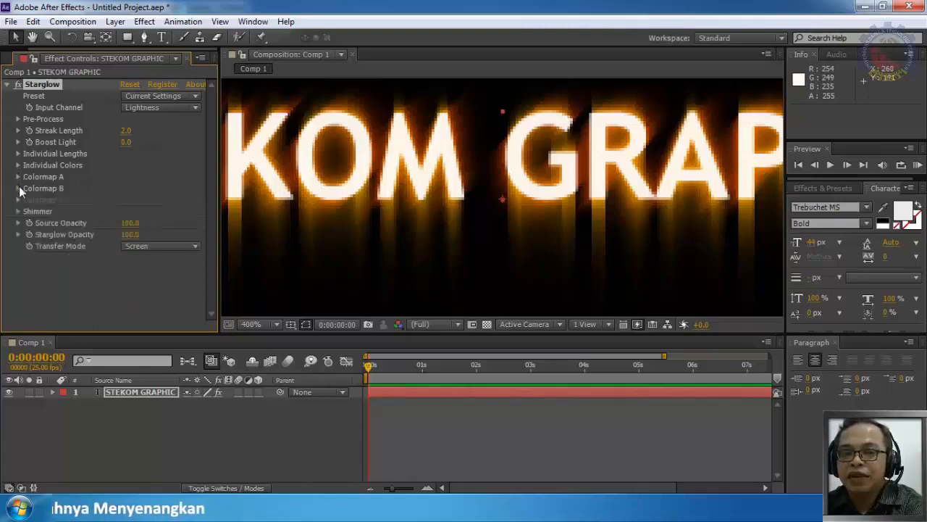
{"action": "left_click", "coordinate": [19, 188]}
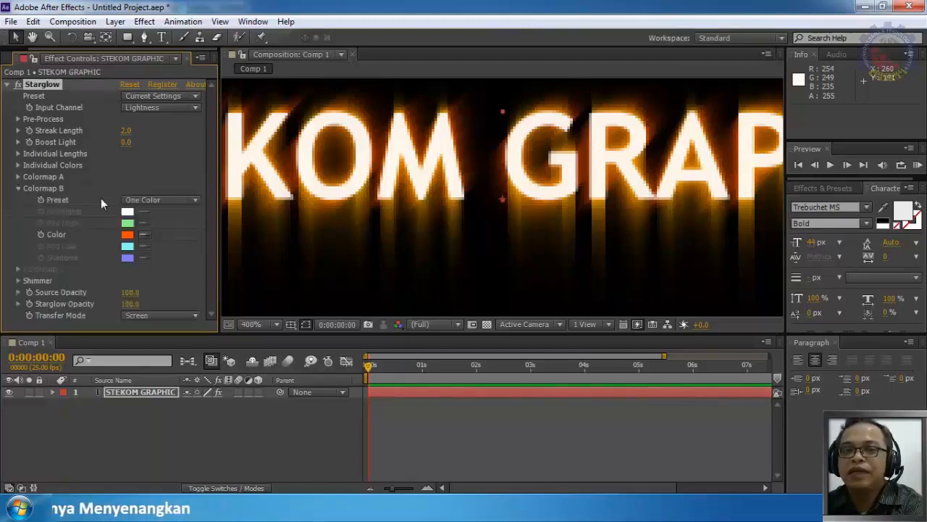
{"action": "left_click", "coordinate": [18, 188]}
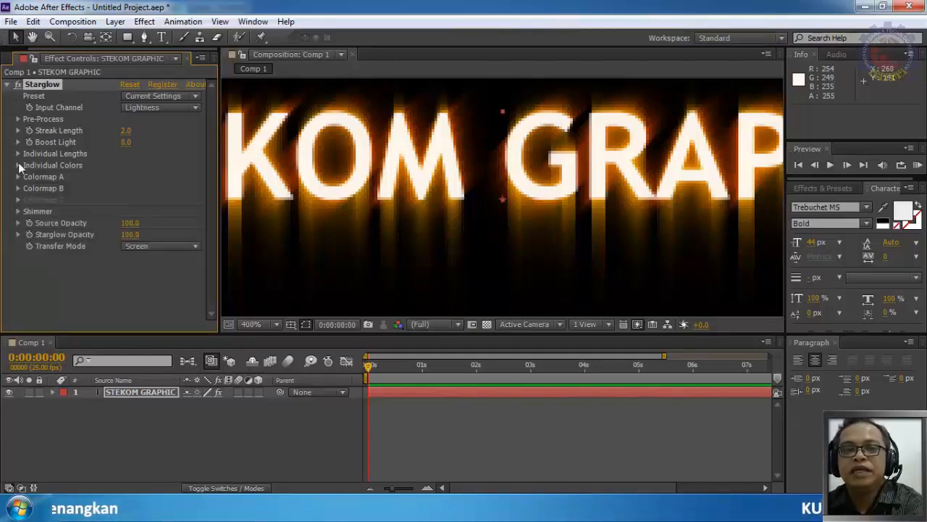
{"action": "left_click", "coordinate": [19, 165]}
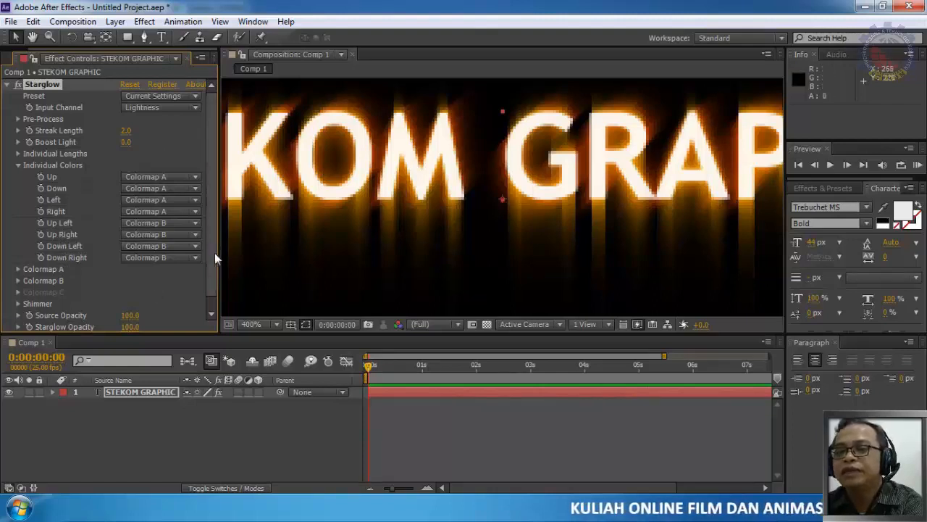
{"action": "scroll", "coordinate": [211, 284], "scroll_direction": "down", "scroll_amount": 1}
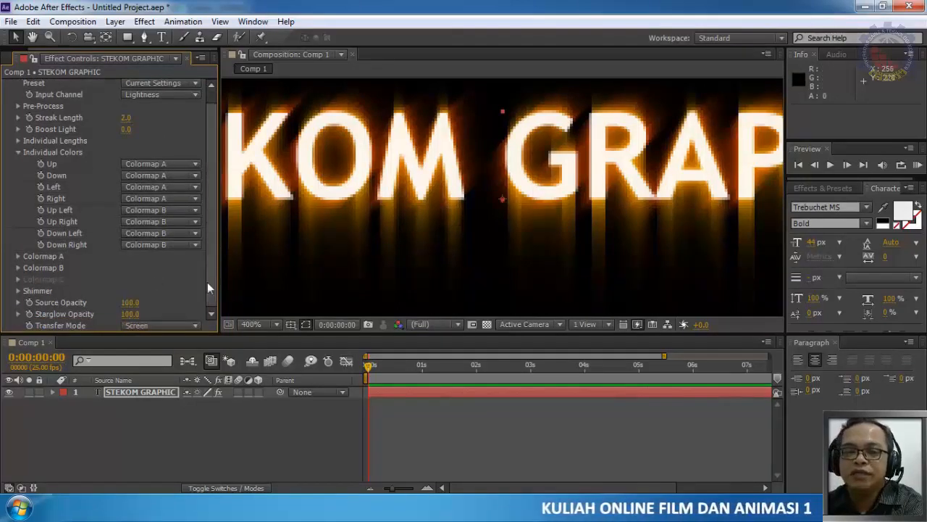
Step: Try the Deepsea and Electric presets for Starglow's Colormap B
{"action": "left_click", "coordinate": [17, 267]}
{"action": "scroll", "coordinate": [159, 282], "scroll_direction": "down", "scroll_amount": 2}
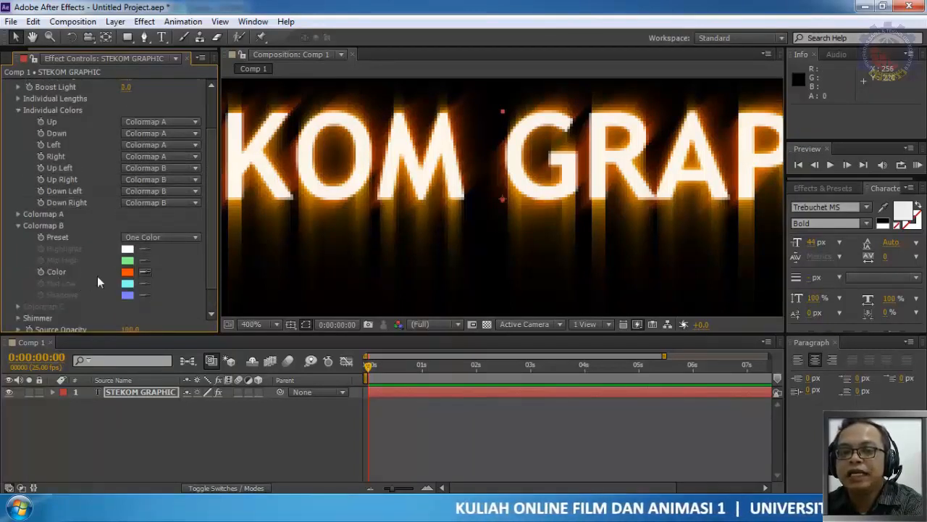
{"action": "left_click", "coordinate": [170, 237]}
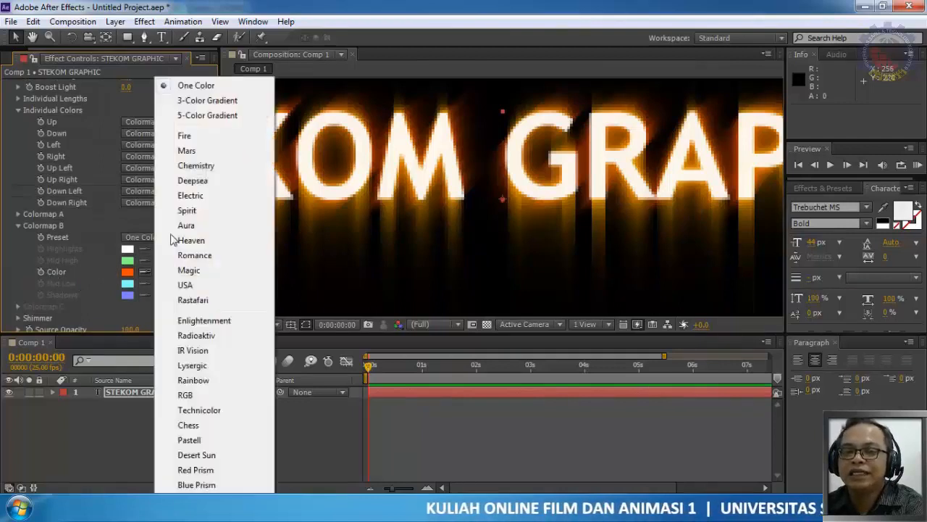
{"action": "left_click", "coordinate": [213, 186]}
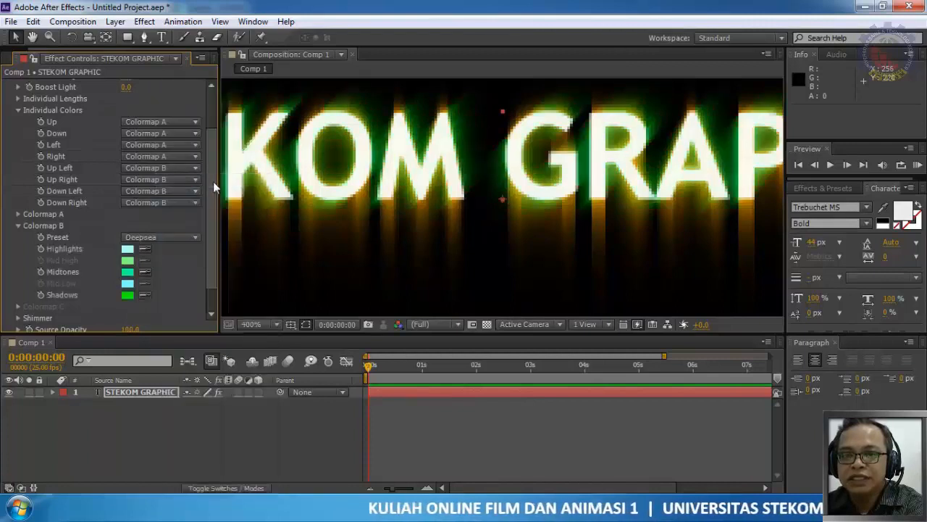
{"action": "left_click", "coordinate": [155, 237]}
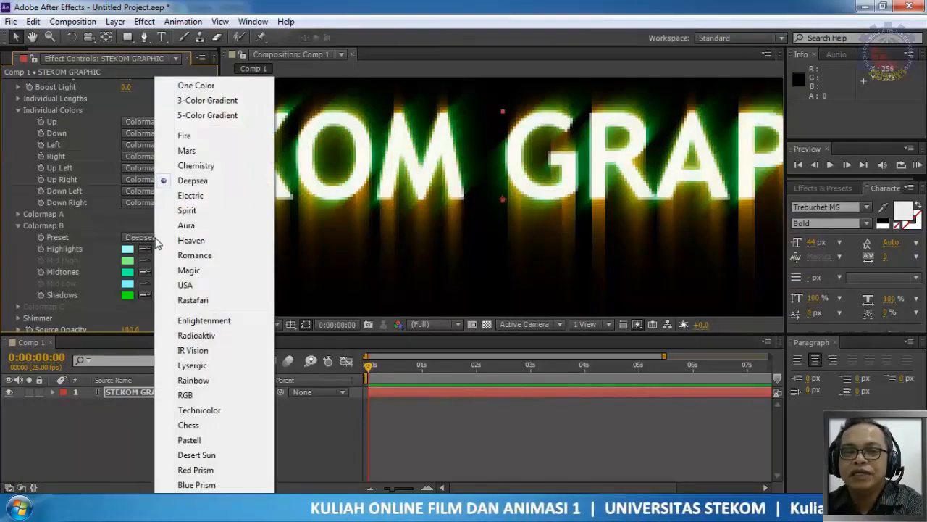
{"action": "left_click", "coordinate": [216, 196]}
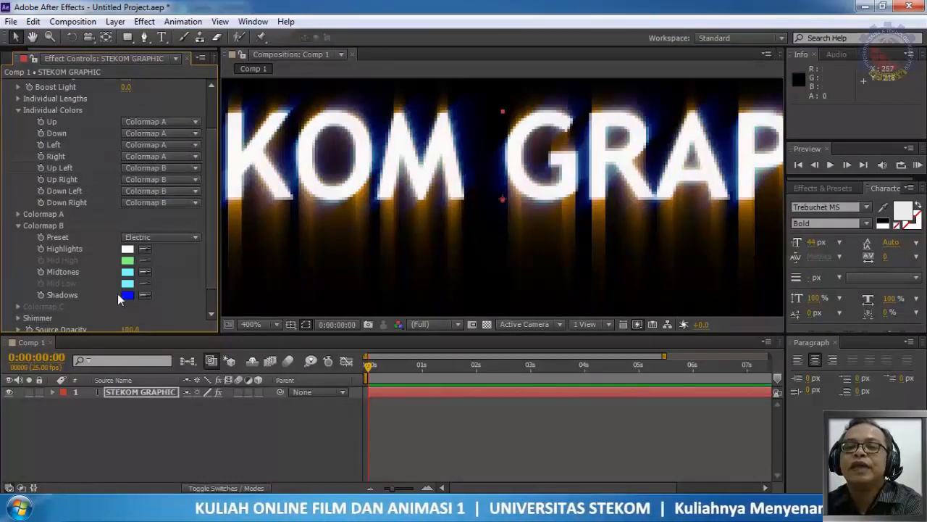
Step: Apply the USA preset to Colormap B and change its Midtones color to orange FF7200
{"action": "left_click", "coordinate": [174, 239]}
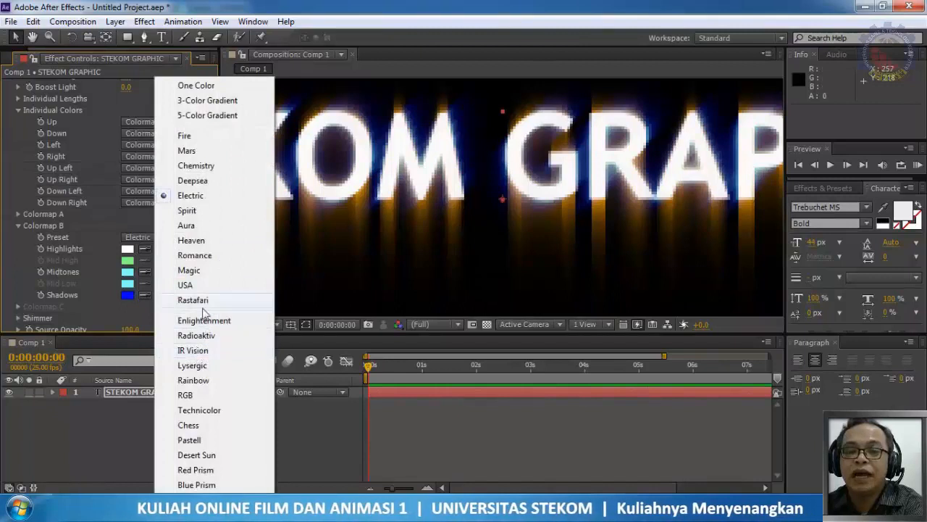
{"action": "left_click", "coordinate": [186, 286]}
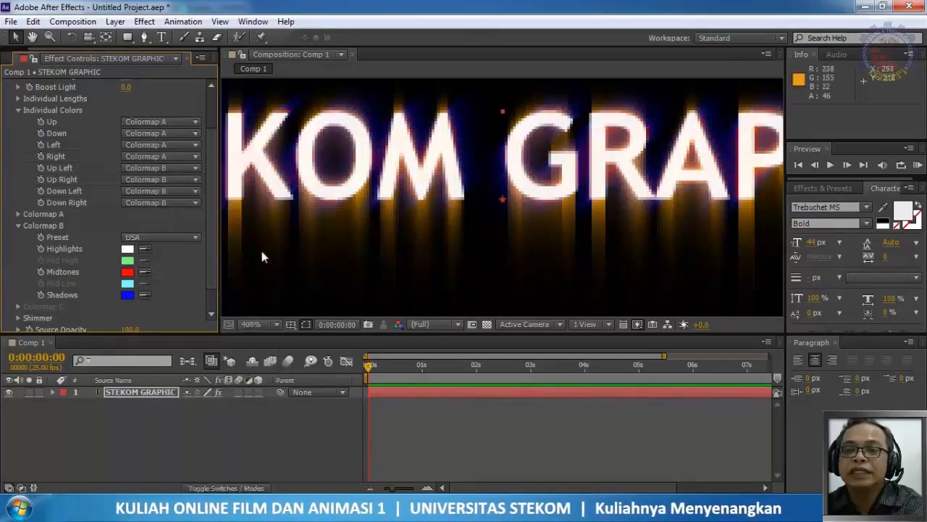
{"action": "left_click", "coordinate": [127, 272]}
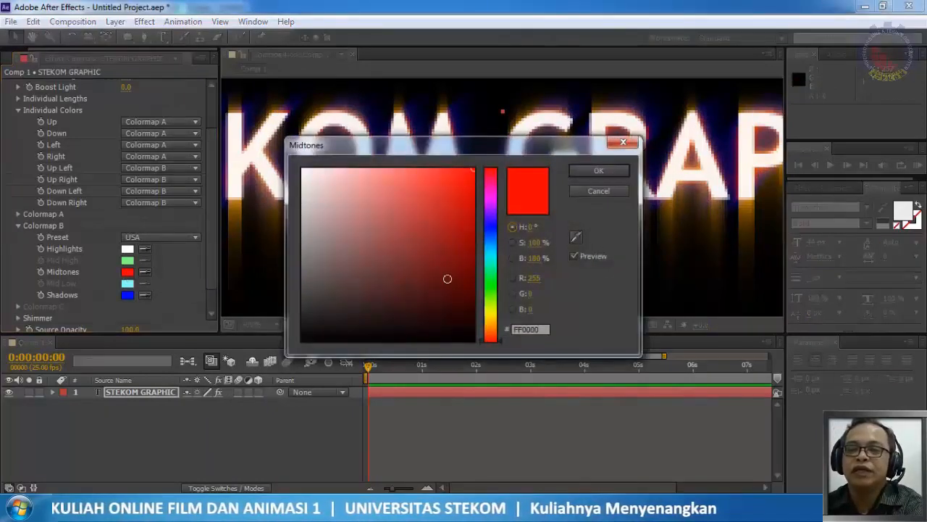
{"action": "left_click_drag", "start_coordinate": [487, 341], "coordinate": [487, 329]}
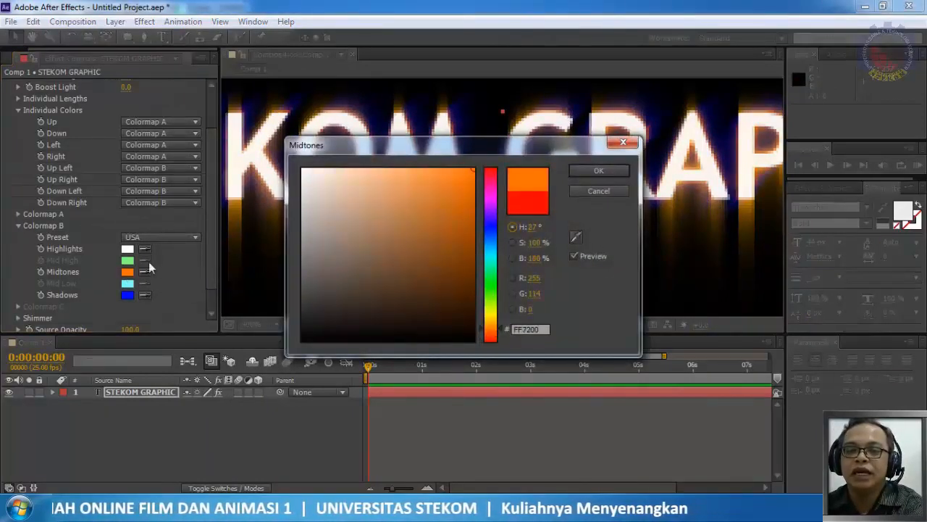
{"action": "left_click", "coordinate": [594, 172]}
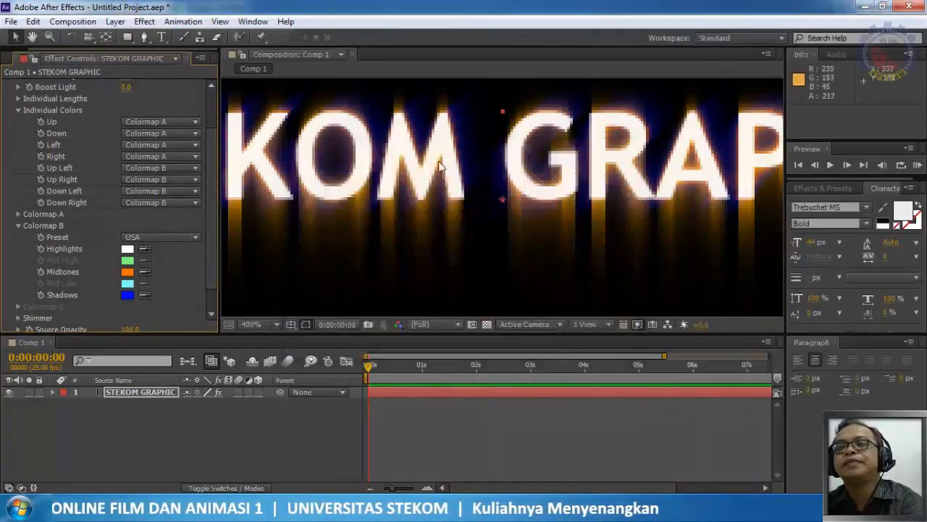
{"action": "scroll", "coordinate": [453, 192], "scroll_direction": "down", "scroll_amount": 2}
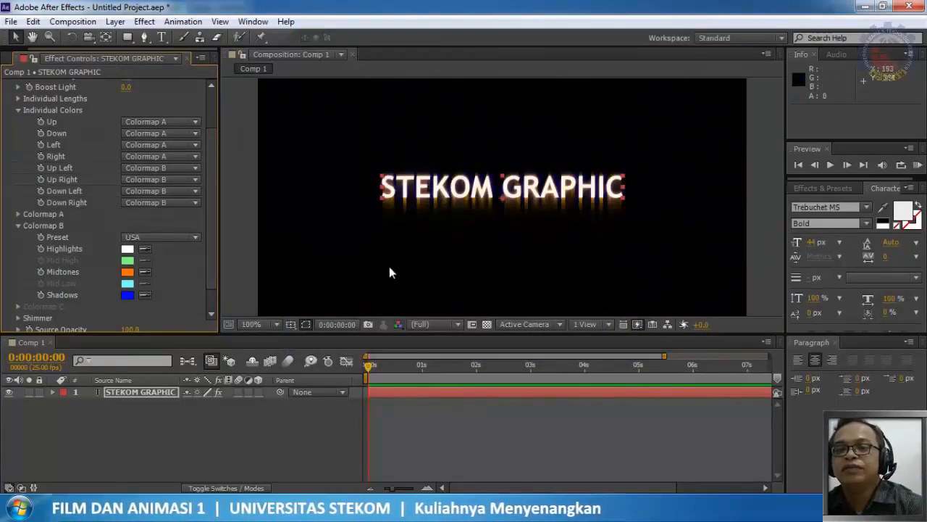
Step: Collapse the Colormap B and Individual Colors groups and set Starglow's Boost Light to 3.4
{"action": "left_click", "coordinate": [17, 225]}
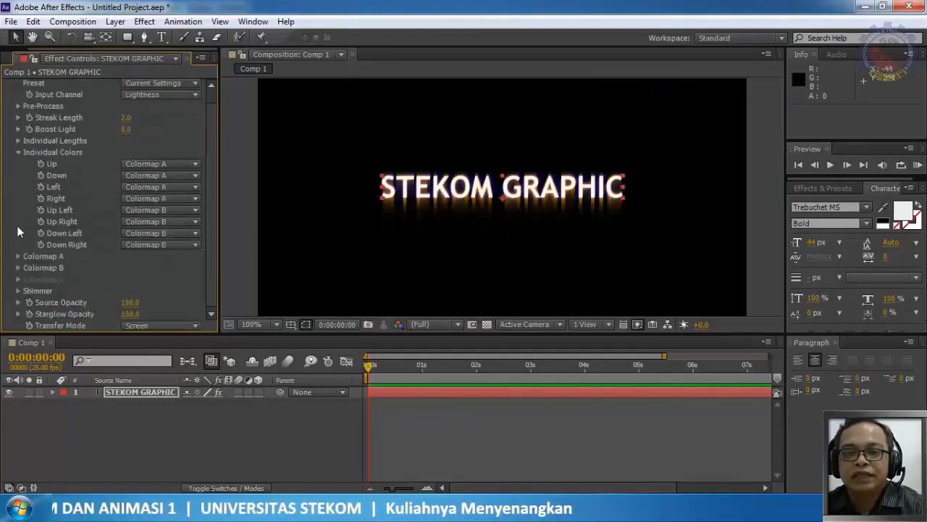
{"action": "left_click", "coordinate": [19, 152]}
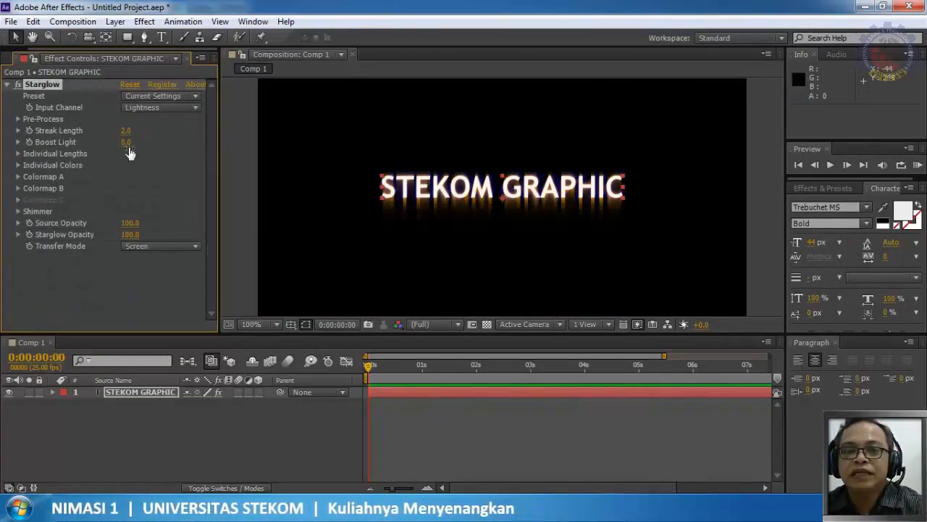
{"action": "left_click_drag", "start_coordinate": [126, 142], "coordinate": [155, 148]}
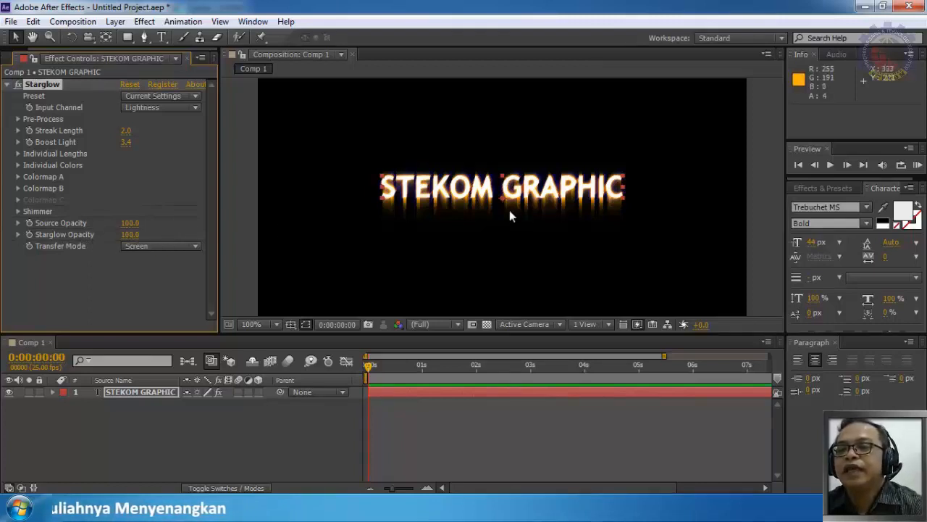
Step: Expand Starglow's Shimmer settings, try adjusting the Amount, and set the Phase to -13°
{"action": "left_click", "coordinate": [18, 212]}
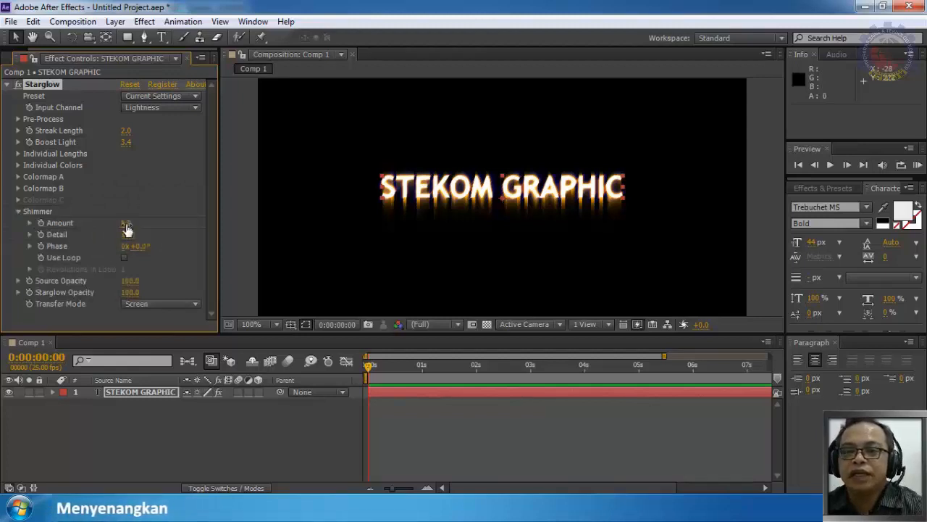
{"action": "left_click_drag", "start_coordinate": [127, 224], "coordinate": [99, 243]}
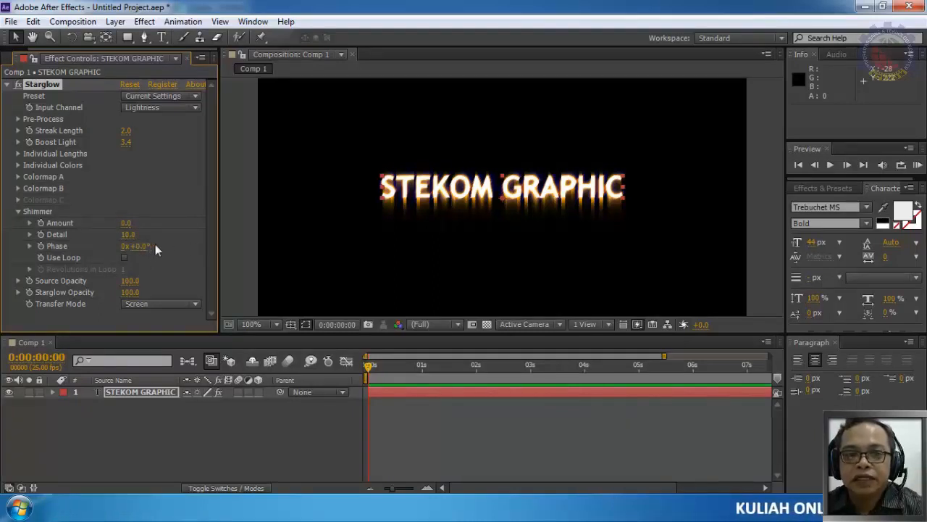
{"action": "mouse_move", "coordinate": [139, 252]}
{"action": "left_mouse_down"}
{"action": "mouse_move", "coordinate": [323, 247]}
{"action": "mouse_move", "coordinate": [130, 246]}
{"action": "left_mouse_up"}
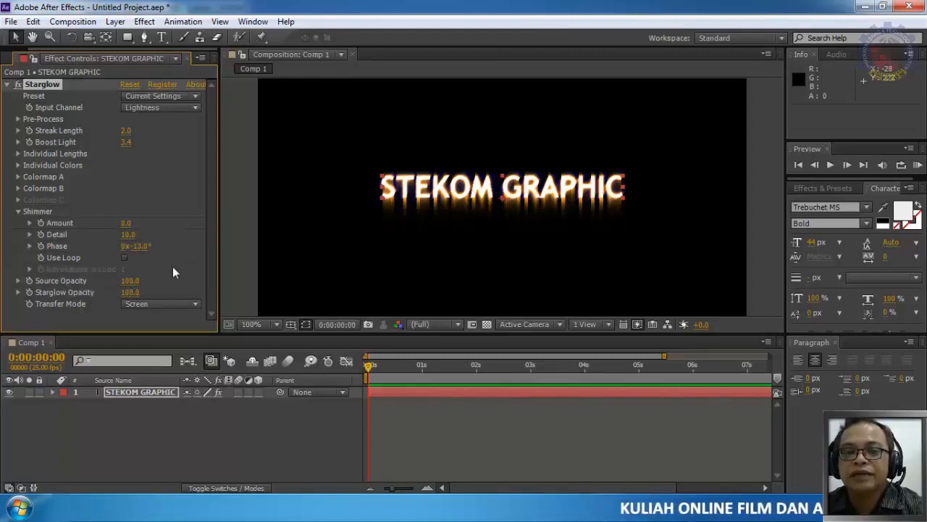
Step: Examine the slider ranges of Shimmer's Detail and Amount
{"action": "left_click", "coordinate": [30, 234]}
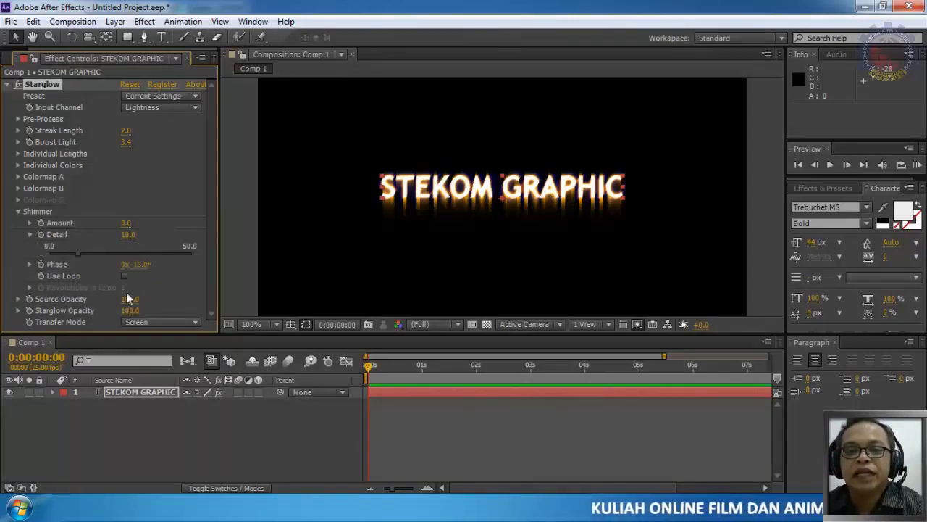
{"action": "left_click", "coordinate": [30, 234]}
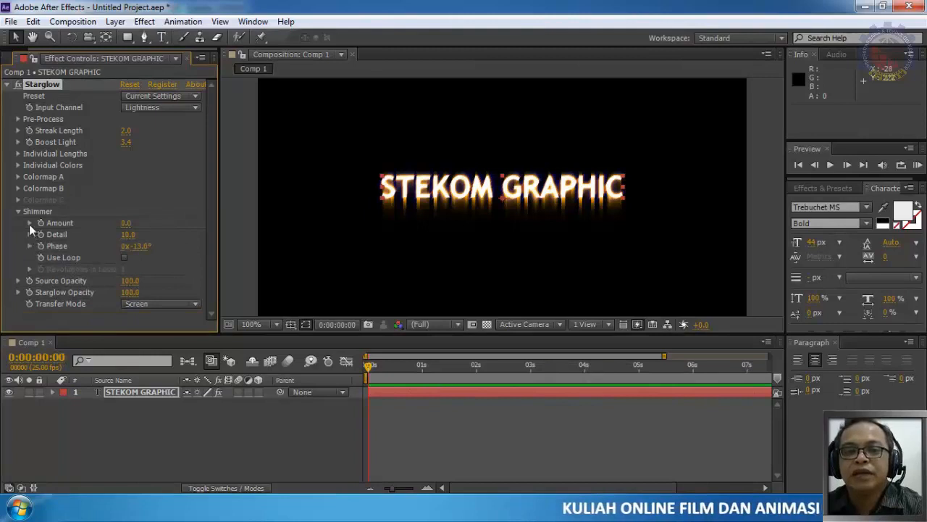
{"action": "left_click", "coordinate": [29, 224]}
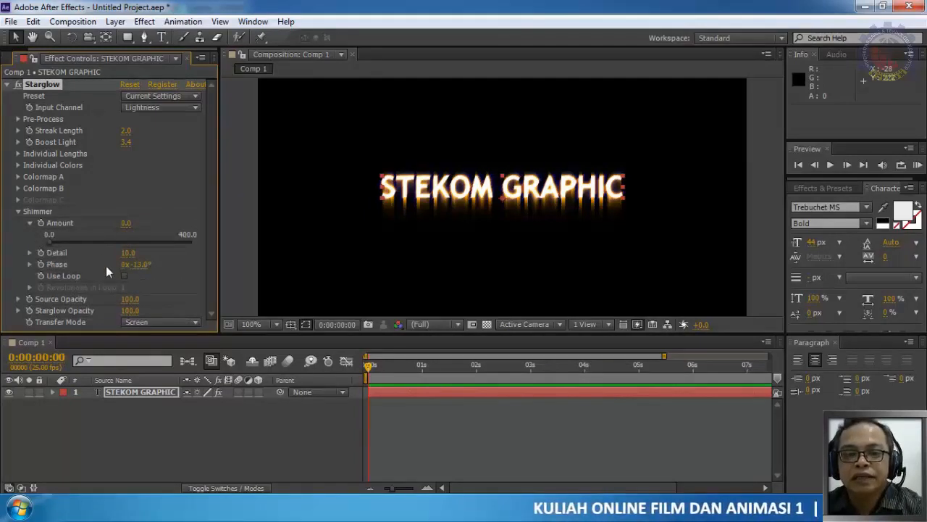
{"action": "left_click", "coordinate": [31, 224]}
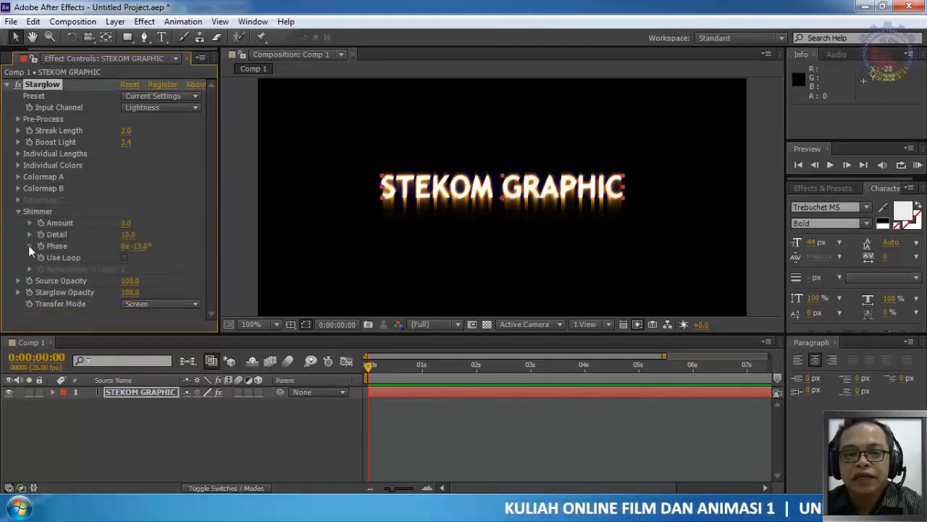
Step: Rotate Shimmer's Phase to about 99° and check the glow on the STEKOM GRAPHIC text in the composition
{"action": "left_click", "coordinate": [30, 246]}
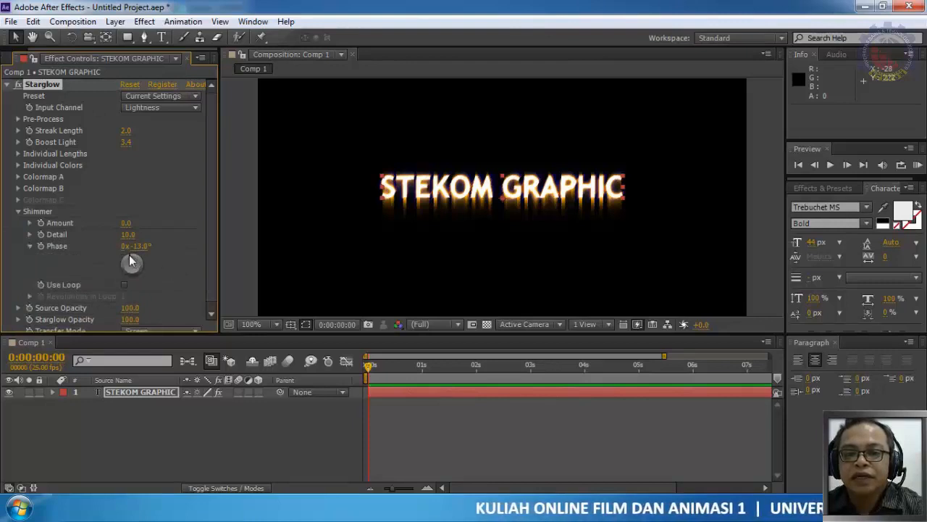
{"action": "left_click_drag", "start_coordinate": [130, 261], "coordinate": [135, 265]}
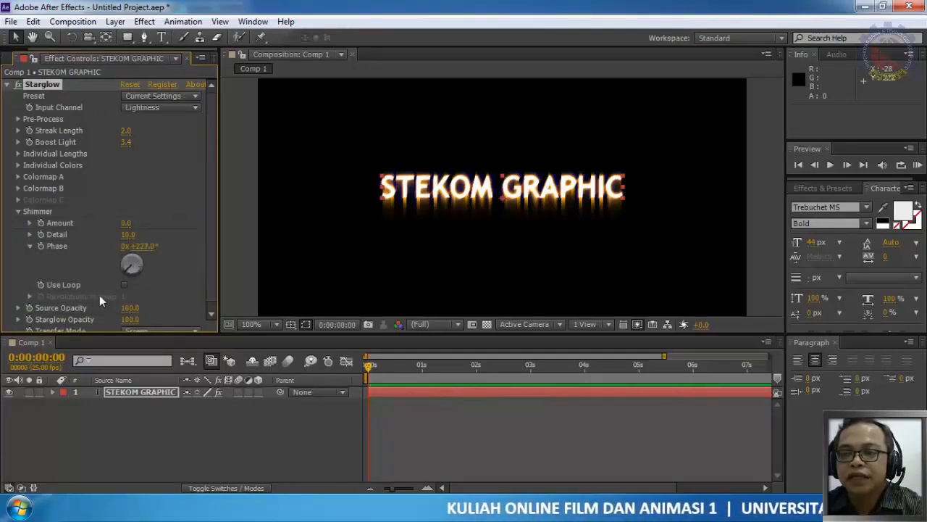
{"action": "left_click_drag", "start_coordinate": [157, 263], "coordinate": [127, 250]}
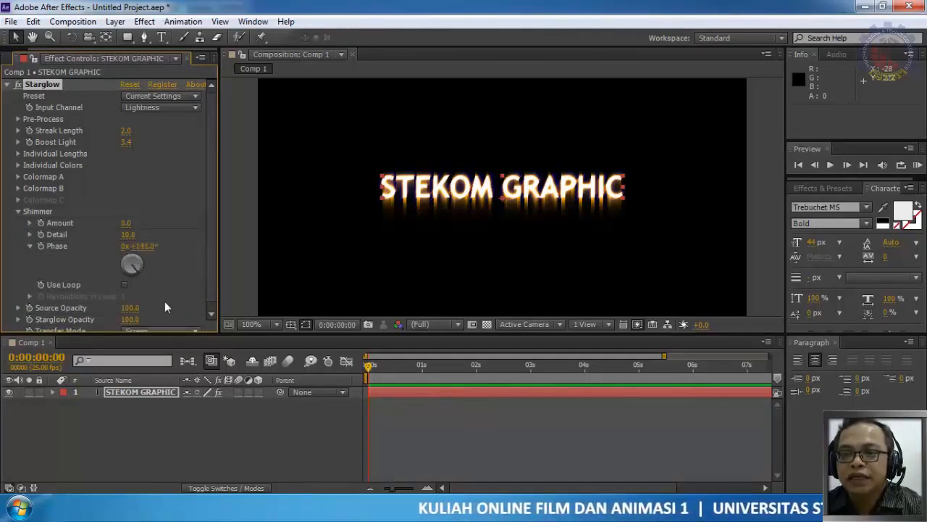
{"action": "left_click_drag", "start_coordinate": [166, 304], "coordinate": [239, 276]}
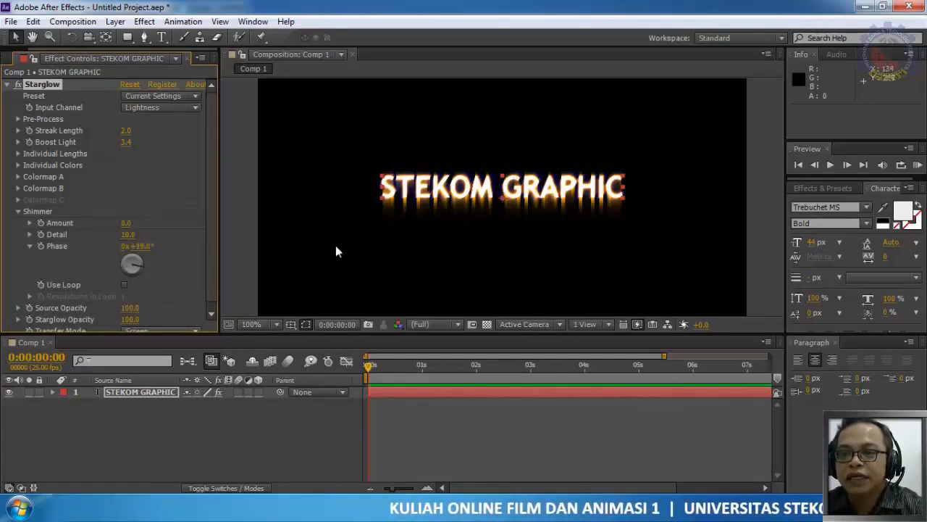
{"action": "scroll", "coordinate": [420, 184], "scroll_direction": "up", "scroll_amount": 2}
{"action": "scroll", "coordinate": [421, 184], "scroll_direction": "down", "scroll_amount": 1}
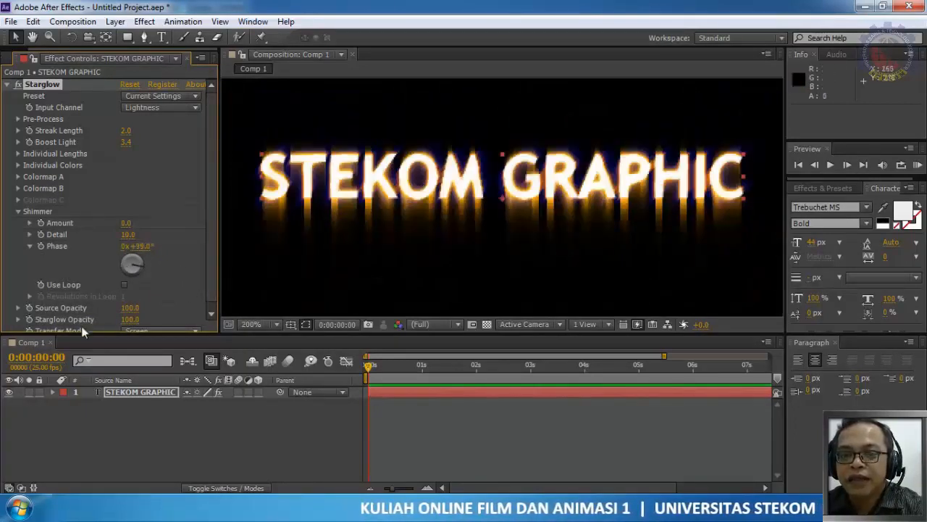
Step: Set Shimmer's Phase to 0° and collapse the Phase and Shimmer groups
{"action": "left_click_drag", "start_coordinate": [139, 264], "coordinate": [146, 266]}
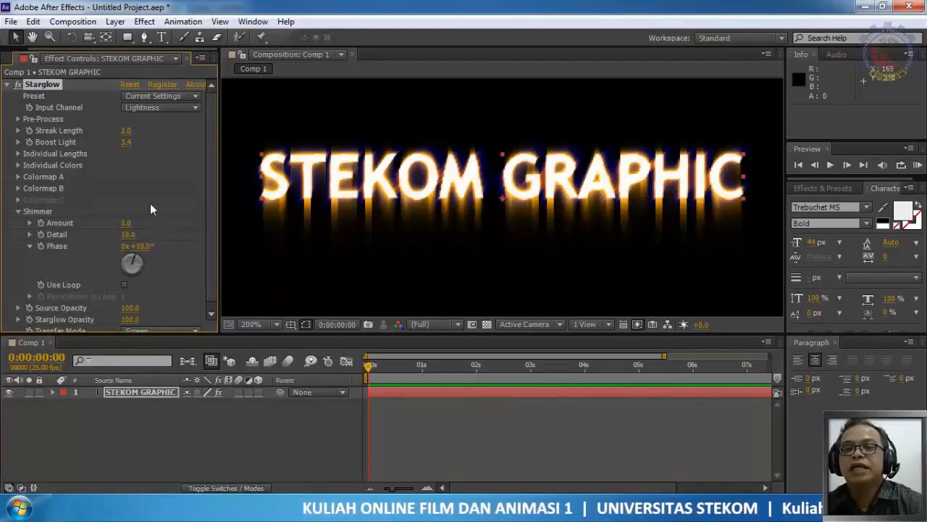
{"action": "left_click_drag", "start_coordinate": [150, 203], "coordinate": [133, 189]}
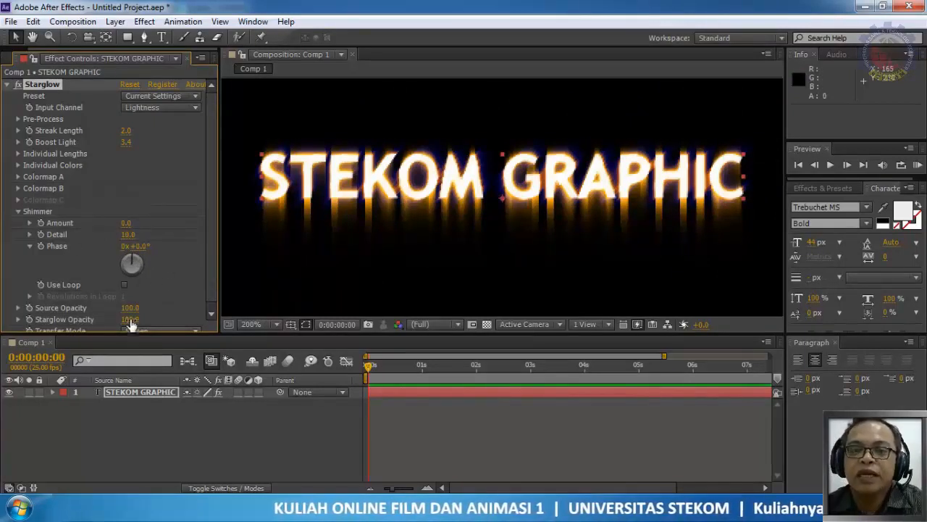
{"action": "left_click", "coordinate": [29, 234]}
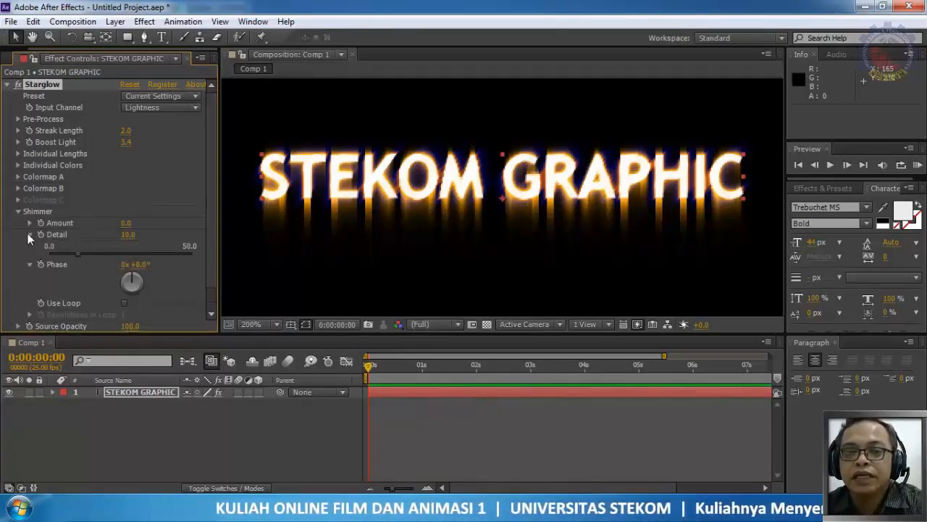
{"action": "left_click", "coordinate": [29, 235]}
{"action": "left_click", "coordinate": [31, 245]}
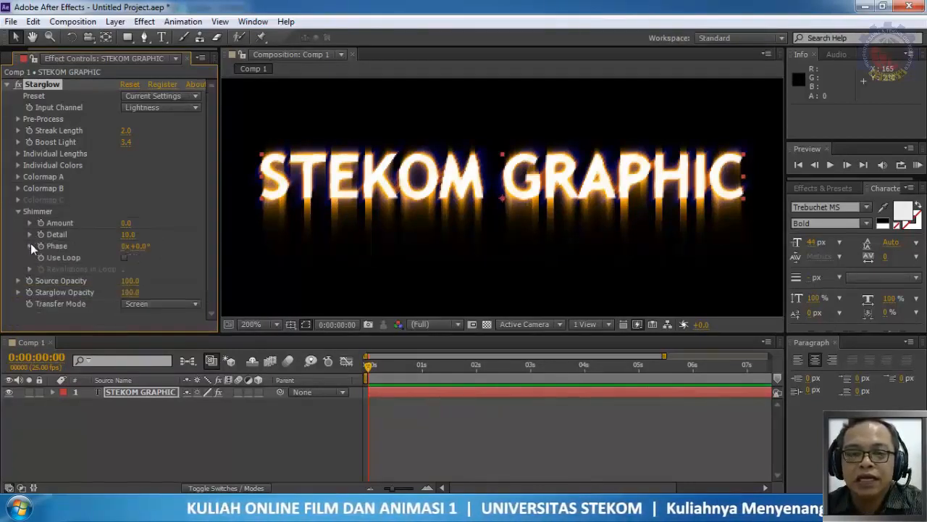
{"action": "left_click", "coordinate": [17, 206]}
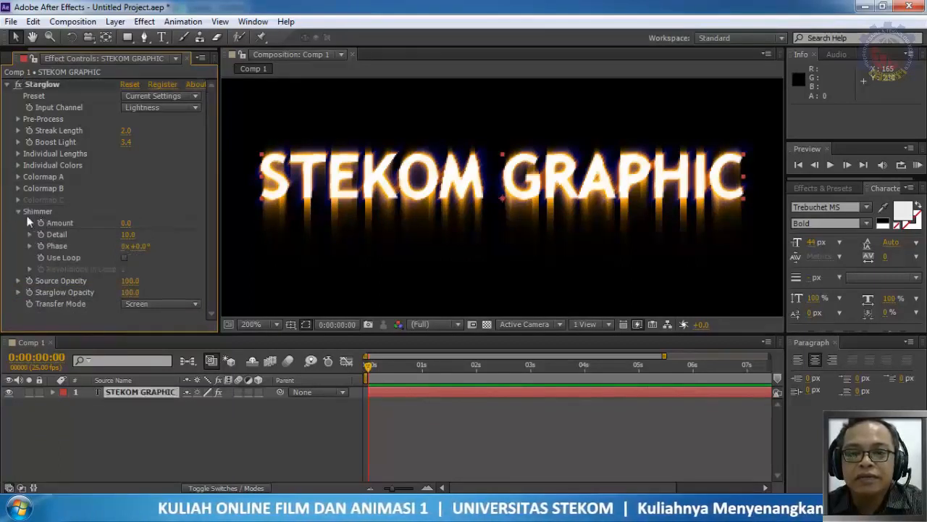
{"action": "left_click", "coordinate": [18, 211]}
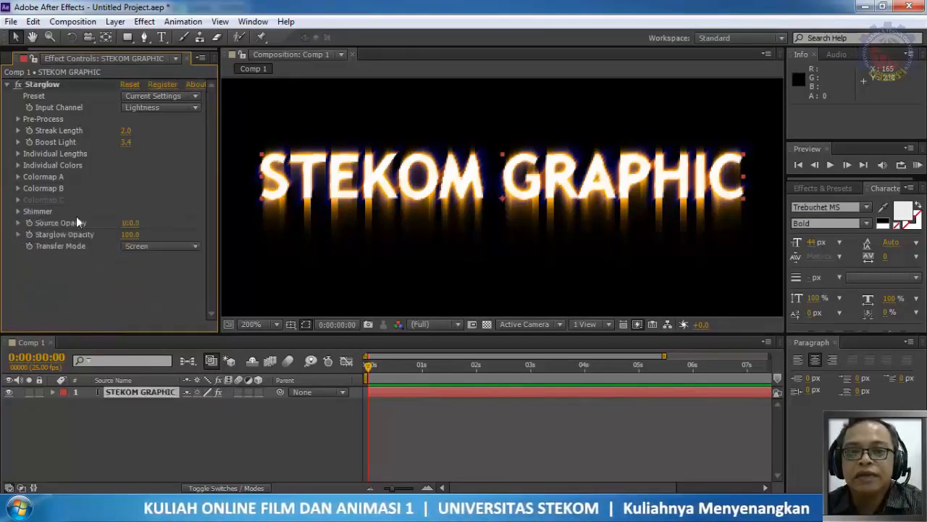
Step: Expand Starglow's Individual Lengths and enable keyframing for all eight streak directions at 0 seconds
{"action": "left_click", "coordinate": [18, 154]}
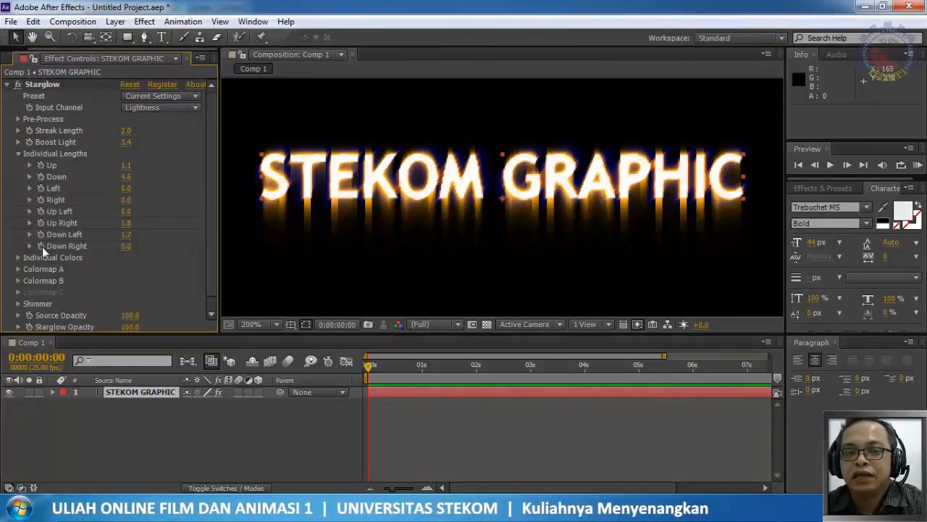
{"action": "left_click", "coordinate": [40, 165]}
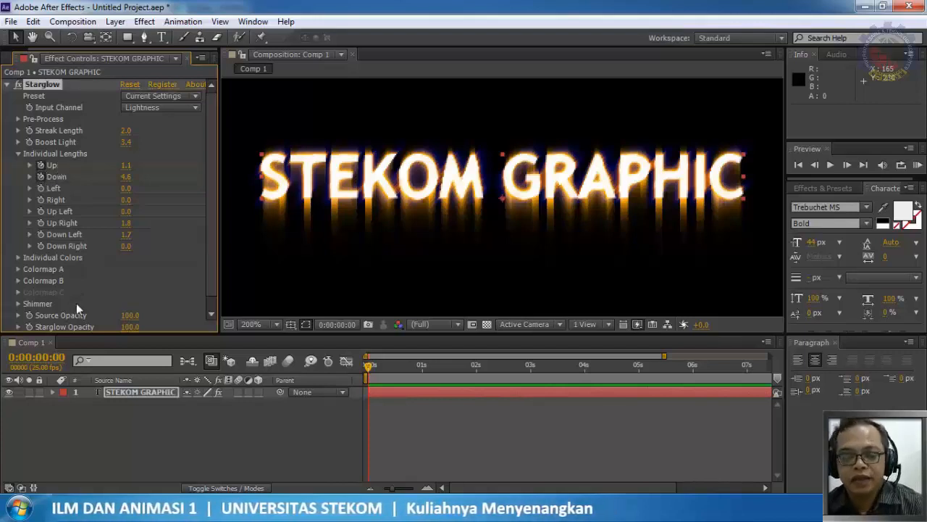
{"action": "left_click", "coordinate": [40, 189]}
{"action": "left_click", "coordinate": [40, 200]}
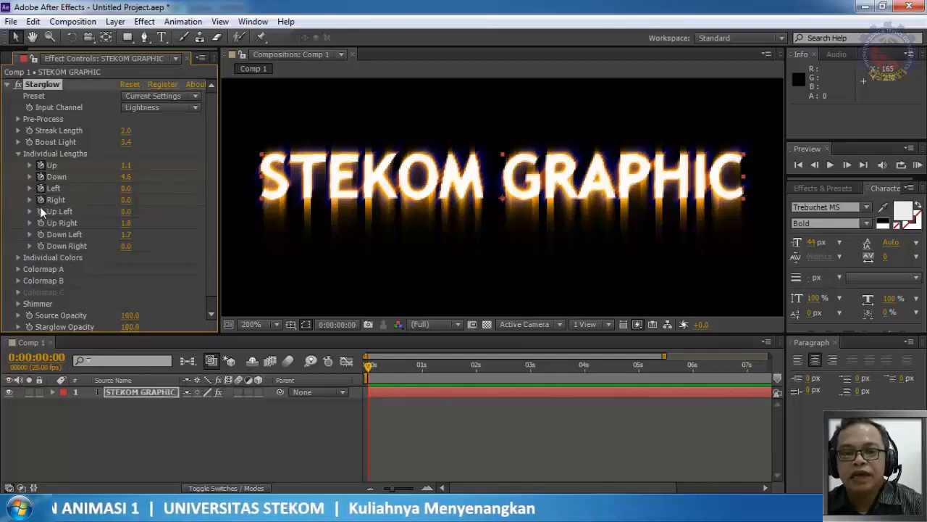
{"action": "left_click", "coordinate": [41, 211]}
{"action": "left_click", "coordinate": [41, 223]}
{"action": "left_click", "coordinate": [40, 234]}
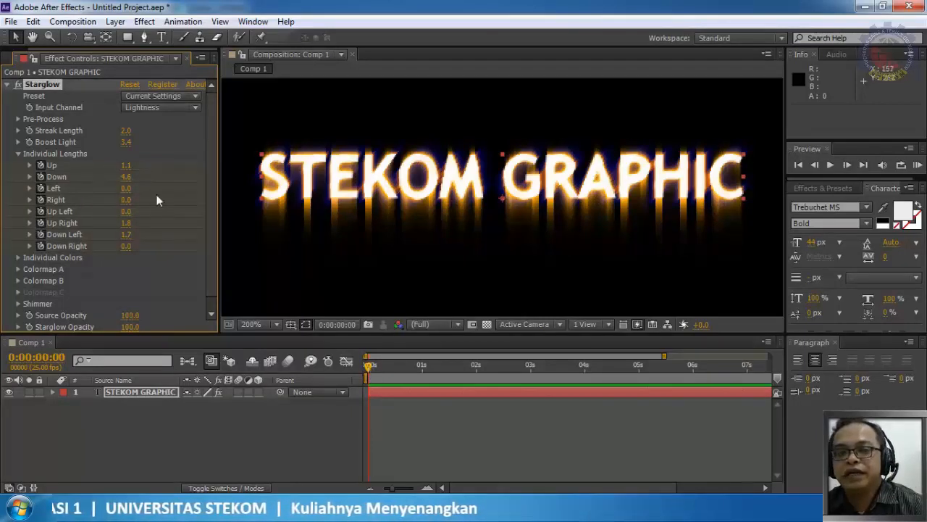
Step: Set the Up, Down, Up Right and Down Left streak lengths to 0 and enable keyframing for Streak Length
{"action": "left_click_drag", "start_coordinate": [129, 170], "coordinate": [53, 165]}
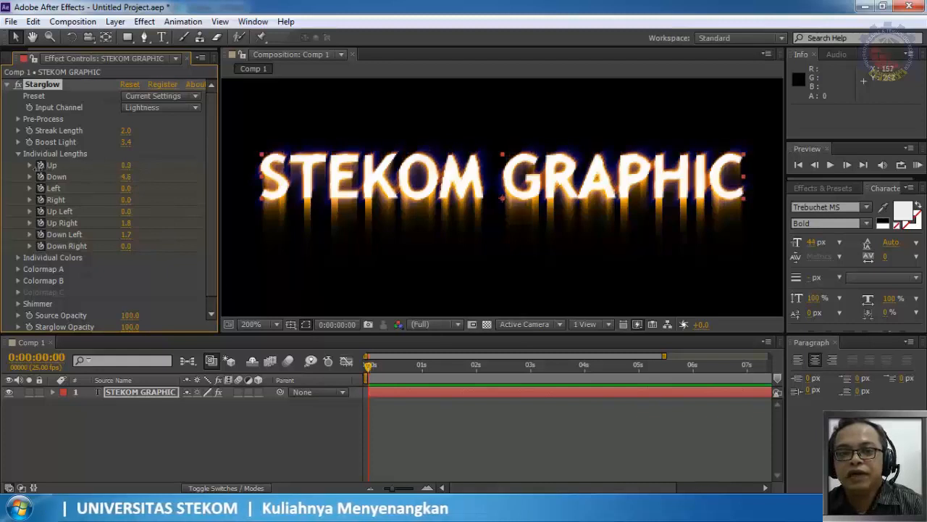
{"action": "left_click_drag", "start_coordinate": [127, 180], "coordinate": [2, 184]}
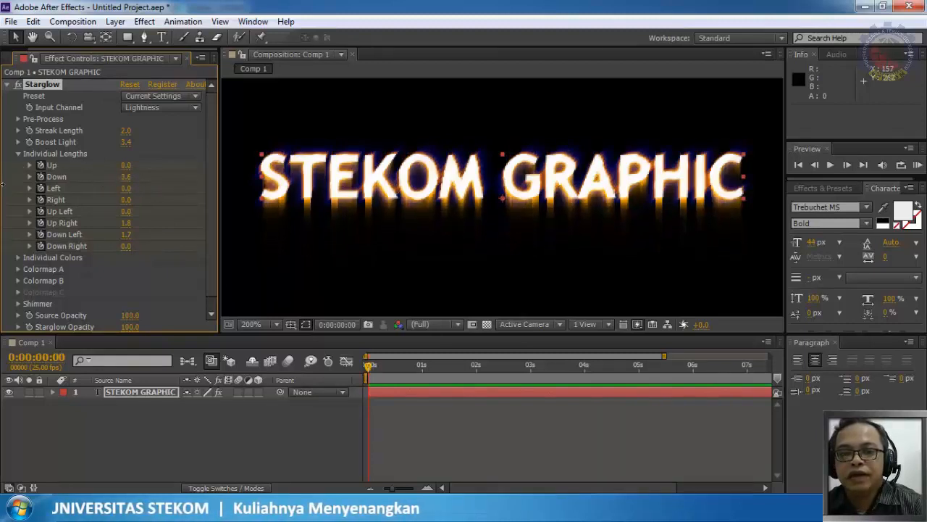
{"action": "left_click", "coordinate": [126, 222]}
{"action": "type", "text": "0"}
{"action": "left_click", "coordinate": [127, 235]}
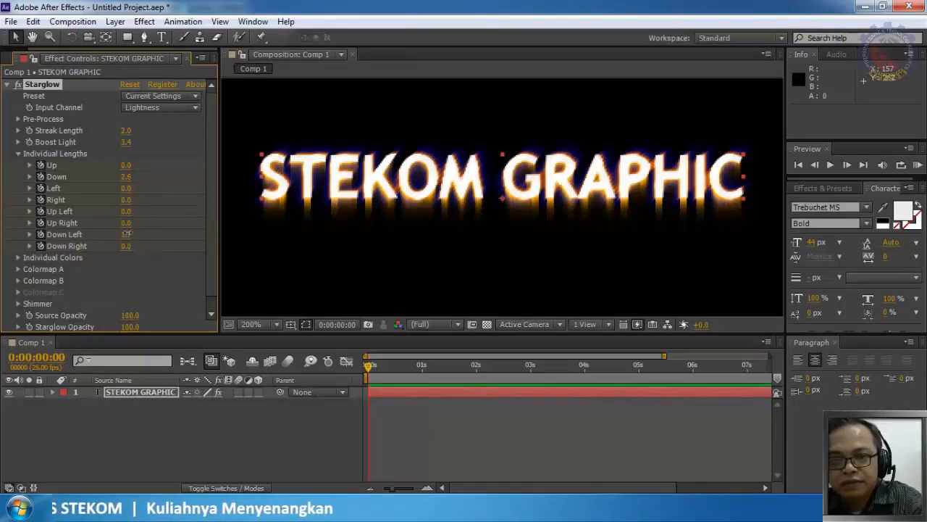
{"action": "type", "text": "0"}
{"action": "left_click", "coordinate": [128, 246]}
{"action": "left_click", "coordinate": [188, 254]}
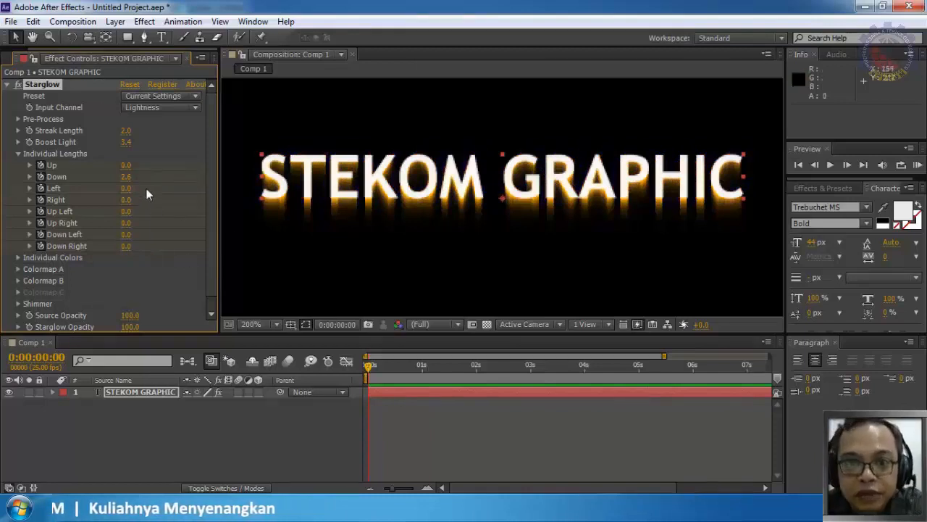
{"action": "left_click", "coordinate": [126, 176]}
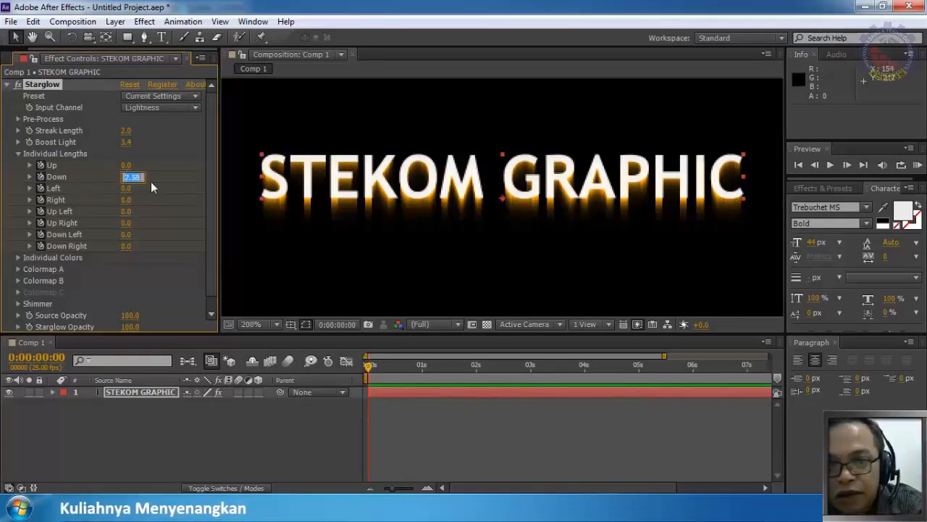
{"action": "type", "text": "0"}
{"action": "key", "text": "shift+Tab"}
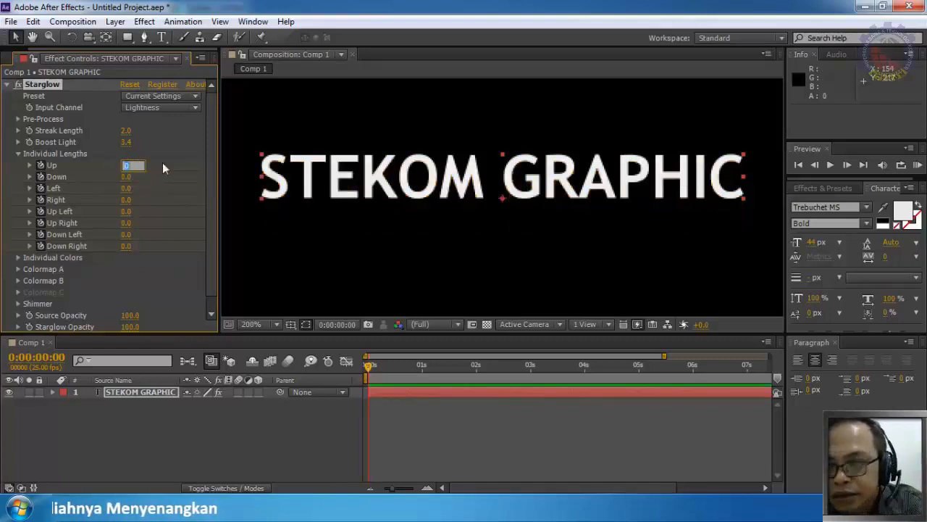
{"action": "key", "text": "Return"}
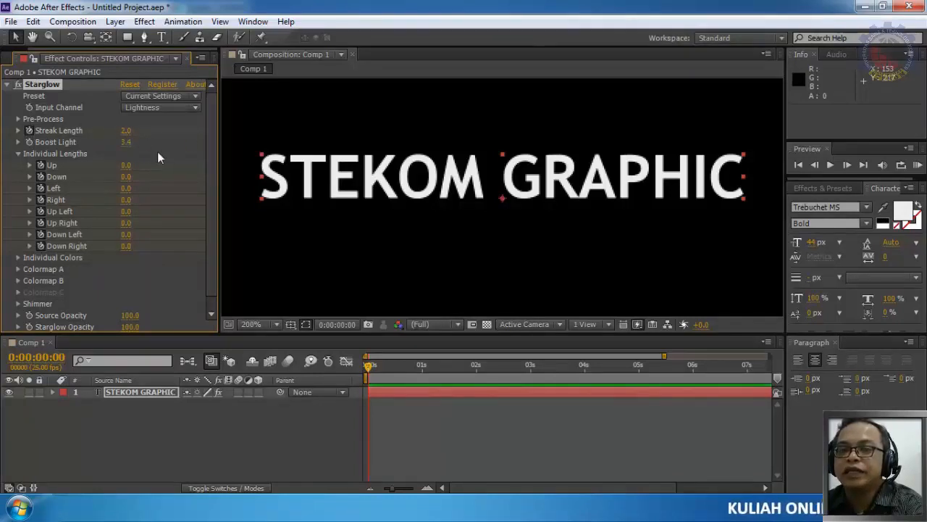
Step: Reset Starglow at the 2-second mark and preview the streak animation from the start
{"action": "left_click_drag", "start_coordinate": [369, 365], "coordinate": [479, 385]}
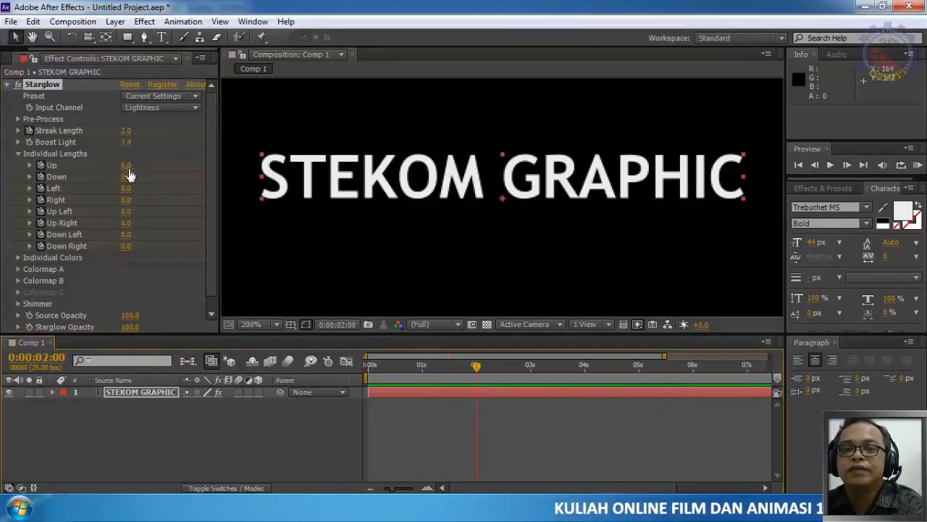
{"action": "left_click", "coordinate": [129, 86]}
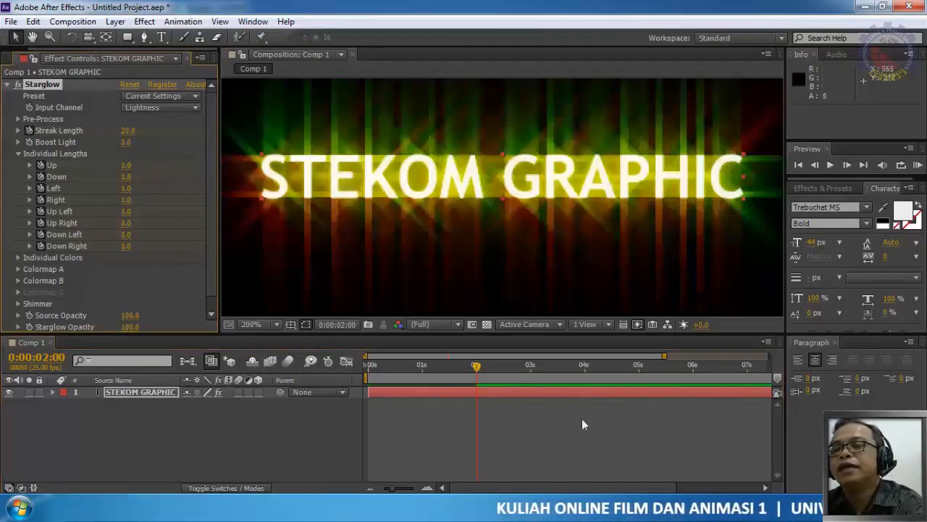
{"action": "left_click", "coordinate": [369, 366]}
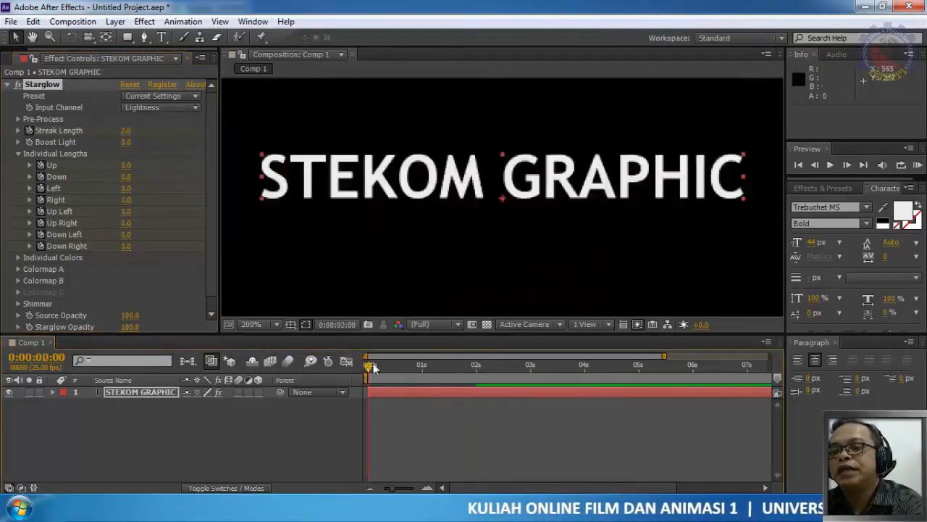
{"action": "left_click", "coordinate": [830, 165]}
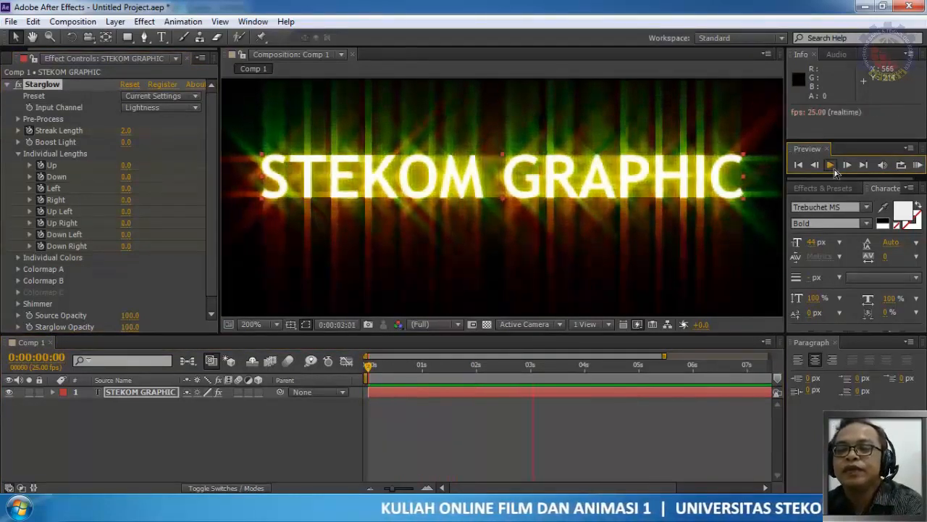
{"action": "left_click", "coordinate": [835, 171]}
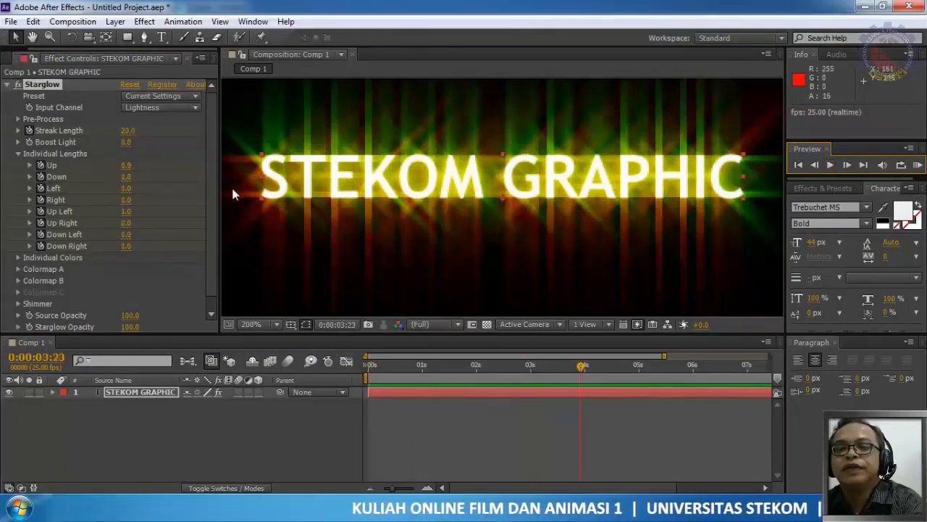
Step: Collapse Individual Lengths and keyframe Starglow Opacity at 0 on the first frame
{"action": "left_click", "coordinate": [18, 154]}
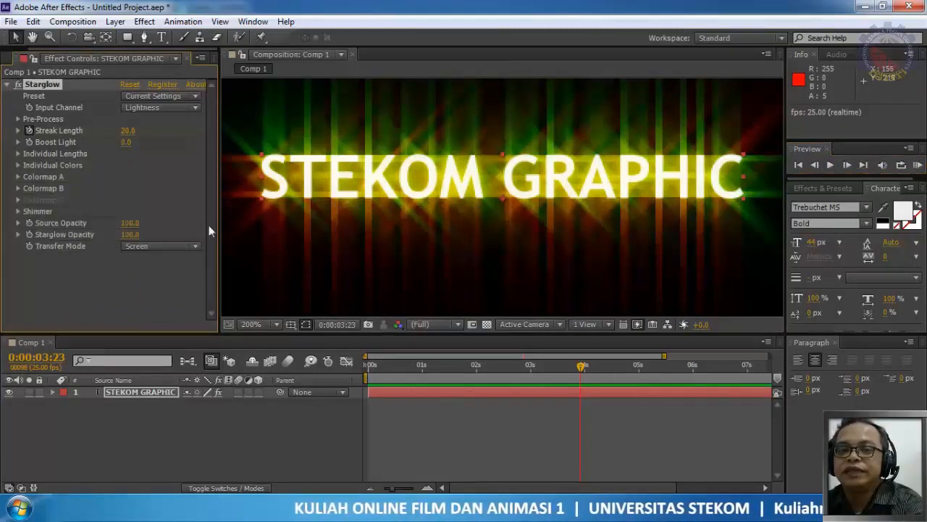
{"action": "left_click_drag", "start_coordinate": [132, 240], "coordinate": [101, 246]}
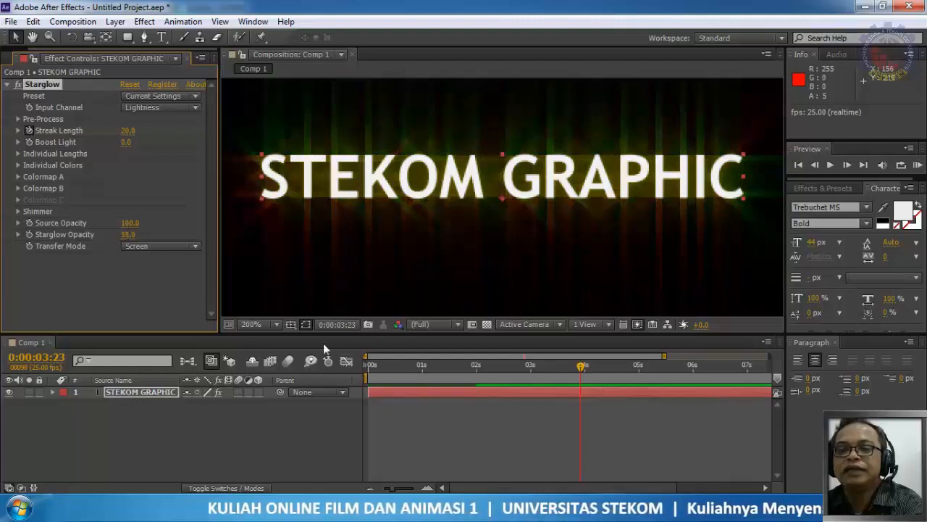
{"action": "left_click_drag", "start_coordinate": [582, 365], "coordinate": [368, 366]}
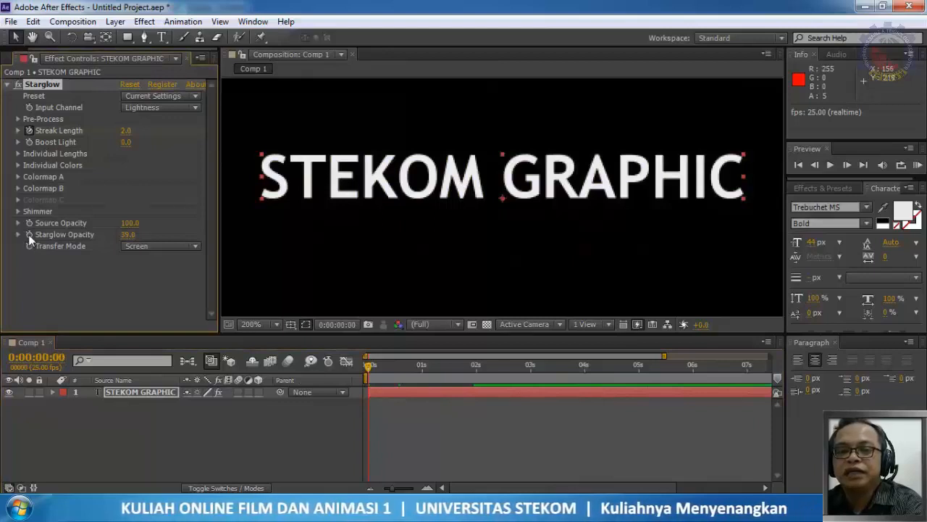
{"action": "left_click", "coordinate": [128, 234]}
{"action": "type", "text": "0"}
{"action": "key", "text": "Return"}
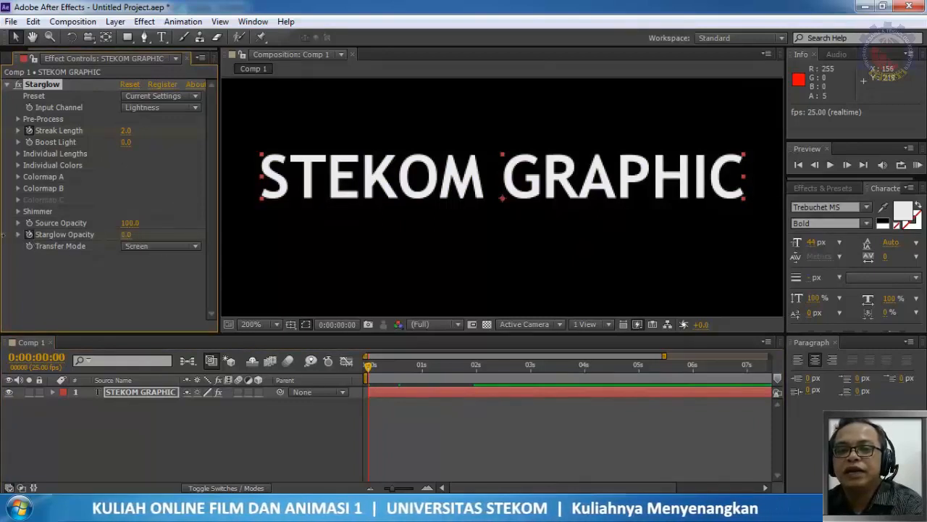
Step: Keyframe Starglow Opacity at 70 at the 1-second mark
{"action": "left_click", "coordinate": [410, 367]}
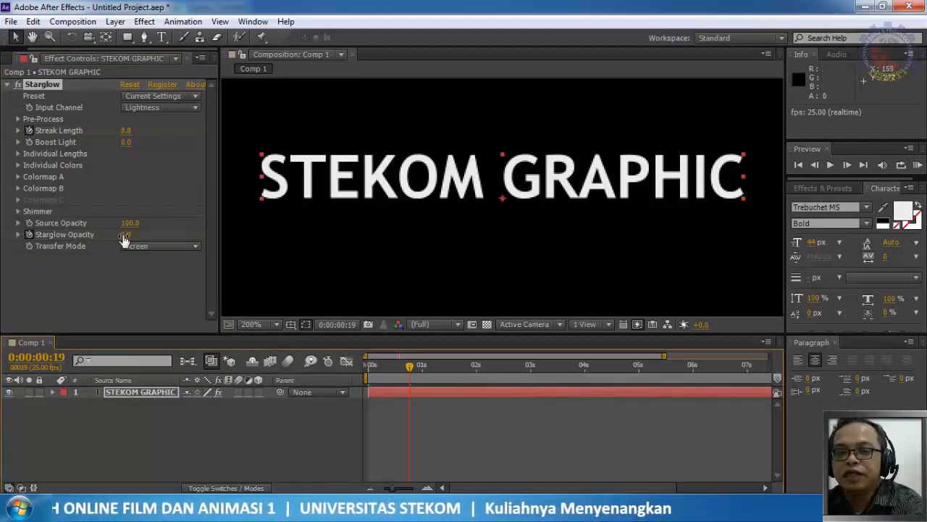
{"action": "left_click_drag", "start_coordinate": [125, 235], "coordinate": [120, 235]}
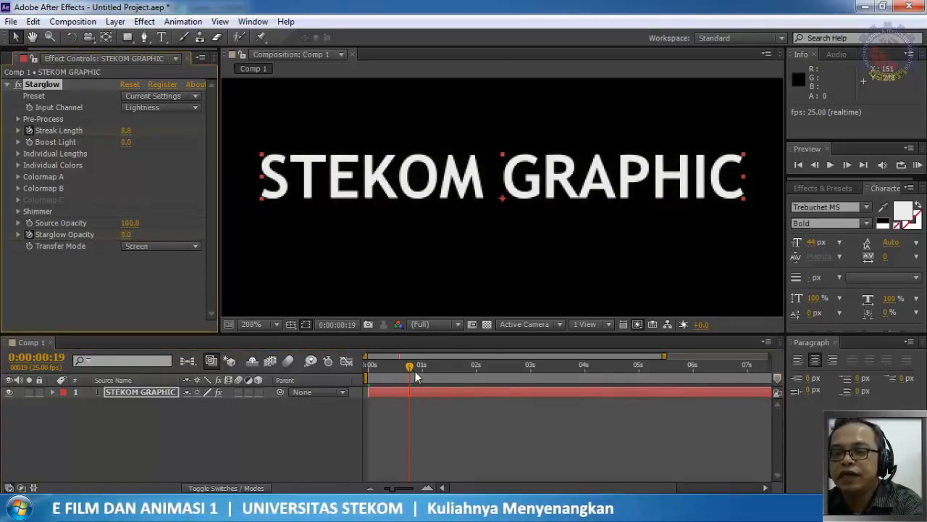
{"action": "left_click_drag", "start_coordinate": [410, 365], "coordinate": [422, 366]}
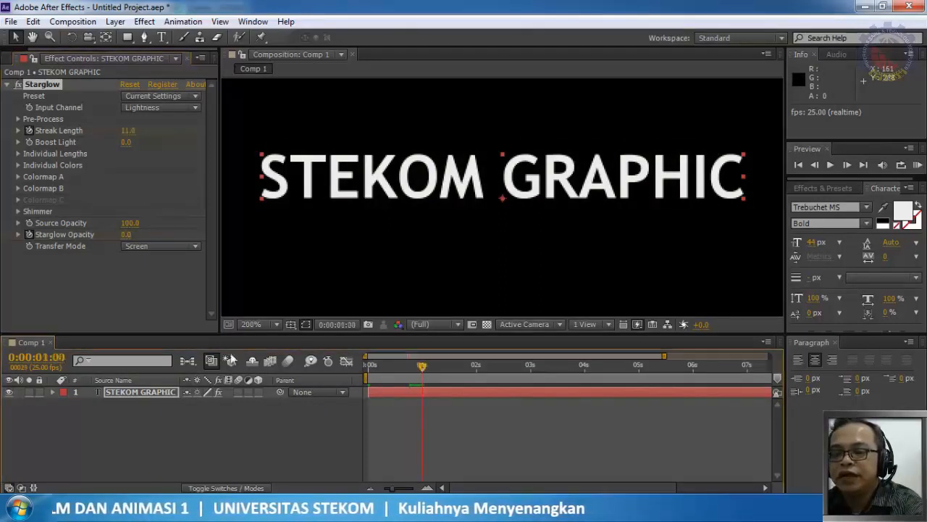
{"action": "left_click_drag", "start_coordinate": [127, 235], "coordinate": [327, 266]}
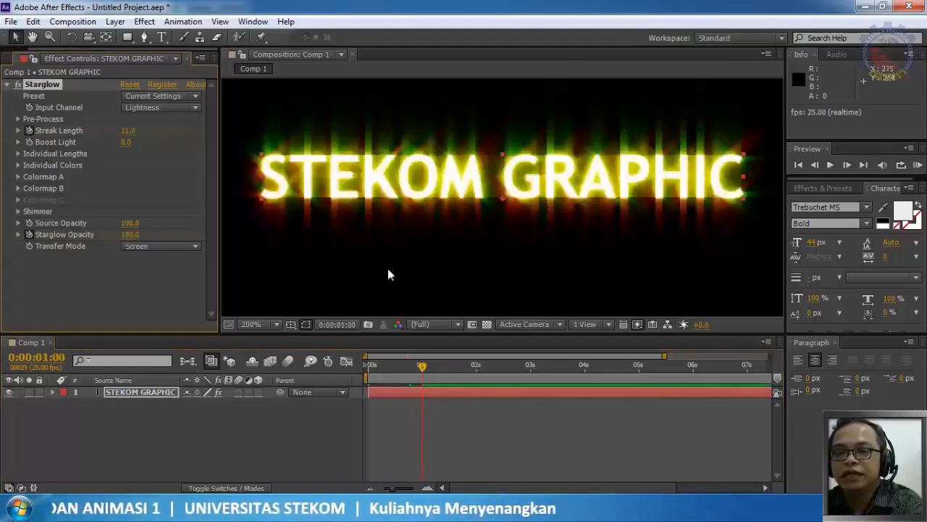
{"action": "mouse_move", "coordinate": [130, 234]}
{"action": "left_mouse_down"}
{"action": "mouse_move", "coordinate": [102, 238]}
{"action": "mouse_move", "coordinate": [117, 236]}
{"action": "left_mouse_up"}
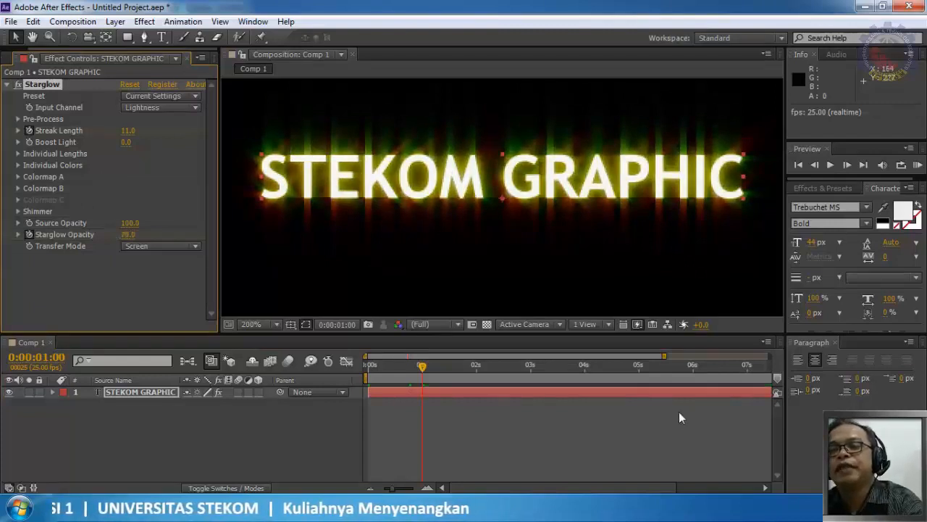
Step: Preview the glow animation from near the start, view the composition at 100%, and return to the first frame
{"action": "left_click", "coordinate": [371, 365]}
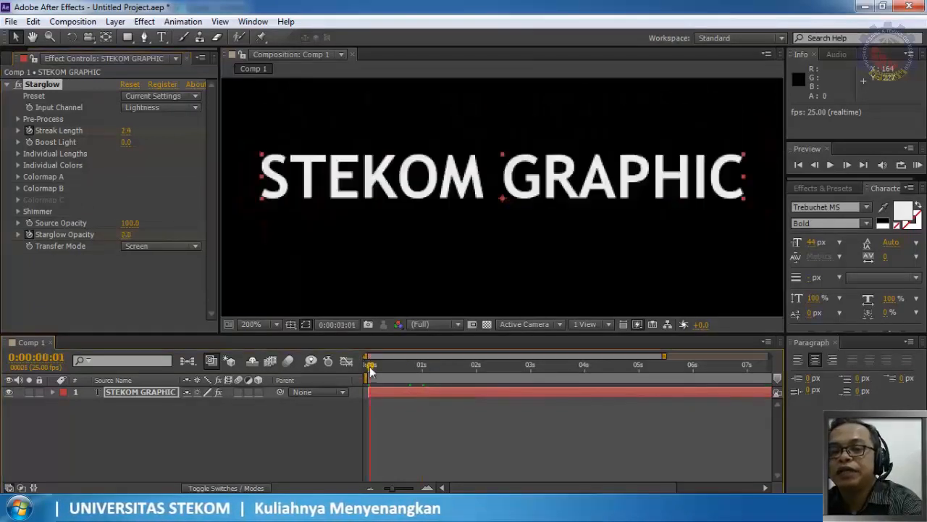
{"action": "left_click", "coordinate": [831, 166]}
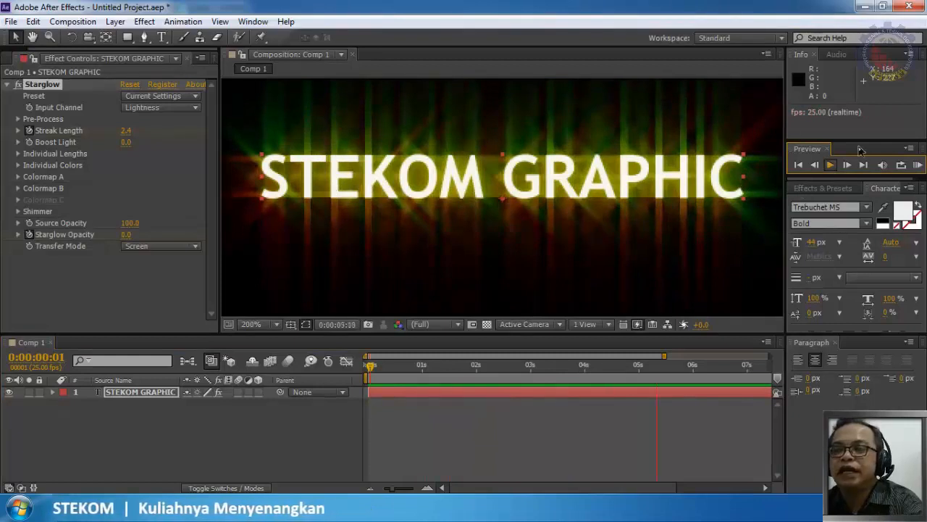
{"action": "left_click", "coordinate": [831, 165]}
{"action": "scroll", "coordinate": [520, 216], "scroll_direction": "down", "scroll_amount": 4}
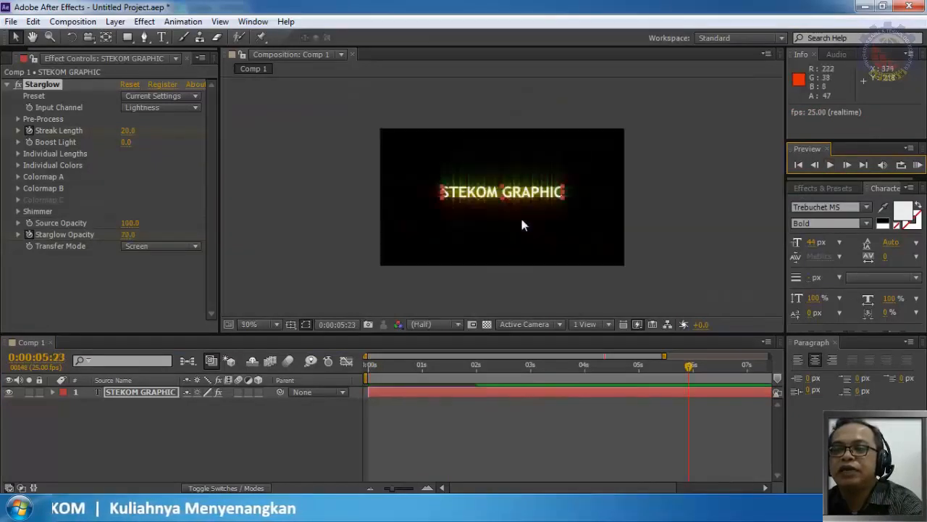
{"action": "scroll", "coordinate": [520, 215], "scroll_direction": "up", "scroll_amount": 2}
{"action": "left_click", "coordinate": [800, 166]}
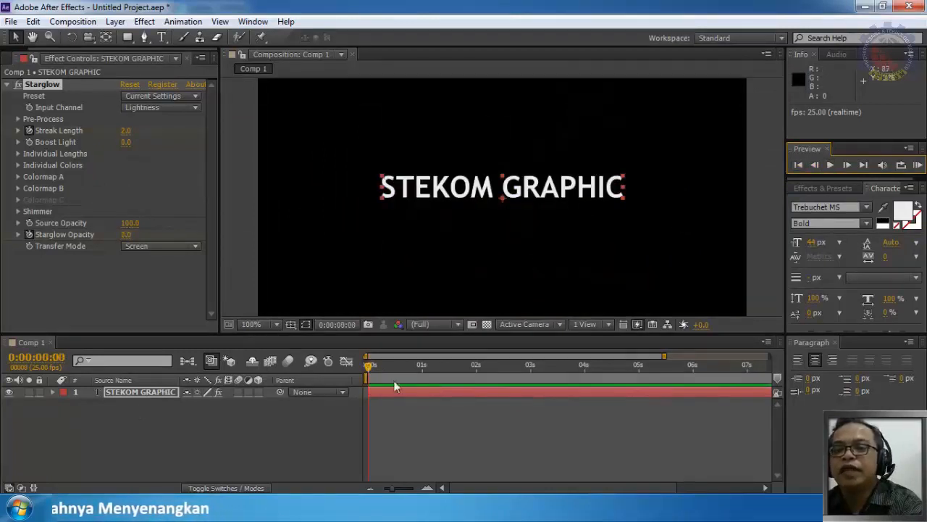
Step: At 0:00:01:03, keyframe Starglow's individual Up, Down, Left and Right streak lengths at 0
{"action": "left_click_drag", "start_coordinate": [369, 366], "coordinate": [430, 371]}
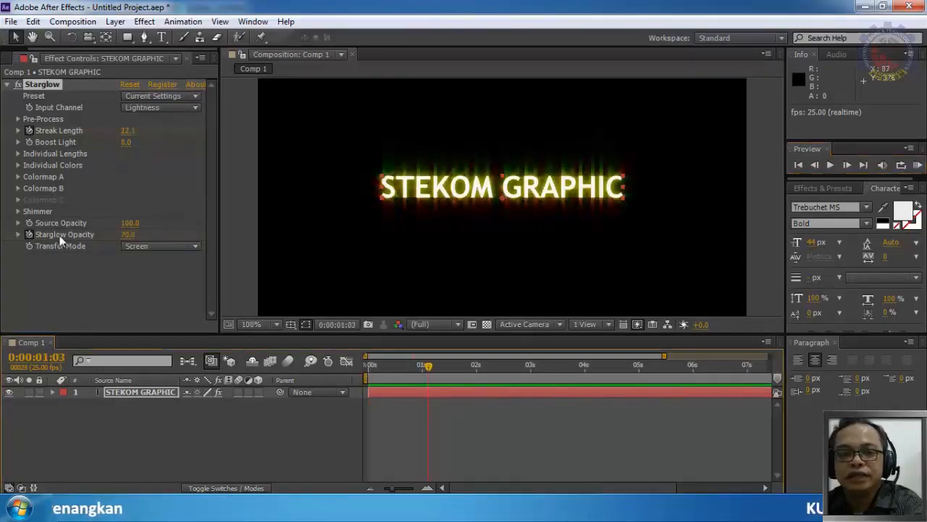
{"action": "left_click", "coordinate": [18, 154]}
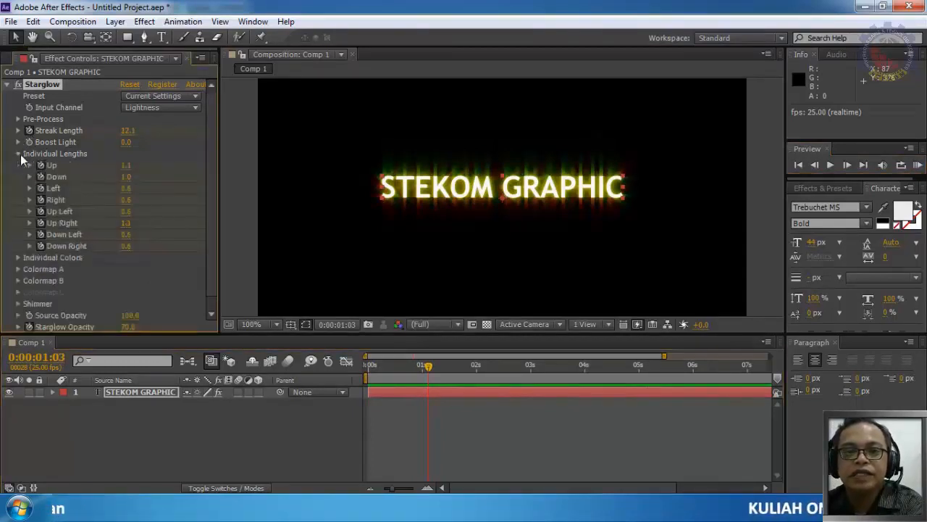
{"action": "left_click_drag", "start_coordinate": [127, 168], "coordinate": [117, 176]}
{"action": "left_click", "coordinate": [127, 166]}
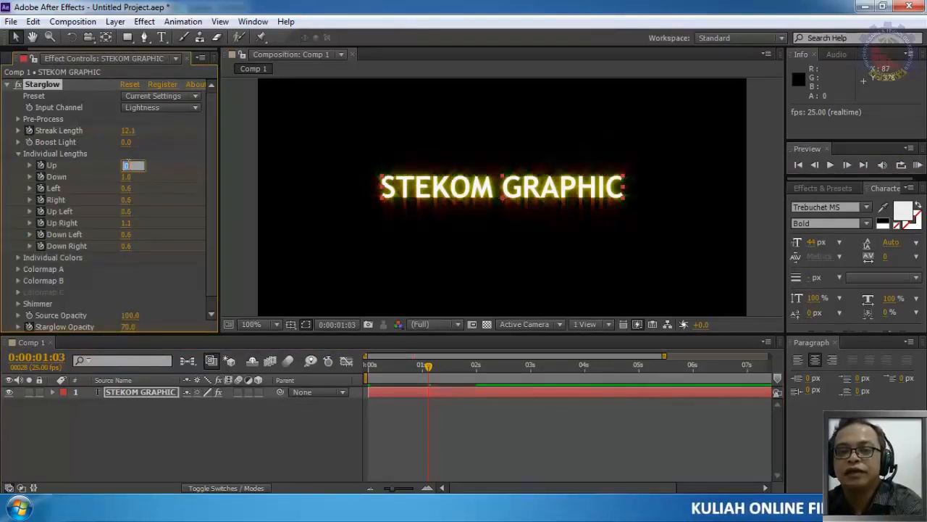
{"action": "left_click", "coordinate": [127, 178]}
{"action": "type", "text": "00"}
{"action": "left_click", "coordinate": [127, 189]}
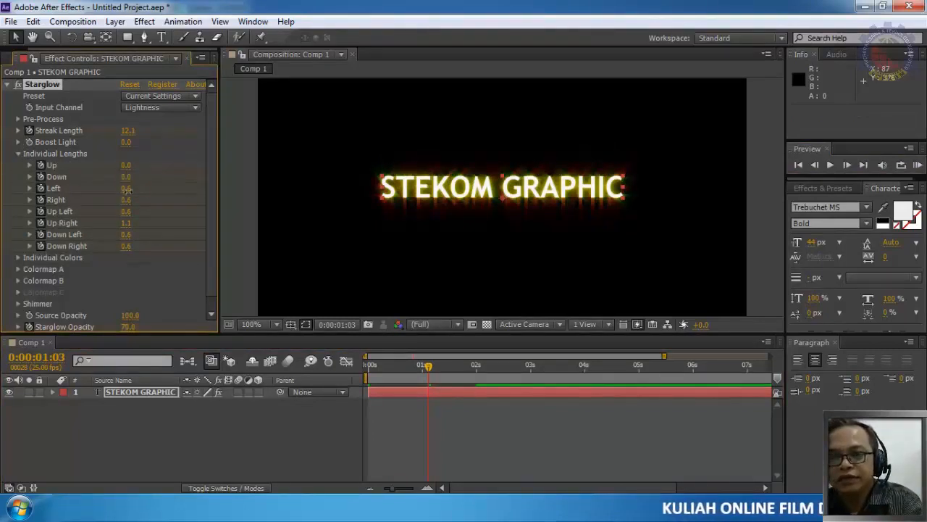
{"action": "type", "text": "0"}
{"action": "left_click", "coordinate": [127, 201]}
{"action": "type", "text": "0"}
{"action": "key", "text": "Return"}
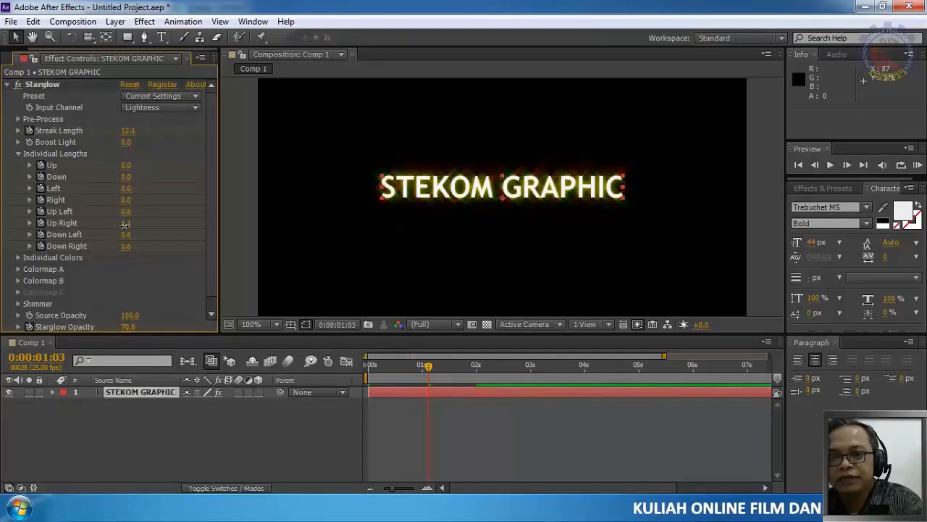
Step: Keyframe Starglow's Up Right, Down Left, Down Right and Up Left lengths at 0, and scrub forward to 0:00:01:16
{"action": "left_click", "coordinate": [127, 224]}
{"action": "type", "text": "0"}
{"action": "left_click", "coordinate": [126, 235]}
{"action": "type", "text": "0"}
{"action": "left_click", "coordinate": [127, 247]}
{"action": "type", "text": "0"}
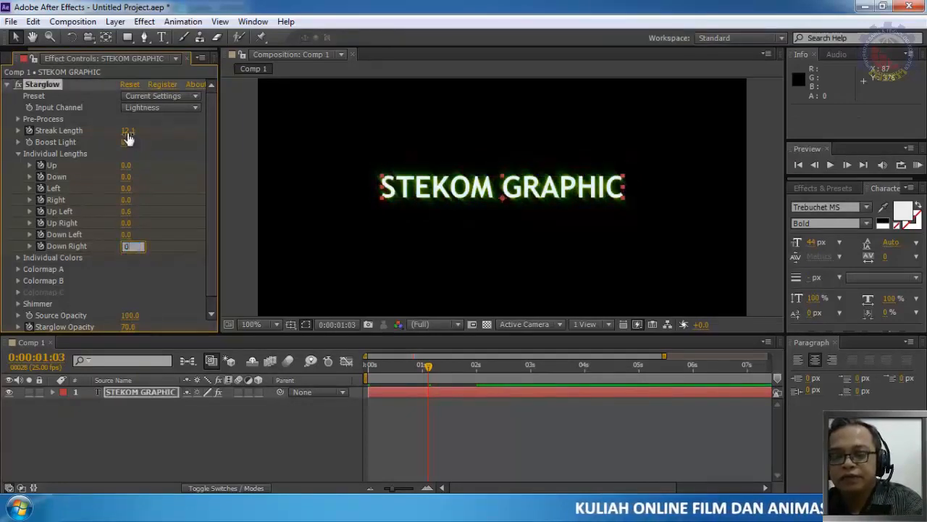
{"action": "key", "text": "Return"}
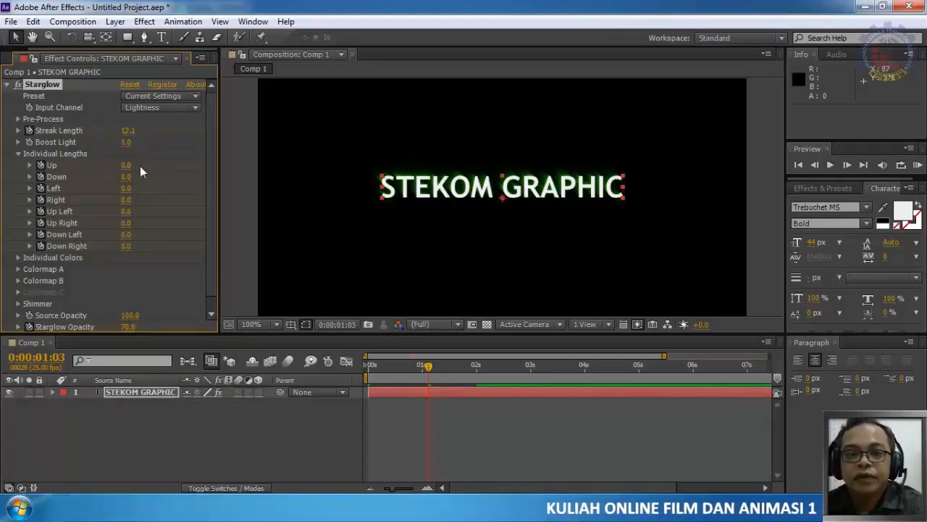
{"action": "left_click", "coordinate": [128, 212]}
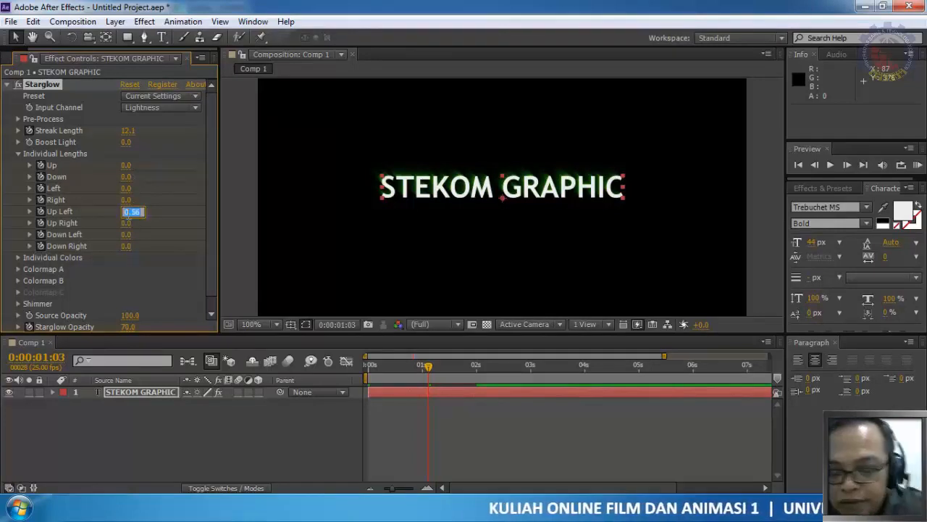
{"action": "type", "text": "0"}
{"action": "key", "text": "Return"}
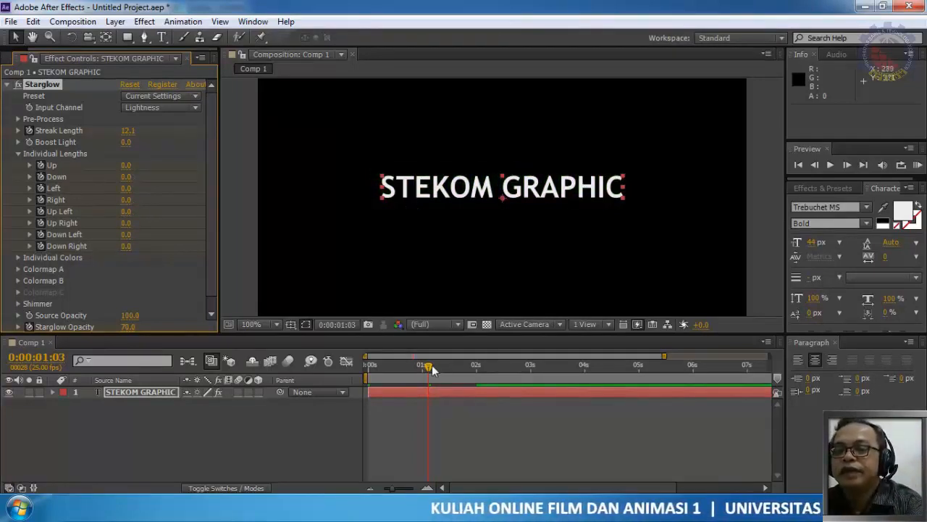
{"action": "mouse_move", "coordinate": [428, 373]}
{"action": "left_mouse_down"}
{"action": "mouse_move", "coordinate": [438, 371]}
{"action": "mouse_move", "coordinate": [395, 373]}
{"action": "mouse_move", "coordinate": [513, 376]}
{"action": "mouse_move", "coordinate": [389, 407]}
{"action": "mouse_move", "coordinate": [439, 395]}
{"action": "mouse_move", "coordinate": [460, 399]}
{"action": "mouse_move", "coordinate": [435, 413]}
{"action": "mouse_move", "coordinate": [456, 409]}
{"action": "left_mouse_up"}
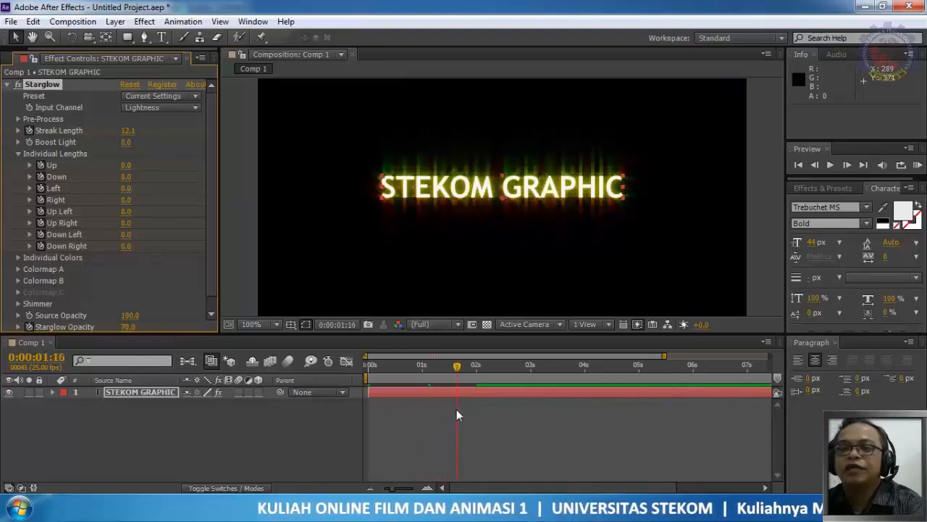
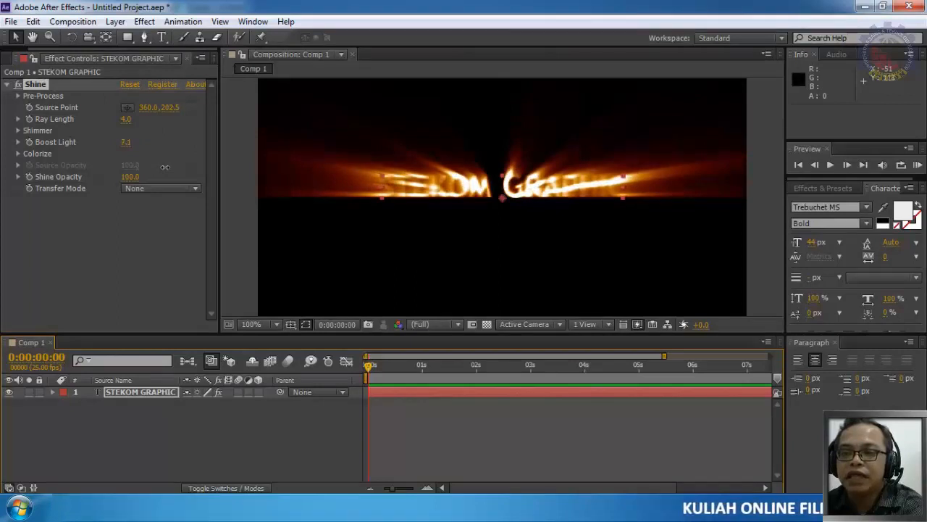
Step: Set Shine's Boost Light to 4 and shorten its Ray Length to 1.9
{"action": "left_click_drag", "start_coordinate": [165, 166], "coordinate": [148, 168]}
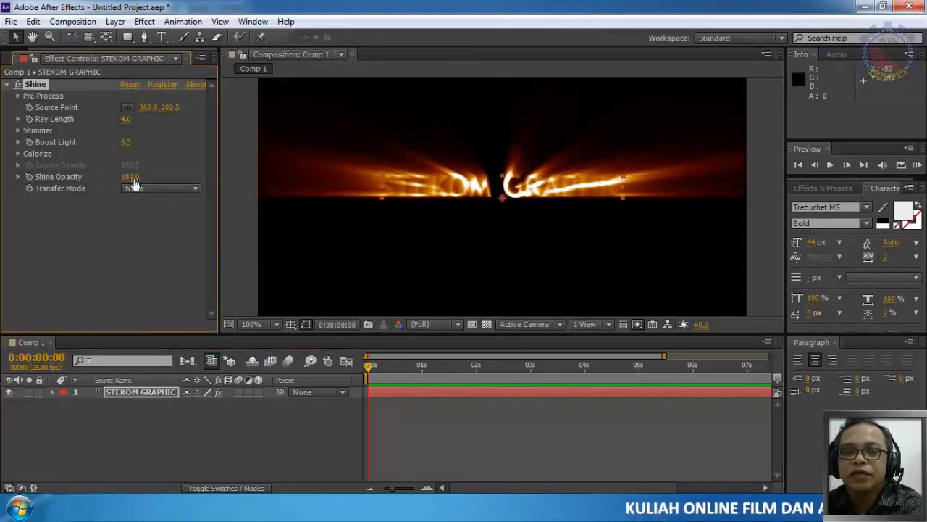
{"action": "left_click_drag", "start_coordinate": [133, 179], "coordinate": [283, 199]}
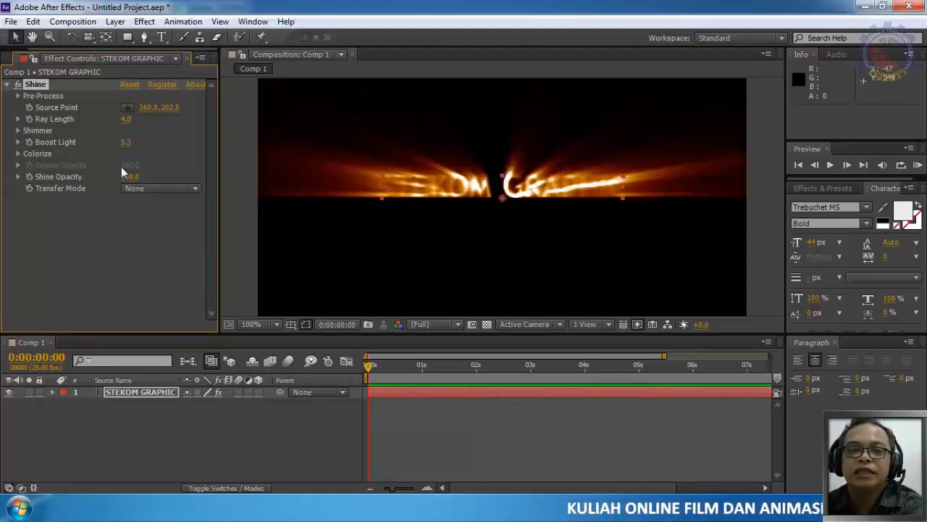
{"action": "left_click_drag", "start_coordinate": [127, 143], "coordinate": [118, 144]}
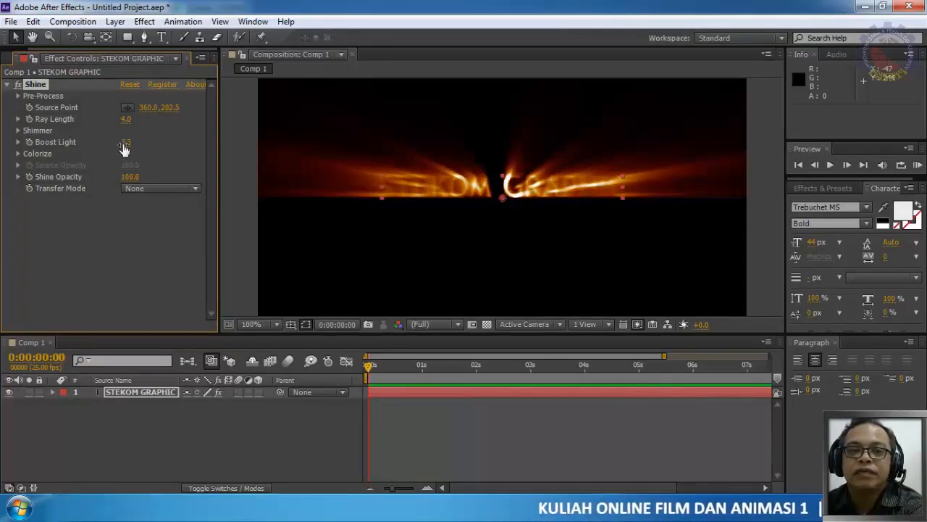
{"action": "left_click", "coordinate": [124, 145]}
{"action": "type", "text": "4"}
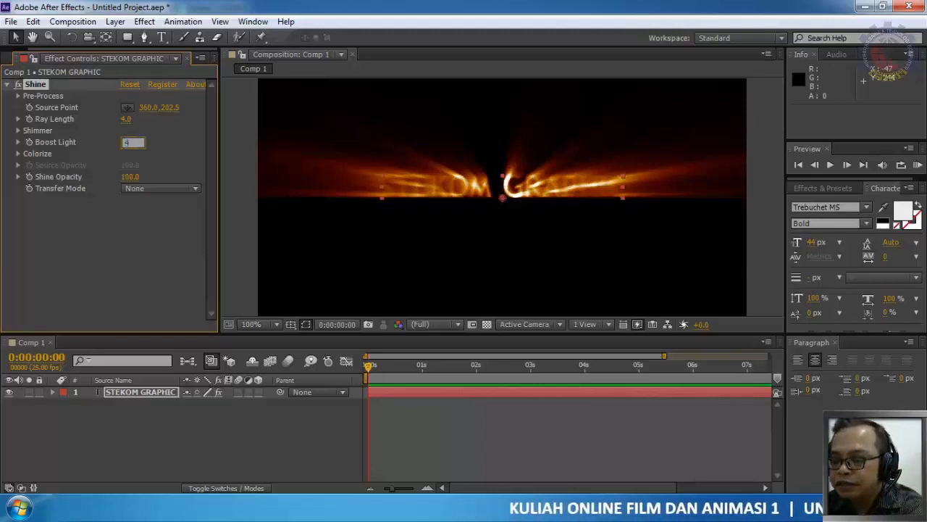
{"action": "key", "text": "Return"}
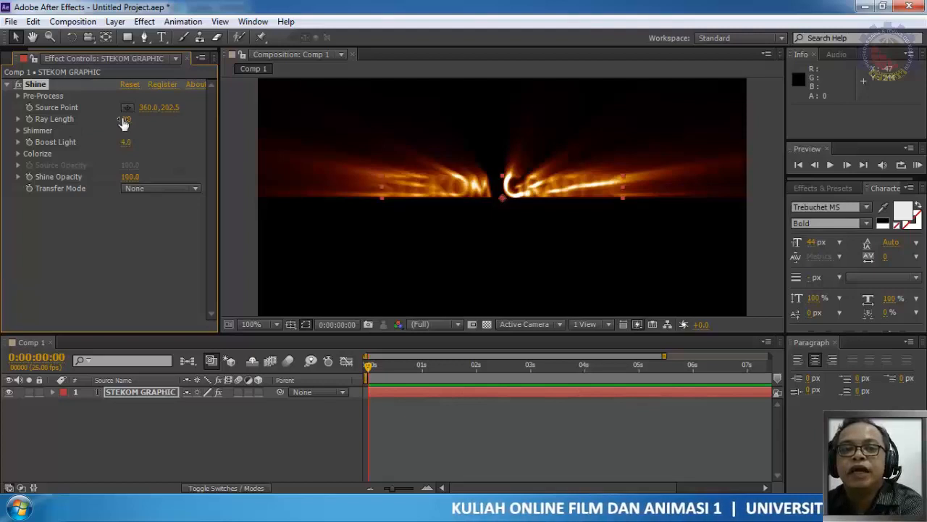
{"action": "left_click_drag", "start_coordinate": [125, 119], "coordinate": [100, 158]}
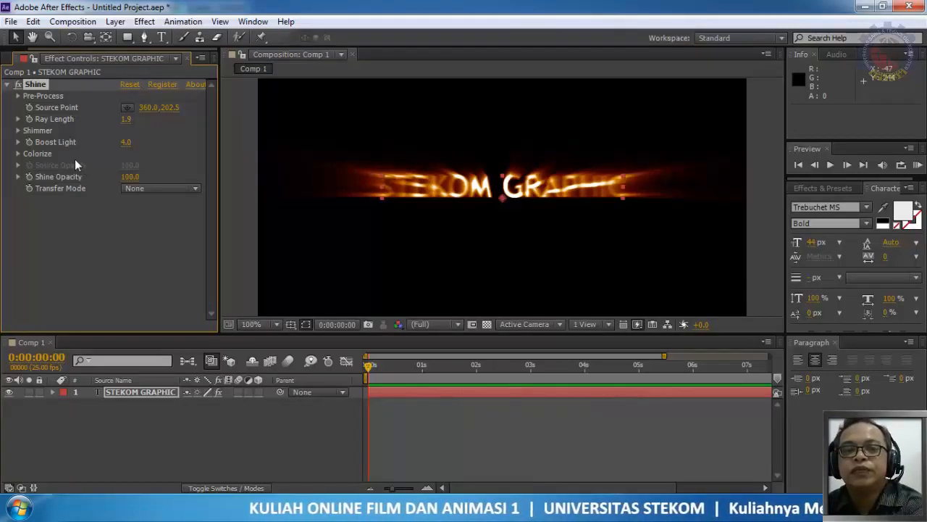
Step: Try the Magic and Rainbow color schemes in Shine's Colorize settings, and settle on Fire
{"action": "left_click", "coordinate": [18, 153]}
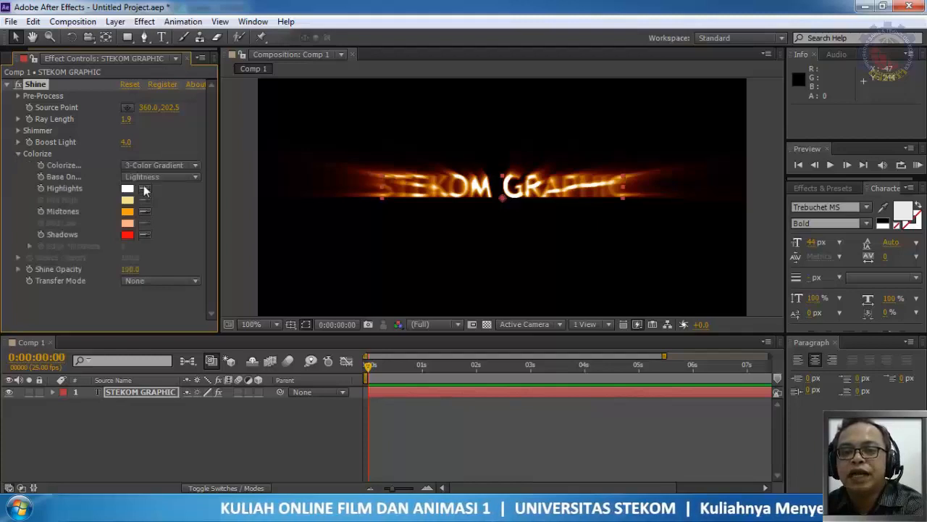
{"action": "left_click", "coordinate": [185, 166]}
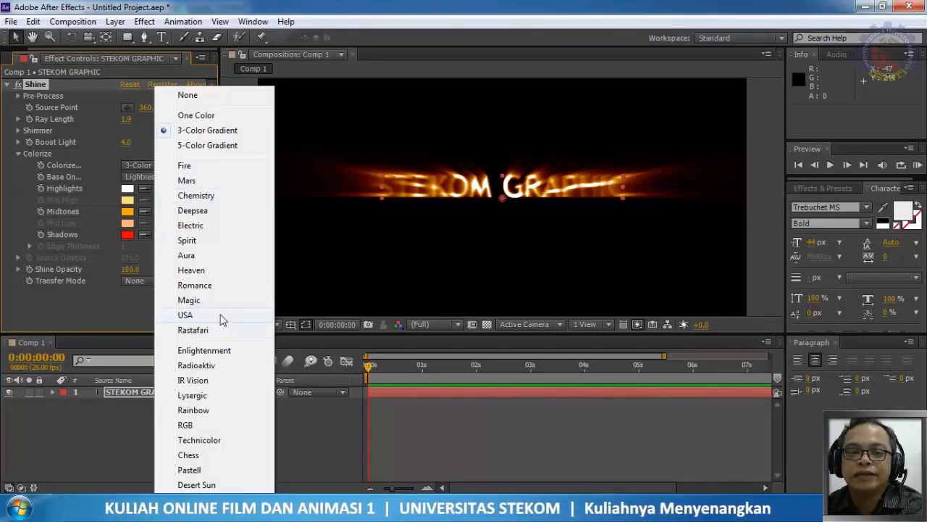
{"action": "left_click", "coordinate": [196, 300]}
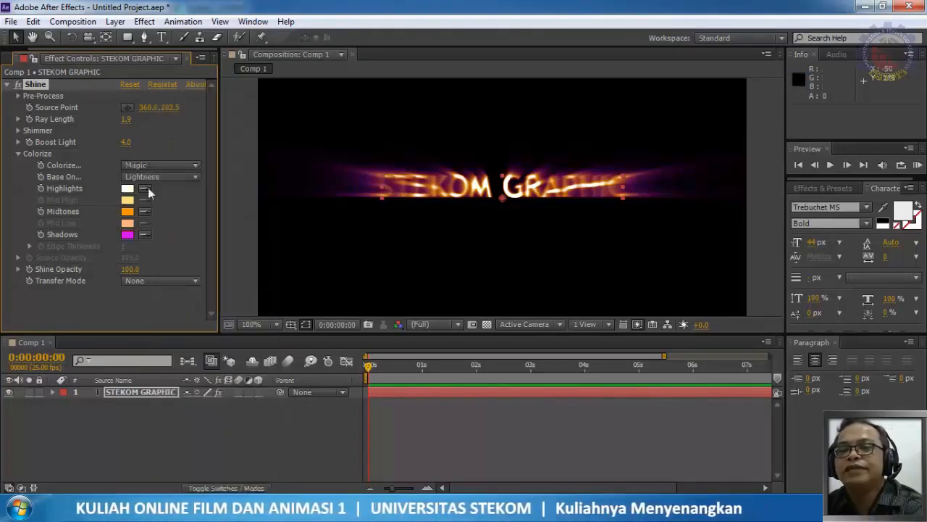
{"action": "left_click", "coordinate": [170, 168]}
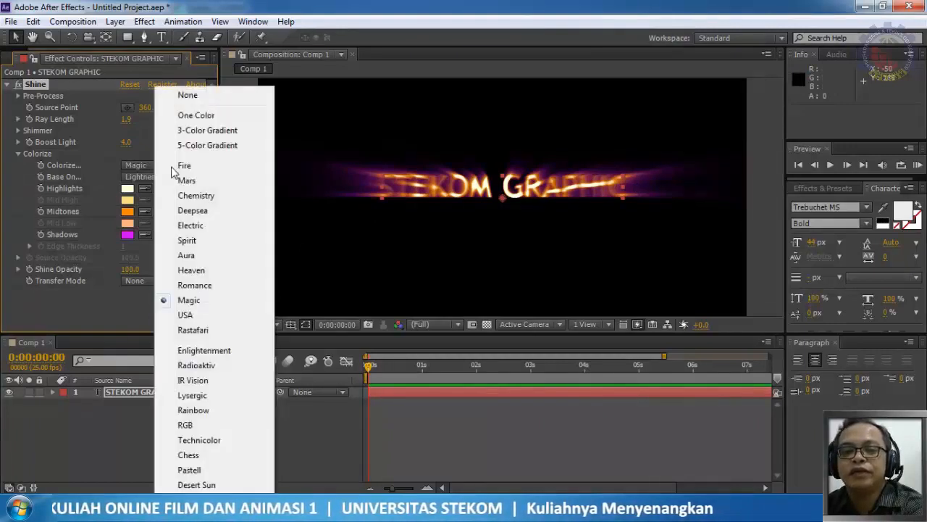
{"action": "left_click", "coordinate": [204, 411]}
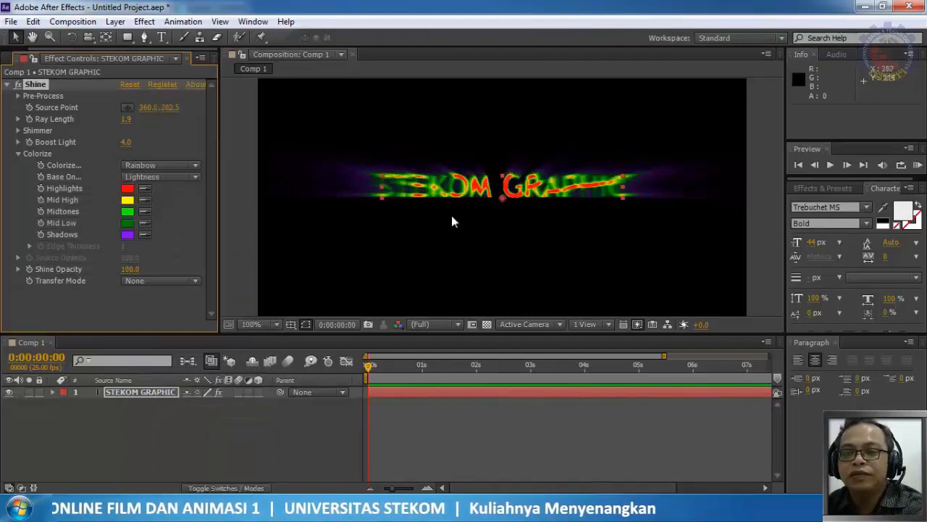
{"action": "left_click", "coordinate": [175, 167]}
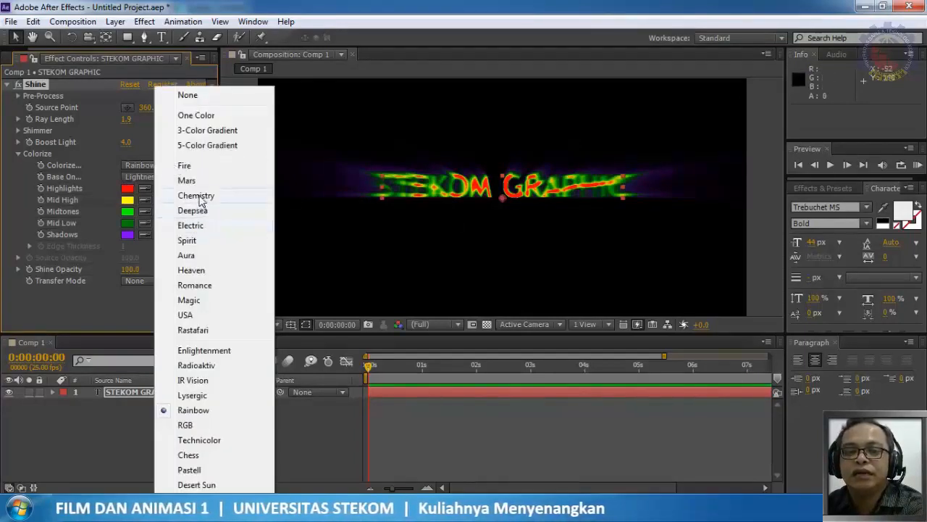
{"action": "left_click", "coordinate": [184, 166]}
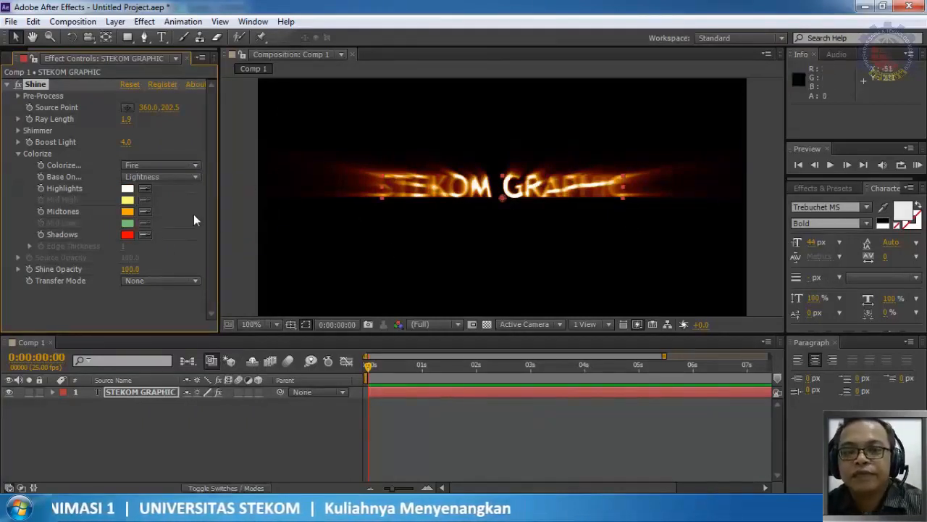
{"action": "left_click", "coordinate": [18, 154]}
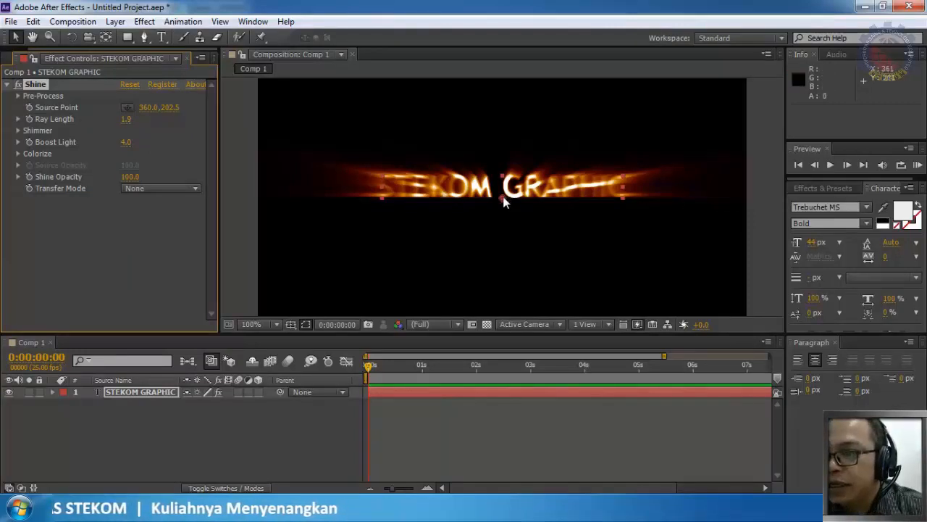
Step: Move Shine's source point beyond the left end of the text, to about 114, 185.5, and lower Shine Opacity to 0
{"action": "mouse_move", "coordinate": [501, 198]}
{"action": "left_mouse_down"}
{"action": "mouse_move", "coordinate": [483, 197]}
{"action": "mouse_move", "coordinate": [477, 176]}
{"action": "mouse_move", "coordinate": [457, 197]}
{"action": "mouse_move", "coordinate": [501, 201]}
{"action": "left_mouse_up"}
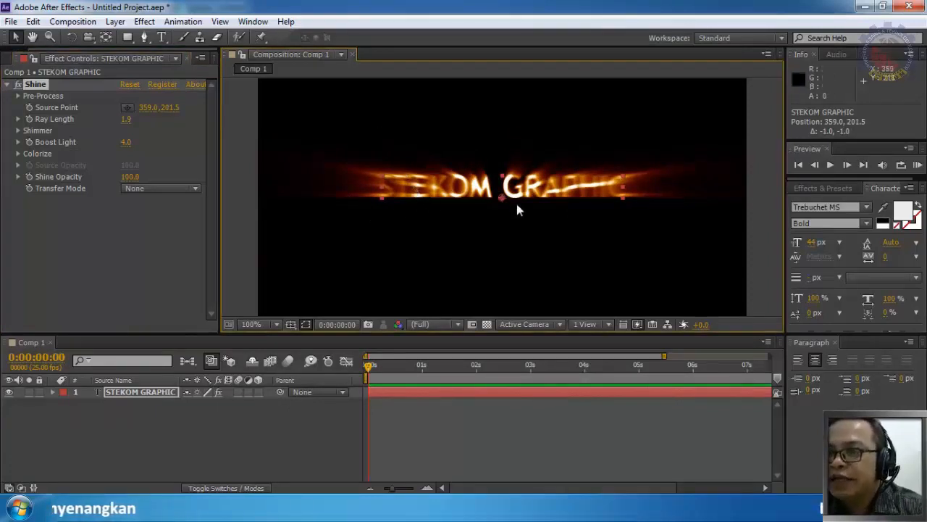
{"action": "left_click_drag", "start_coordinate": [505, 196], "coordinate": [335, 187]}
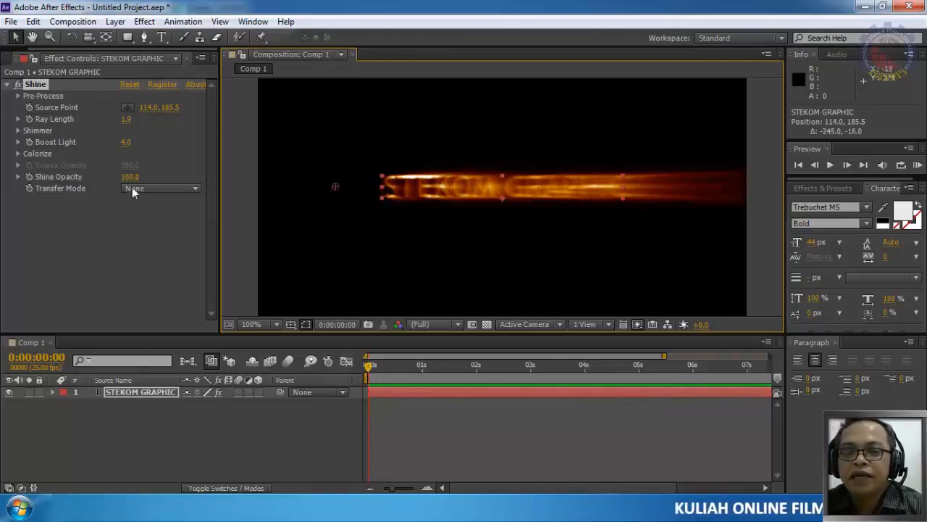
{"action": "left_click_drag", "start_coordinate": [130, 176], "coordinate": [3, 180]}
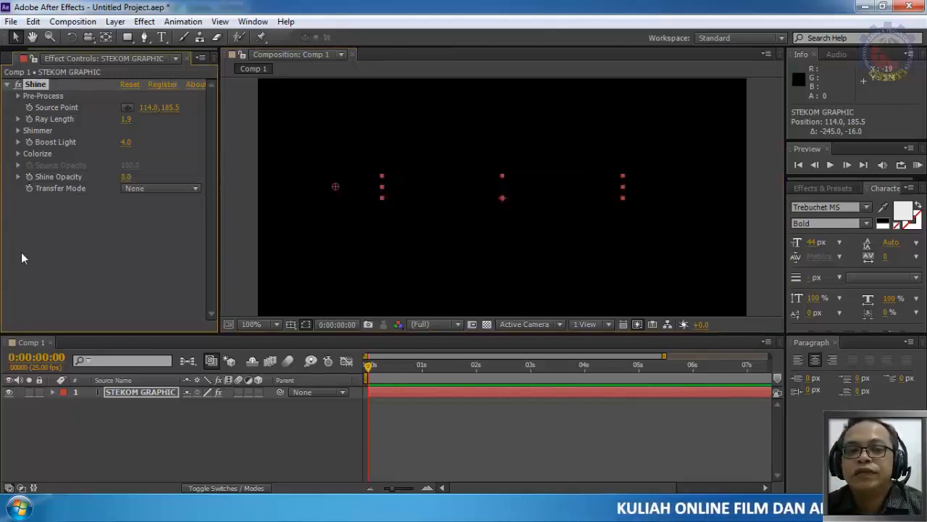
Step: Look over Shine's Shimmer settings and set the effect's Transfer Mode to Add
{"action": "left_click", "coordinate": [18, 130]}
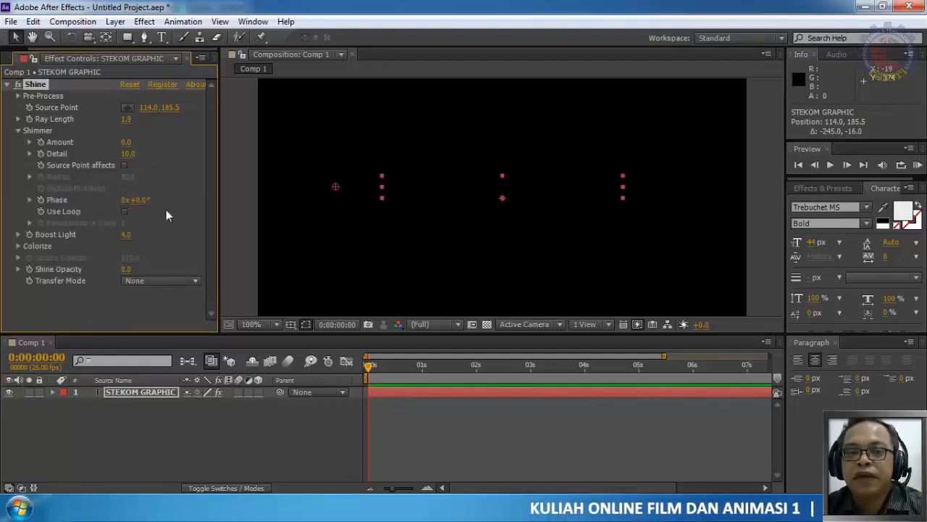
{"action": "left_click", "coordinate": [19, 130]}
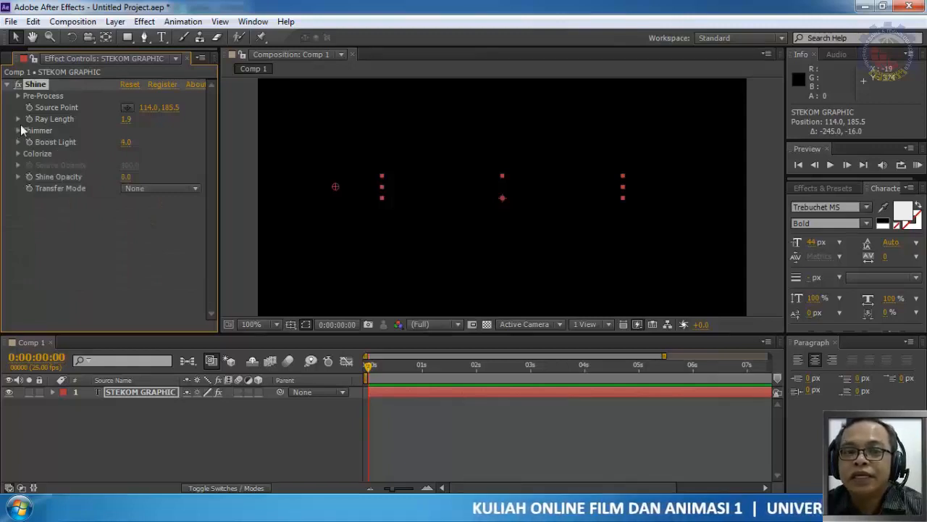
{"action": "left_click", "coordinate": [173, 190]}
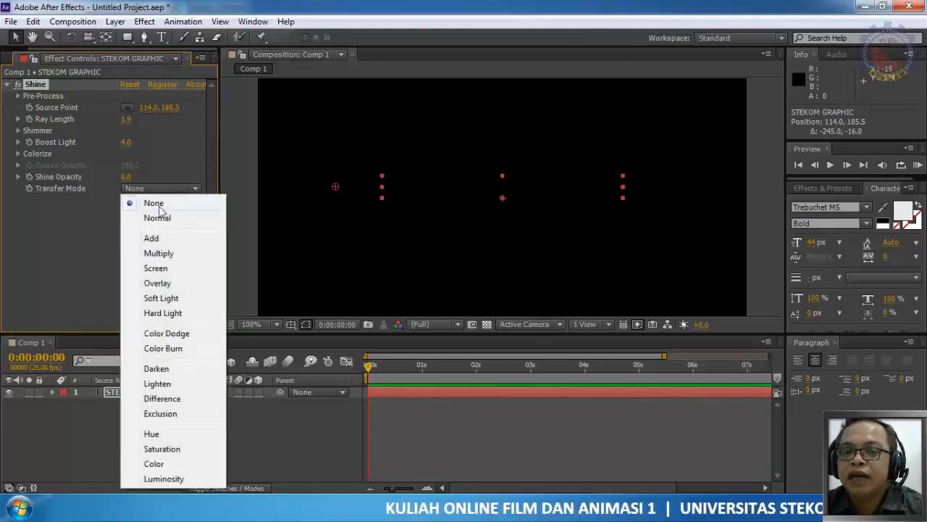
{"action": "left_click", "coordinate": [152, 238]}
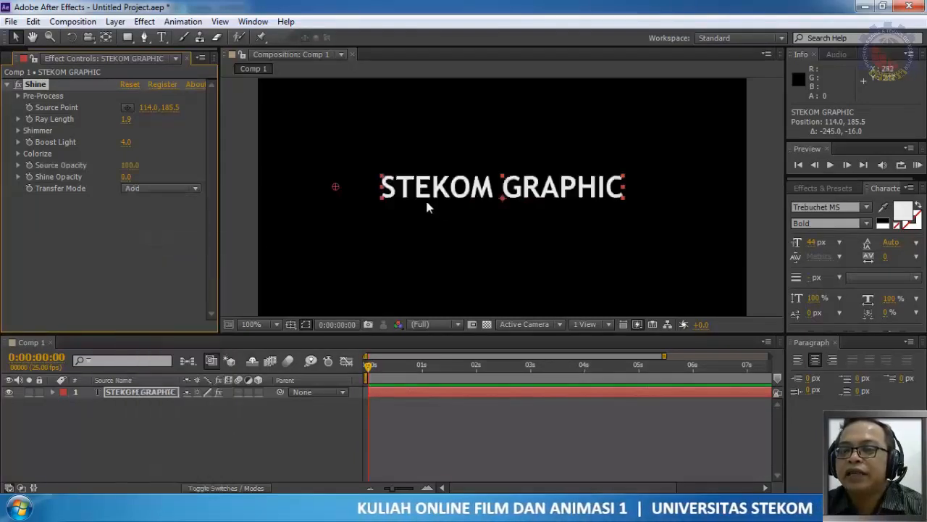
Step: Raise Shine Opacity to 100 and try the None Transfer Mode before settling on Multiply
{"action": "left_click_drag", "start_coordinate": [369, 369], "coordinate": [341, 384]}
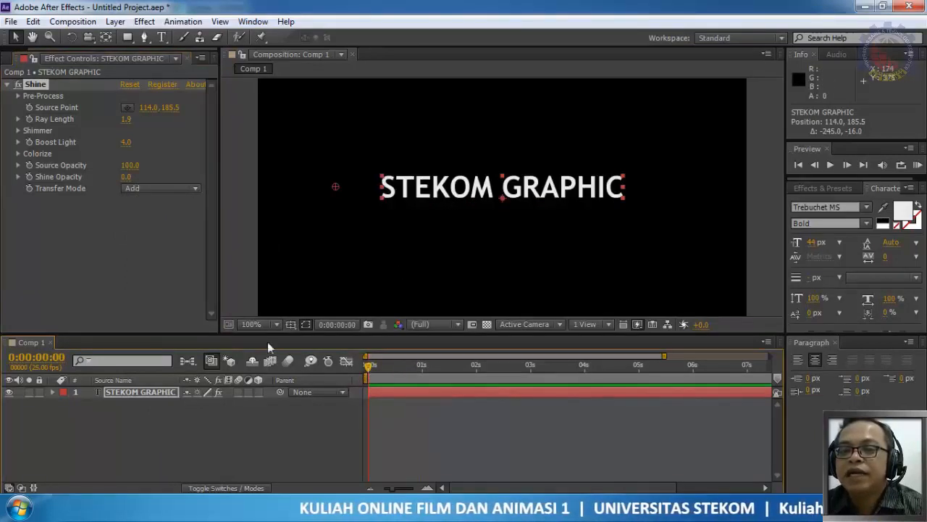
{"action": "left_click_drag", "start_coordinate": [126, 178], "coordinate": [535, 181]}
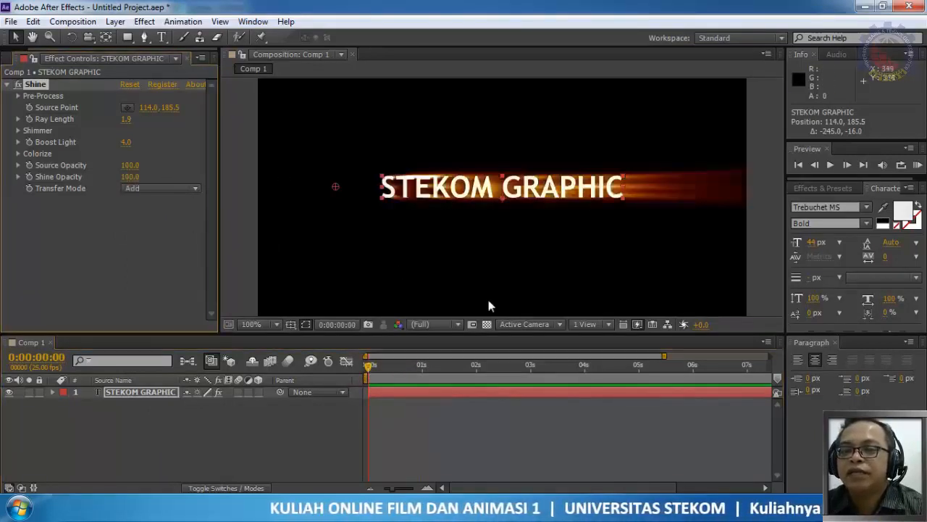
{"action": "left_click", "coordinate": [154, 187]}
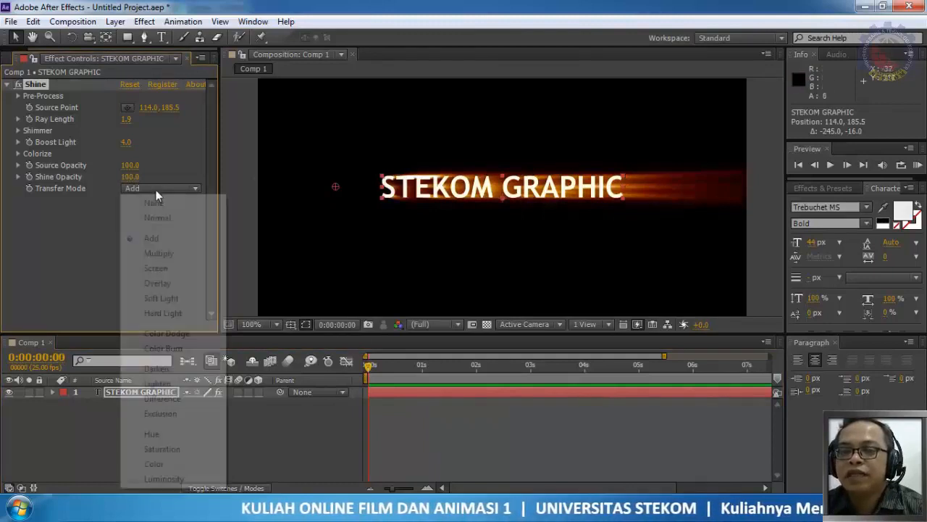
{"action": "left_click", "coordinate": [157, 203]}
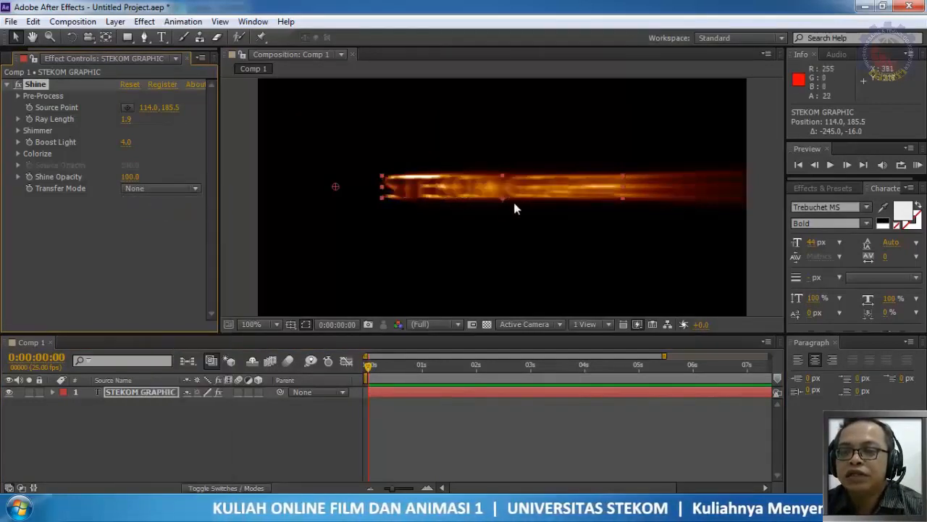
{"action": "left_click", "coordinate": [166, 188]}
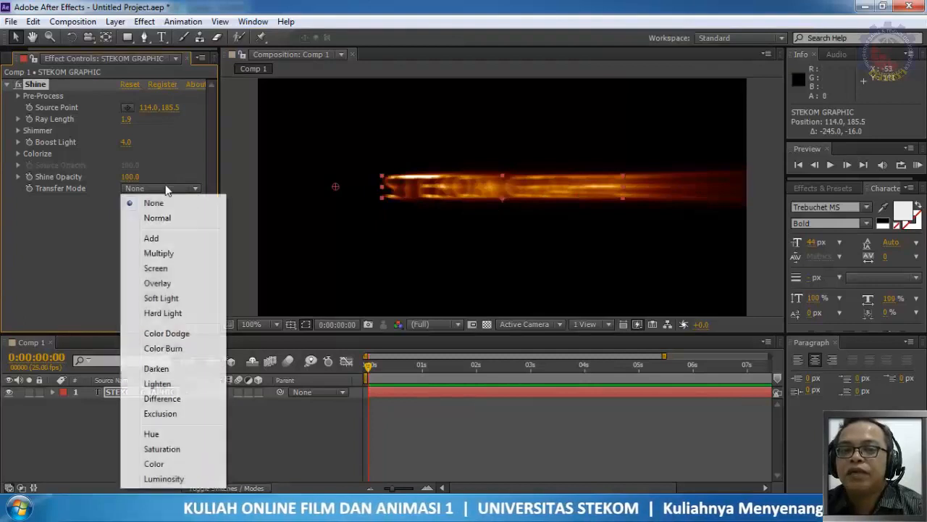
{"action": "left_click", "coordinate": [159, 254]}
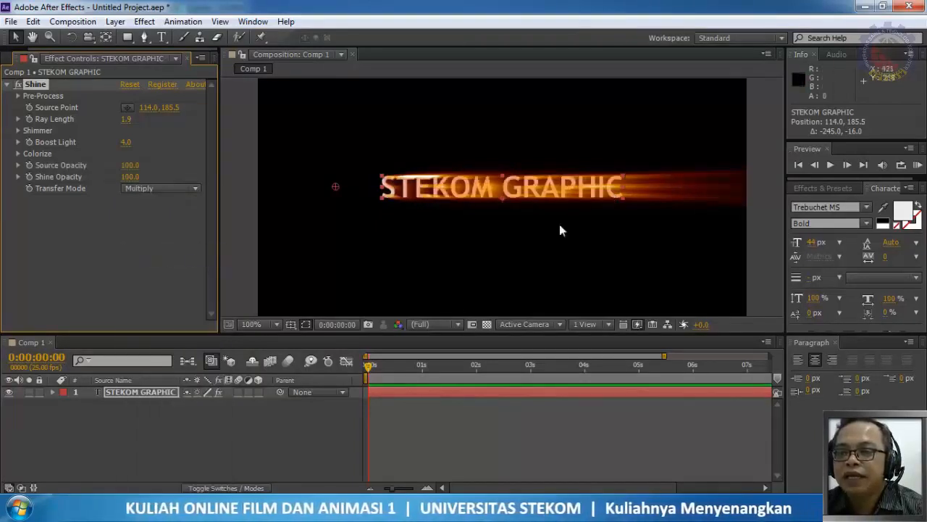
{"action": "mouse_move", "coordinate": [368, 368]}
{"action": "left_mouse_down"}
{"action": "mouse_move", "coordinate": [389, 369]}
{"action": "mouse_move", "coordinate": [365, 376]}
{"action": "left_mouse_up"}
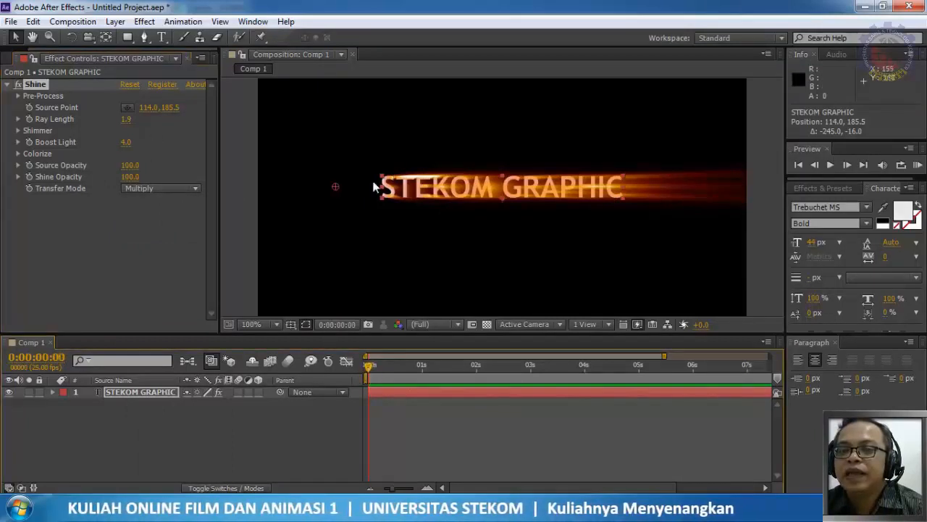
Step: Reduce Shine's Ray Length to 1.0 and Shine Opacity to 61, with the source point below the text's left end at about 148, 244.5
{"action": "left_click_drag", "start_coordinate": [334, 185], "coordinate": [570, 242]}
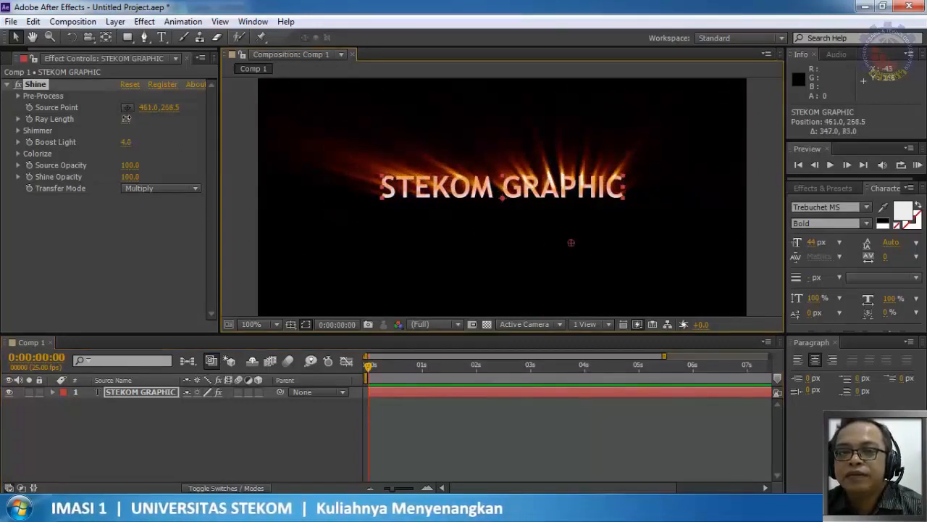
{"action": "left_click_drag", "start_coordinate": [126, 118], "coordinate": [92, 113]}
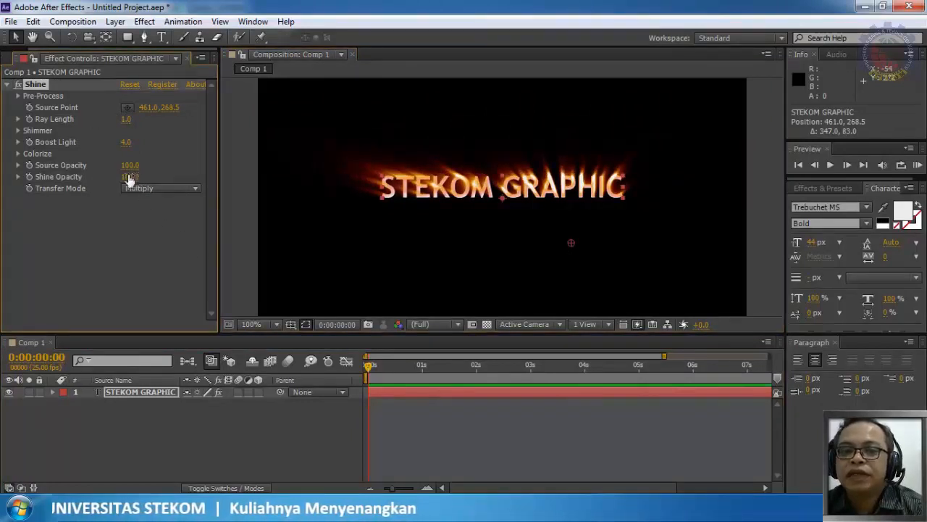
{"action": "left_click_drag", "start_coordinate": [129, 177], "coordinate": [104, 181]}
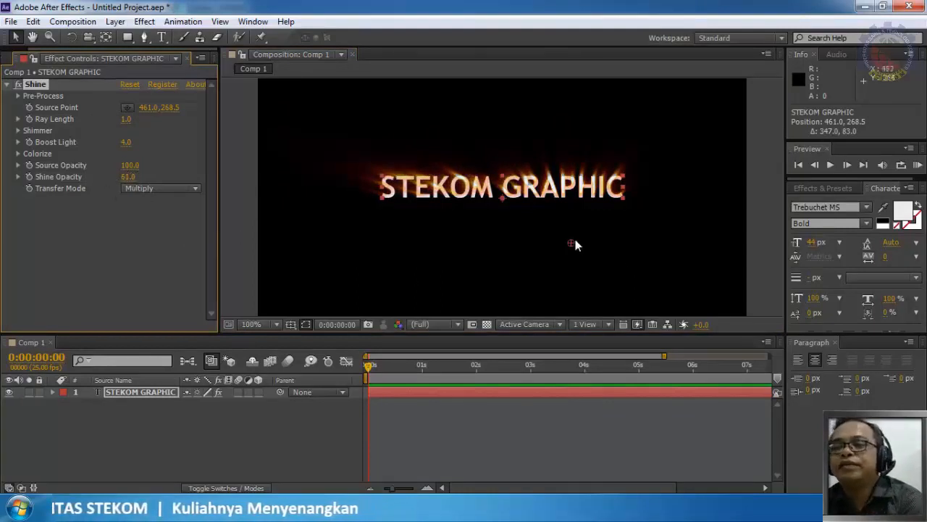
{"action": "left_click_drag", "start_coordinate": [573, 243], "coordinate": [359, 229]}
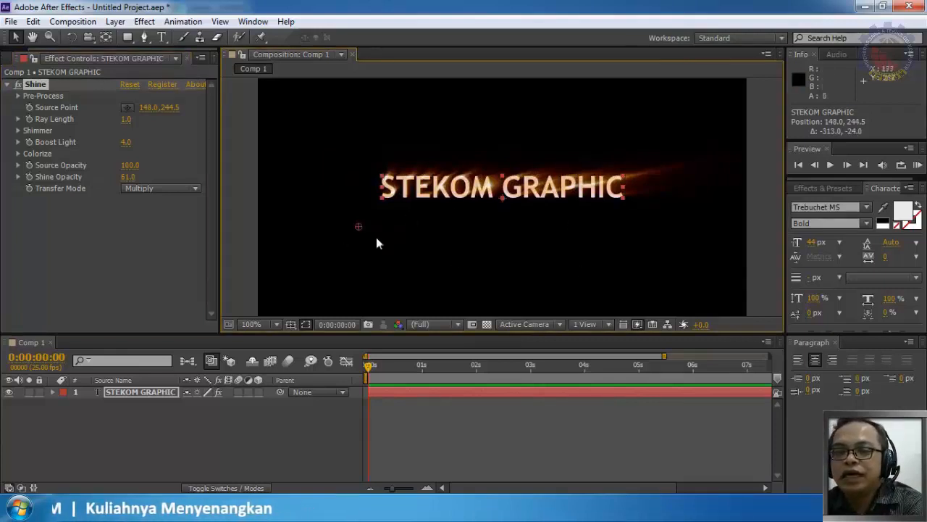
Step: Recolor the STEKOM GRAPHIC text to dark blue and deselect it
{"action": "double_click", "coordinate": [103, 392]}
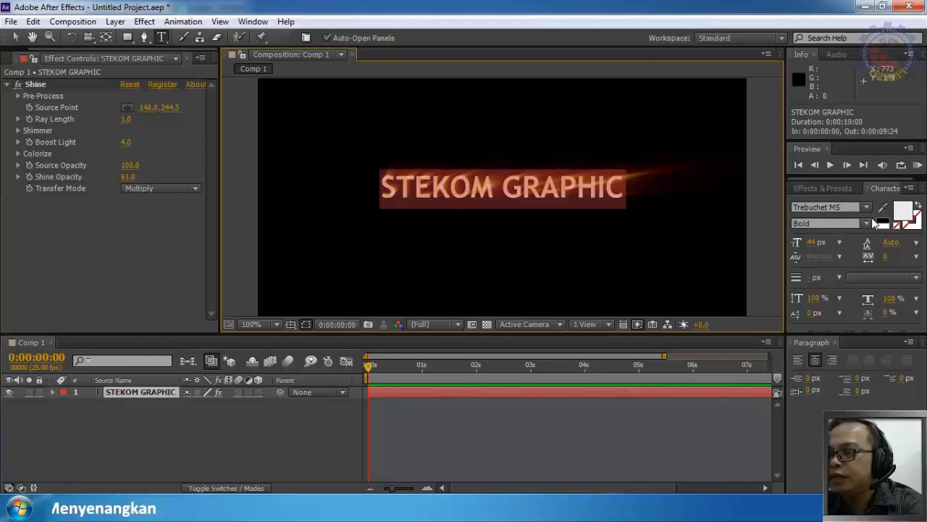
{"action": "left_click", "coordinate": [898, 210]}
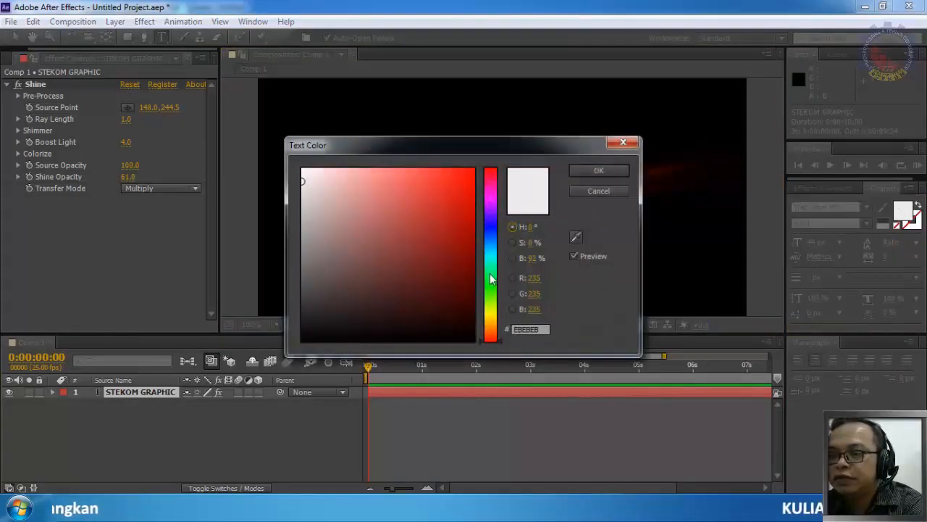
{"action": "left_click", "coordinate": [495, 226]}
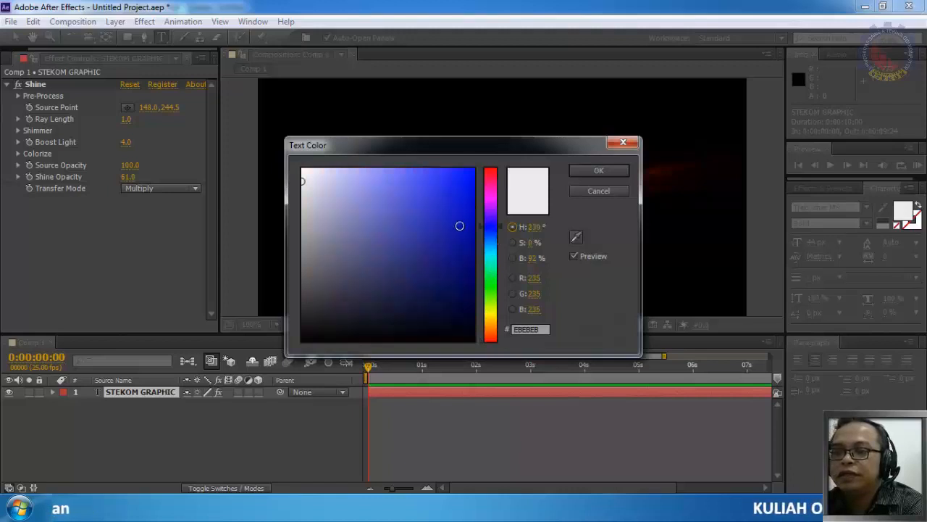
{"action": "mouse_move", "coordinate": [459, 225]}
{"action": "left_mouse_down"}
{"action": "mouse_move", "coordinate": [487, 208]}
{"action": "mouse_move", "coordinate": [468, 189]}
{"action": "mouse_move", "coordinate": [459, 191]}
{"action": "mouse_move", "coordinate": [458, 253]}
{"action": "mouse_move", "coordinate": [428, 276]}
{"action": "mouse_move", "coordinate": [432, 233]}
{"action": "left_mouse_up"}
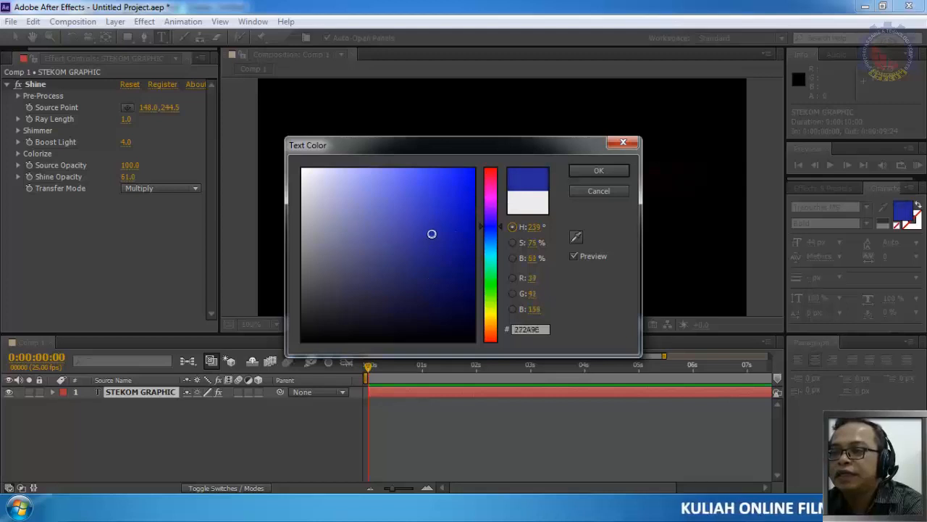
{"action": "left_click", "coordinate": [602, 170]}
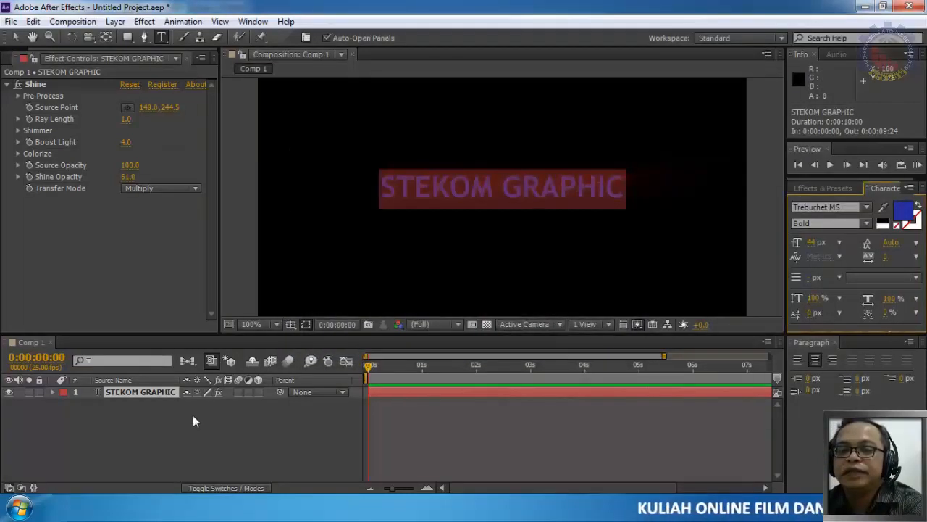
{"action": "left_click", "coordinate": [287, 263]}
{"action": "left_click", "coordinate": [95, 435]}
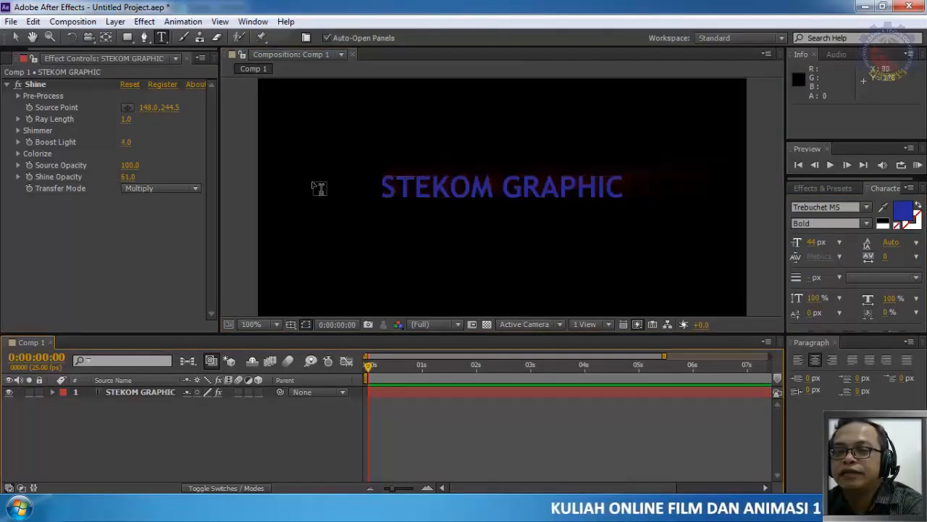
Step: Select the text layer's Shine effect and move its source point just below the middle of the text, to about 338, 242.5
{"action": "left_click", "coordinate": [173, 392]}
{"action": "left_click", "coordinate": [146, 391]}
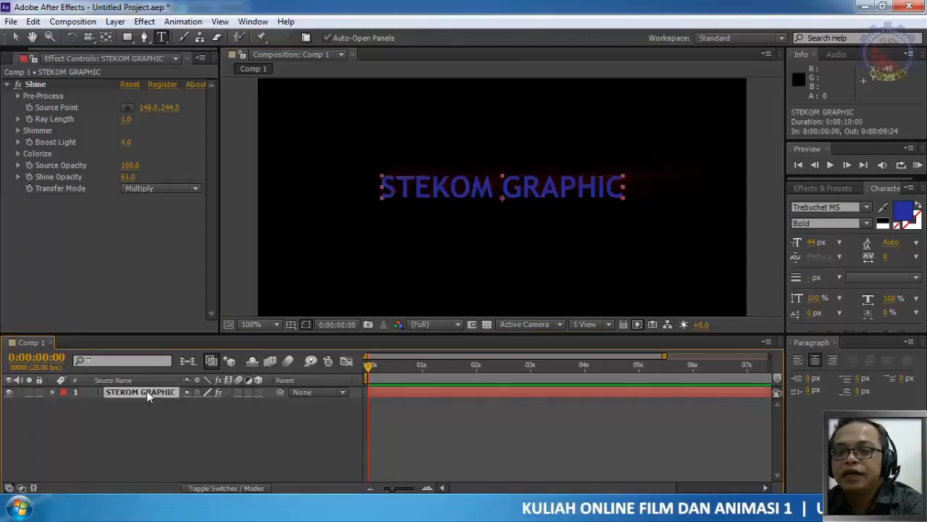
{"action": "left_click", "coordinate": [36, 85]}
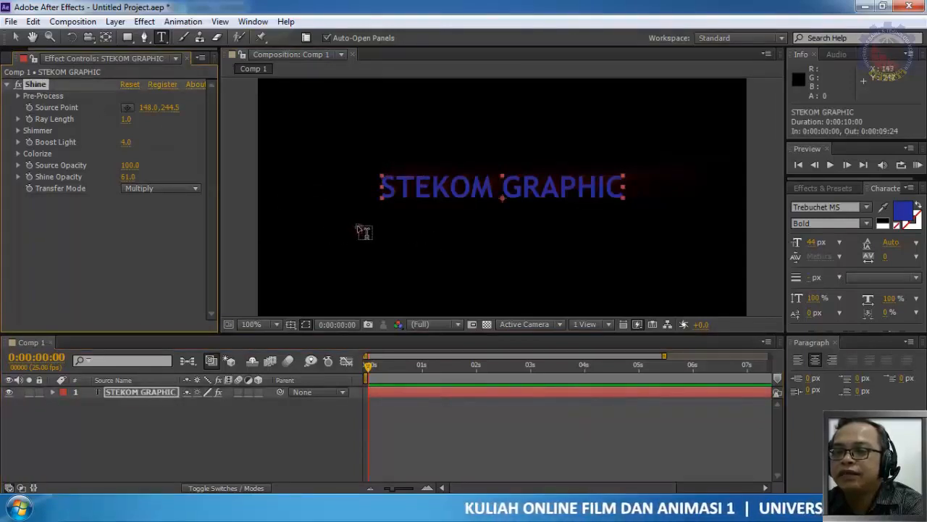
{"action": "left_click", "coordinate": [13, 38]}
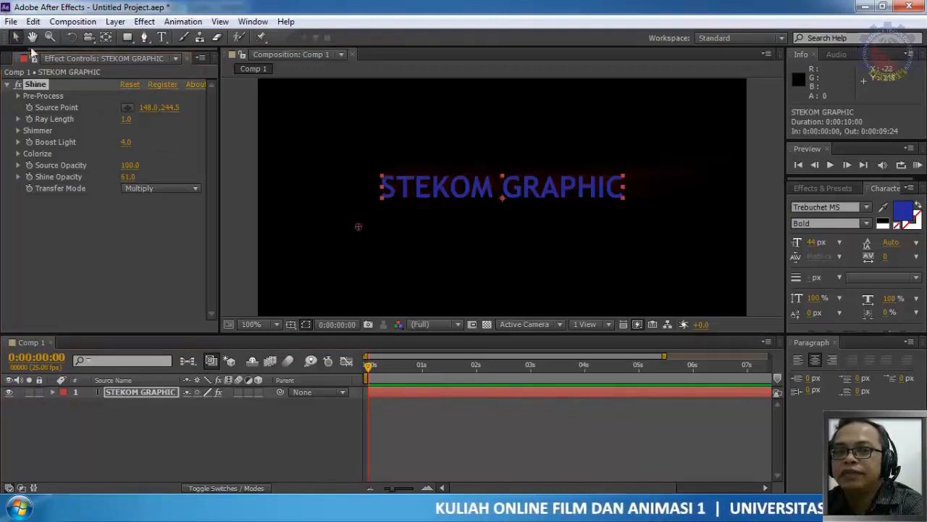
{"action": "left_click_drag", "start_coordinate": [357, 228], "coordinate": [464, 207]}
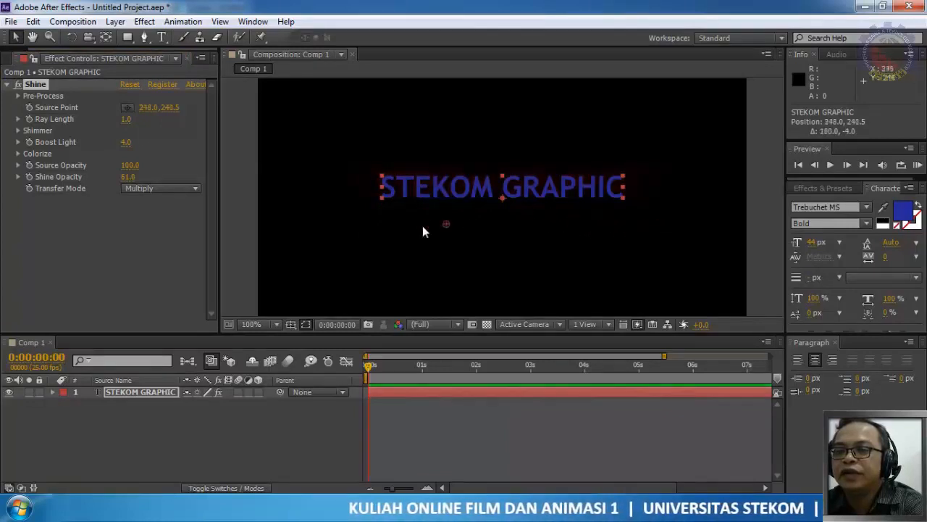
{"action": "left_click_drag", "start_coordinate": [423, 226], "coordinate": [487, 227]}
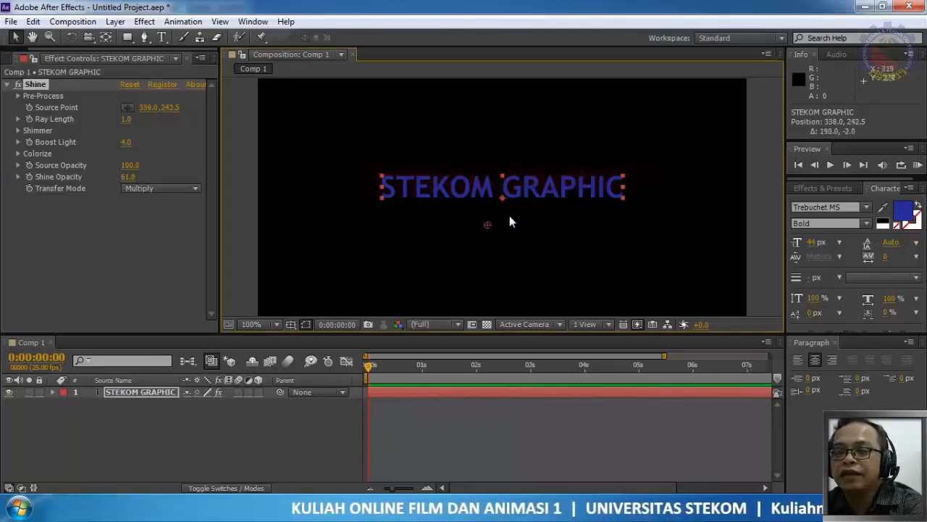
Step: Set Shine's Transfer Mode to Add and move its source point to the text's bottom center, at about 364, 210.5
{"action": "left_click", "coordinate": [195, 189]}
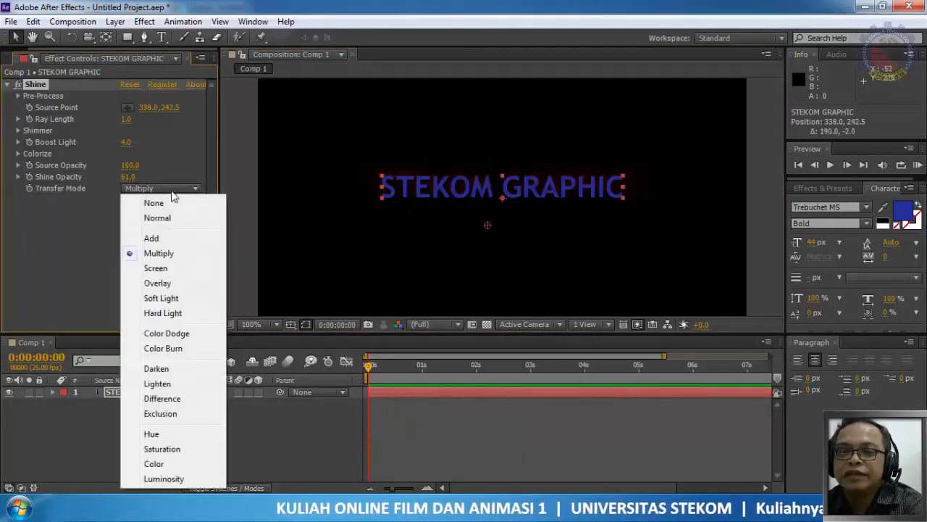
{"action": "left_click", "coordinate": [163, 236]}
{"action": "left_click", "coordinate": [485, 213]}
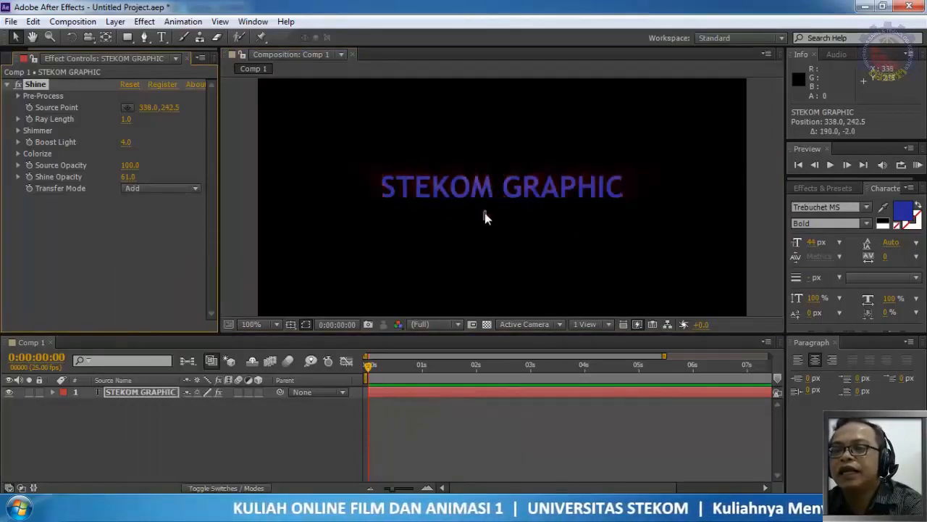
{"action": "left_click", "coordinate": [481, 208]}
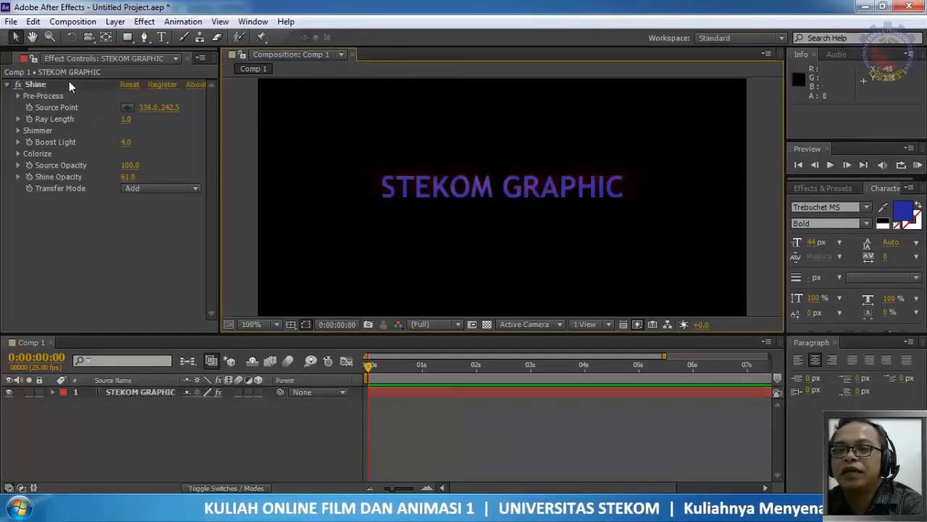
{"action": "left_click", "coordinate": [42, 85]}
{"action": "left_click_drag", "start_coordinate": [487, 225], "coordinate": [504, 202]}
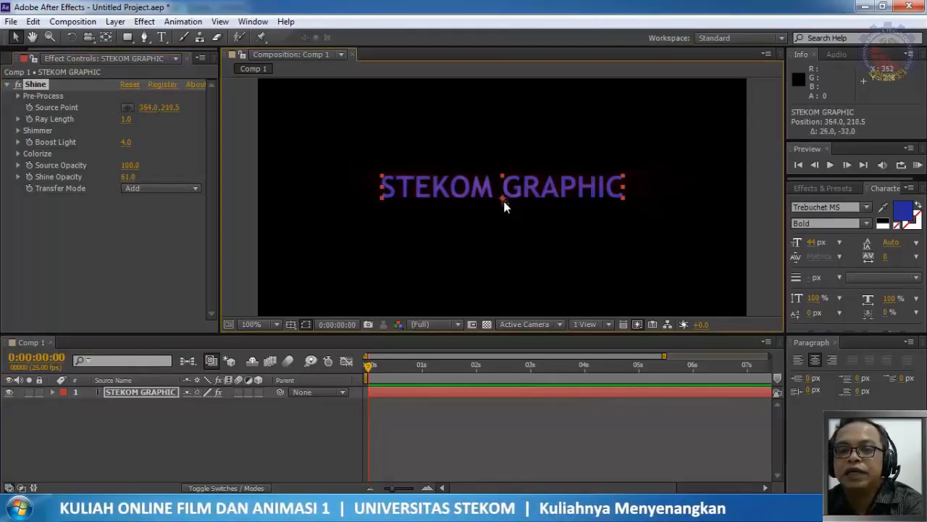
Step: Duplicate the STEKOM GRAPHIC text layer
{"action": "left_click", "coordinate": [158, 418]}
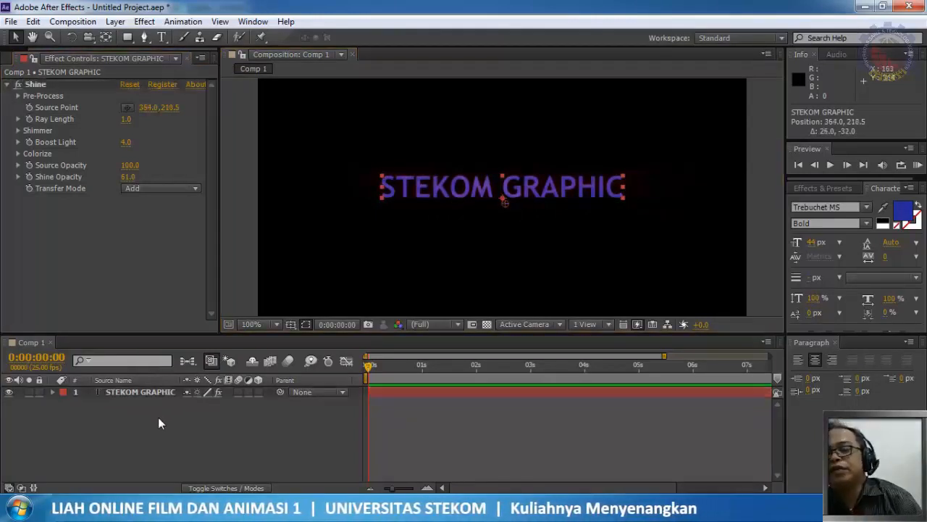
{"action": "left_click", "coordinate": [151, 391]}
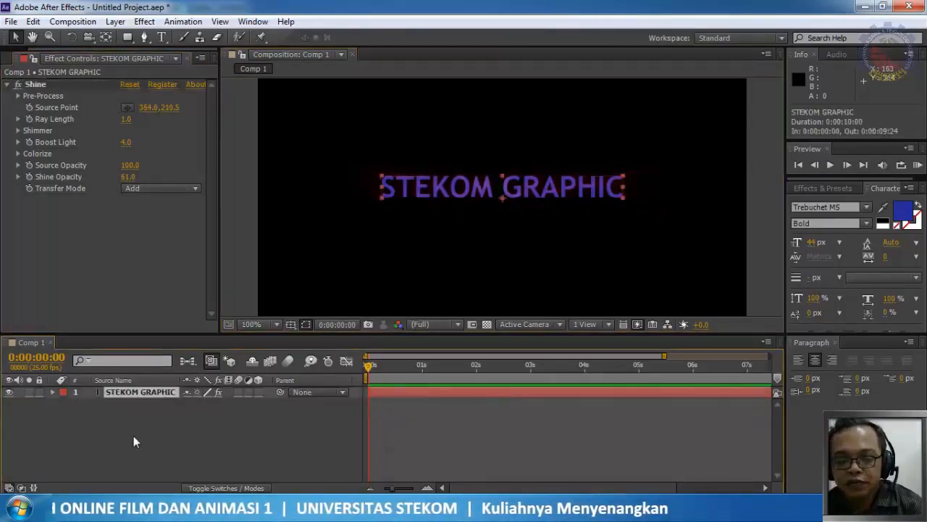
{"action": "left_click", "coordinate": [127, 453]}
{"action": "left_click", "coordinate": [155, 392]}
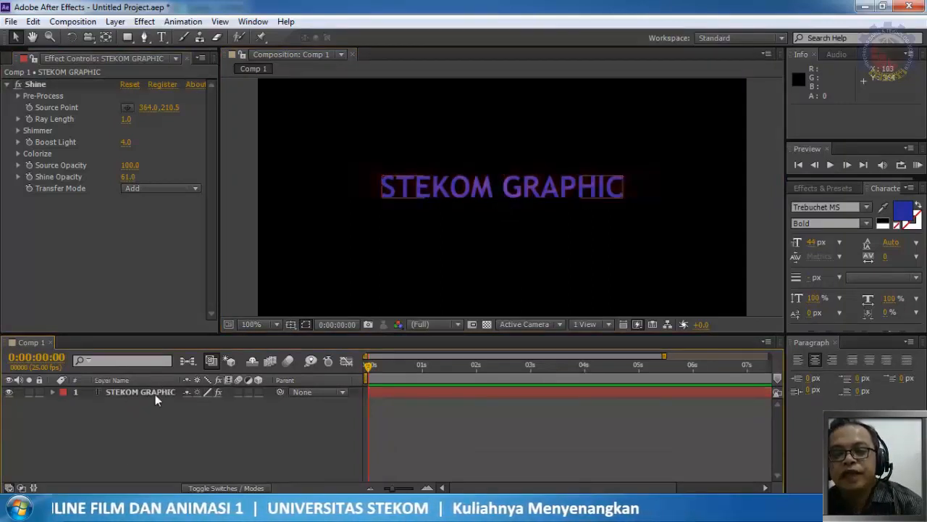
{"action": "left_click", "coordinate": [119, 418]}
{"action": "left_click", "coordinate": [139, 392]}
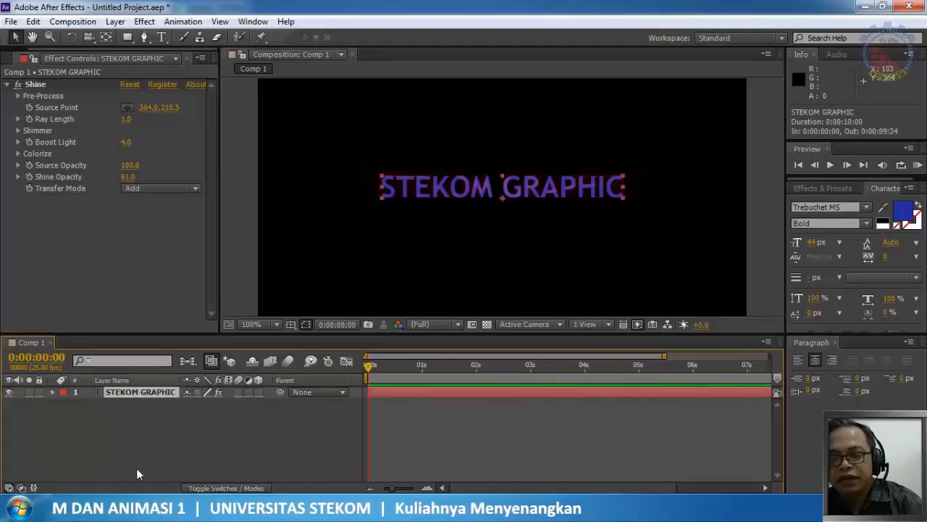
{"action": "key", "text": "ctrl+d"}
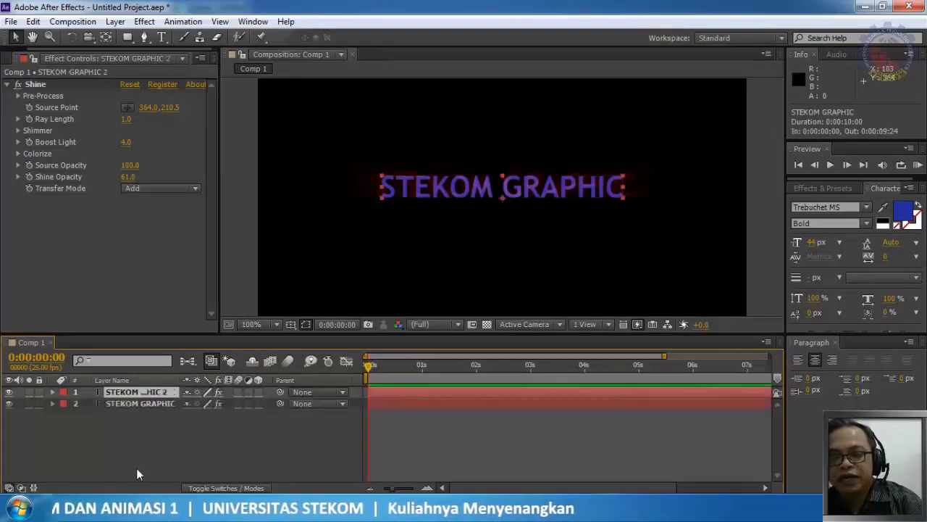
Step: Set Shine's Transfer Mode to None on the original STEKOM GRAPHIC layer
{"action": "left_click", "coordinate": [158, 395]}
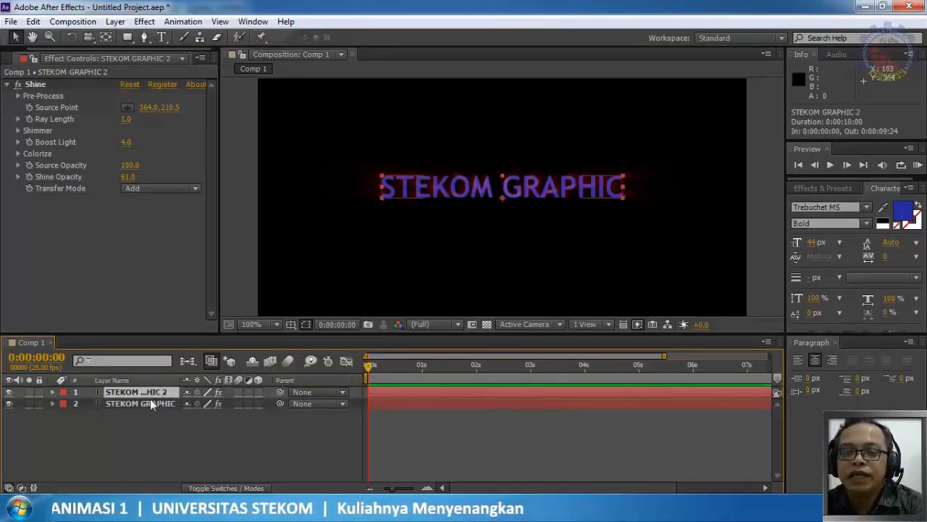
{"action": "left_click", "coordinate": [147, 403]}
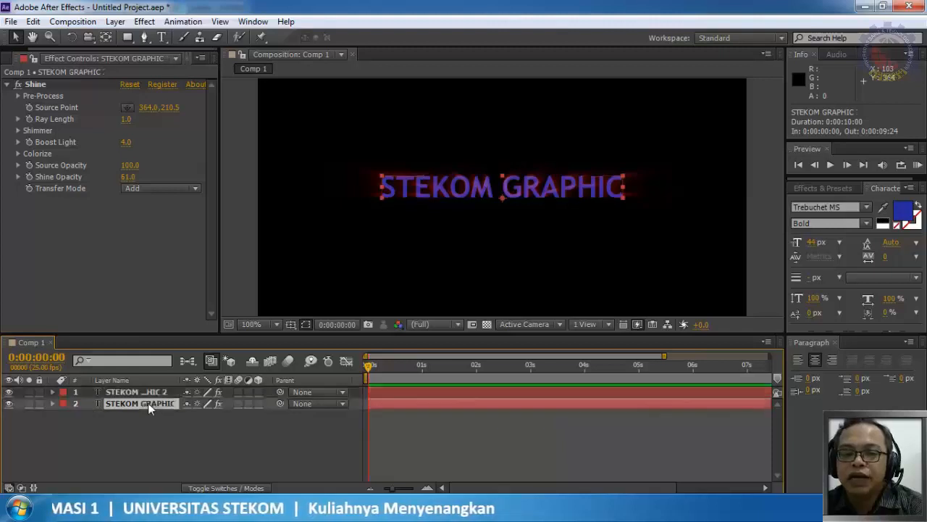
{"action": "left_click", "coordinate": [163, 187]}
{"action": "left_click", "coordinate": [161, 205]}
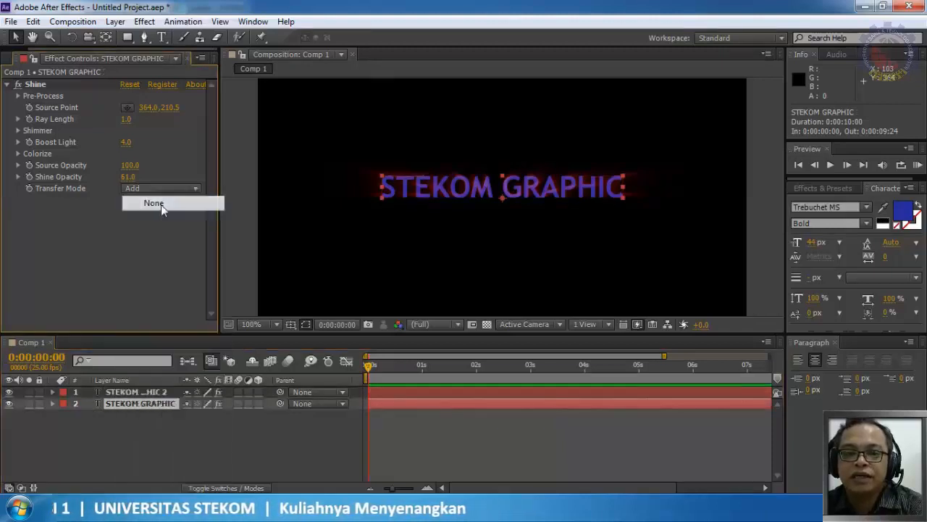
Step: Try the None Transfer Mode on the duplicate text layer, delete its Shine effect, and reselect the original layer
{"action": "left_click", "coordinate": [139, 392]}
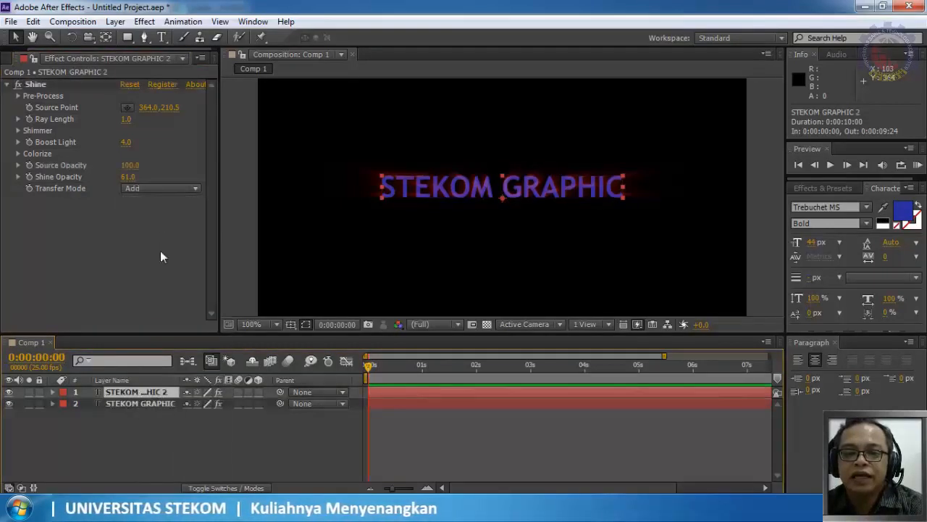
{"action": "left_click", "coordinate": [164, 188]}
{"action": "left_click", "coordinate": [150, 201]}
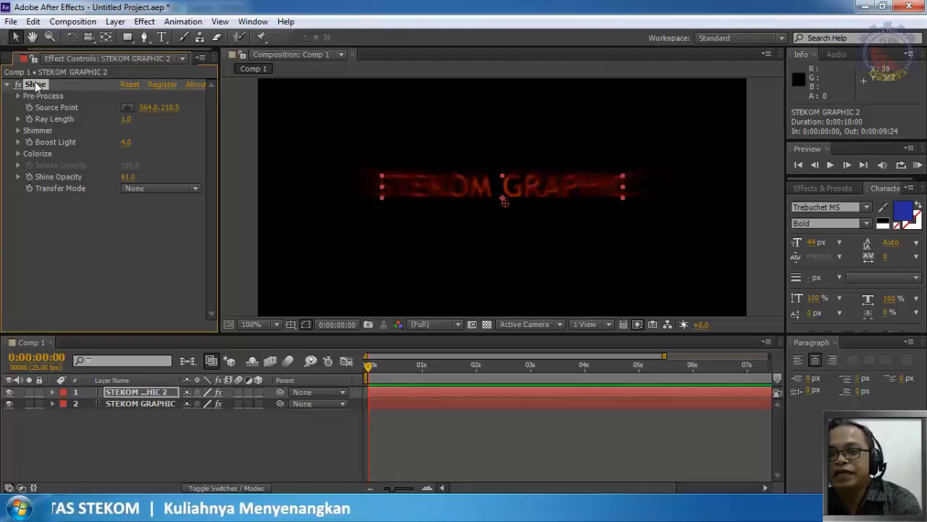
{"action": "key", "text": "Delete"}
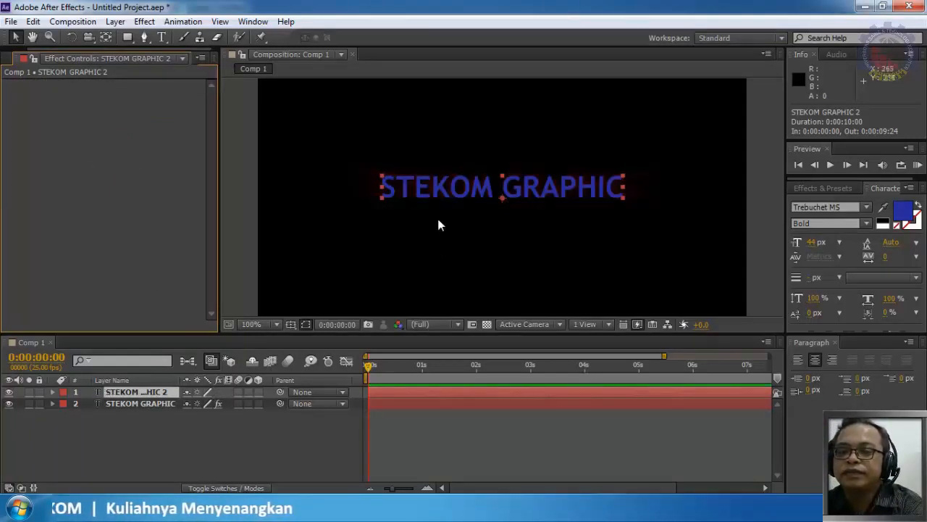
{"action": "left_click", "coordinate": [133, 405]}
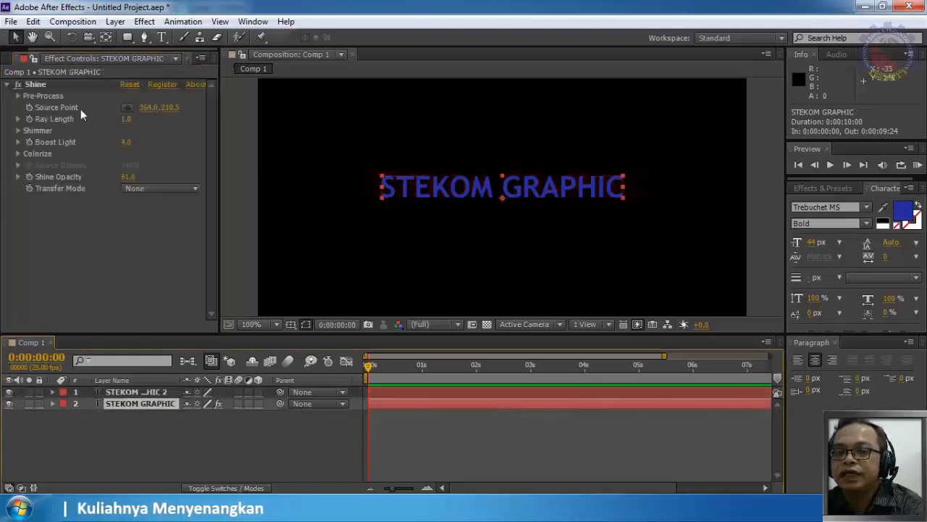
Step: Move the Shine source point on the STEKOM GRAPHIC layer to 182.0, 227.5, with Ray Length 4.9 and Boost Light 15.0
{"action": "left_click", "coordinate": [32, 82]}
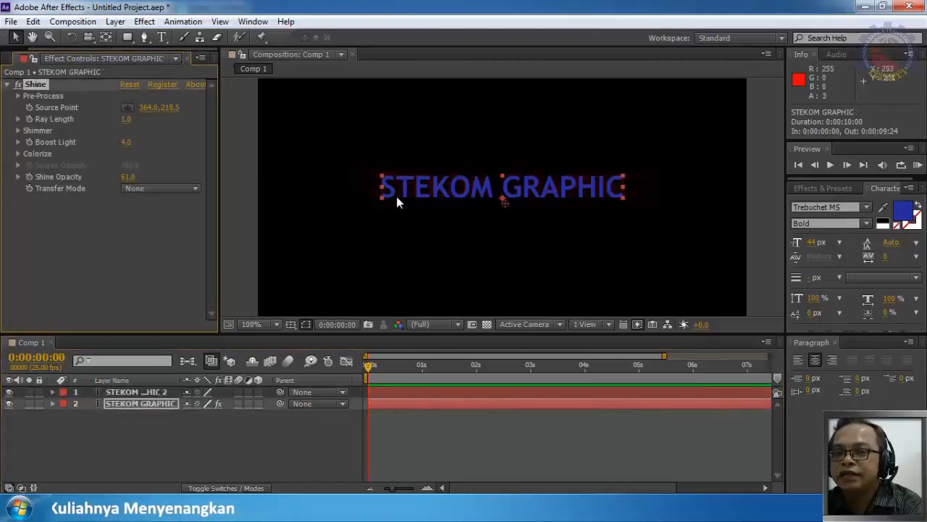
{"action": "left_click_drag", "start_coordinate": [511, 202], "coordinate": [449, 200]}
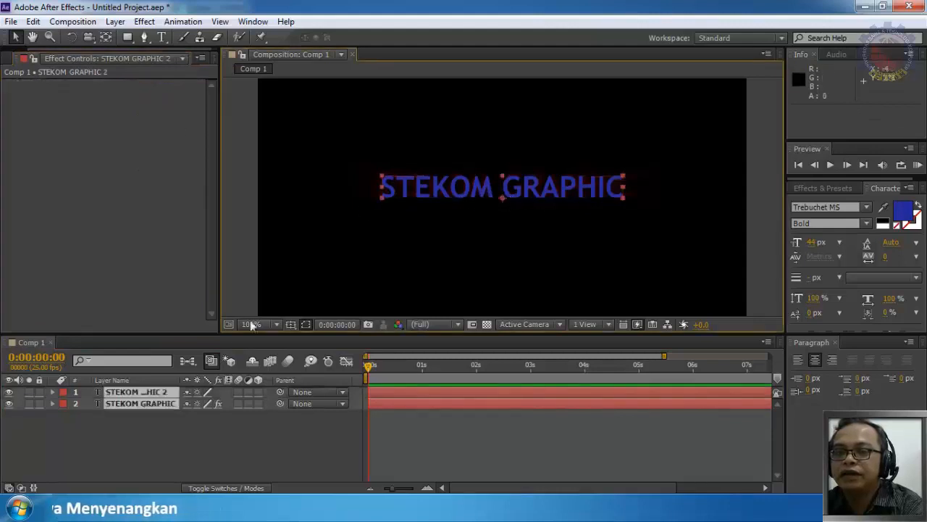
{"action": "left_click", "coordinate": [152, 443]}
{"action": "left_click", "coordinate": [154, 403]}
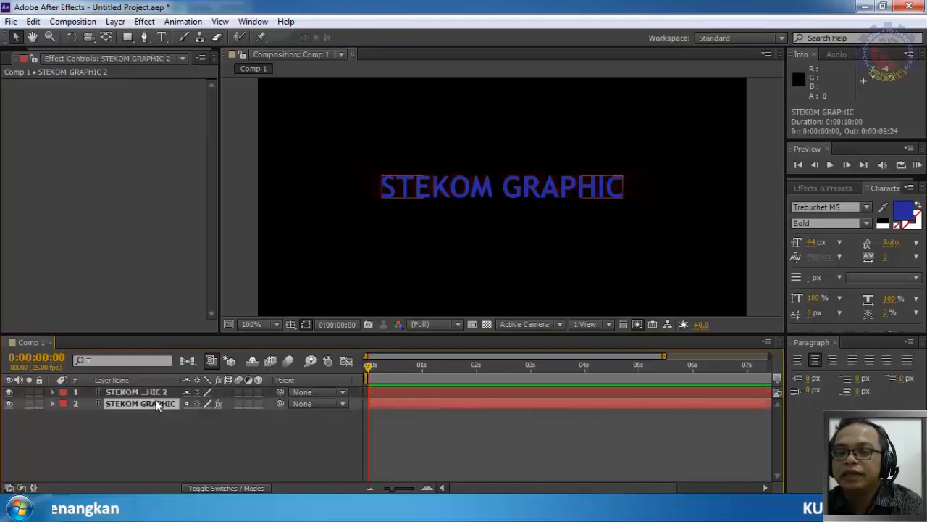
{"action": "left_click", "coordinate": [42, 86]}
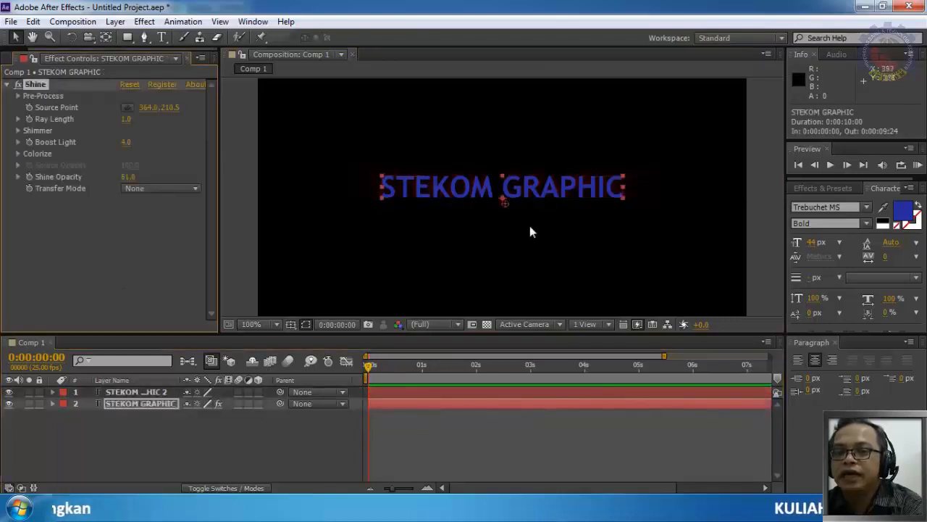
{"action": "left_click_drag", "start_coordinate": [503, 204], "coordinate": [423, 201]}
{"action": "left_click_drag", "start_coordinate": [328, 205], "coordinate": [379, 214]}
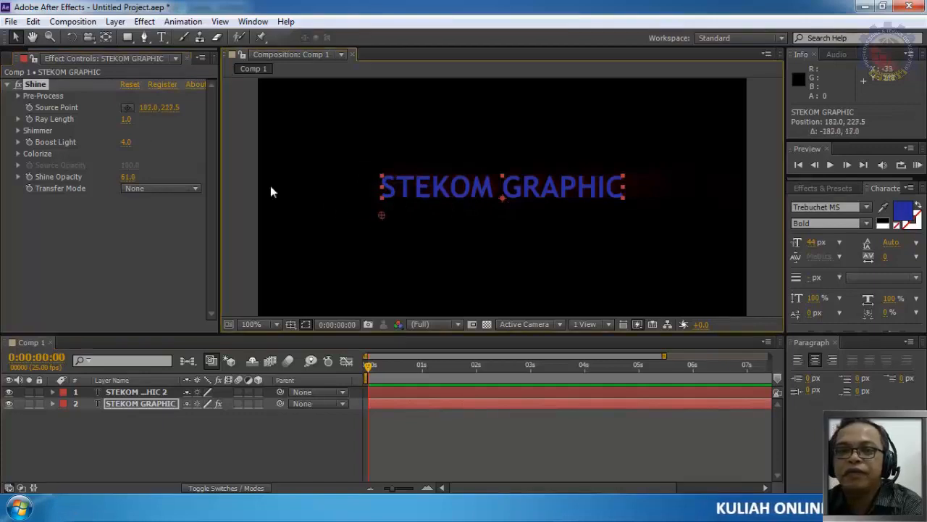
{"action": "left_click_drag", "start_coordinate": [124, 123], "coordinate": [206, 154]}
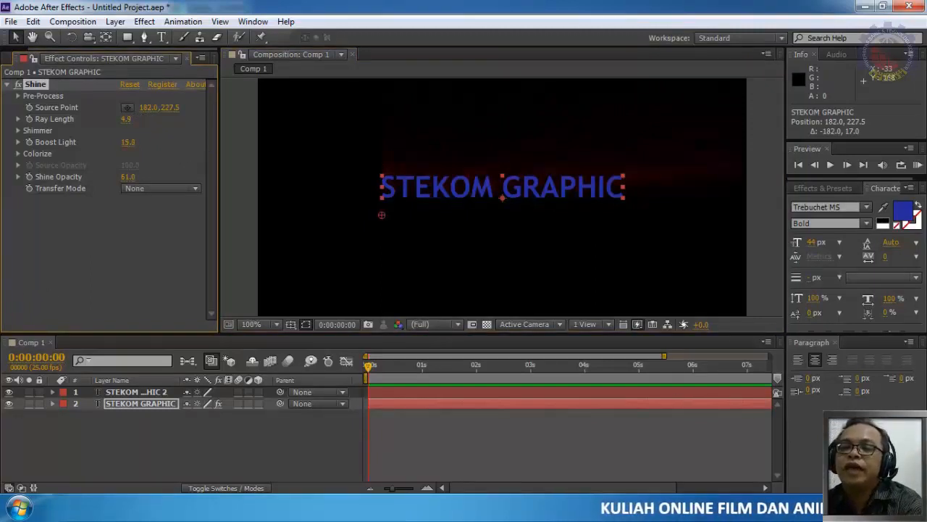
Step: Change the text color of the STEKOM GRAPHIC layer to a light lavender blue
{"action": "left_click", "coordinate": [900, 213]}
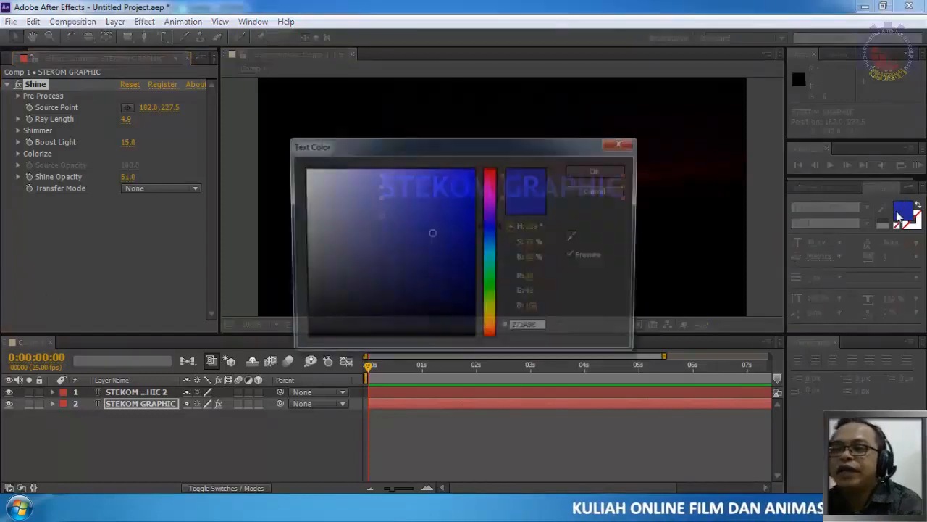
{"action": "left_click", "coordinate": [359, 194]}
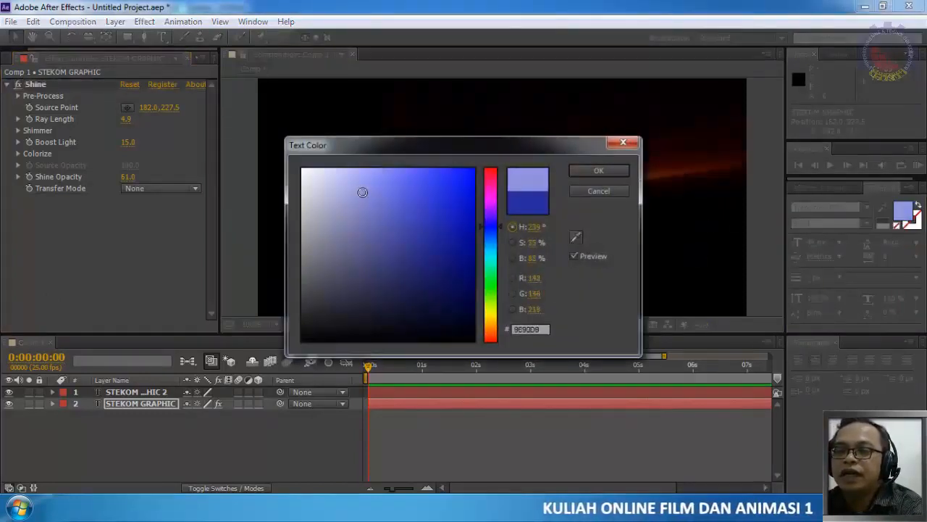
{"action": "left_click_drag", "start_coordinate": [362, 192], "coordinate": [373, 191]}
{"action": "left_click", "coordinate": [584, 172]}
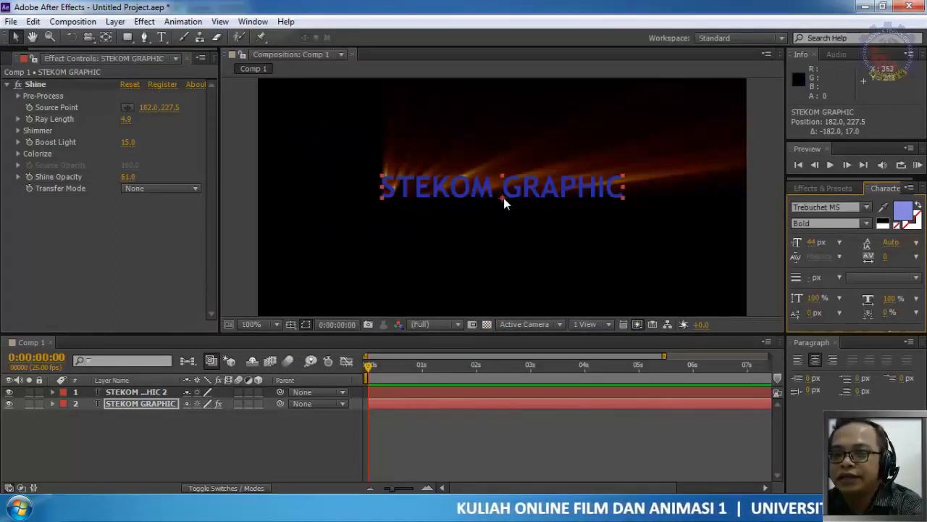
Step: Move the Shine source point onto the word STEKOM, at 284.0, 189.5
{"action": "left_click_drag", "start_coordinate": [503, 198], "coordinate": [451, 194]}
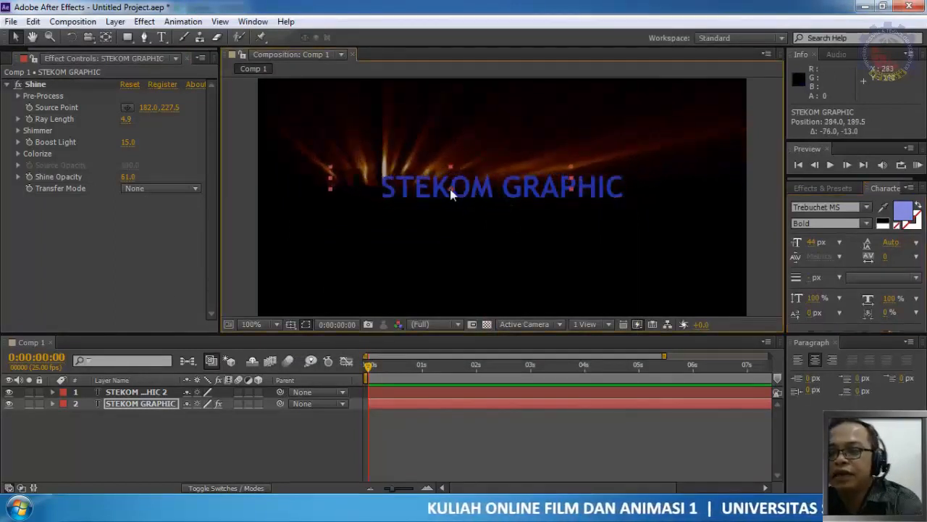
{"action": "key", "text": "ctrl+z"}
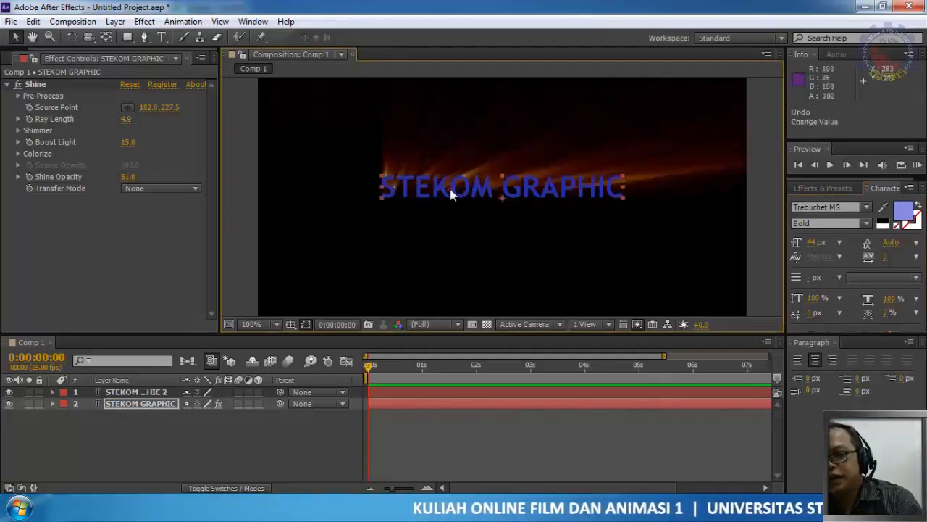
{"action": "left_click", "coordinate": [51, 84]}
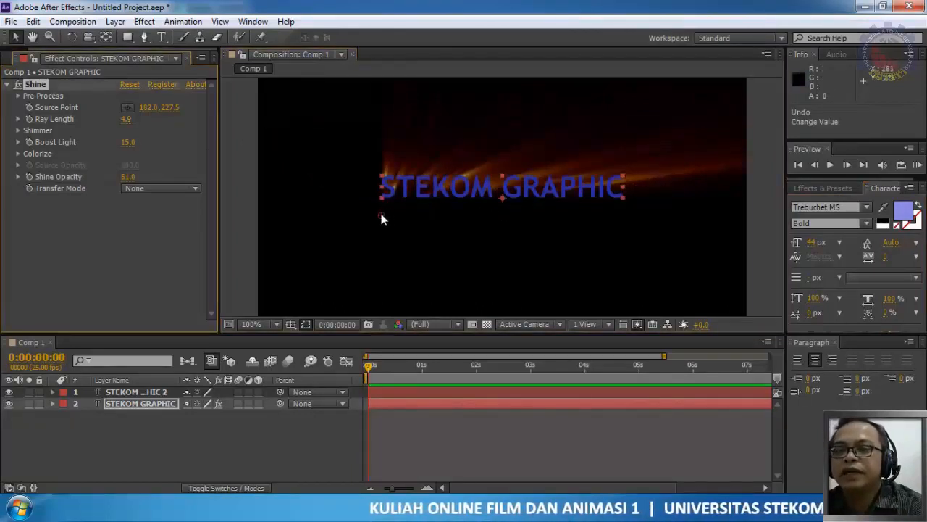
{"action": "left_click_drag", "start_coordinate": [382, 219], "coordinate": [451, 190]}
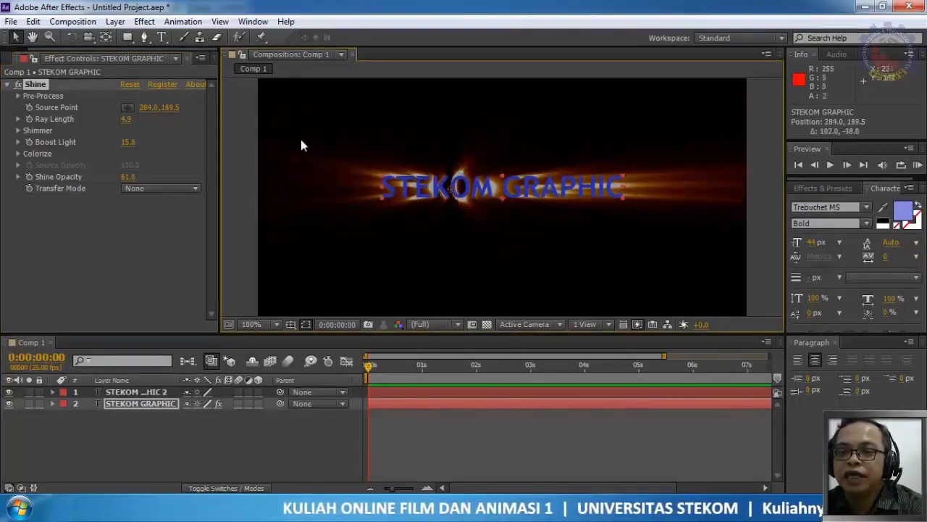
Step: Move the Shine source point to just before the first letter of the text, at about 138.0, 186.5
{"action": "left_click", "coordinate": [52, 276]}
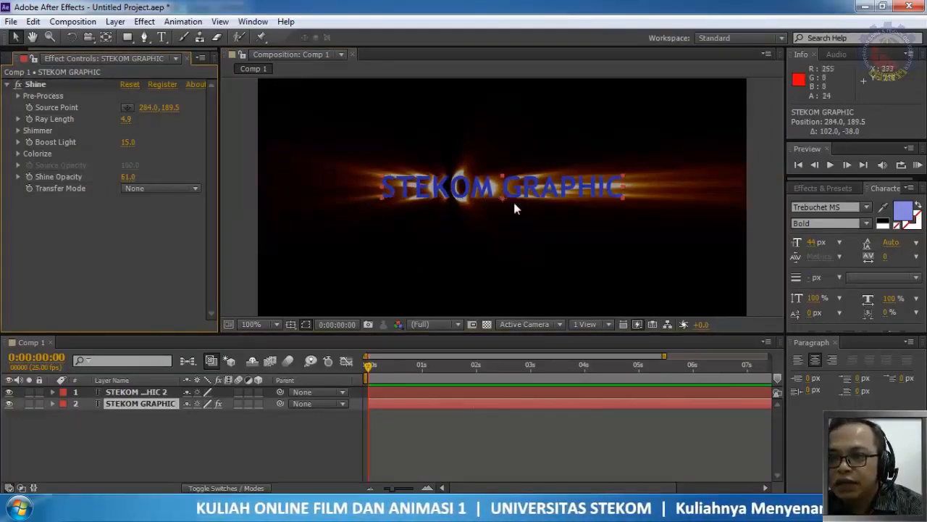
{"action": "left_click", "coordinate": [42, 86]}
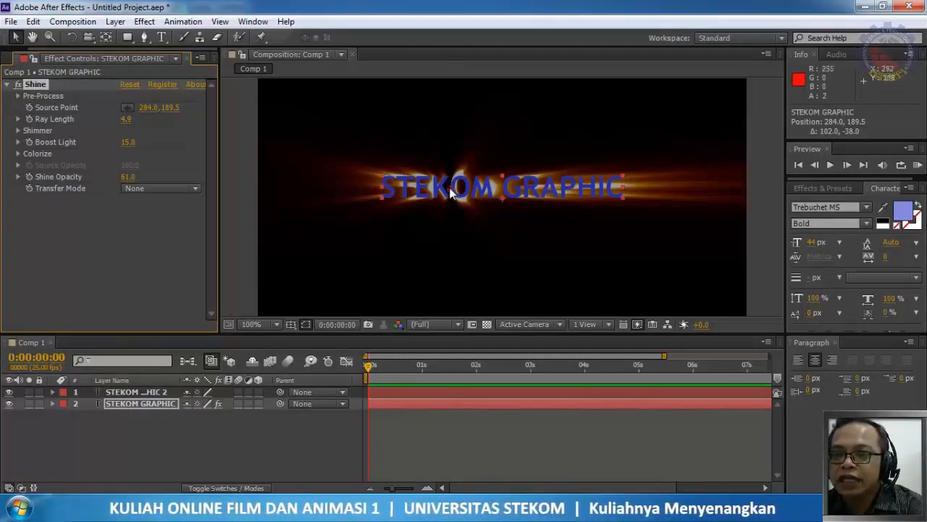
{"action": "left_click_drag", "start_coordinate": [453, 188], "coordinate": [347, 185]}
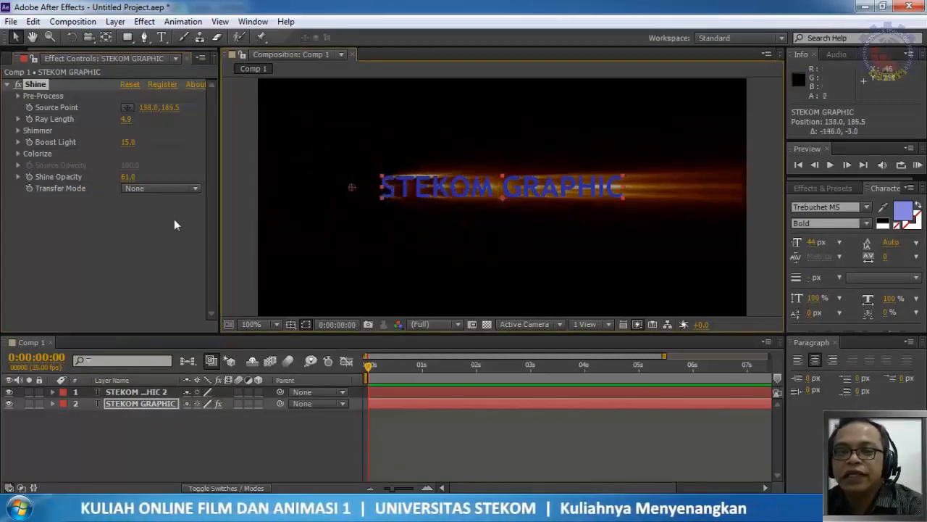
Step: Start keyframes at time 0 for Source Point, Ray Length, Boost Light and Shine Opacity, setting the last three to 0
{"action": "left_click_drag", "start_coordinate": [127, 177], "coordinate": [123, 176]}
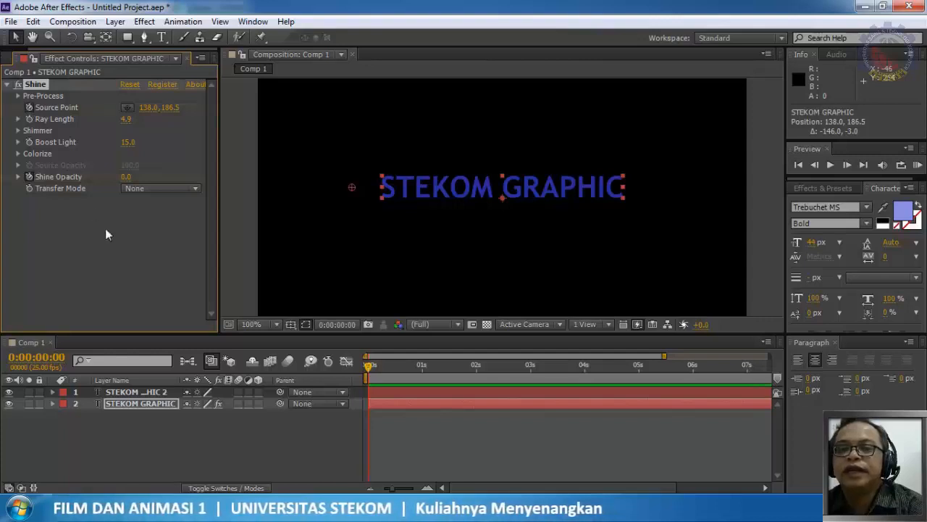
{"action": "left_click", "coordinate": [29, 119]}
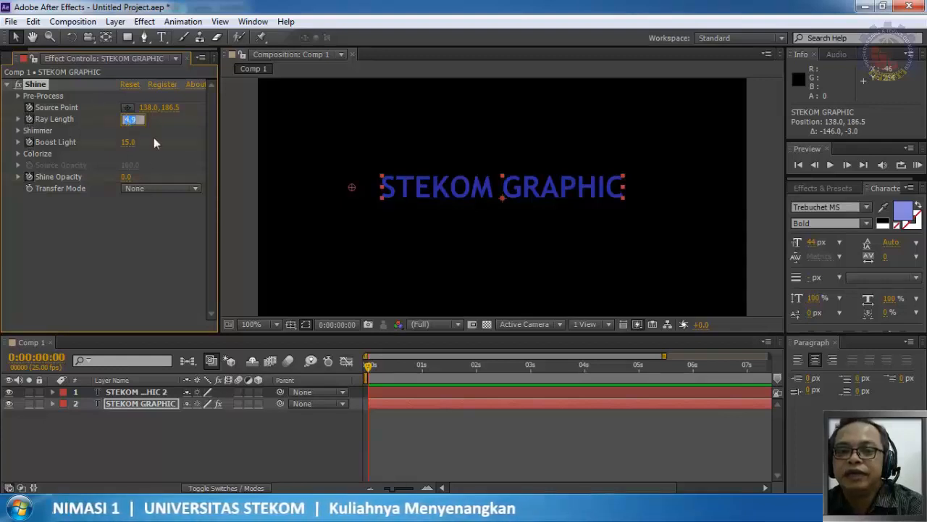
{"action": "key", "text": "Tab"}
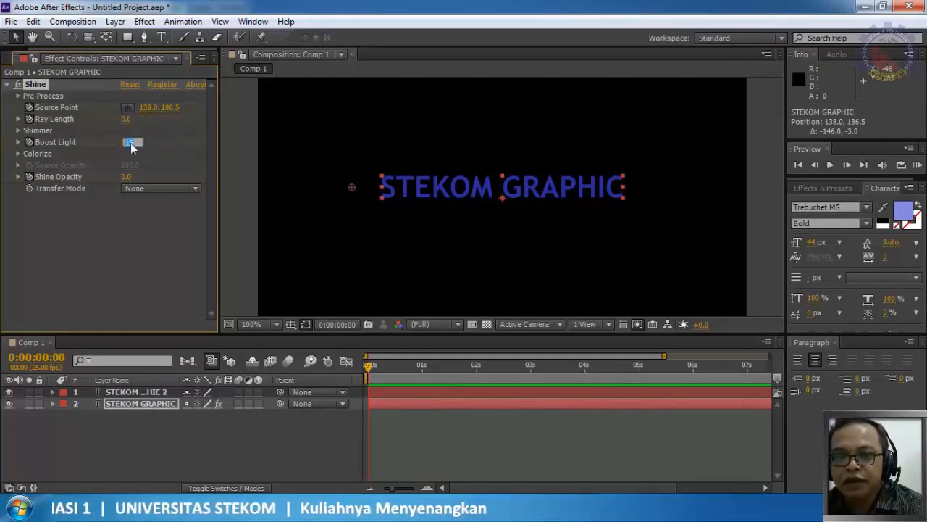
{"action": "type", "text": "0"}
{"action": "key", "text": "Return"}
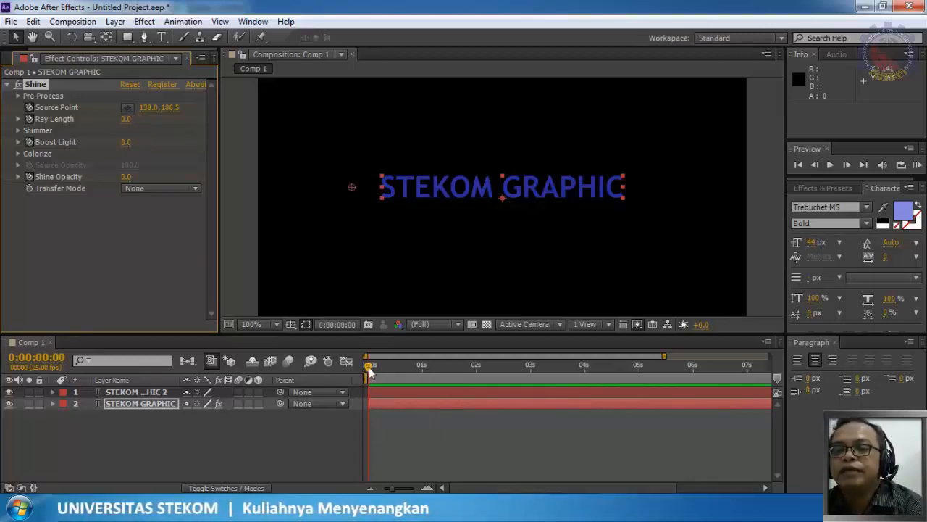
Step: At 0:00:00:12, keyframe the Shine source point at 140.0, 186.5
{"action": "left_click_drag", "start_coordinate": [369, 366], "coordinate": [392, 366]}
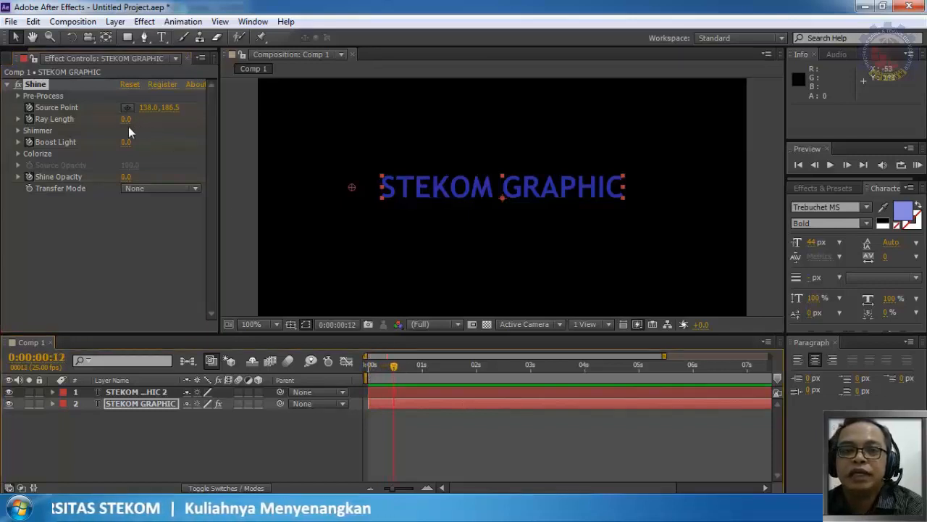
{"action": "left_click_drag", "start_coordinate": [146, 108], "coordinate": [148, 107]}
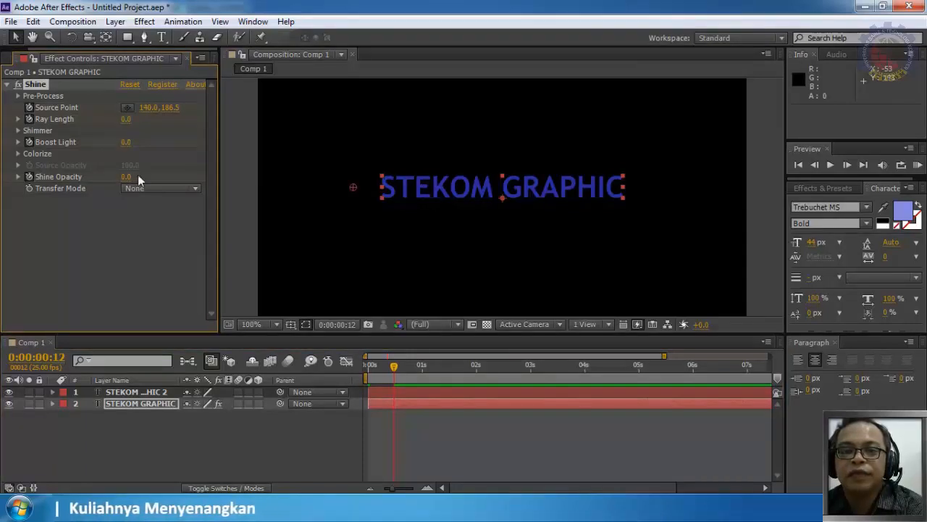
{"action": "left_click_drag", "start_coordinate": [128, 179], "coordinate": [87, 179]}
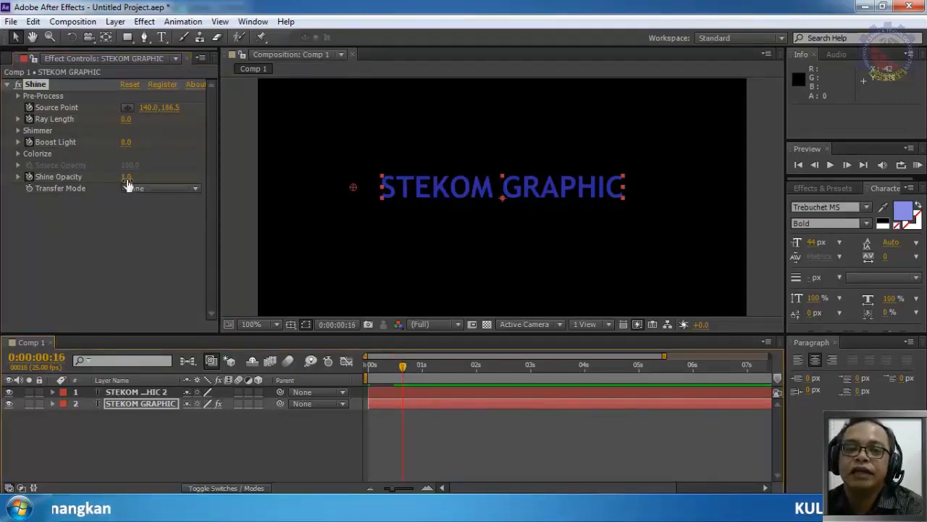
Step: At 0:00:00:16, keyframe Shine Opacity at 100 and Boost Light at 11
{"action": "left_click_drag", "start_coordinate": [127, 179], "coordinate": [220, 194]}
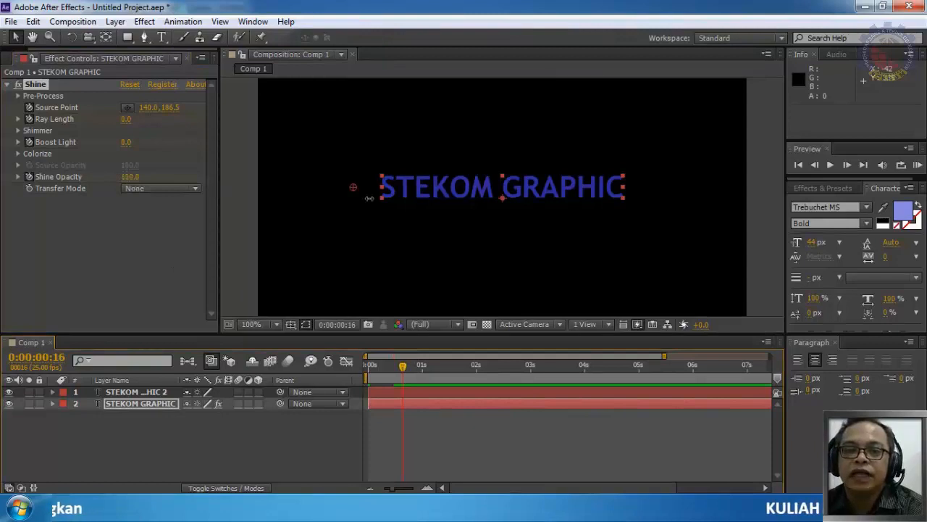
{"action": "left_click_drag", "start_coordinate": [370, 198], "coordinate": [369, 199]}
{"action": "left_click", "coordinate": [125, 144]}
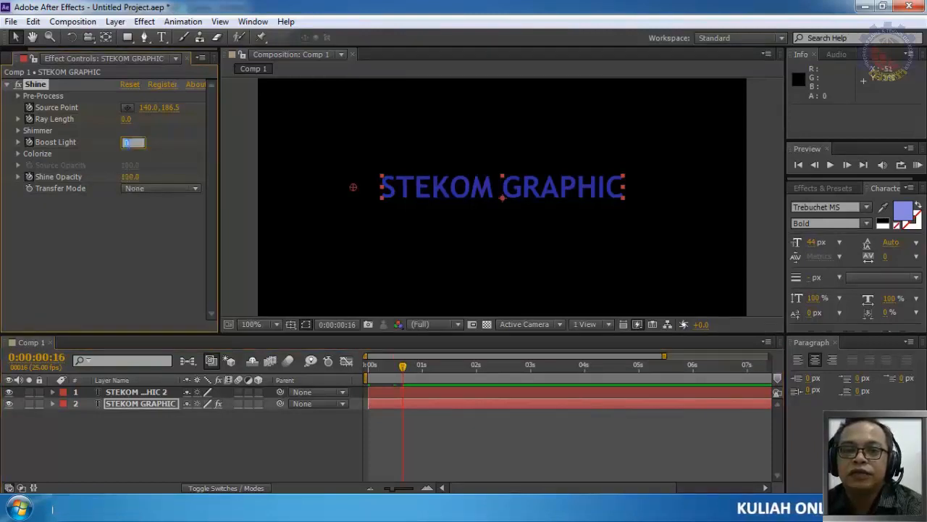
{"action": "type", "text": "1"}
{"action": "key", "text": "Return"}
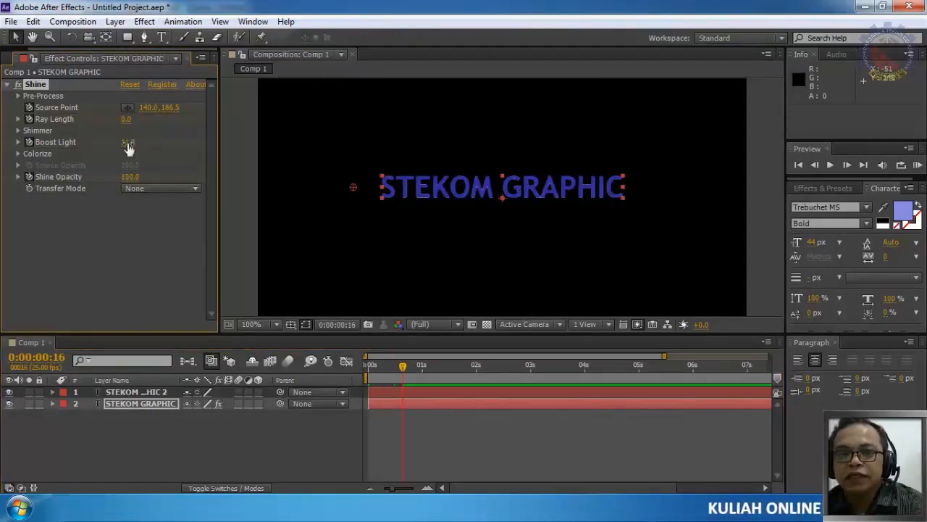
Step: At 0:00:00:16, set Ray Length to 4 and move the Shine source point to 194.0, 187.5 on the first letter
{"action": "left_click", "coordinate": [126, 120]}
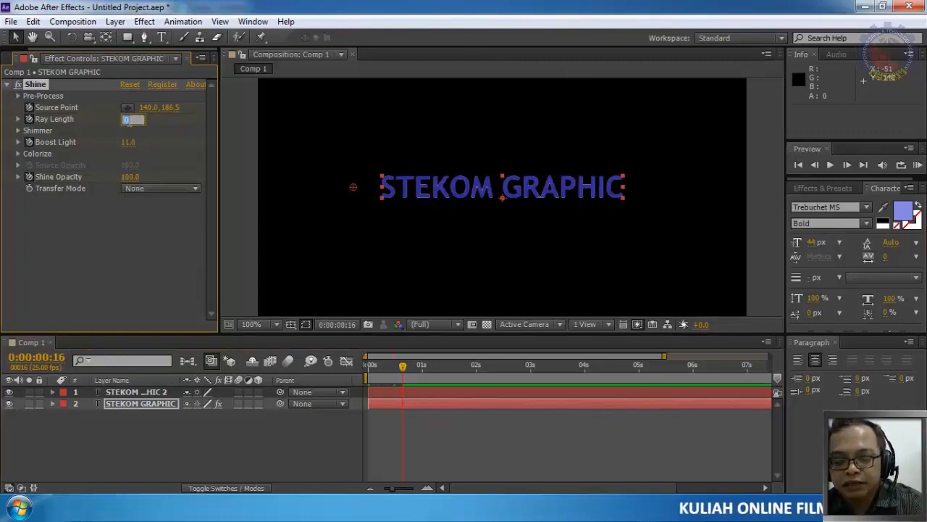
{"action": "type", "text": "5"}
{"action": "key", "text": "Return"}
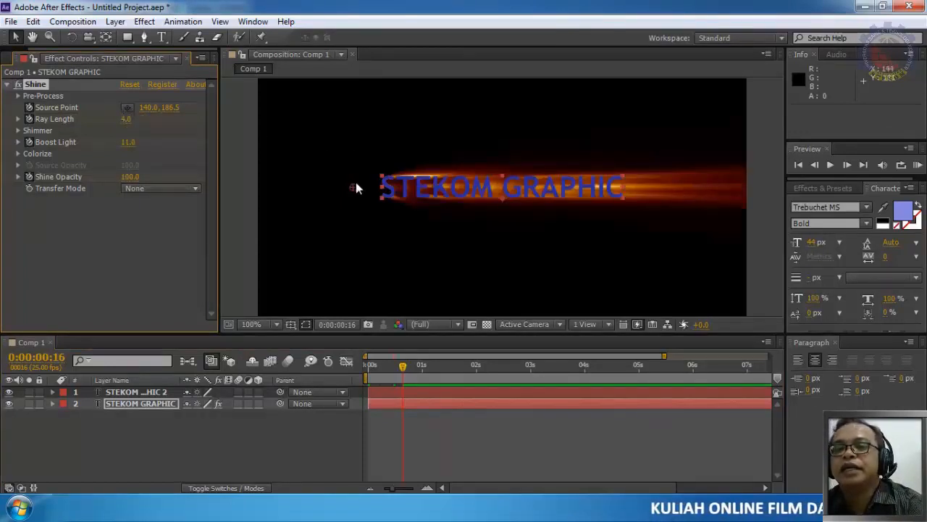
{"action": "left_click_drag", "start_coordinate": [354, 187], "coordinate": [392, 191]}
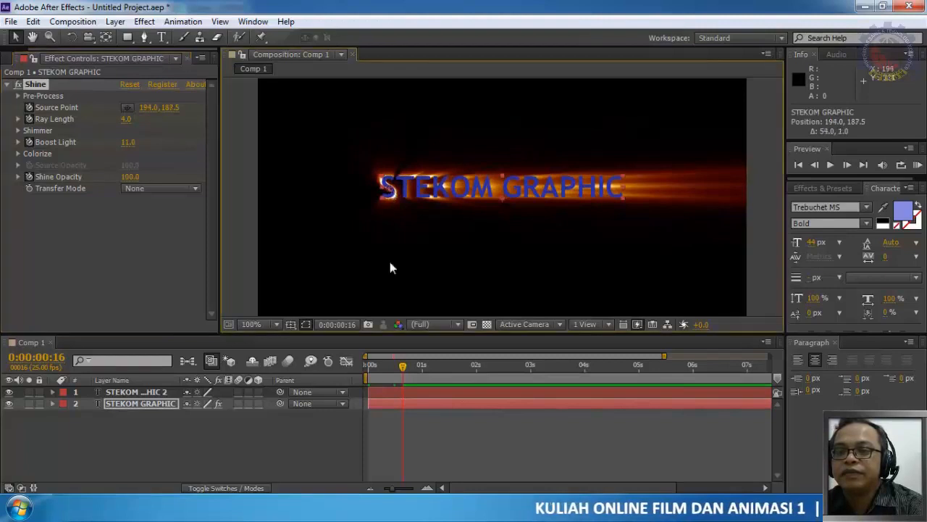
Step: At 0:00:06:01, keyframe the Shine source point at 574.0, 187.5 past the end of the text, with Ray Length 4
{"action": "left_click_drag", "start_coordinate": [403, 372], "coordinate": [640, 404]}
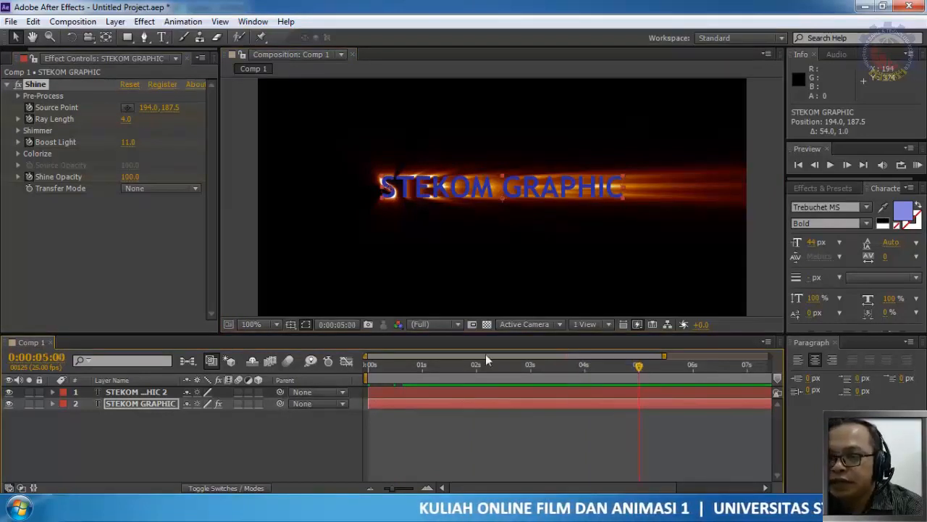
{"action": "left_click_drag", "start_coordinate": [664, 355], "coordinate": [771, 355]}
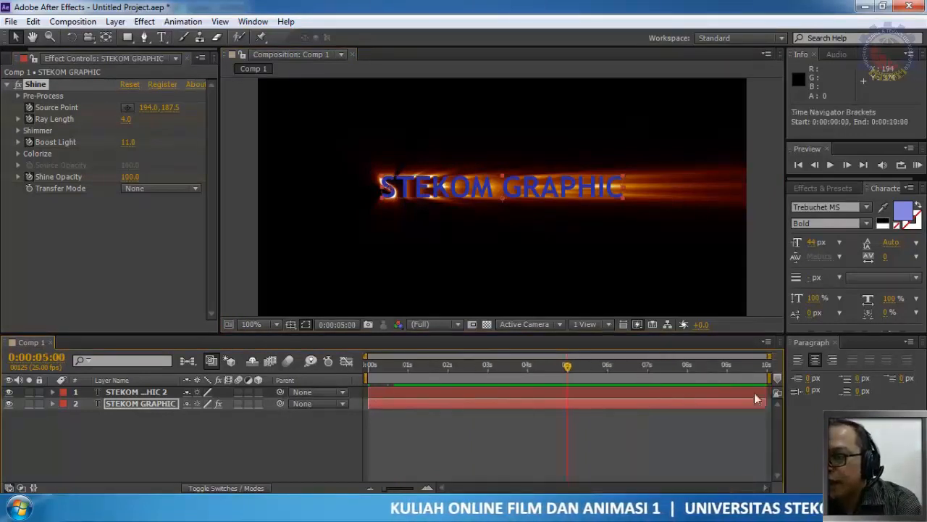
{"action": "left_click_drag", "start_coordinate": [568, 367], "coordinate": [607, 384]}
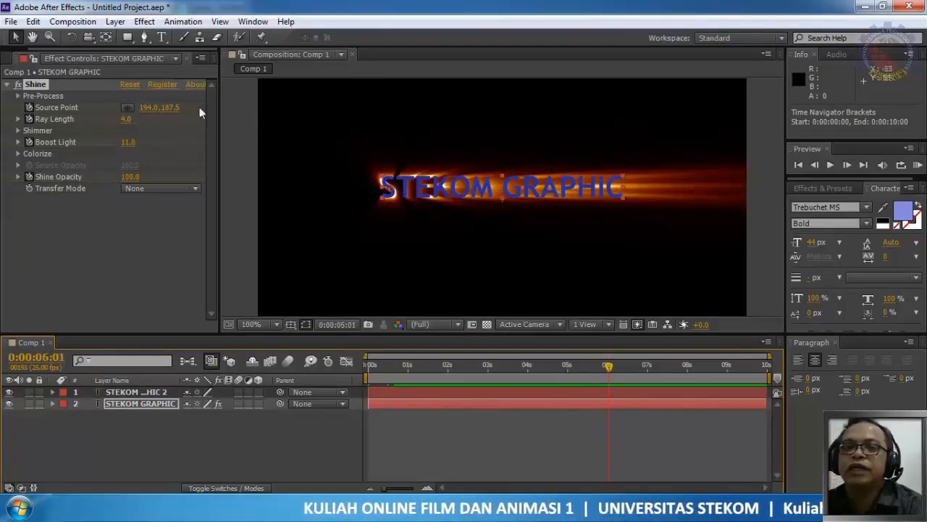
{"action": "left_click_drag", "start_coordinate": [147, 113], "coordinate": [453, 156]}
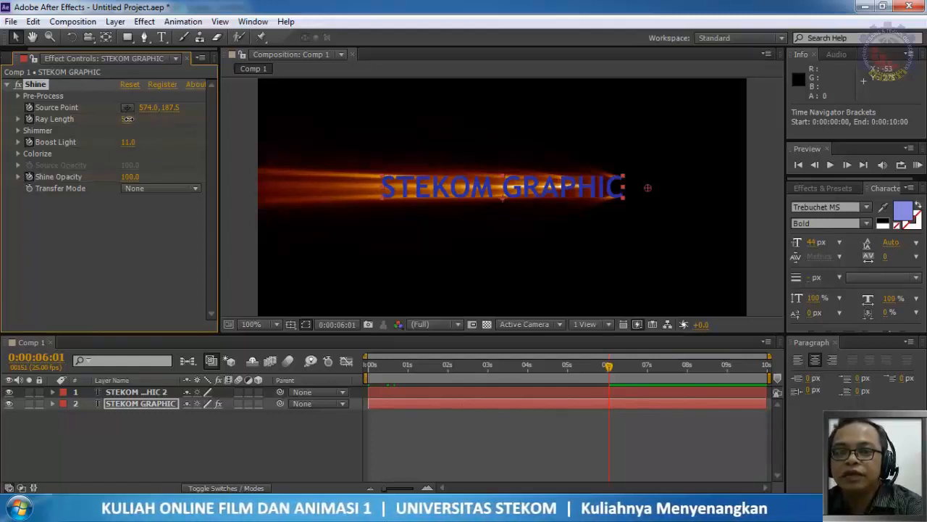
{"action": "left_click", "coordinate": [127, 119]}
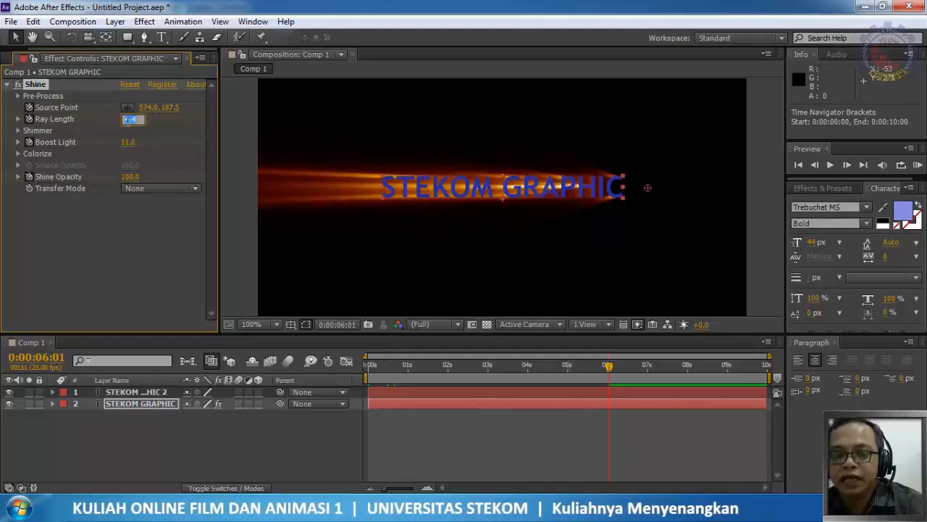
{"action": "type", "text": "0"}
{"action": "key", "text": "Return"}
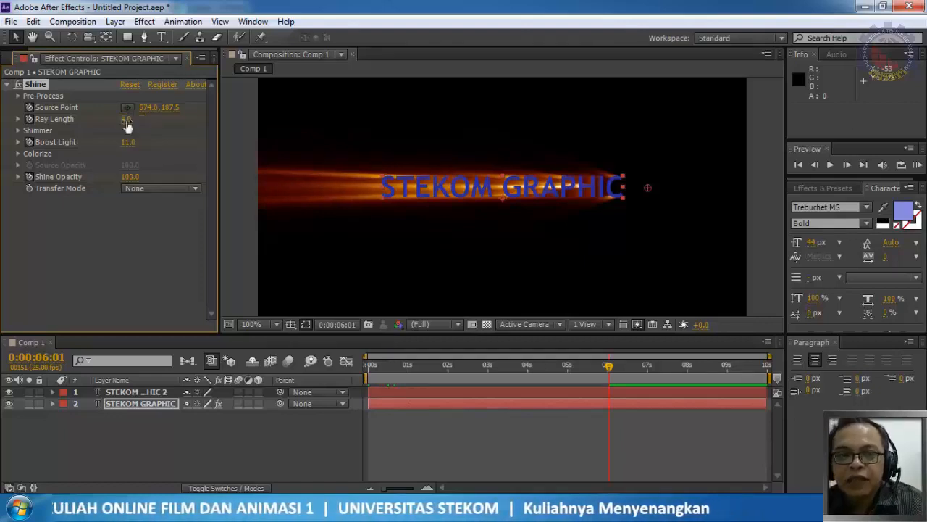
Step: At 0:00:06:01, keyframe Shine Boost Light at 11 and Shine Opacity at 100
{"action": "left_click", "coordinate": [128, 142]}
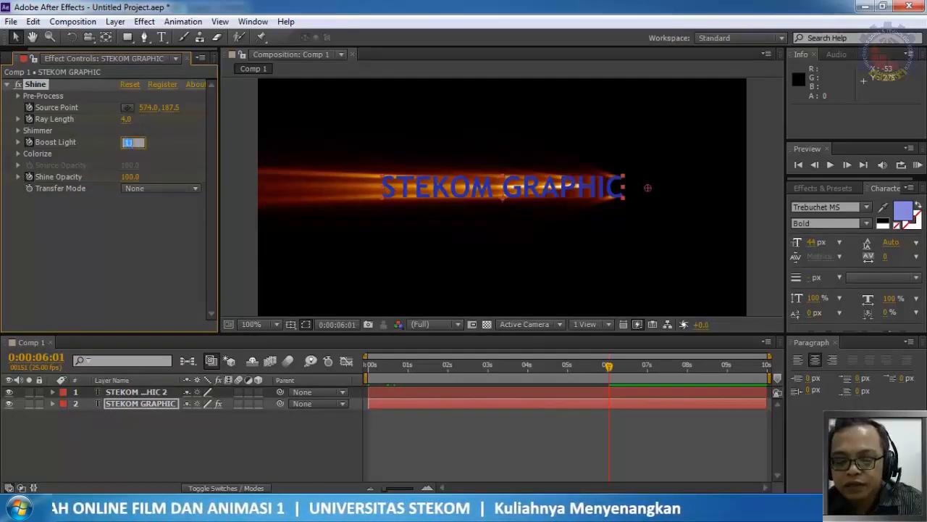
{"action": "type", "text": "1"}
{"action": "key", "text": "Return"}
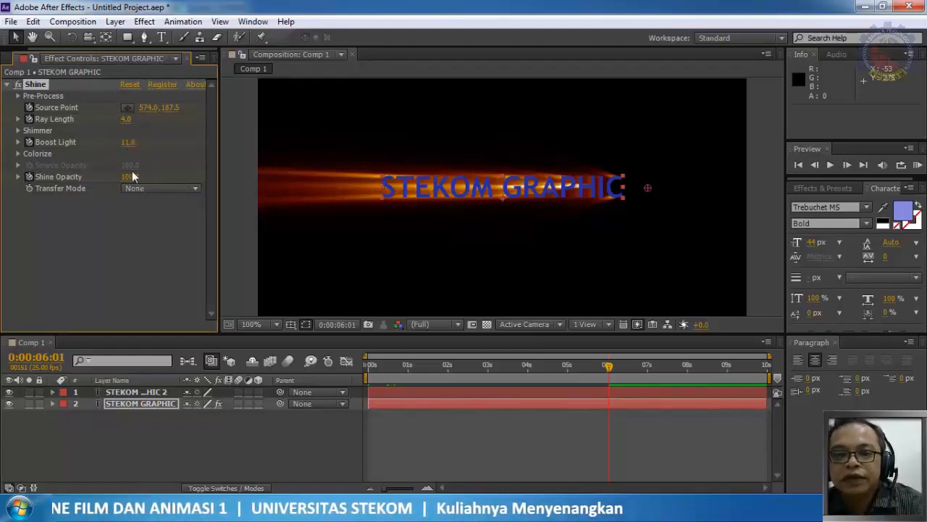
{"action": "left_click", "coordinate": [130, 177]}
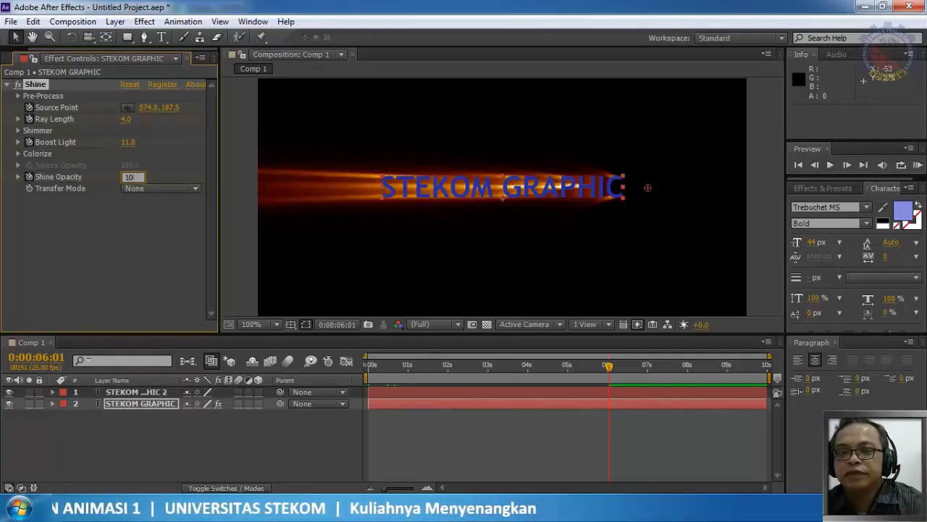
{"action": "key", "text": "Return"}
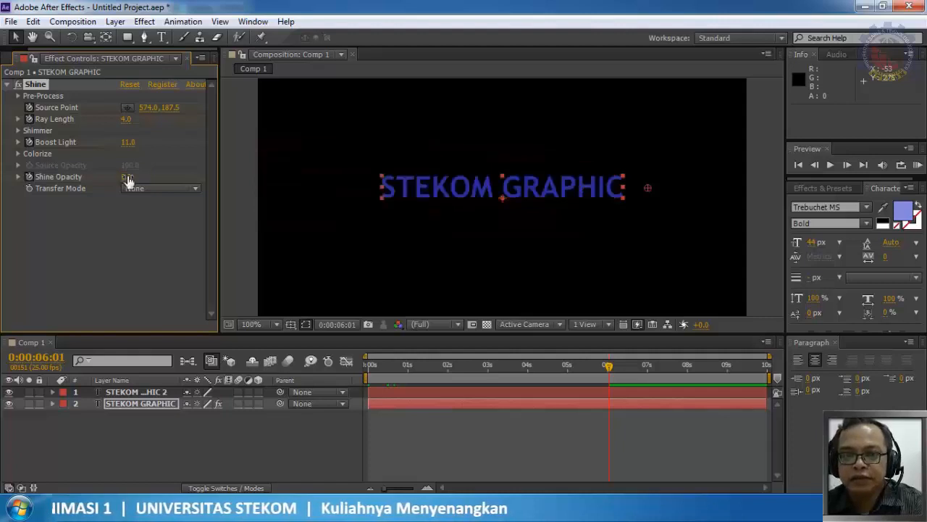
{"action": "left_click", "coordinate": [128, 178]}
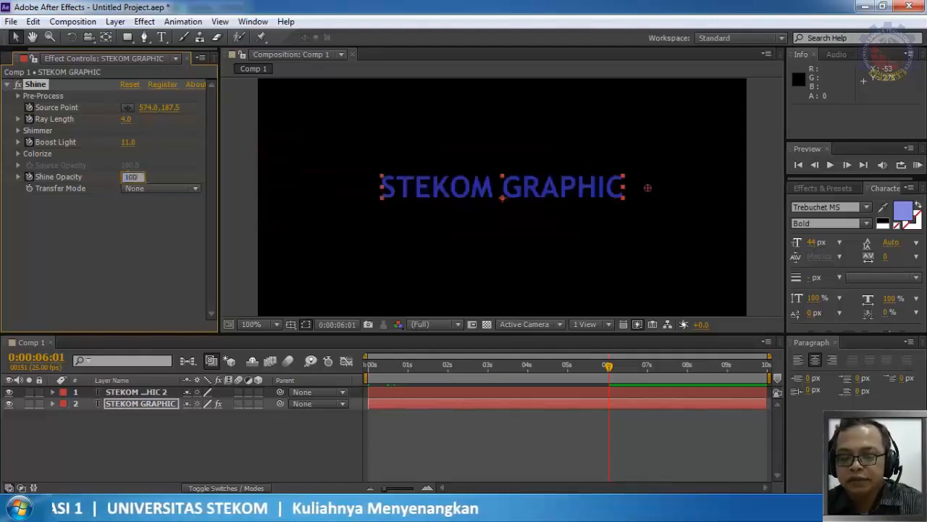
{"action": "key", "text": "Return"}
{"action": "left_click", "coordinate": [128, 142]}
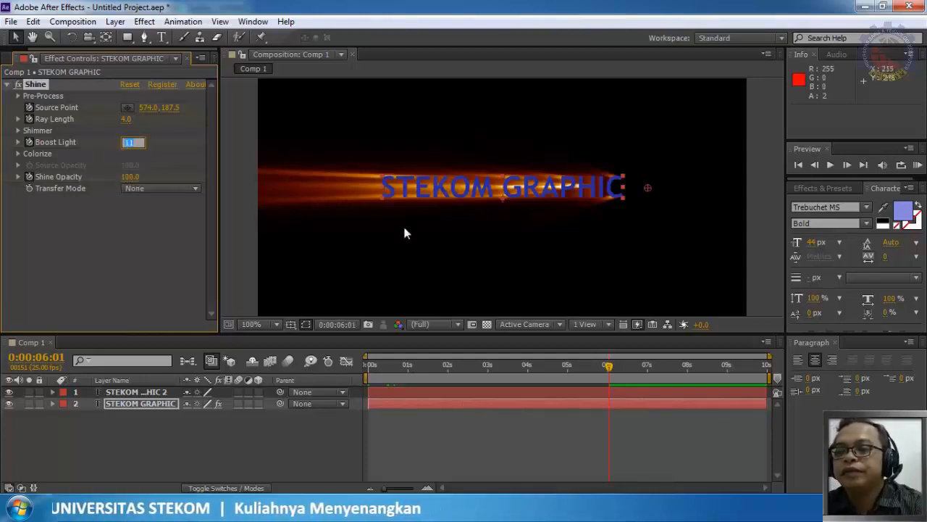
Step: At 0:00:06:07, keyframe Shine Ray Length, Boost Light and Shine Opacity all at 0
{"action": "left_click_drag", "start_coordinate": [611, 366], "coordinate": [621, 365]}
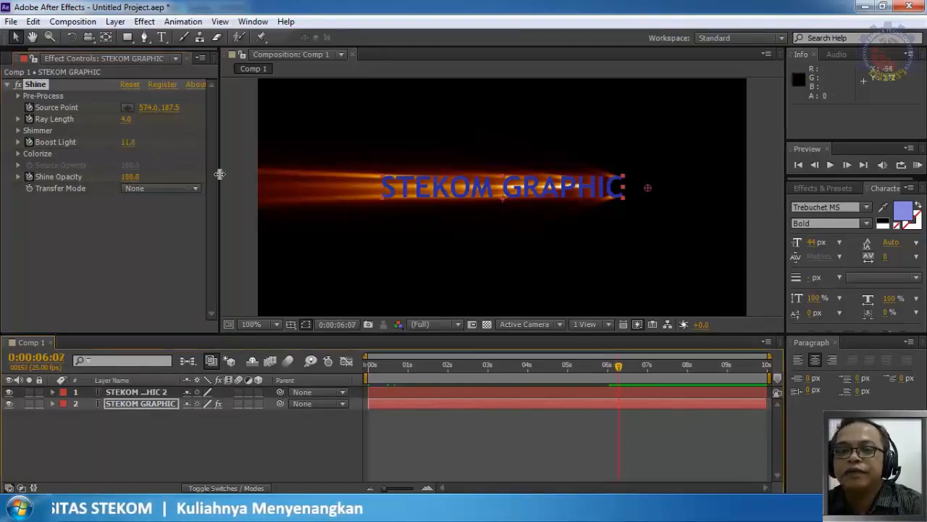
{"action": "left_click", "coordinate": [126, 119]}
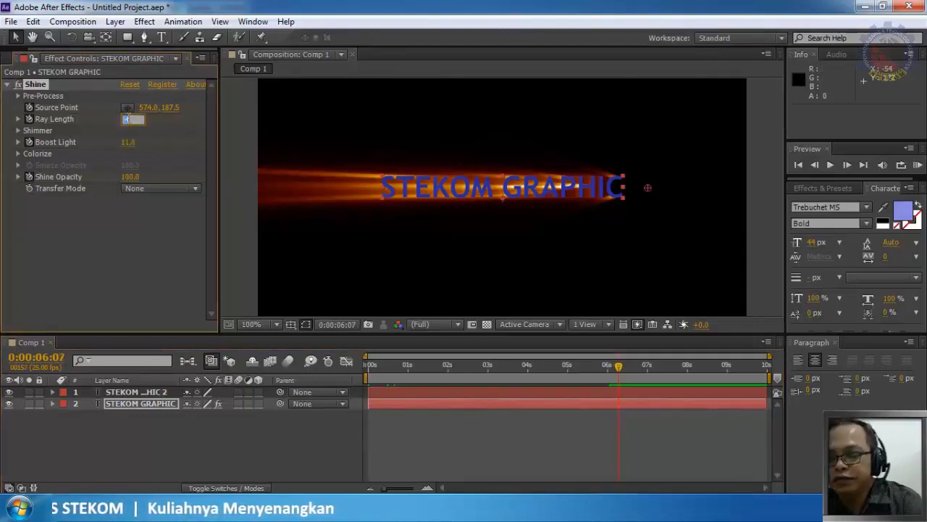
{"action": "left_click", "coordinate": [128, 143]}
{"action": "type", "text": "0"}
{"action": "left_click", "coordinate": [130, 176]}
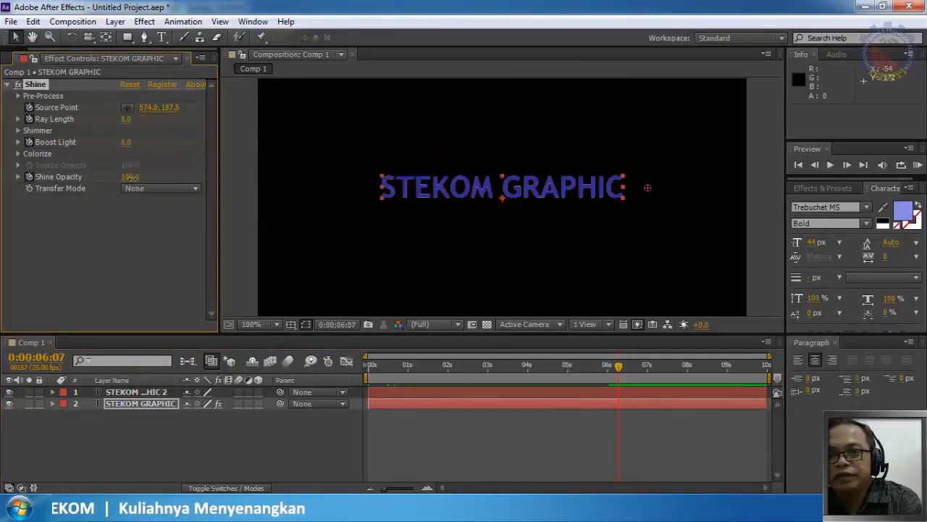
{"action": "type", "text": "0"}
{"action": "key", "text": "Return"}
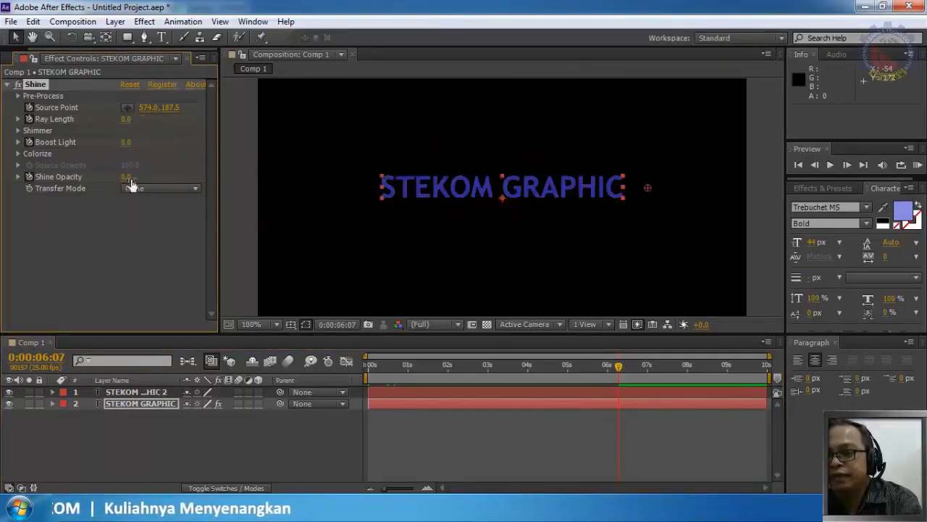
Step: Play a RAM preview of the Shine sweep from the start of the composition and stop it
{"action": "left_click", "coordinate": [369, 365]}
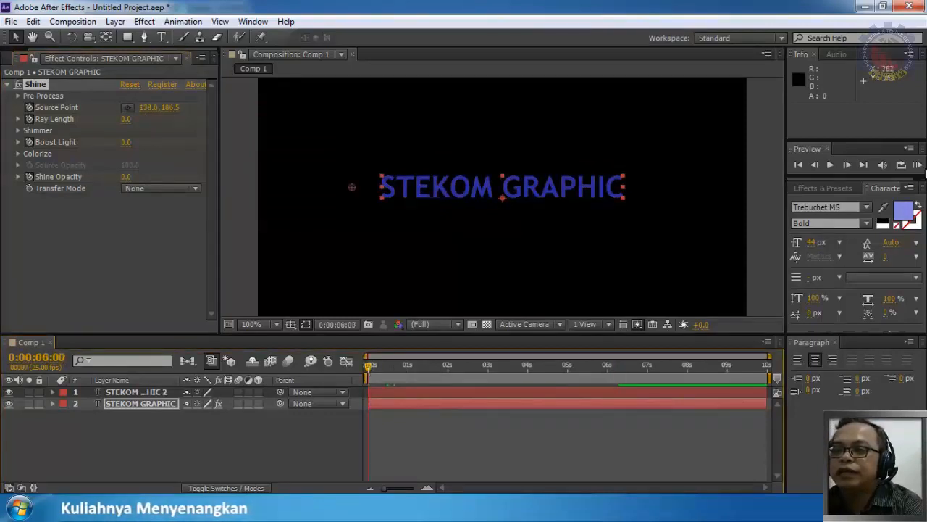
{"action": "left_click", "coordinate": [917, 165]}
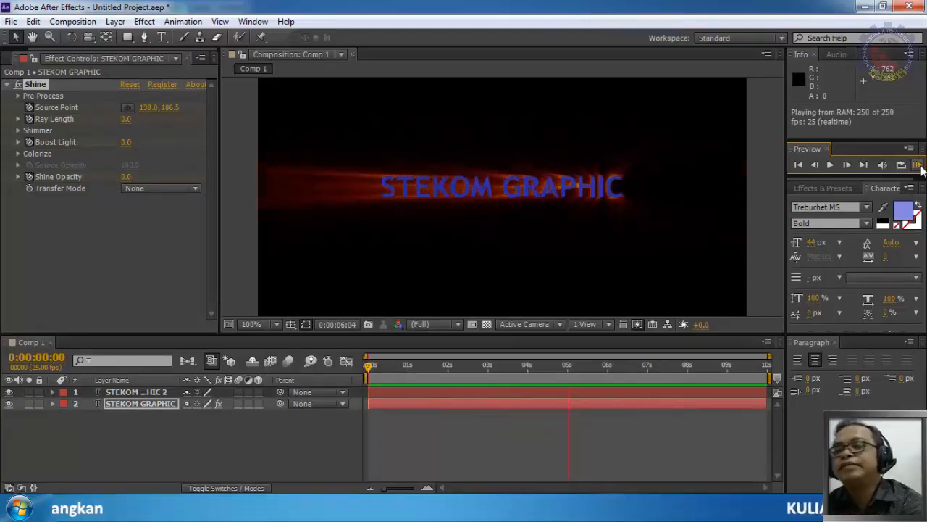
{"action": "left_click", "coordinate": [918, 165]}
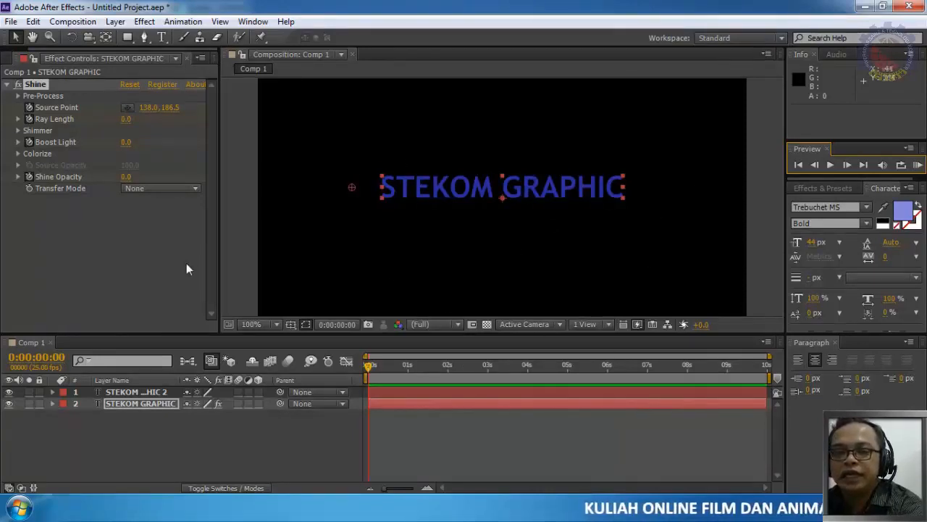
Step: Remove the Shine effect from the STEKOM GRAPHIC layer
{"action": "left_click", "coordinate": [42, 227]}
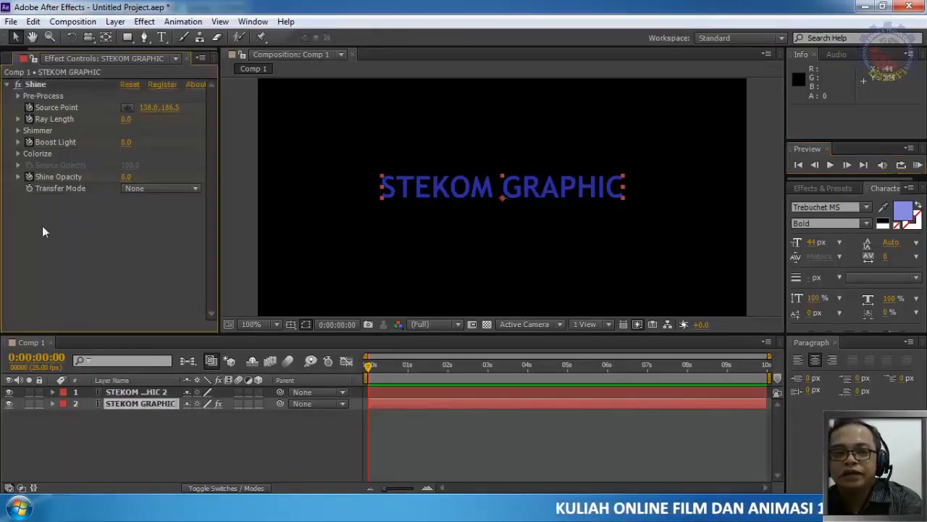
{"action": "left_click", "coordinate": [37, 88]}
{"action": "key", "text": "Delete"}
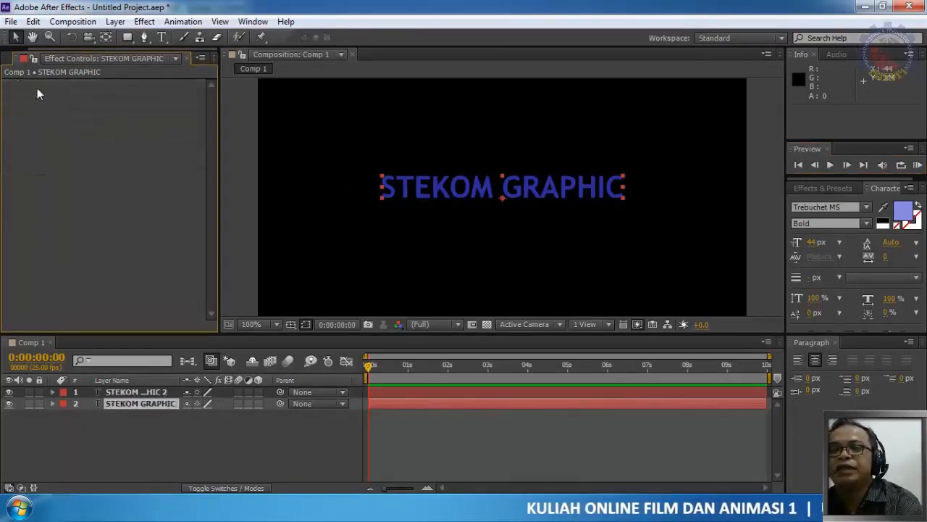
Step: Delete both STEKOM GRAPHIC text layers from Comp 1
{"action": "left_click", "coordinate": [454, 189]}
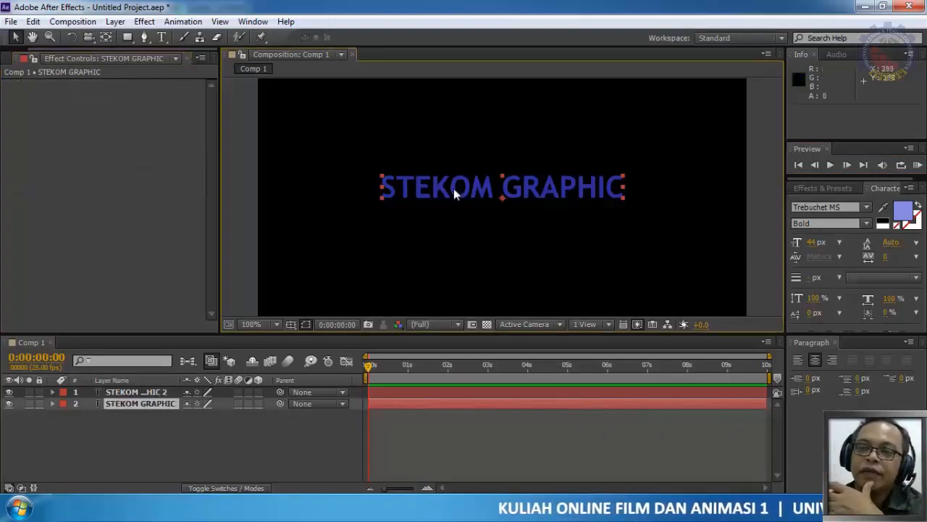
{"action": "key", "text": "Delete"}
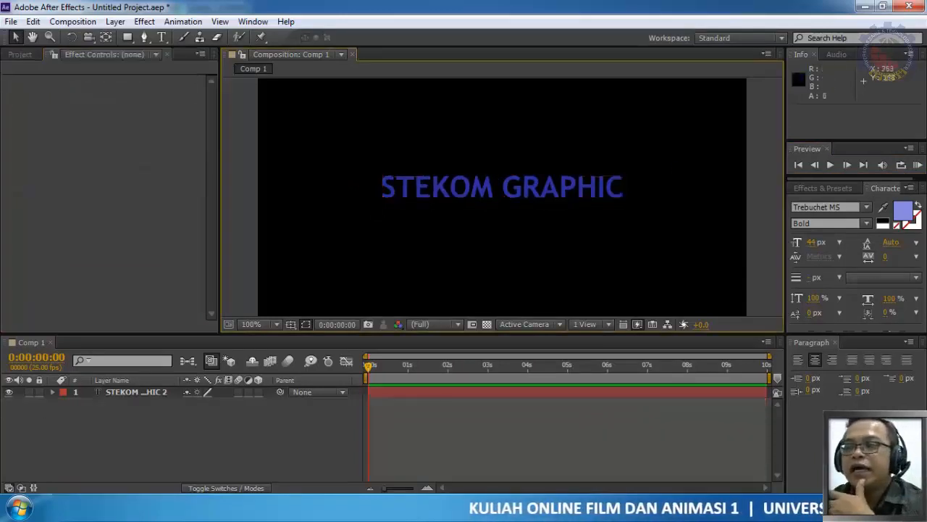
{"action": "left_click", "coordinate": [29, 56]}
{"action": "left_click", "coordinate": [17, 42]}
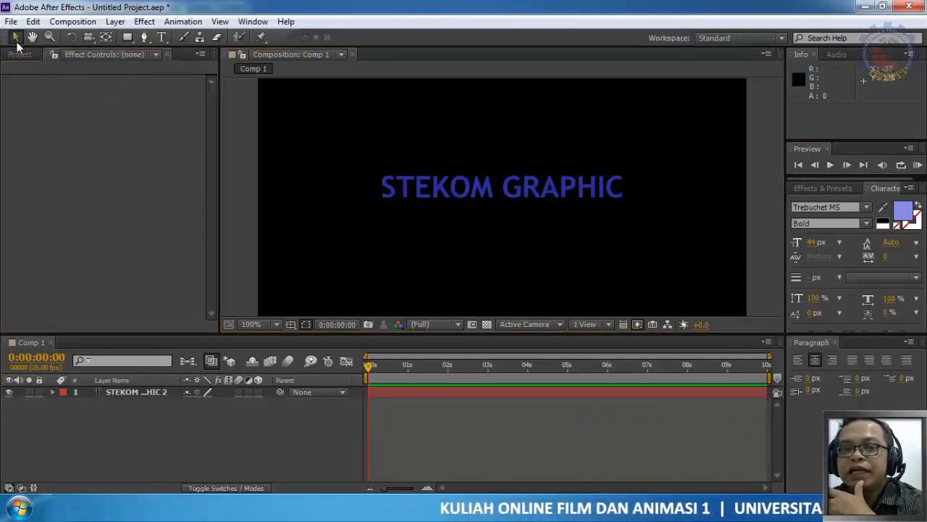
{"action": "left_click", "coordinate": [144, 391]}
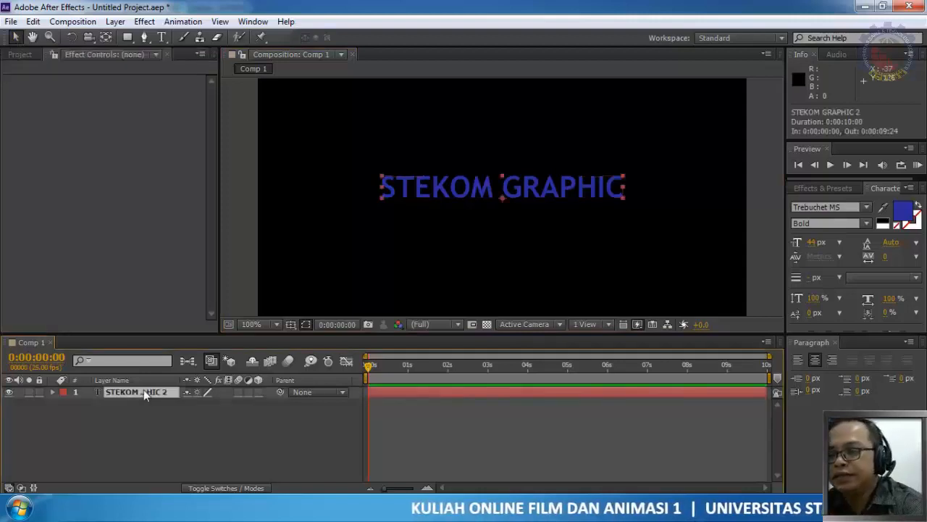
{"action": "key", "text": "Delete"}
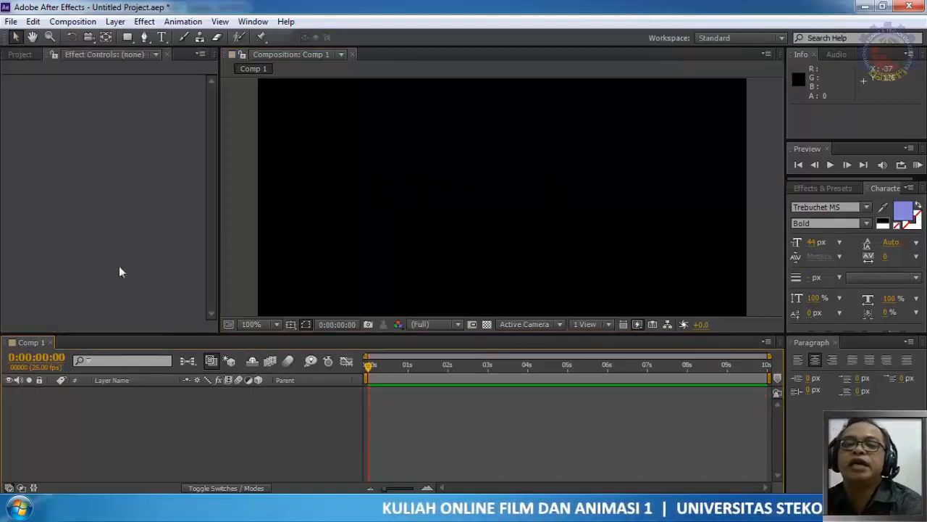
Step: Create a white (FFFFFF) solid layer named bg at 720 x 405 px in Comp 1
{"action": "left_click", "coordinate": [18, 54]}
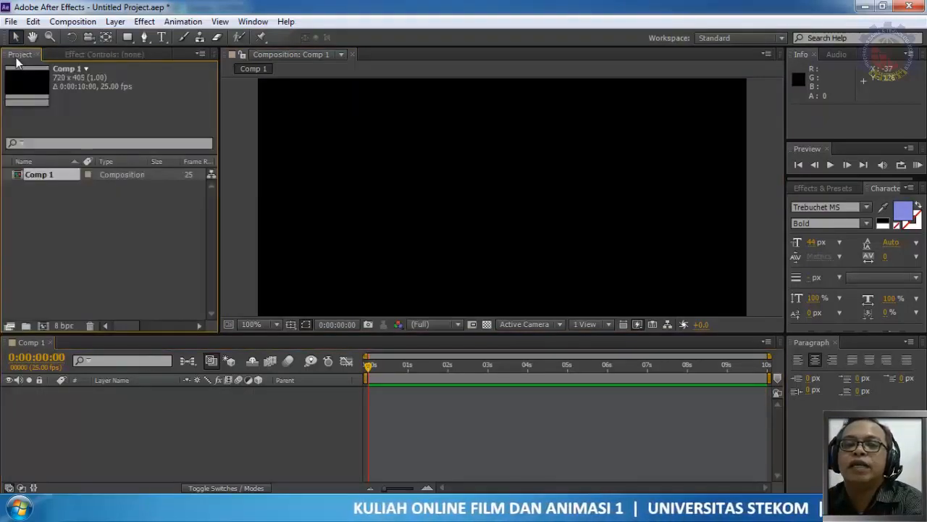
{"action": "right_click", "coordinate": [125, 417]}
{"action": "mouse_move", "coordinate": [158, 270]}
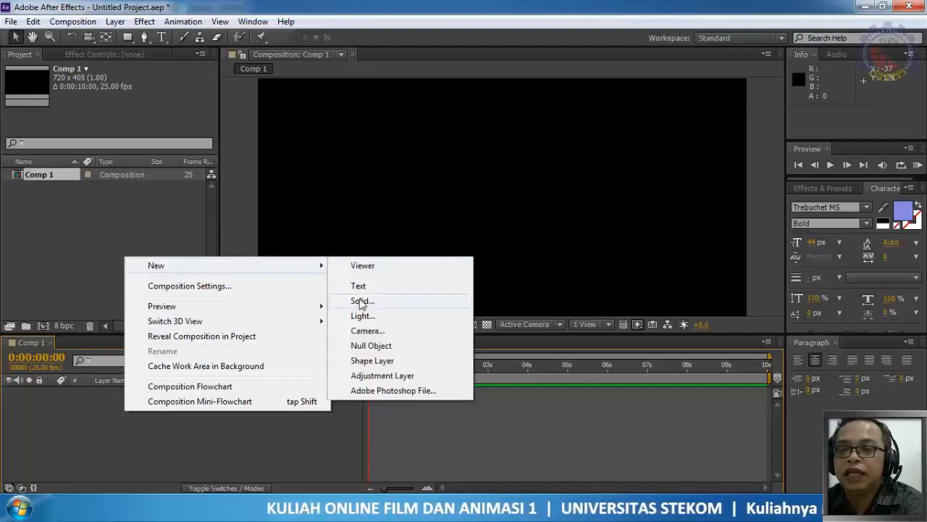
{"action": "left_click", "coordinate": [361, 303]}
{"action": "left_click", "coordinate": [457, 335]}
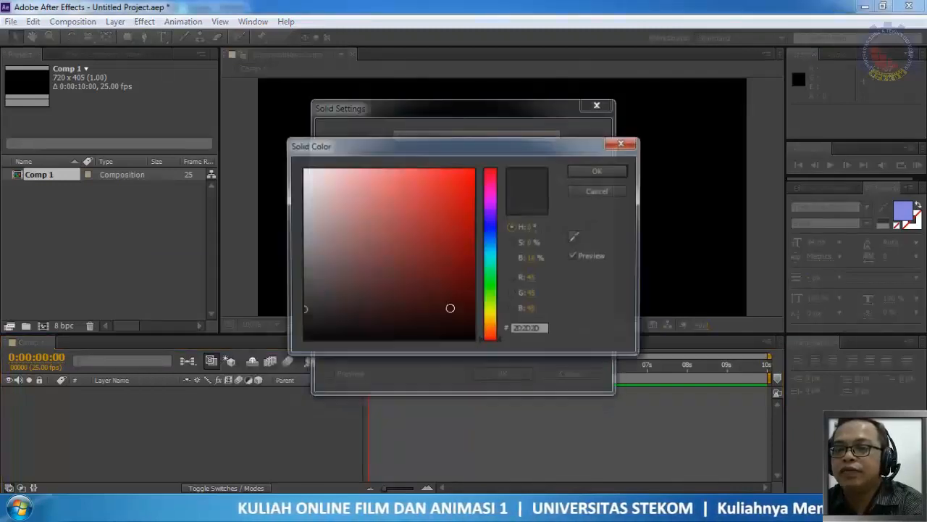
{"action": "left_click_drag", "start_coordinate": [418, 250], "coordinate": [265, 166]}
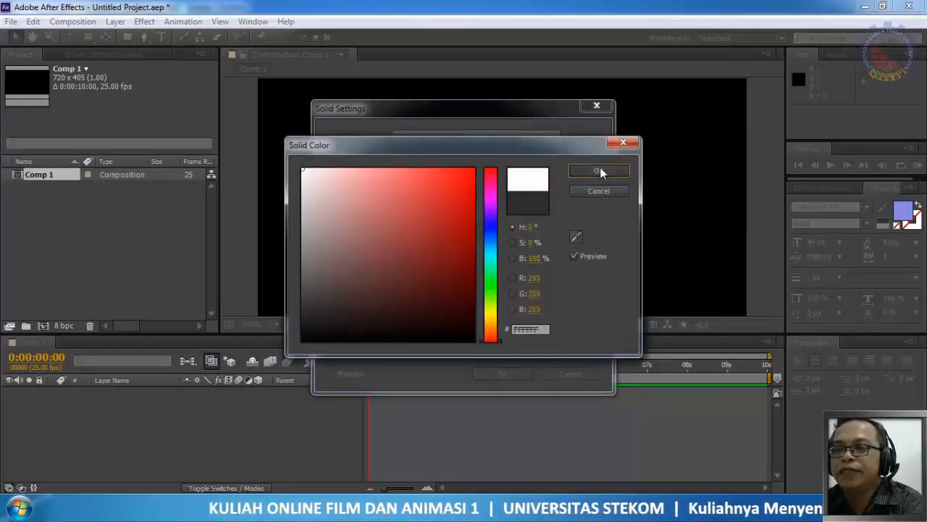
{"action": "left_click", "coordinate": [598, 171]}
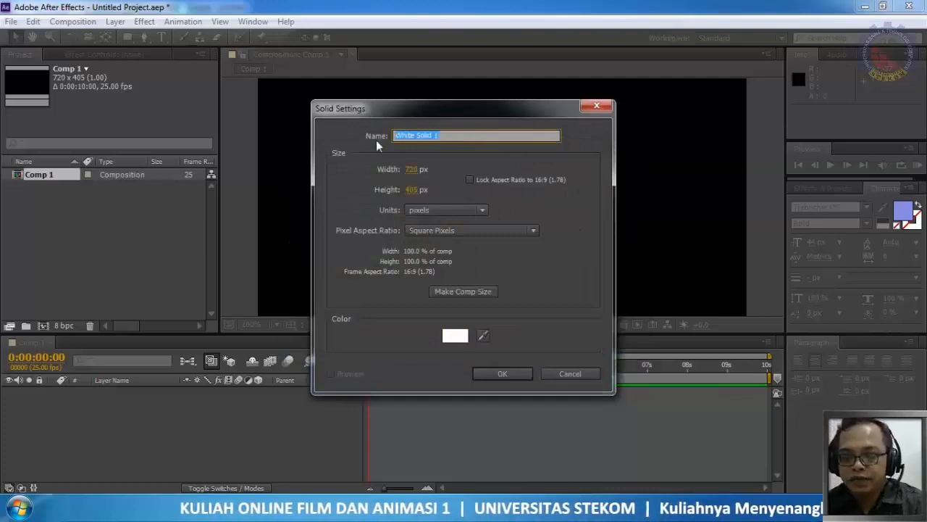
{"action": "type", "text": "bg"}
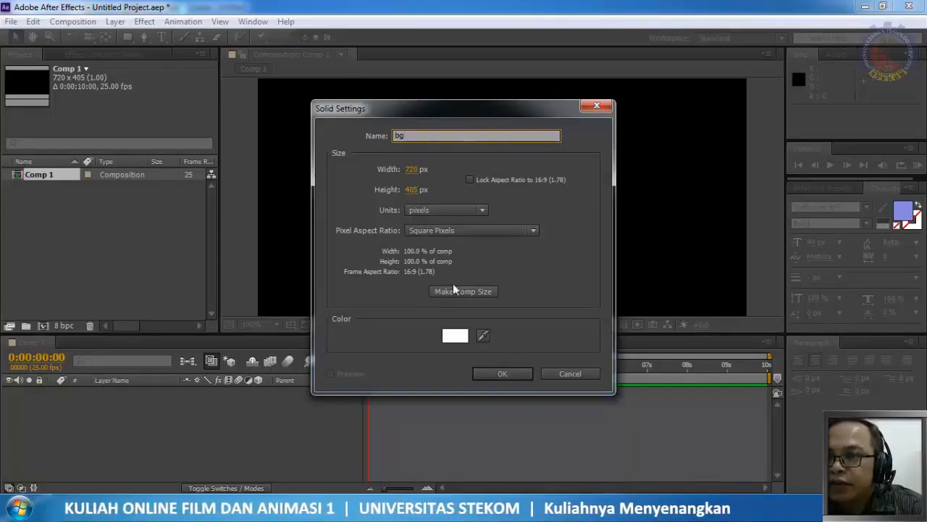
{"action": "left_click", "coordinate": [510, 376]}
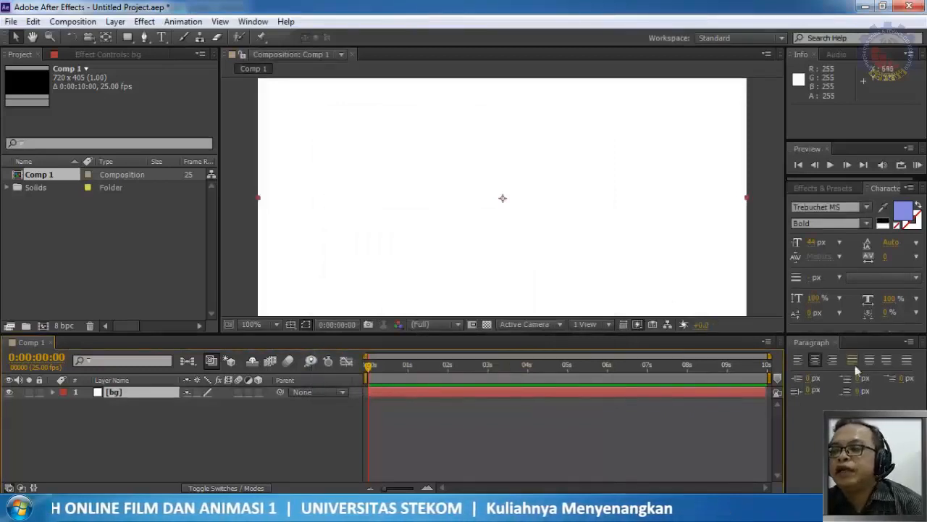
Step: Find the Ramp effect by searching for "ramp" and apply it to the bg solid
{"action": "left_click", "coordinate": [842, 186]}
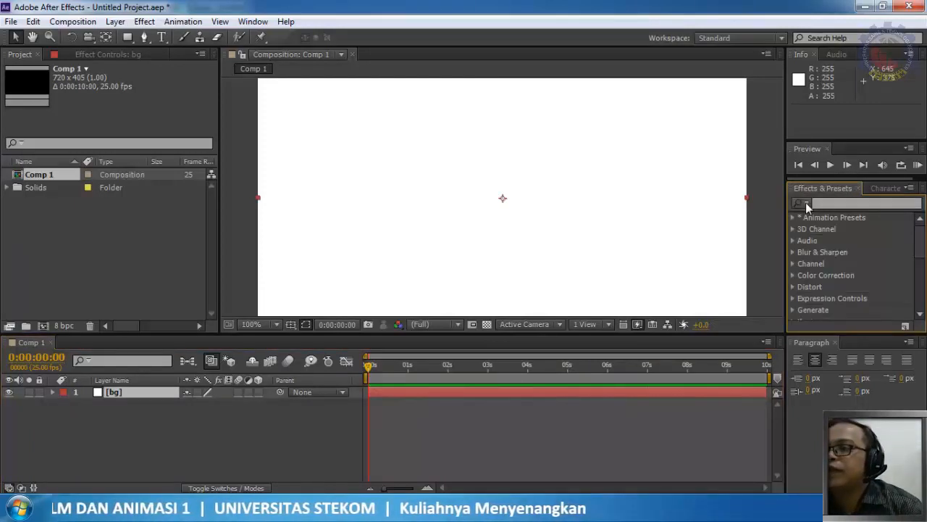
{"action": "left_click", "coordinate": [821, 203]}
{"action": "type", "text": "r"}
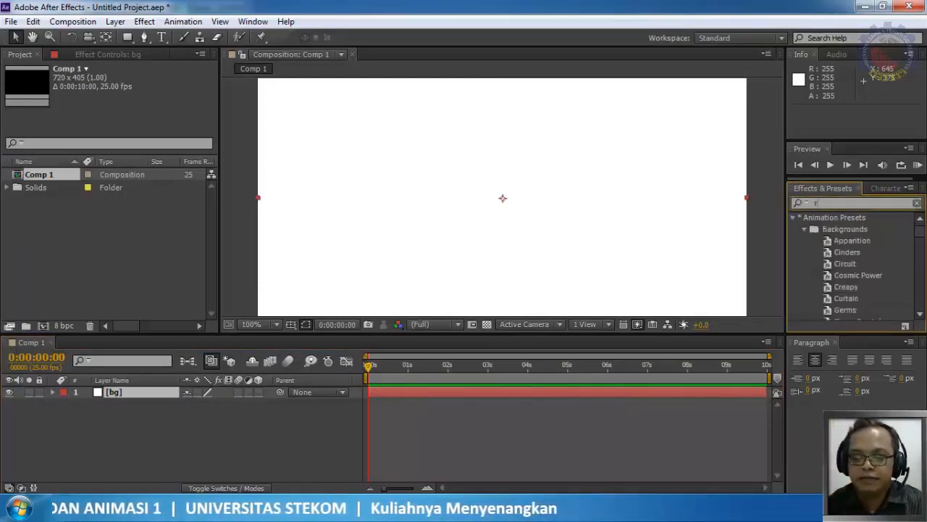
{"action": "type", "text": "amp"}
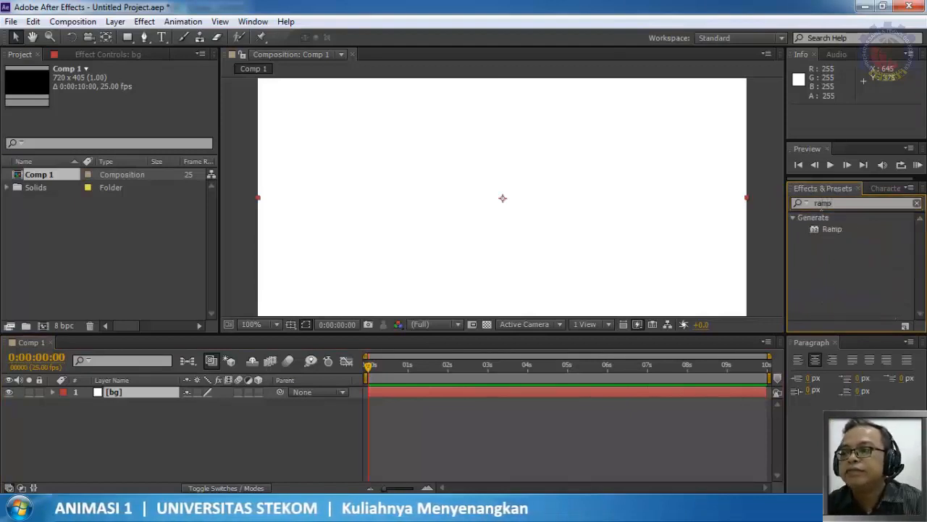
{"action": "left_click_drag", "start_coordinate": [831, 229], "coordinate": [507, 217]}
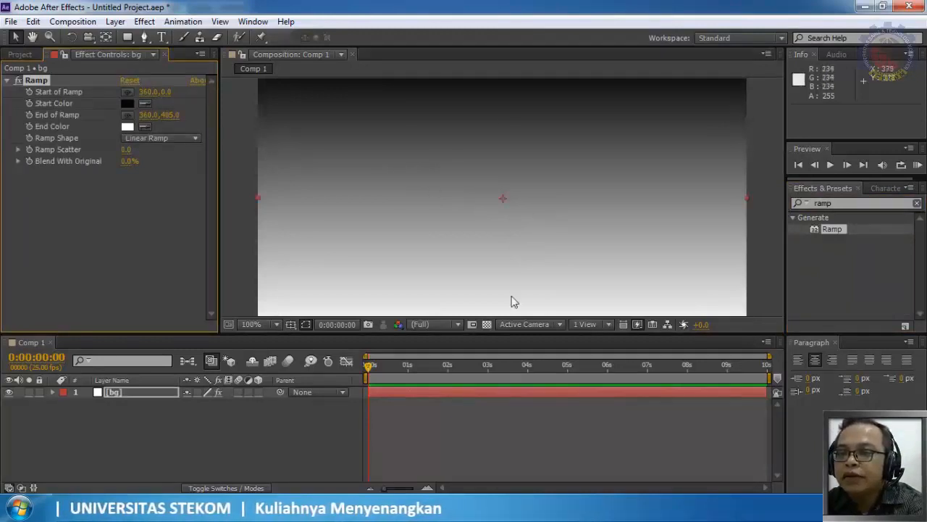
Step: Make the gradient run horizontally, with the End of Ramp at 718.0, 201.0 and the Start of Ramp at -2.0, 200.0
{"action": "scroll", "coordinate": [587, 232], "scroll_direction": "down", "scroll_amount": 1}
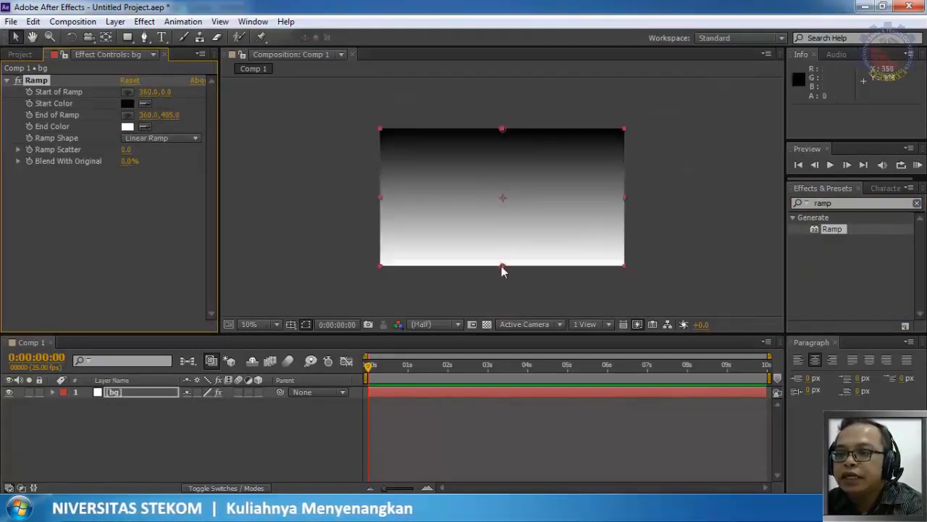
{"action": "left_click_drag", "start_coordinate": [501, 266], "coordinate": [624, 203]}
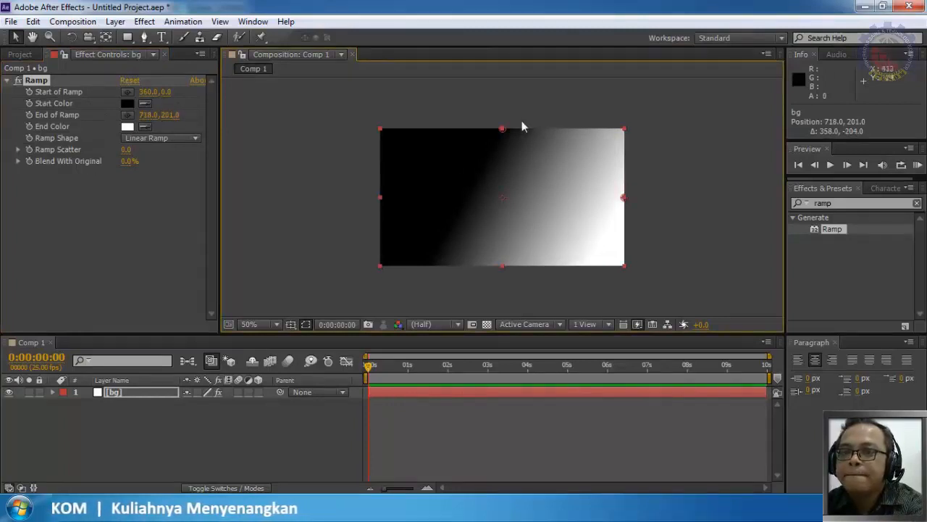
{"action": "left_click_drag", "start_coordinate": [499, 130], "coordinate": [377, 201]}
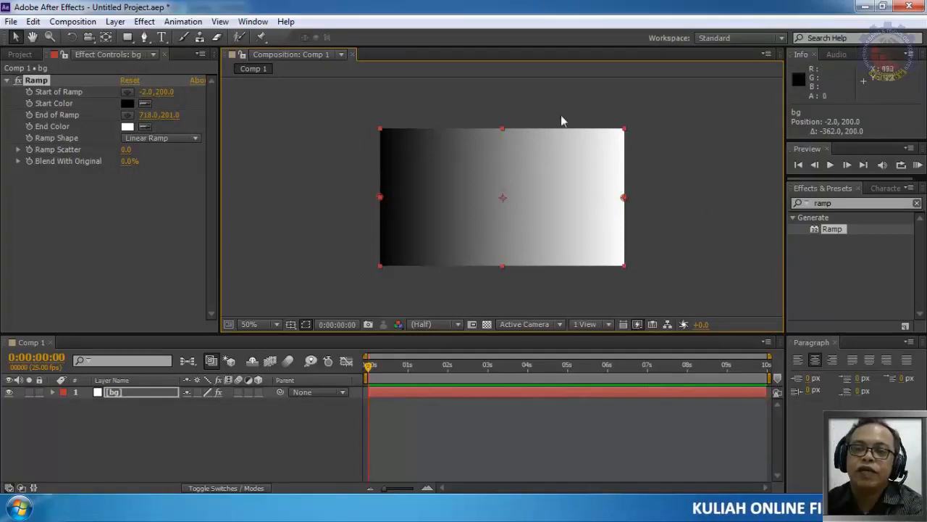
Step: Find the Colorama effect by searching for "colora" and apply it to the bg solid
{"action": "left_click", "coordinate": [839, 204]}
{"action": "type", "text": "col"}
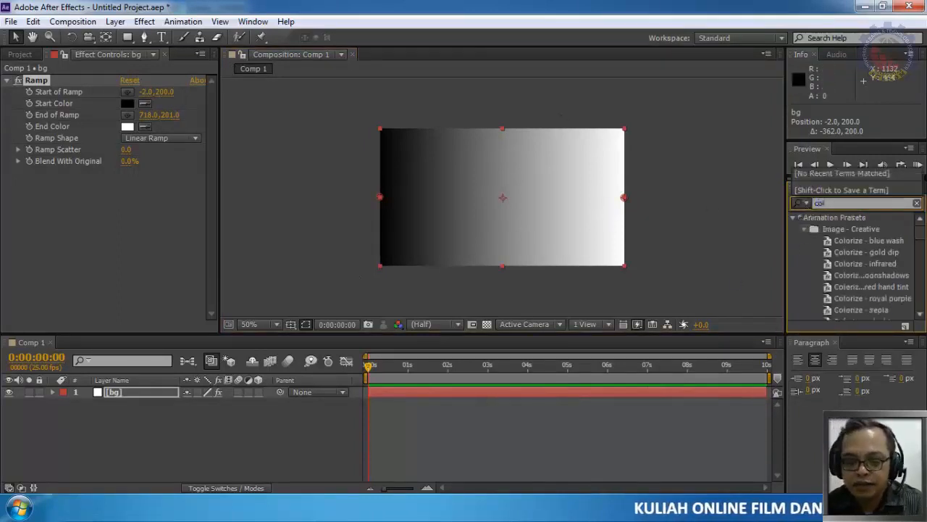
{"action": "type", "text": "ora"}
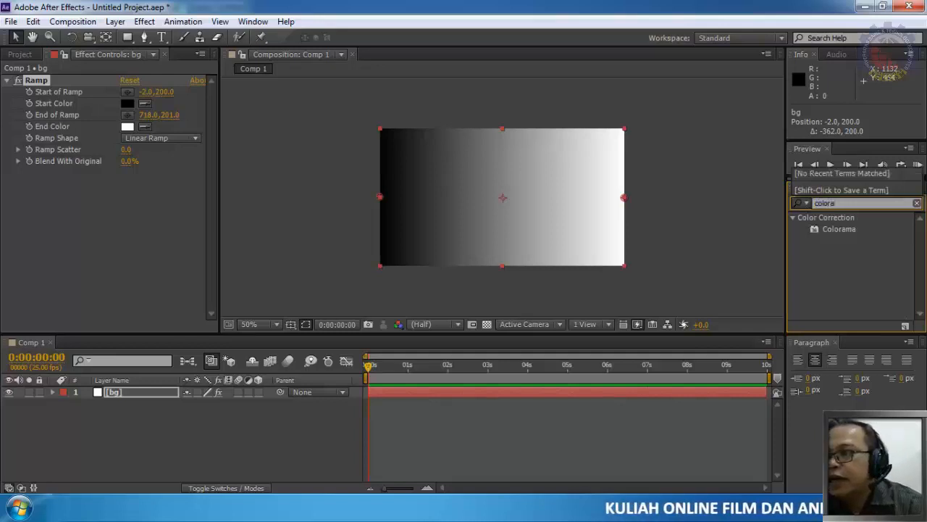
{"action": "left_click", "coordinate": [849, 232]}
{"action": "left_click_drag", "start_coordinate": [848, 231], "coordinate": [555, 233]}
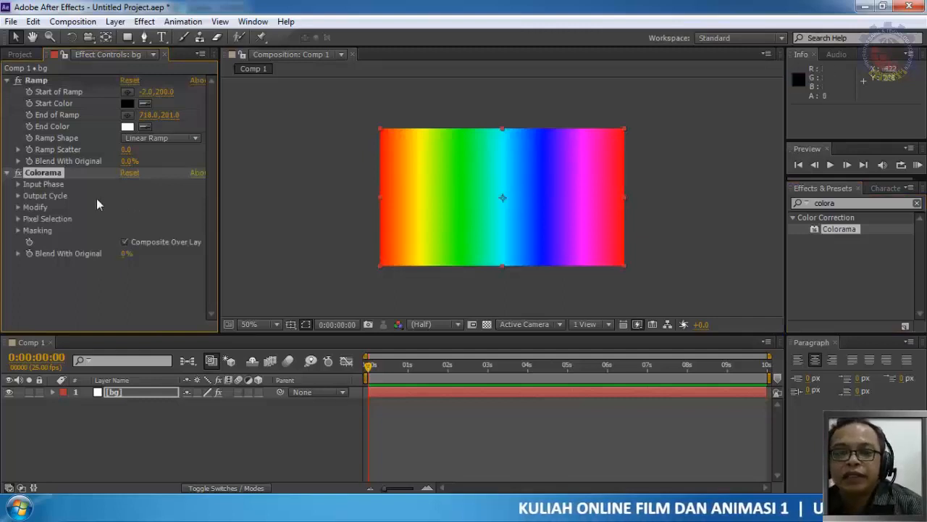
Step: Expand Colorama's Output Cycle, and turn the Ramp effect off and back on to compare the coloring without the gradient
{"action": "left_click", "coordinate": [18, 195]}
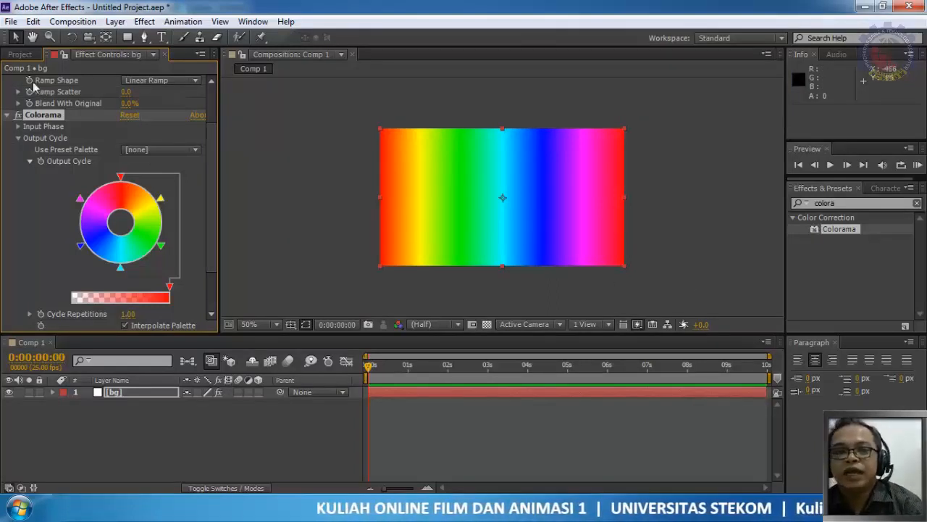
{"action": "scroll", "coordinate": [135, 145], "scroll_direction": "up", "scroll_amount": 2}
{"action": "left_click", "coordinate": [17, 80]}
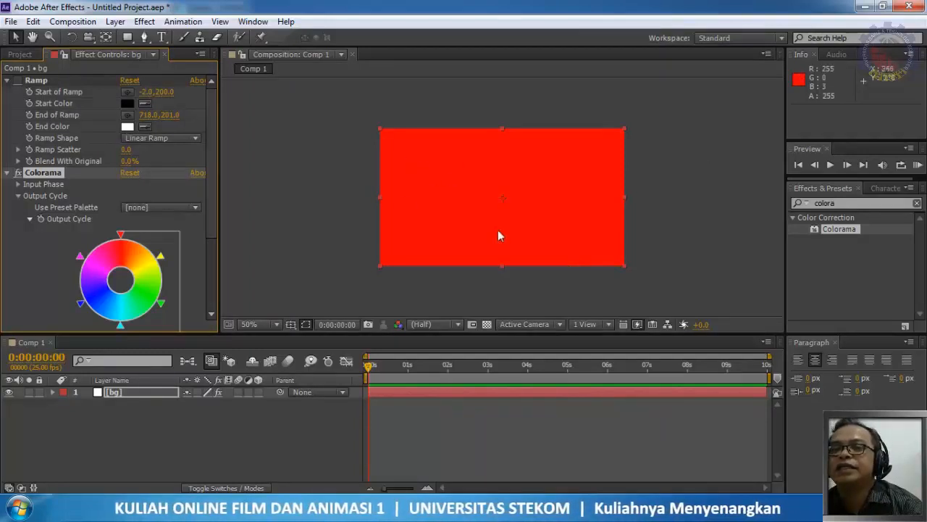
{"action": "left_click", "coordinate": [17, 80]}
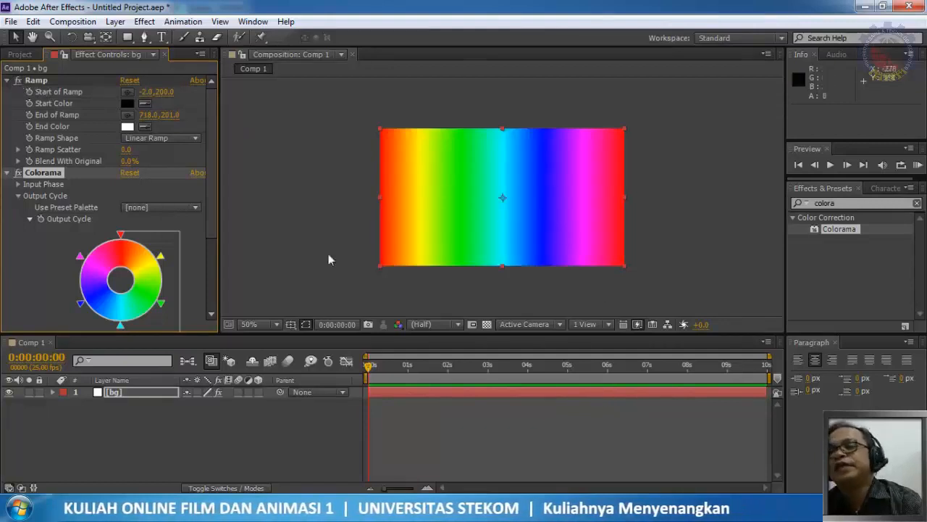
Step: Apply the Copper preset palette to Colorama's Output Cycle, look over the color wheel, and deselect the bg layer
{"action": "left_click", "coordinate": [157, 208]}
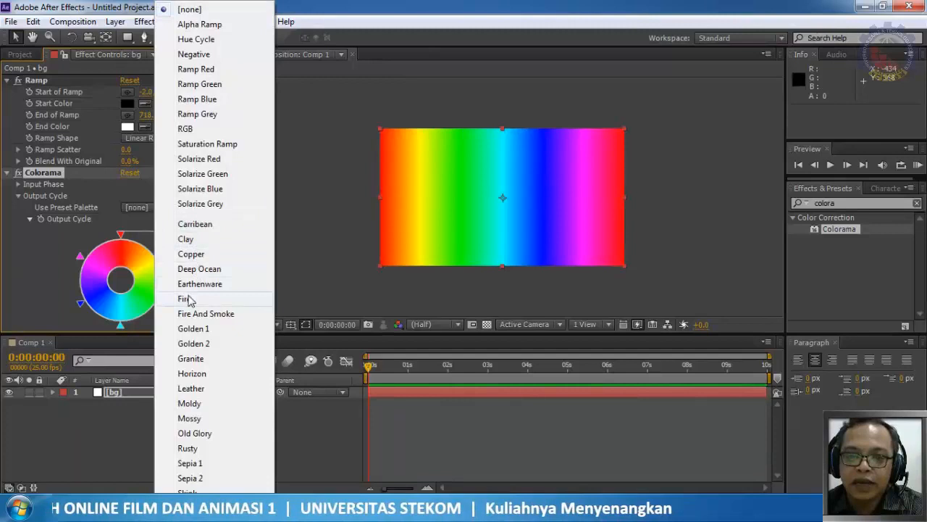
{"action": "left_click", "coordinate": [195, 254]}
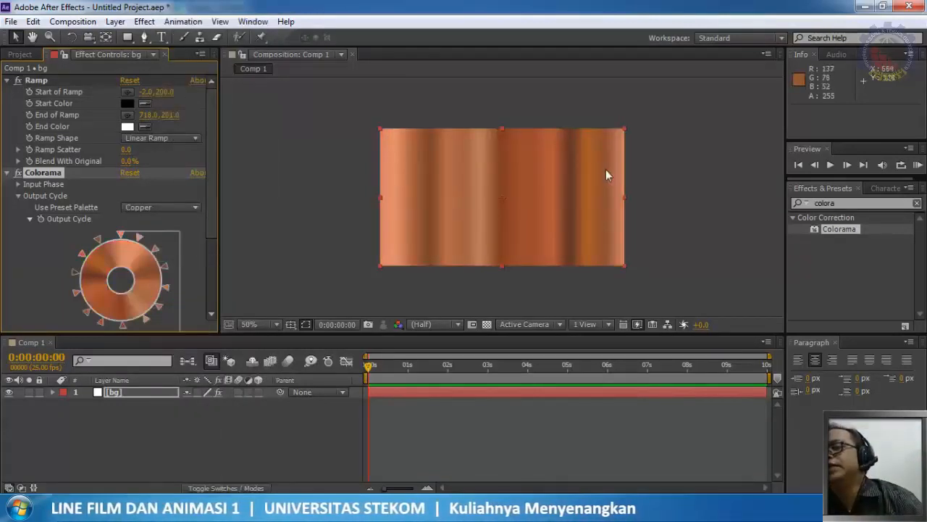
{"action": "left_click", "coordinate": [140, 241]}
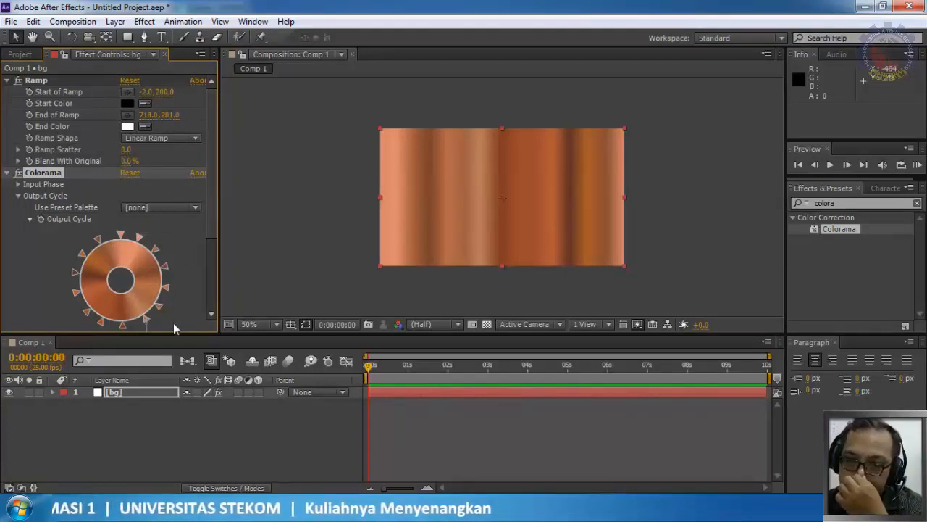
{"action": "scroll", "coordinate": [194, 283], "scroll_direction": "down", "scroll_amount": 2}
{"action": "scroll", "coordinate": [196, 250], "scroll_direction": "down", "scroll_amount": 3}
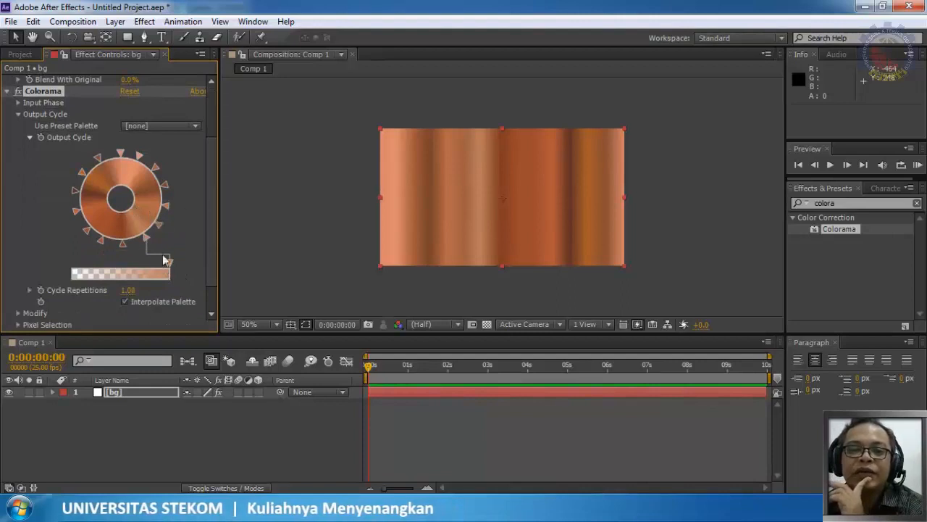
{"action": "scroll", "coordinate": [171, 233], "scroll_direction": "up", "scroll_amount": 3}
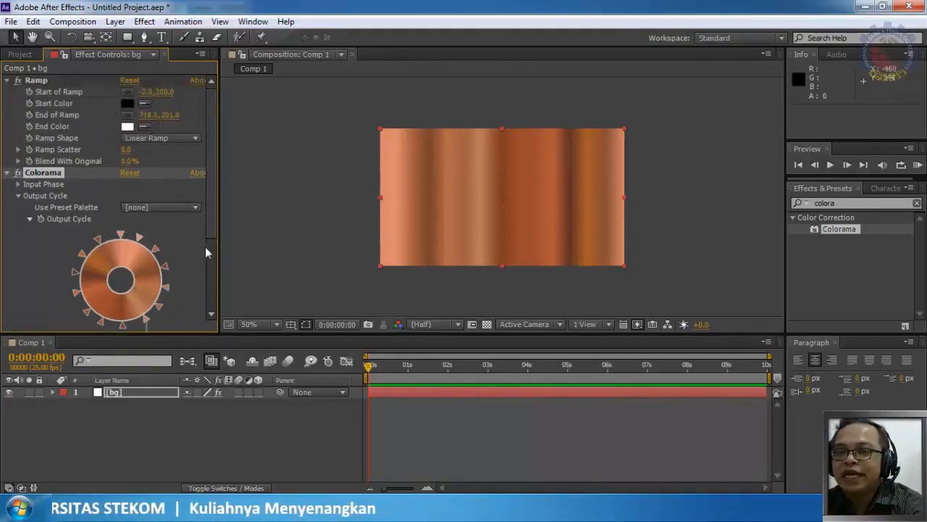
{"action": "left_click", "coordinate": [119, 415]}
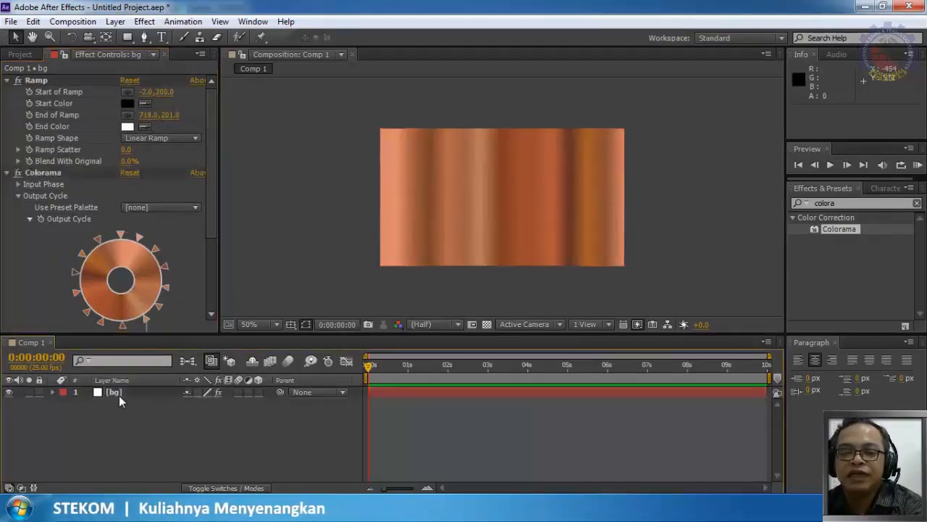
Step: Create a new 720 x 405 px composition at 25 fps with a 10-second duration
{"action": "left_click", "coordinate": [93, 22]}
{"action": "left_click", "coordinate": [103, 38]}
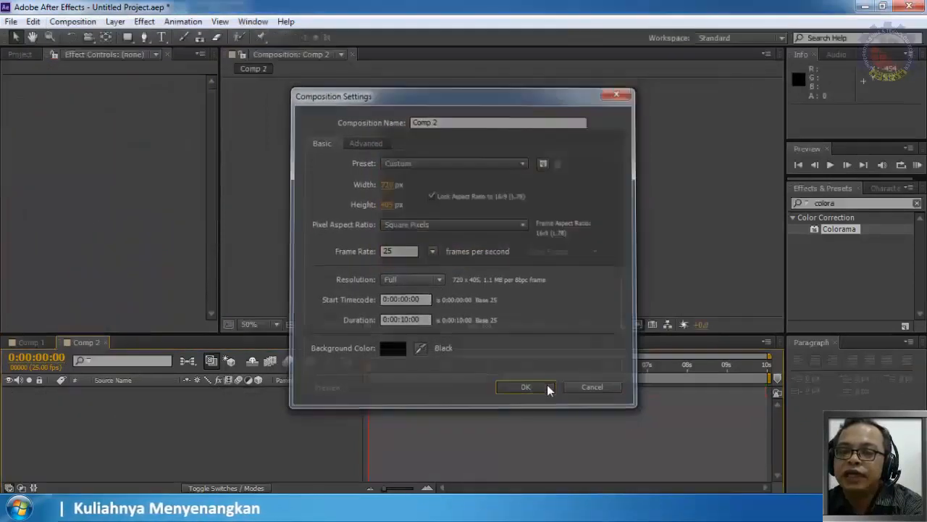
{"action": "left_click", "coordinate": [548, 388]}
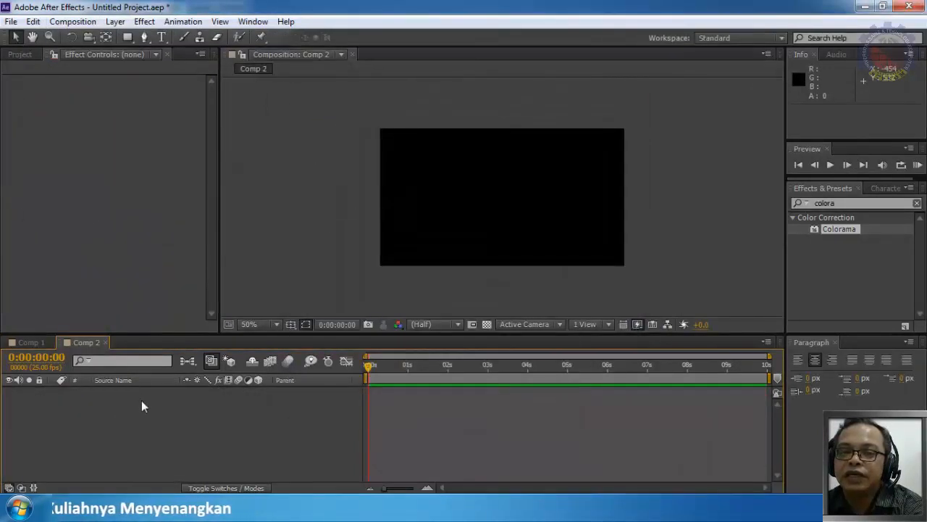
Step: Add a white solid layer at 720 x 405 px to Comp 2, keeping the default name
{"action": "right_click", "coordinate": [142, 404]}
{"action": "mouse_move", "coordinate": [316, 256]}
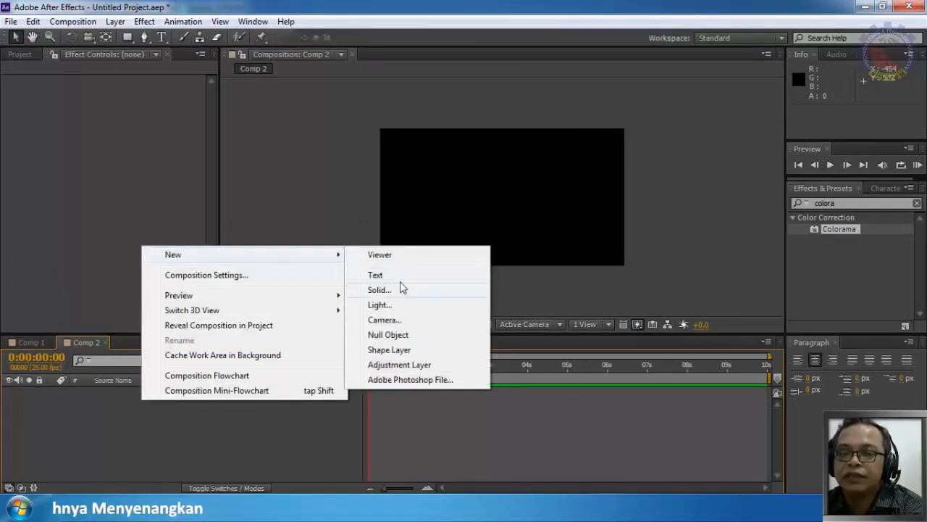
{"action": "left_click", "coordinate": [382, 290]}
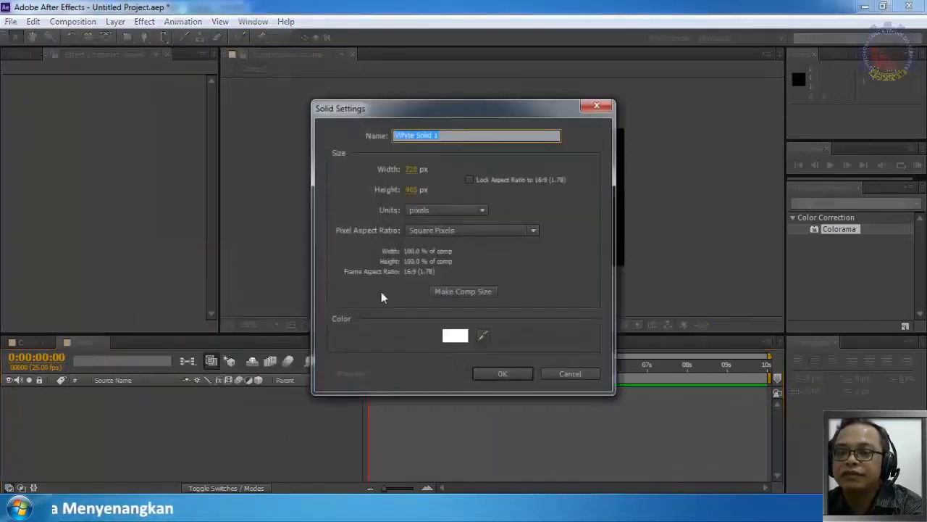
{"action": "left_click", "coordinate": [490, 375]}
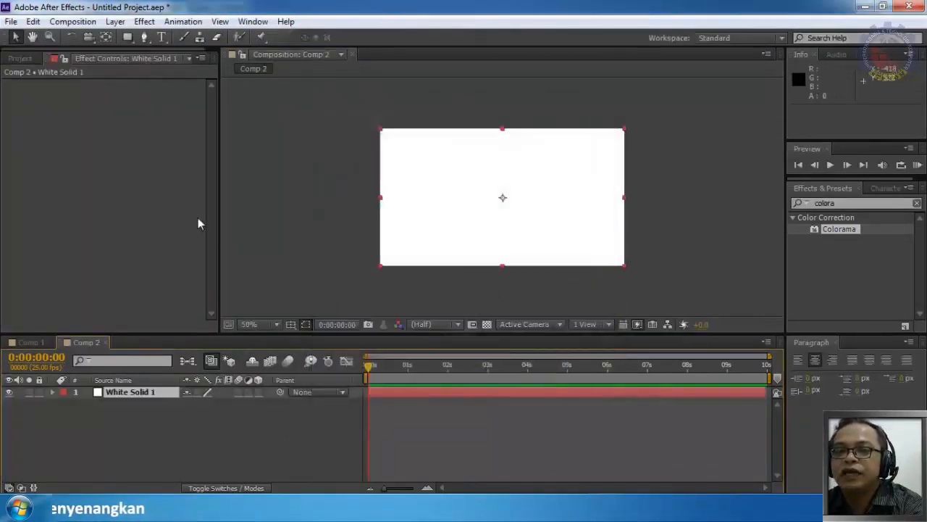
Step: Apply the Trapcode Mir effect to the white solid and inspect the generated shape up close
{"action": "left_click", "coordinate": [144, 21]}
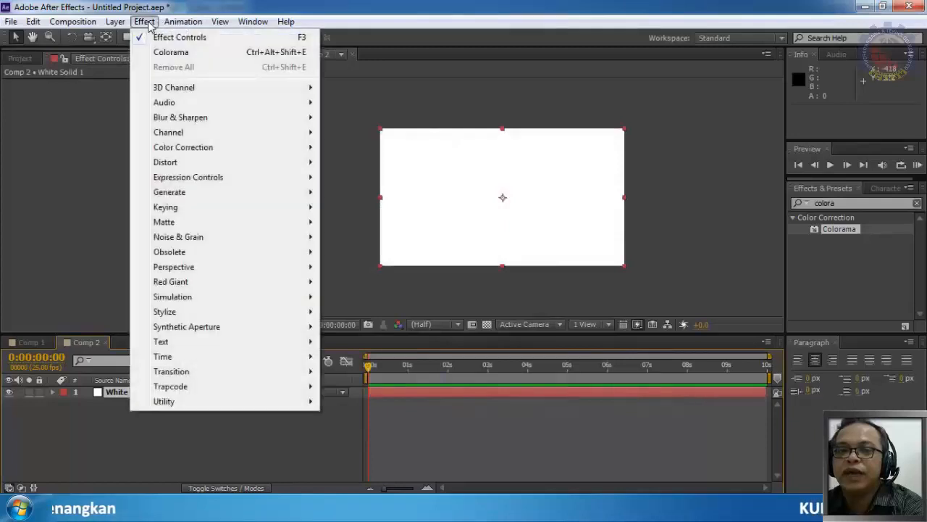
{"action": "mouse_move", "coordinate": [174, 386]}
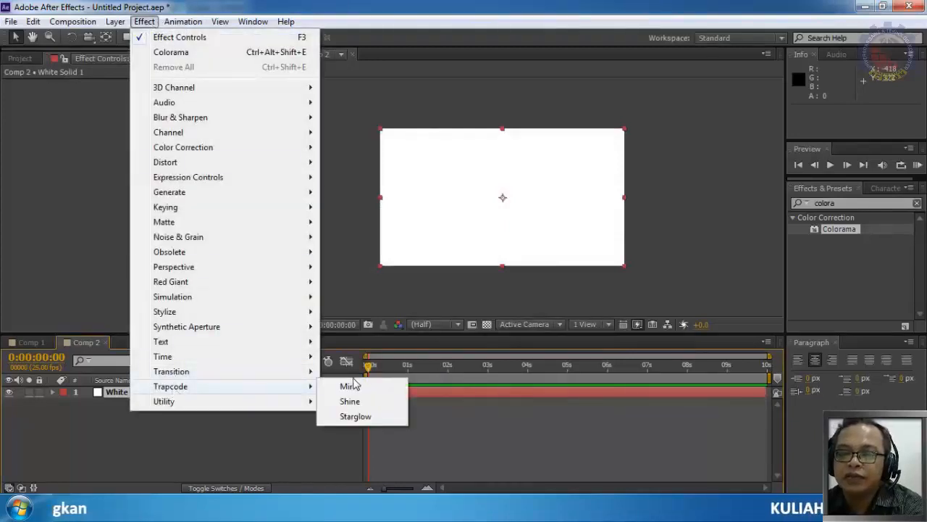
{"action": "left_click", "coordinate": [354, 389]}
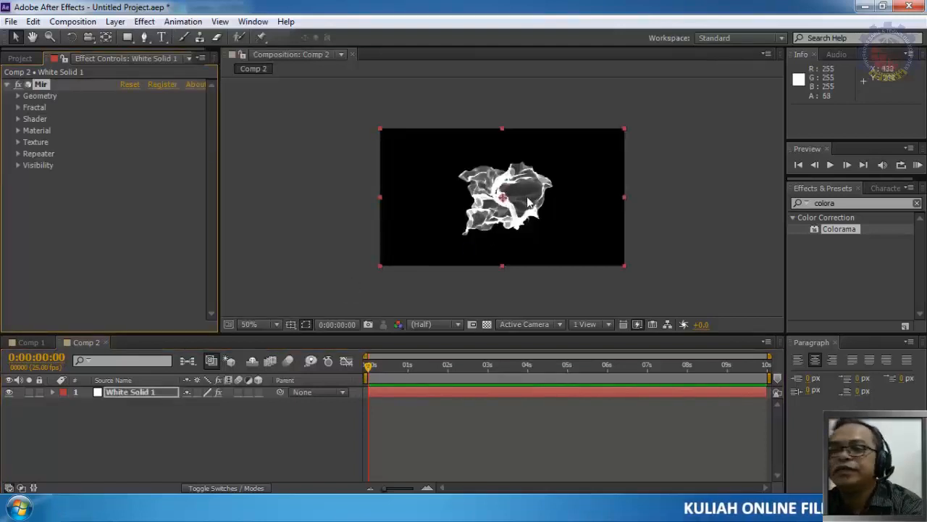
{"action": "key", "text": "period"}
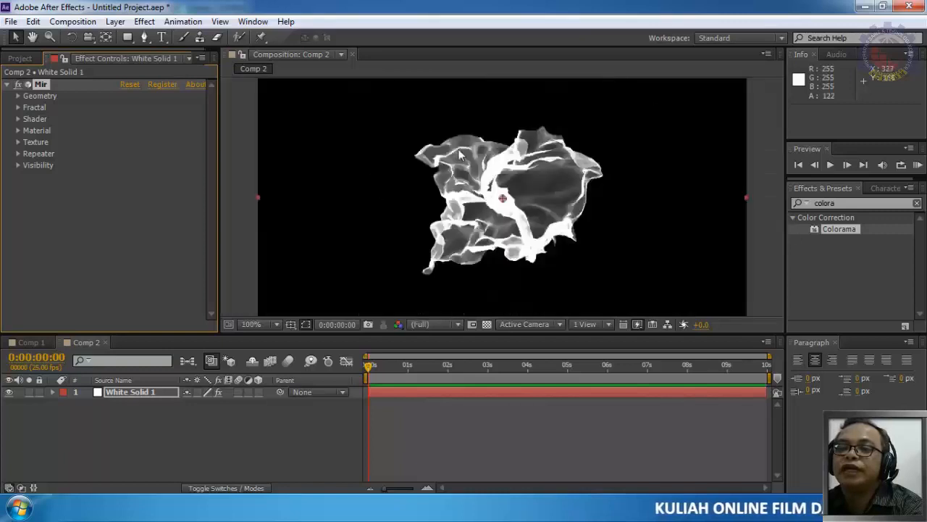
{"action": "scroll", "coordinate": [514, 169], "scroll_direction": "up", "scroll_amount": 1}
{"action": "scroll", "coordinate": [436, 185], "scroll_direction": "down", "scroll_amount": 1}
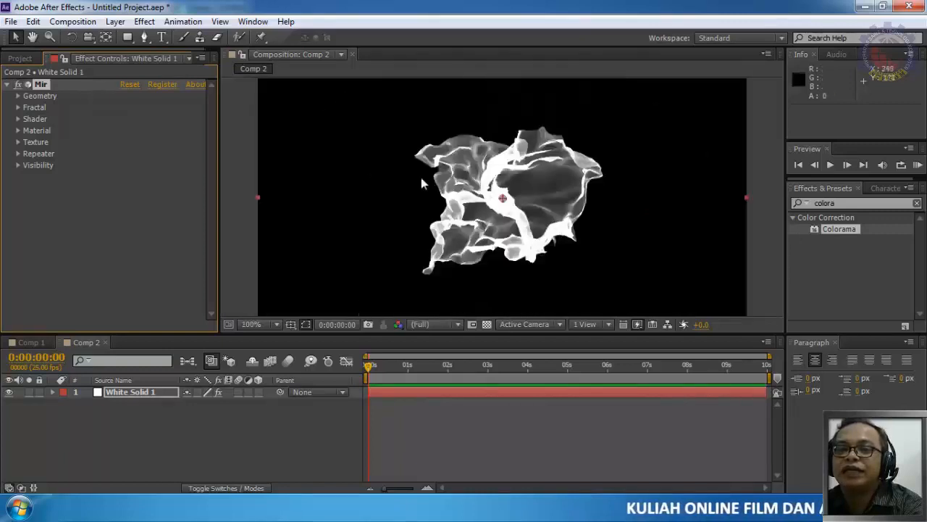
Step: Set Vertices X and Vertices Y to 450 in Mir's Geometry settings
{"action": "left_click", "coordinate": [23, 97]}
{"action": "left_click", "coordinate": [18, 95]}
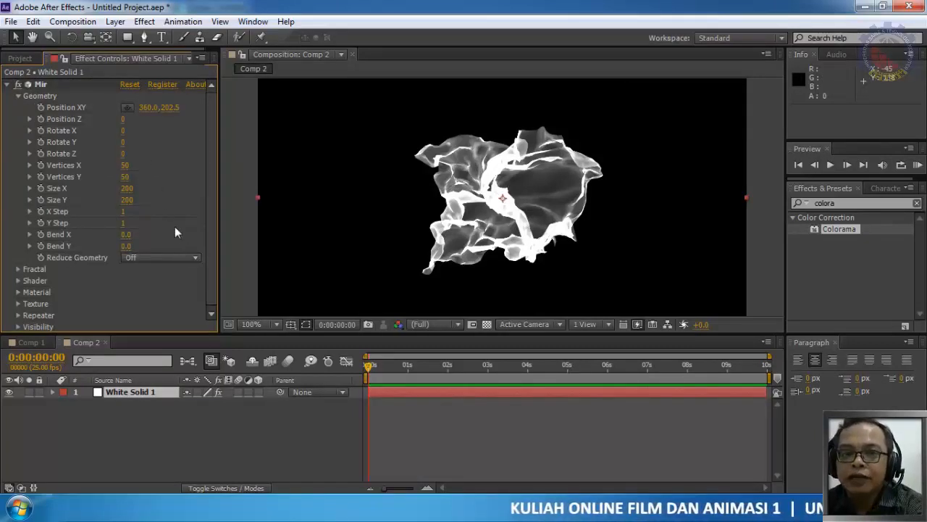
{"action": "key", "text": "period"}
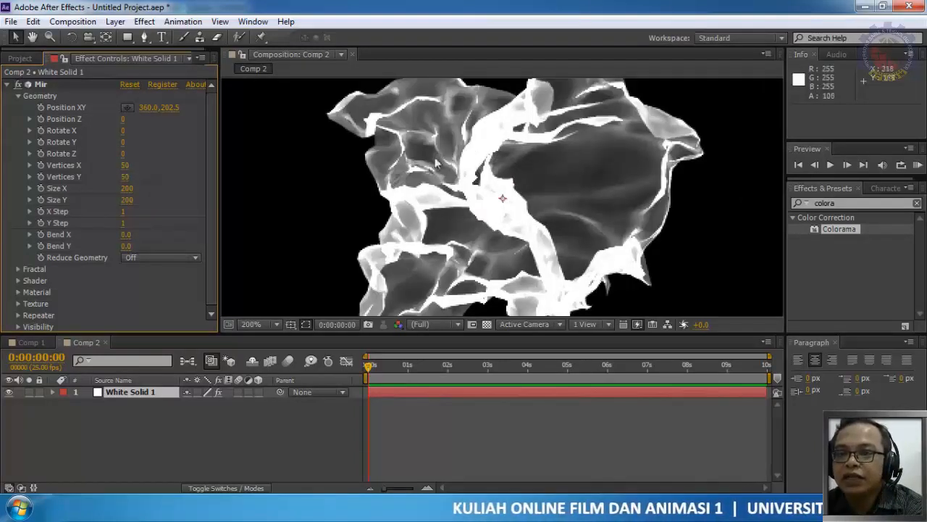
{"action": "left_click", "coordinate": [125, 165]}
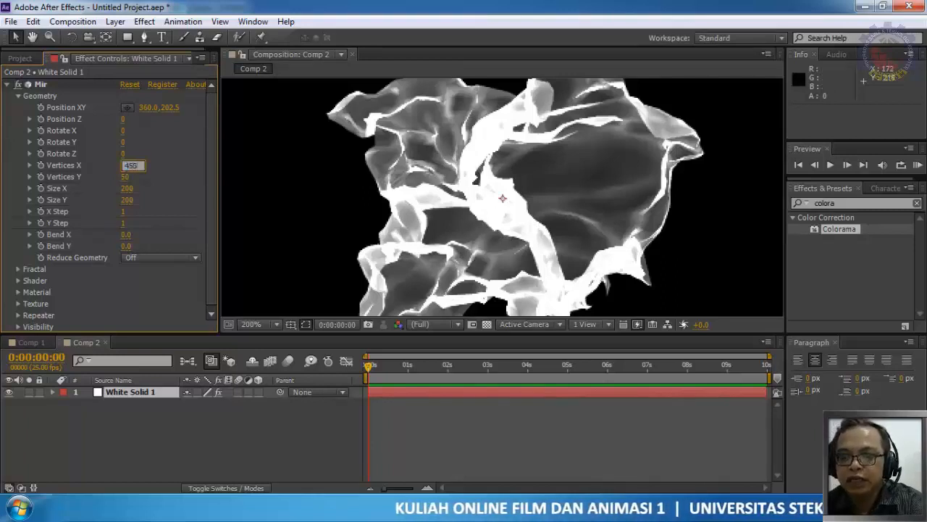
{"action": "type", "text": "450"}
{"action": "key", "text": "Tab"}
{"action": "type", "text": "4"}
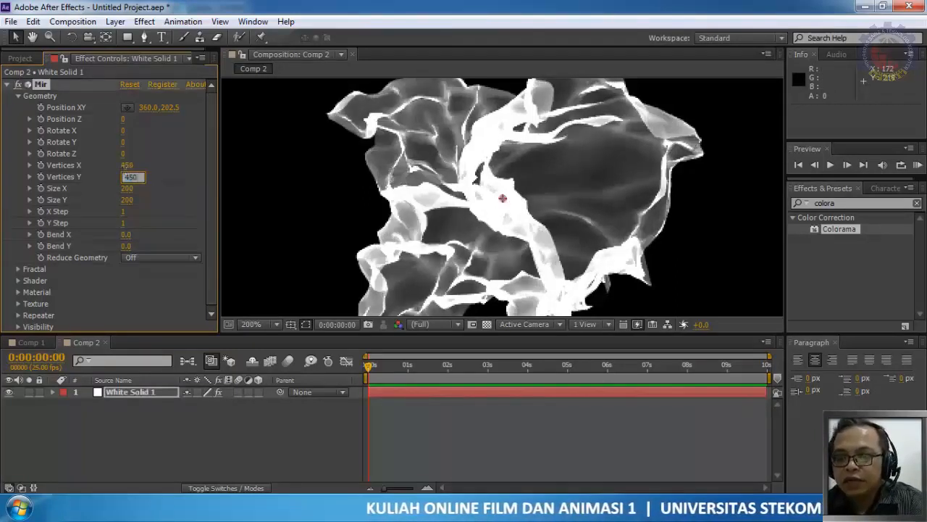
{"action": "key", "text": "Return"}
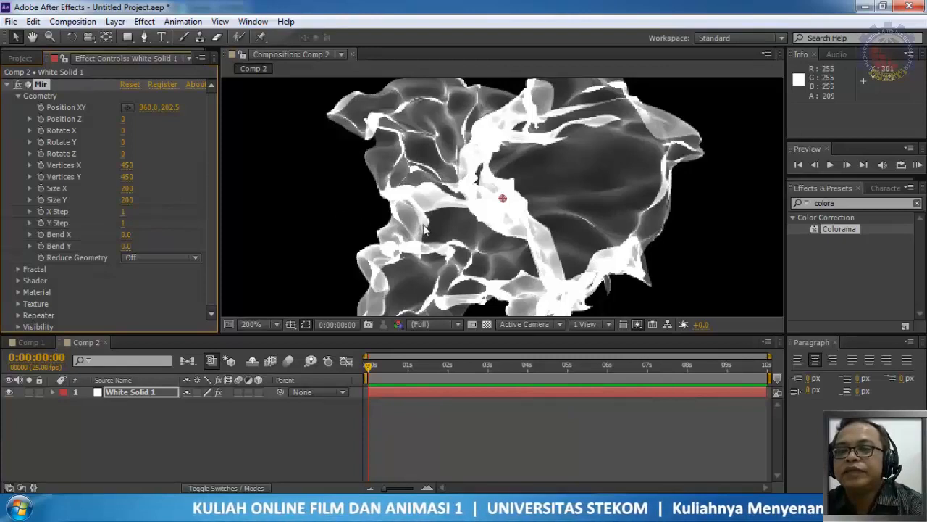
Step: Try different Amplitude values in Mir's Fractal settings, including 38 and 0, and settle on 73
{"action": "left_click", "coordinate": [18, 268]}
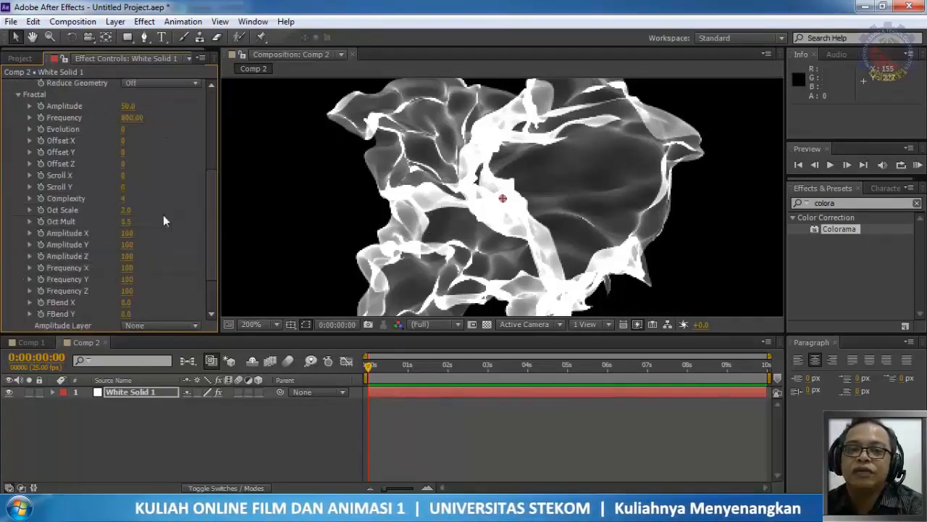
{"action": "key", "text": "comma"}
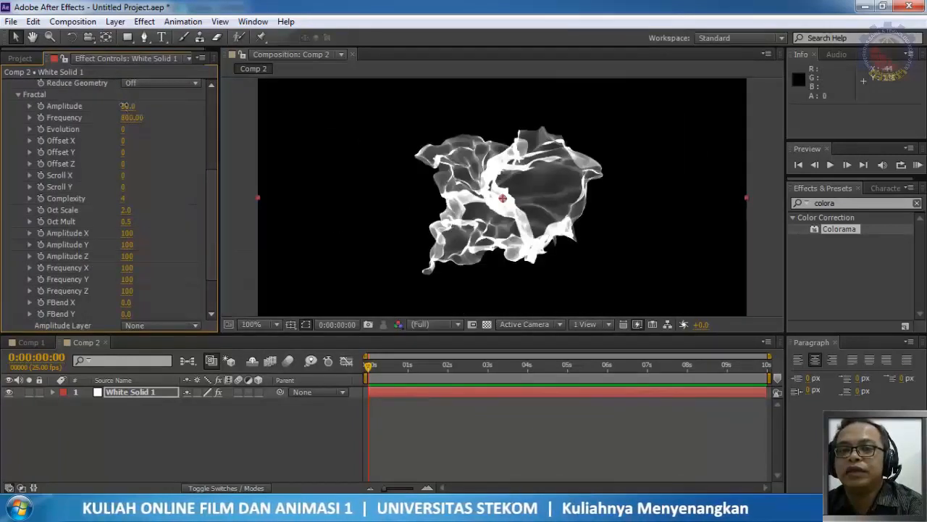
{"action": "left_click_drag", "start_coordinate": [3, 107], "coordinate": [9, 107]}
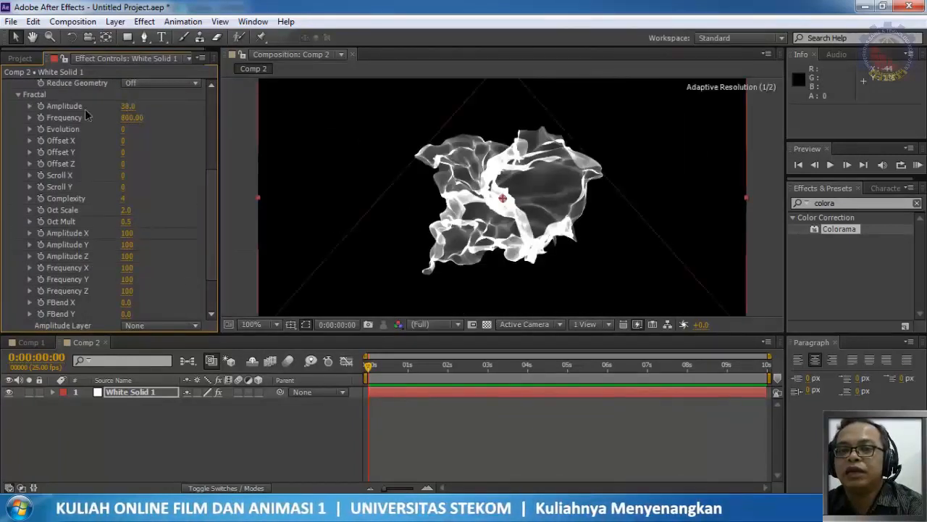
{"action": "left_click", "coordinate": [127, 106]}
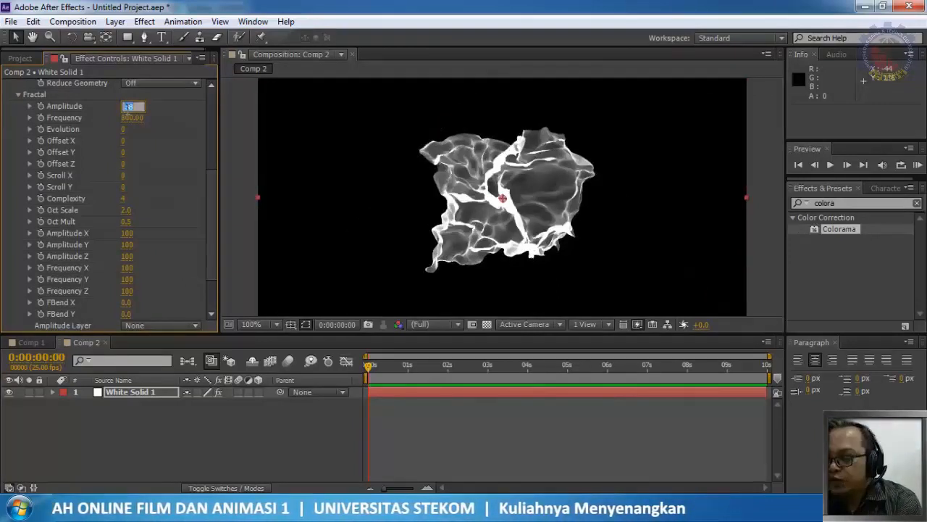
{"action": "type", "text": "0"}
{"action": "key", "text": "Return"}
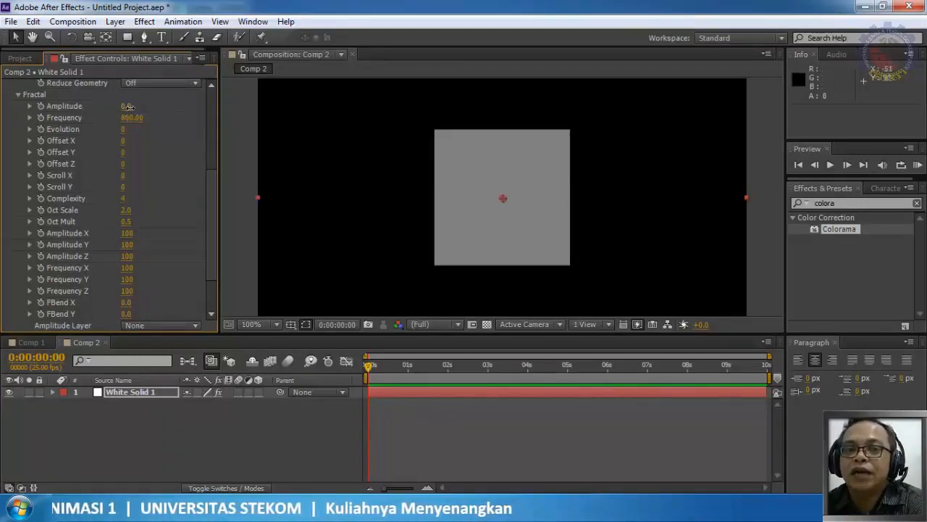
{"action": "left_click_drag", "start_coordinate": [127, 107], "coordinate": [221, 128]}
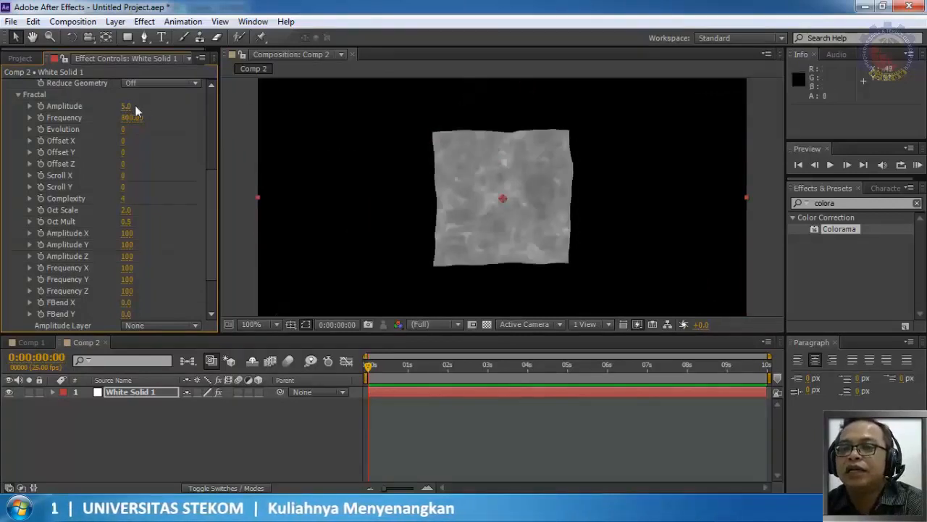
{"action": "left_click_drag", "start_coordinate": [128, 105], "coordinate": [529, 184]}
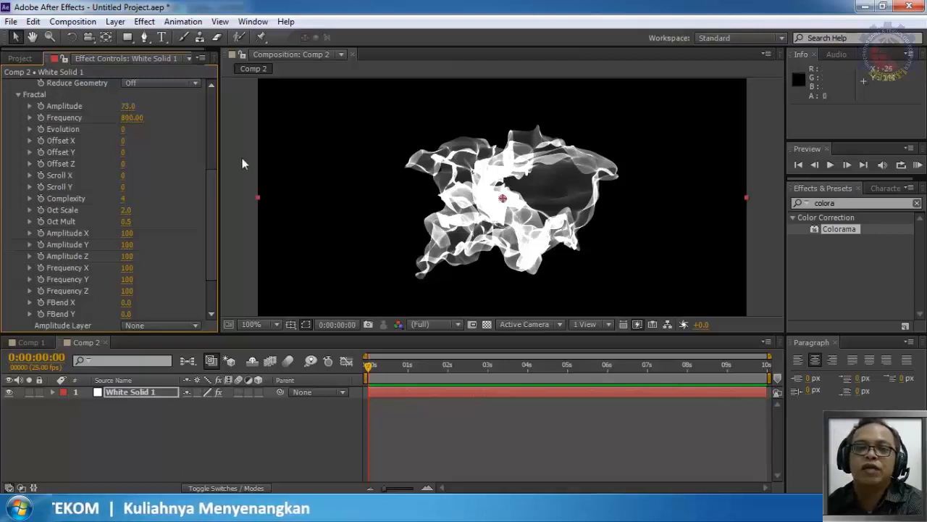
Step: Add a two-node camera with the 50mm preset to Comp 2 and orbit it around the Mir shape
{"action": "right_click", "coordinate": [155, 419]}
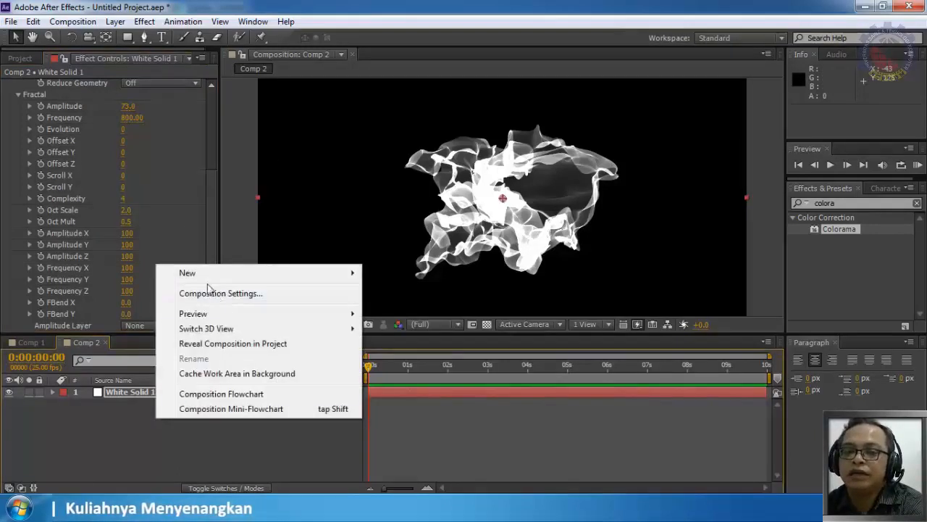
{"action": "mouse_move", "coordinate": [198, 276]}
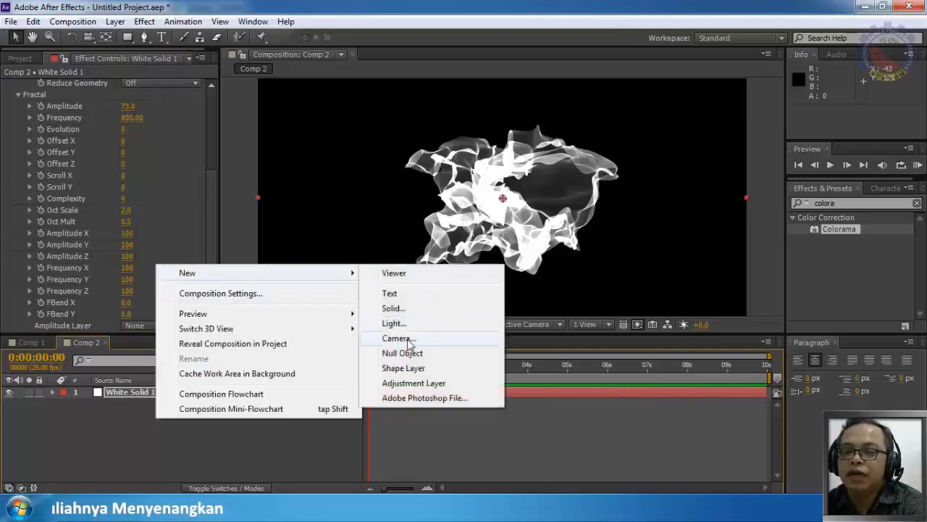
{"action": "left_click", "coordinate": [406, 339]}
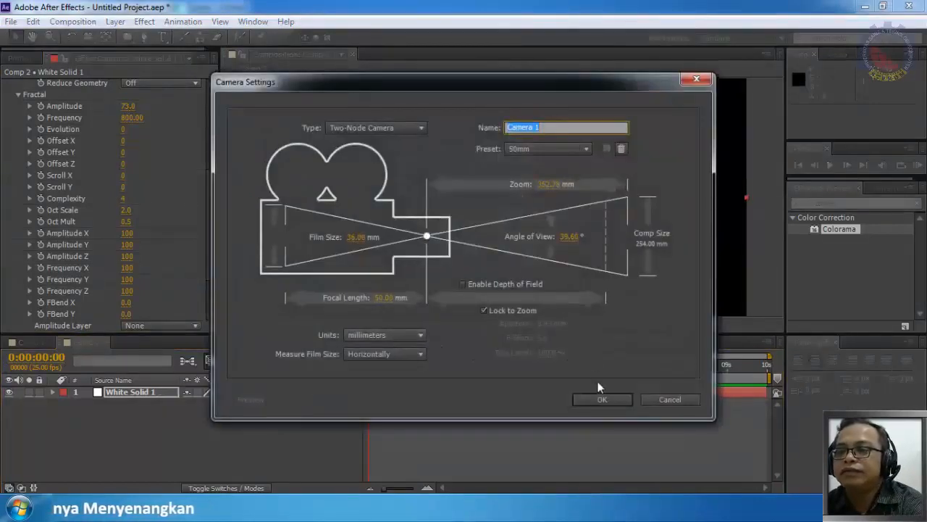
{"action": "left_click", "coordinate": [597, 399]}
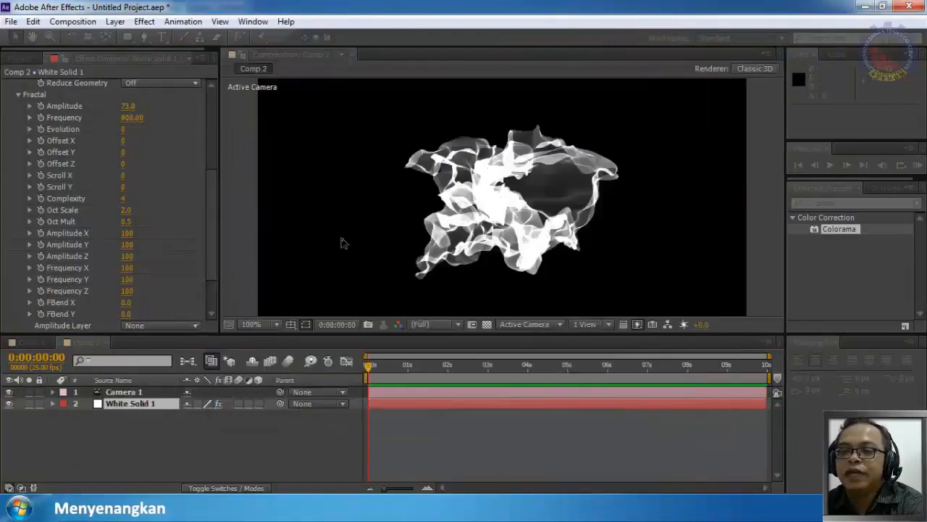
{"action": "left_click", "coordinate": [90, 39]}
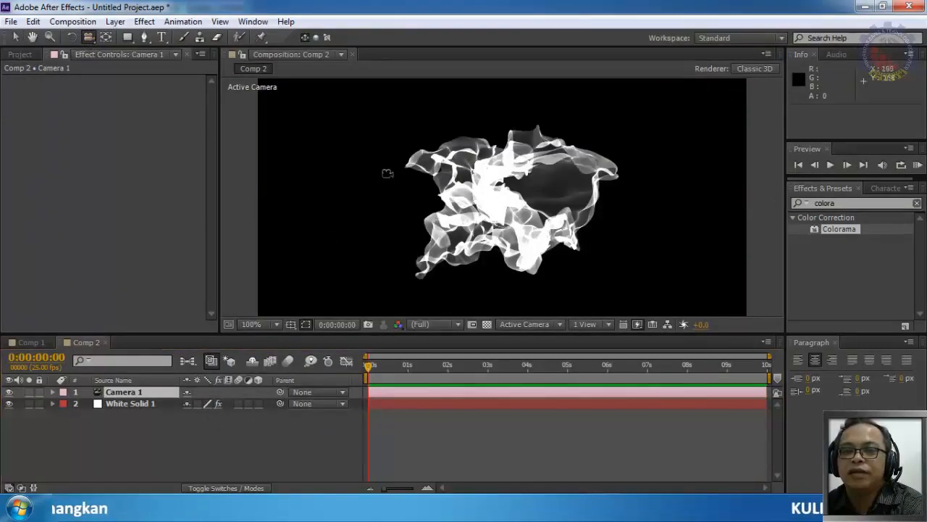
{"action": "left_click_drag", "start_coordinate": [387, 174], "coordinate": [464, 205]}
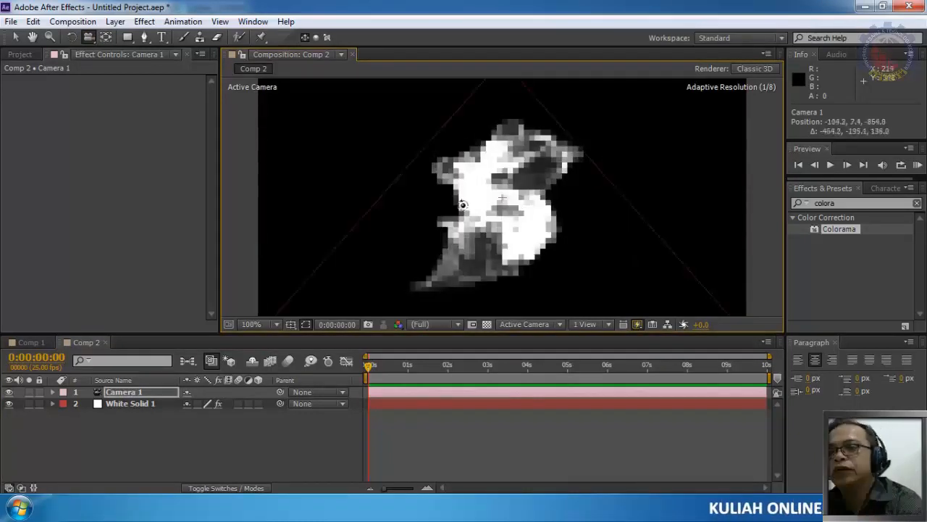
Step: Reset the Mir effect on the white solid to its default values and orbit the camera around the shape
{"action": "left_click", "coordinate": [120, 404]}
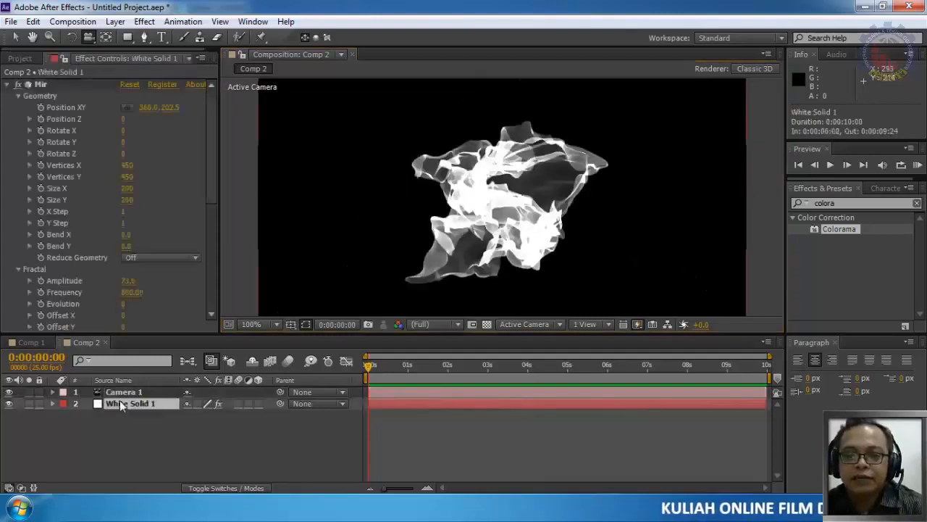
{"action": "left_click", "coordinate": [127, 165]}
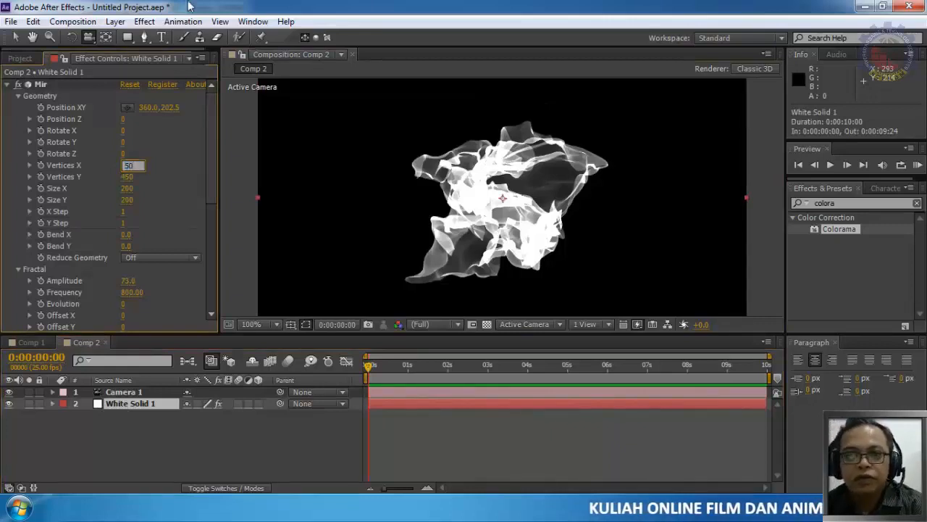
{"action": "left_click", "coordinate": [127, 84]}
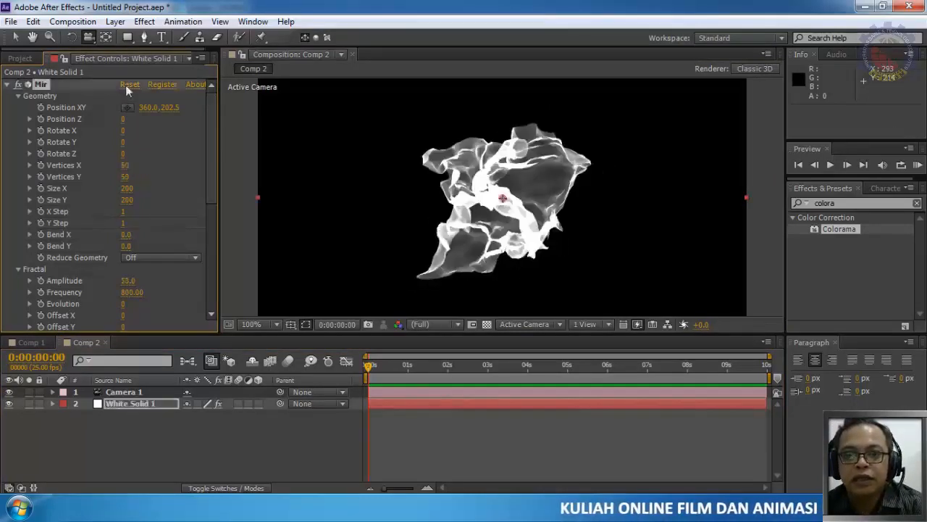
{"action": "left_click_drag", "start_coordinate": [417, 202], "coordinate": [326, 227]}
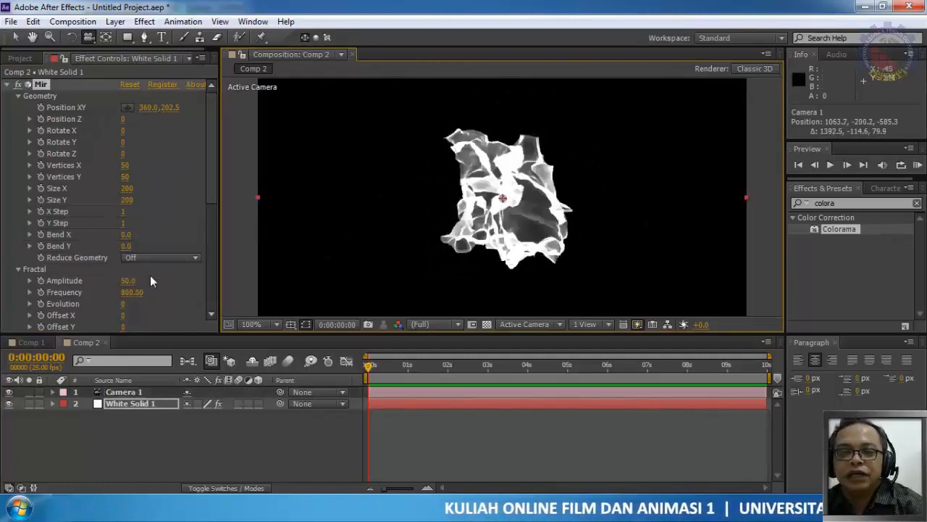
Step: Set Mir's Fractal Amplitude to 0 and orbit the camera to view the flat plane from the front
{"action": "left_click_drag", "start_coordinate": [118, 281], "coordinate": [94, 281]}
{"action": "left_click", "coordinate": [127, 282]}
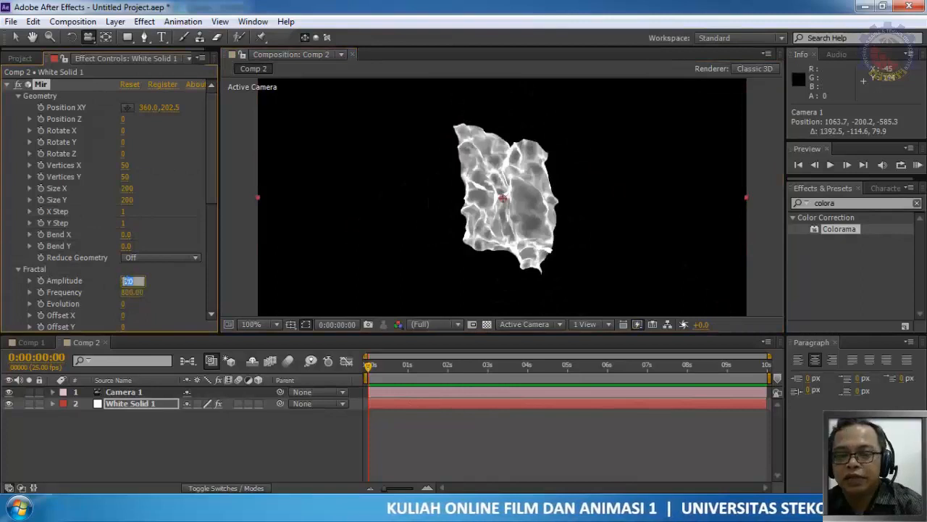
{"action": "type", "text": "0"}
{"action": "key", "text": "Return"}
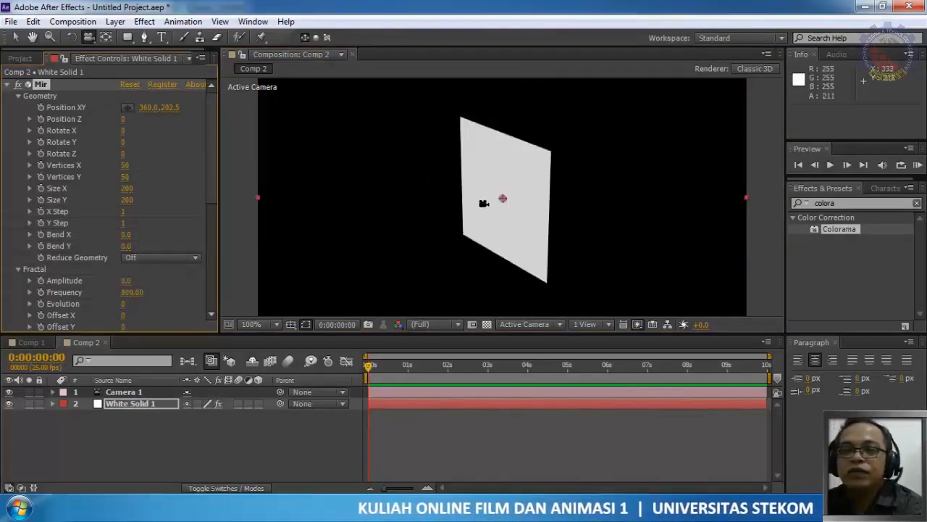
{"action": "left_click_drag", "start_coordinate": [432, 206], "coordinate": [526, 234]}
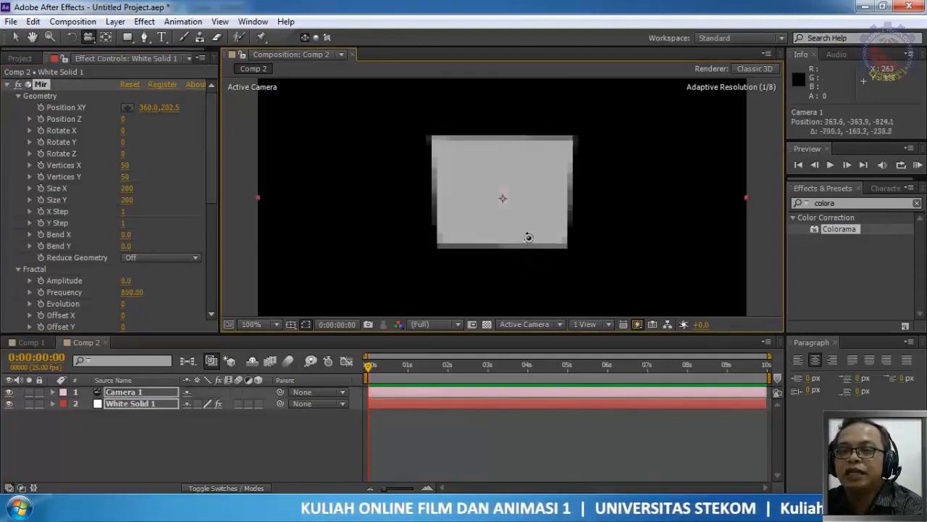
{"action": "left_click_drag", "start_coordinate": [518, 134], "coordinate": [536, 192]}
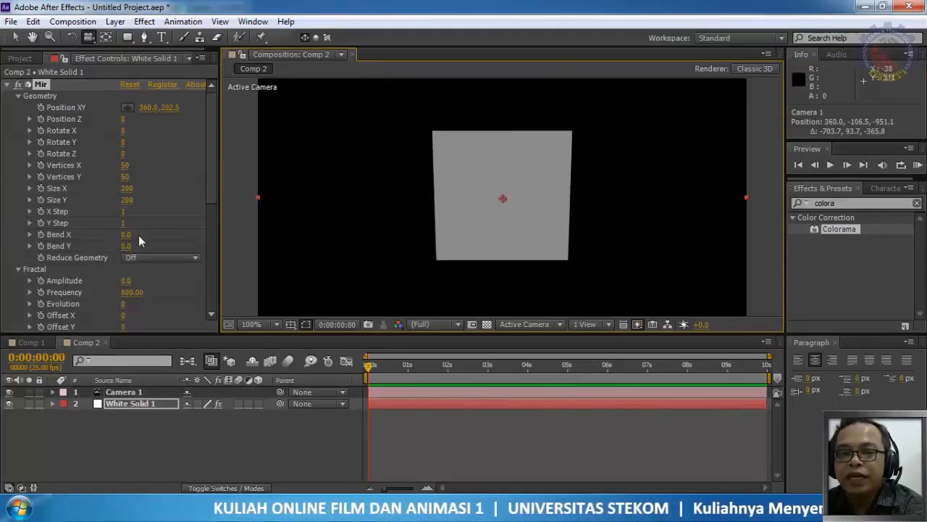
Step: Set Mir's Bend X to 1.0 and Bend Y to -0.5, orbiting the camera around the curved surface
{"action": "left_click_drag", "start_coordinate": [127, 234], "coordinate": [192, 233]}
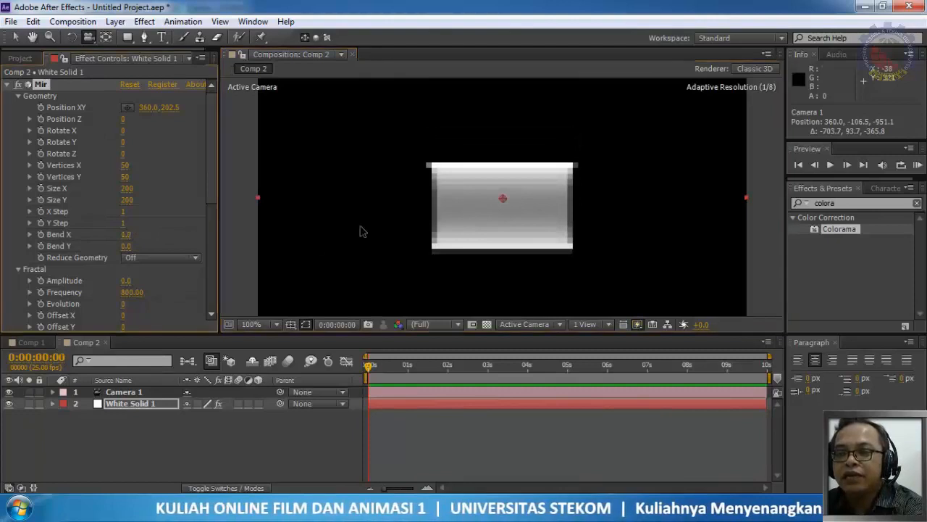
{"action": "left_click_drag", "start_coordinate": [362, 228], "coordinate": [565, 208]}
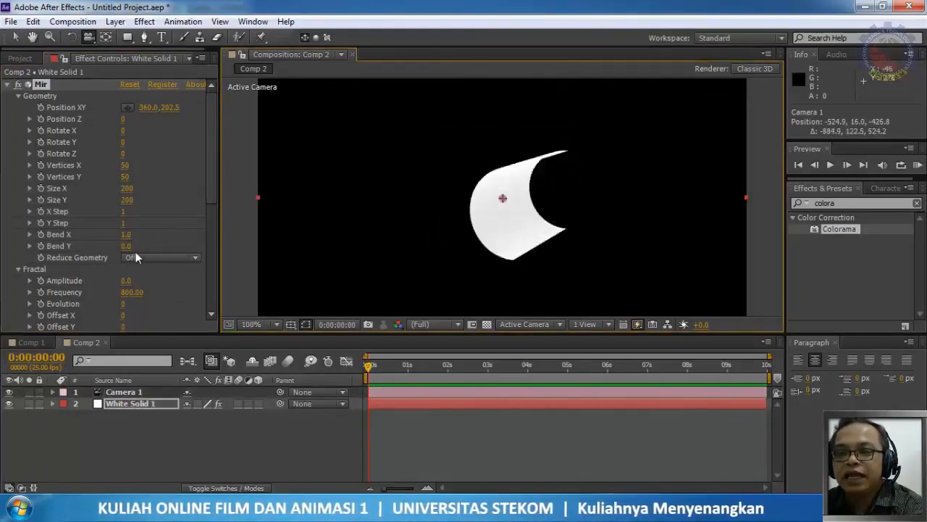
{"action": "left_click_drag", "start_coordinate": [127, 252], "coordinate": [96, 253]}
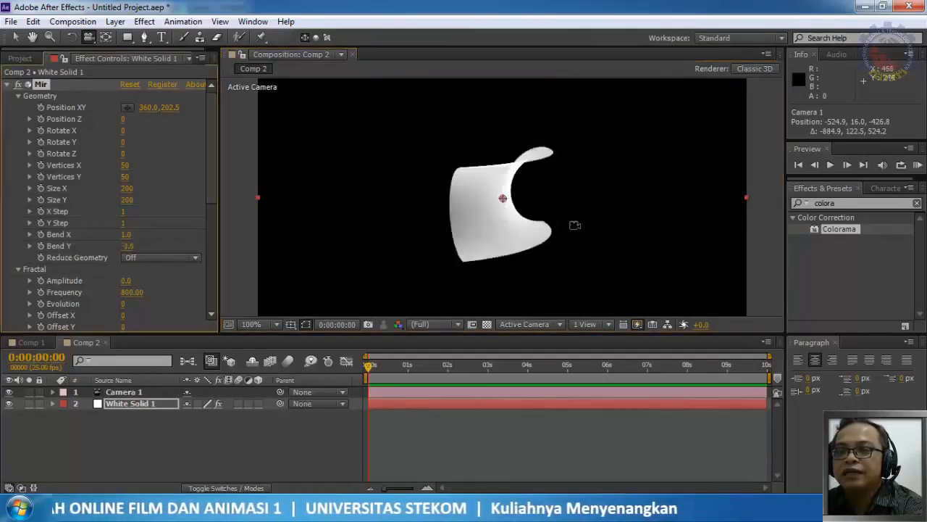
{"action": "mouse_move", "coordinate": [577, 237]}
{"action": "left_mouse_down"}
{"action": "mouse_move", "coordinate": [345, 271]}
{"action": "mouse_move", "coordinate": [386, 299]}
{"action": "mouse_move", "coordinate": [497, 296]}
{"action": "mouse_move", "coordinate": [485, 285]}
{"action": "mouse_move", "coordinate": [605, 297]}
{"action": "mouse_move", "coordinate": [592, 229]}
{"action": "left_mouse_up"}
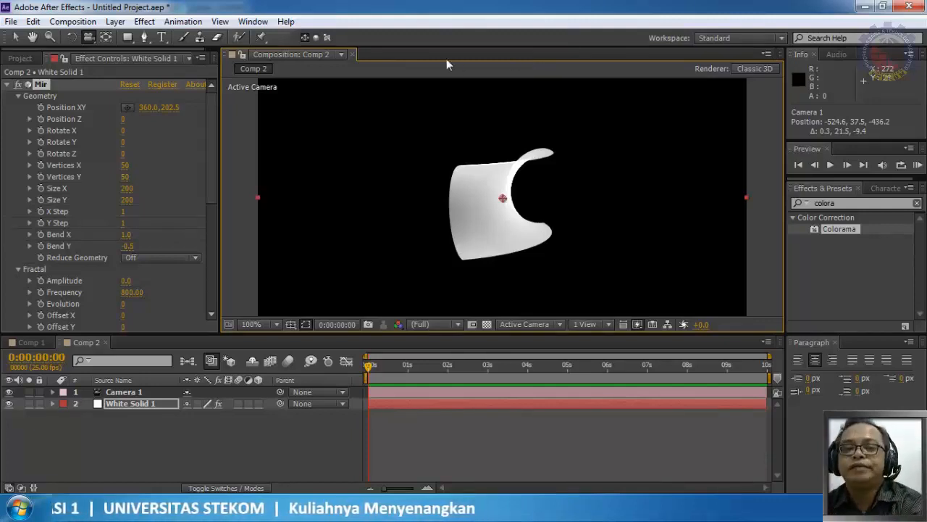
Step: Try Bend Y at 1.4 and Bend X at 0.3 in Mir's Geometry settings and view the rolled shape from several angles
{"action": "left_click_drag", "start_coordinate": [131, 250], "coordinate": [381, 254]}
{"action": "left_click_drag", "start_coordinate": [554, 234], "coordinate": [387, 249]}
{"action": "scroll", "coordinate": [516, 209], "scroll_direction": "down", "scroll_amount": 2}
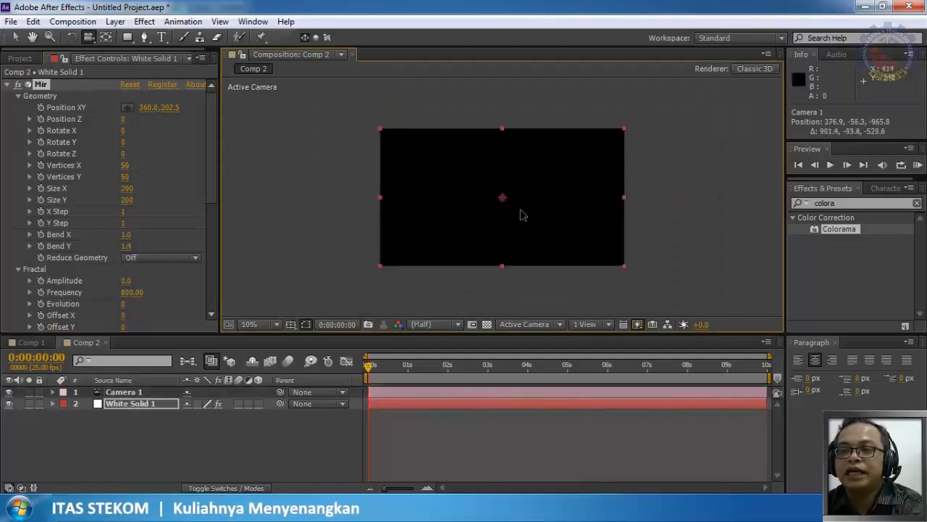
{"action": "scroll", "coordinate": [521, 210], "scroll_direction": "up", "scroll_amount": 4}
{"action": "left_click_drag", "start_coordinate": [545, 229], "coordinate": [500, 232]}
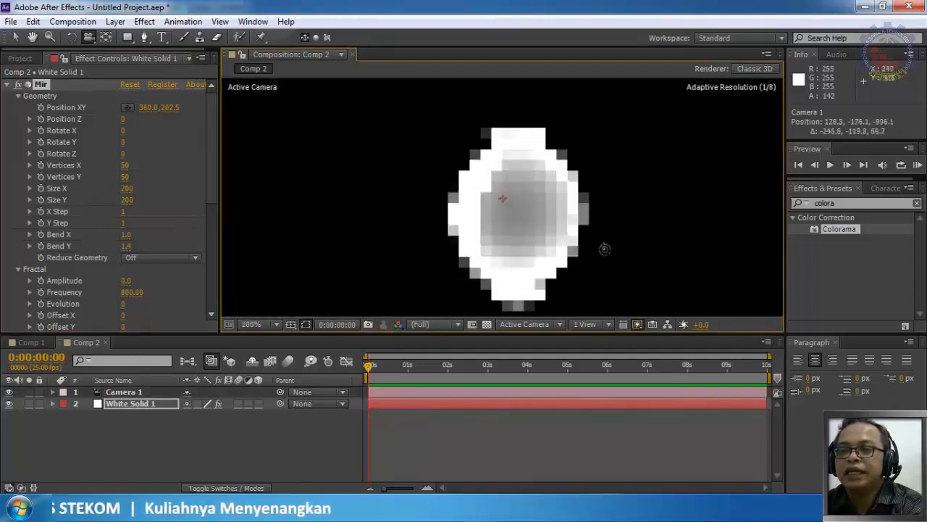
{"action": "left_click", "coordinate": [136, 234]}
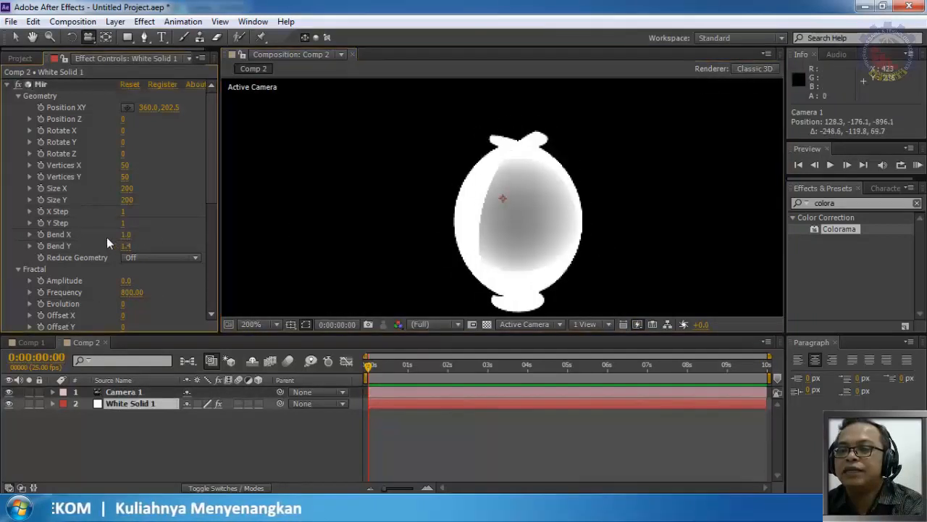
{"action": "left_click_drag", "start_coordinate": [120, 238], "coordinate": [81, 245]}
{"action": "left_click_drag", "start_coordinate": [452, 207], "coordinate": [378, 226]}
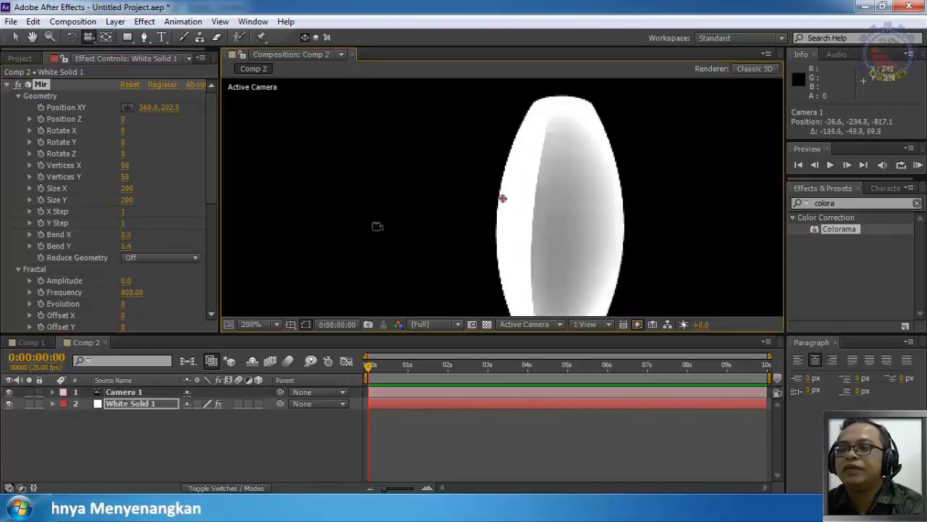
Step: Set both Bend X and Bend Y back to 0 in Mir's Geometry settings
{"action": "left_click", "coordinate": [127, 235]}
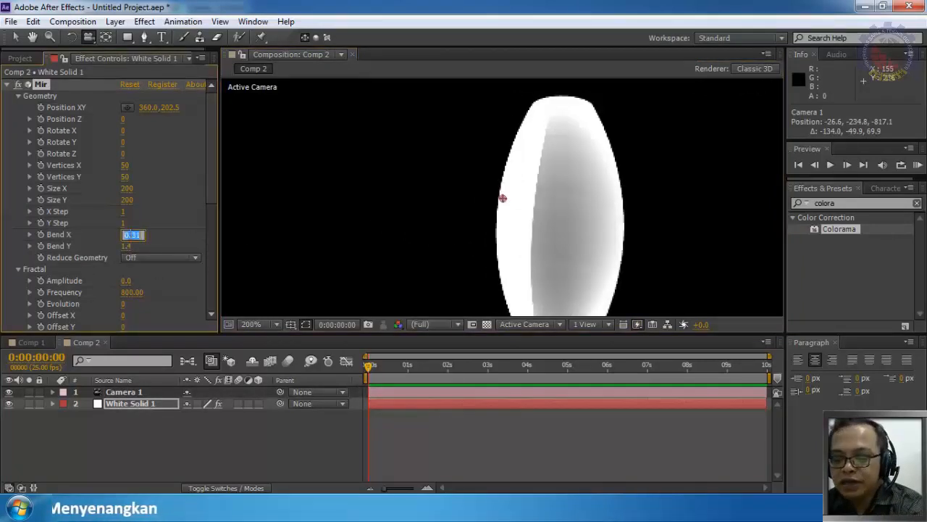
{"action": "type", "text": "0"}
{"action": "key", "text": "Return"}
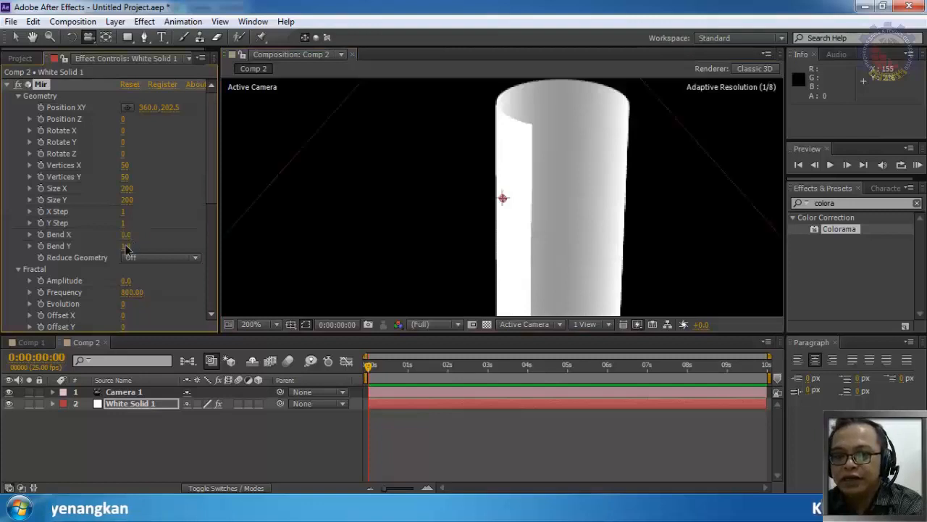
{"action": "left_click", "coordinate": [126, 245]}
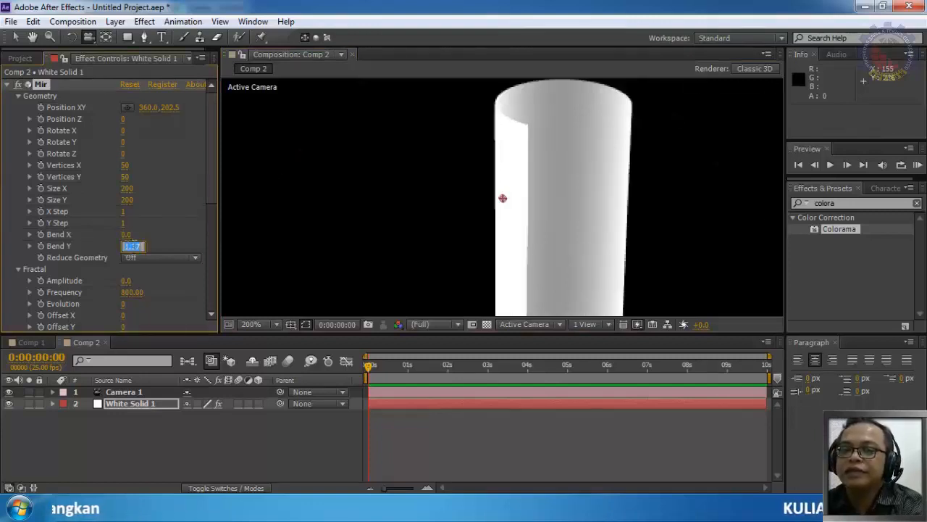
{"action": "type", "text": "0"}
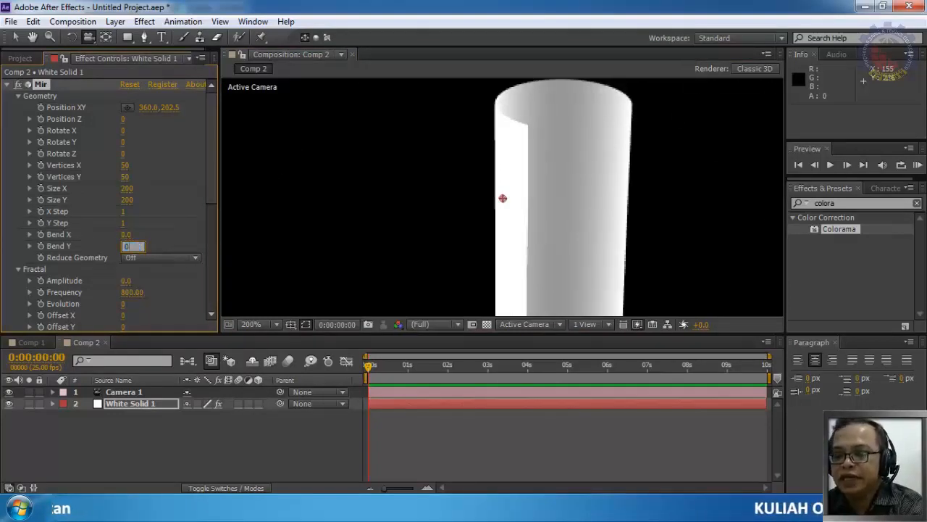
{"action": "key", "text": "Return"}
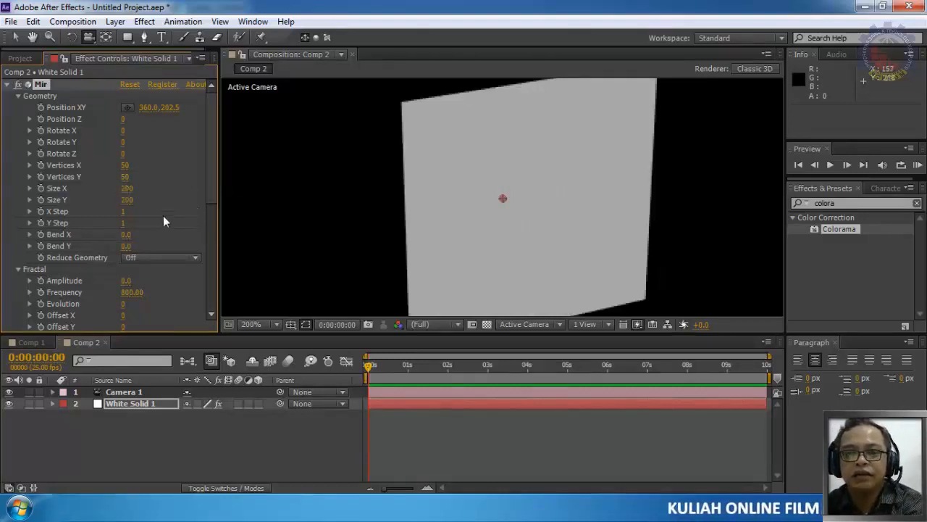
Step: Orbit the camera to face the plane and set Mir's Size X to 940 and Size Y to 270
{"action": "left_click_drag", "start_coordinate": [358, 219], "coordinate": [297, 185]}
{"action": "scroll", "coordinate": [298, 188], "scroll_direction": "down", "scroll_amount": 1}
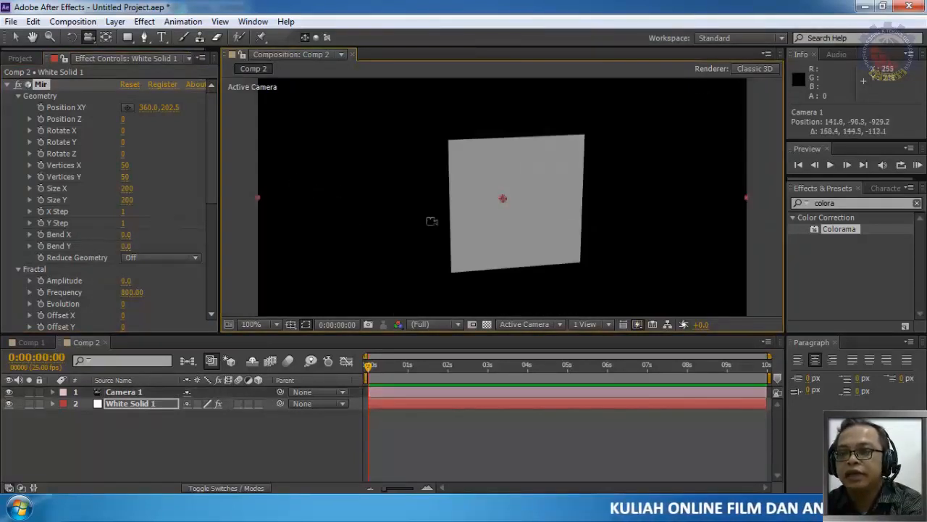
{"action": "left_click_drag", "start_coordinate": [429, 220], "coordinate": [358, 221]}
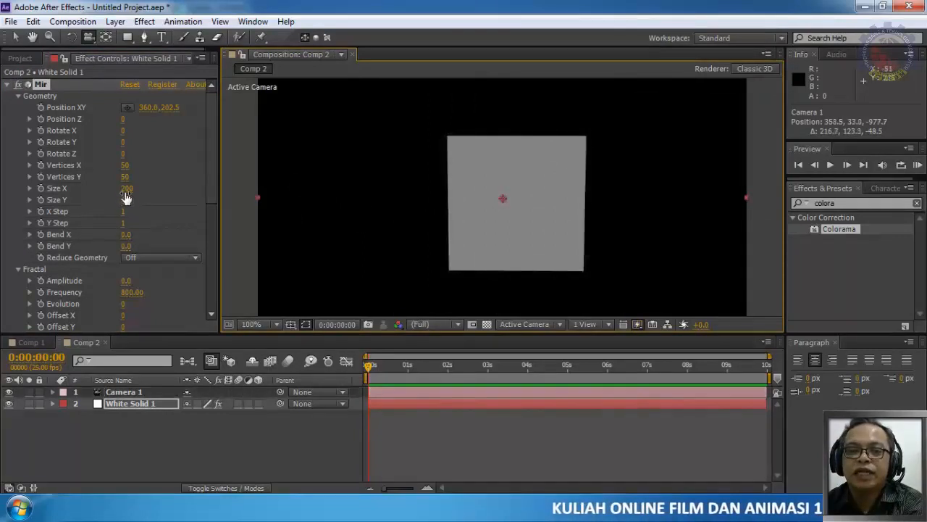
{"action": "left_click_drag", "start_coordinate": [126, 189], "coordinate": [132, 205]}
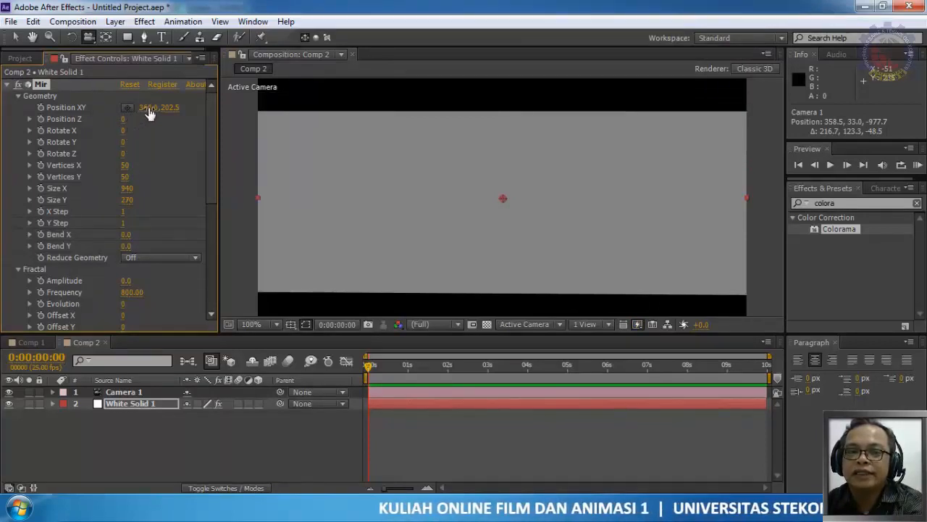
Step: Move the Mir plane down to Position XY 360.0, 288.5 and orbit the camera to view it in perspective
{"action": "left_click_drag", "start_coordinate": [174, 107], "coordinate": [203, 109]}
{"action": "left_click_drag", "start_coordinate": [428, 226], "coordinate": [437, 94]}
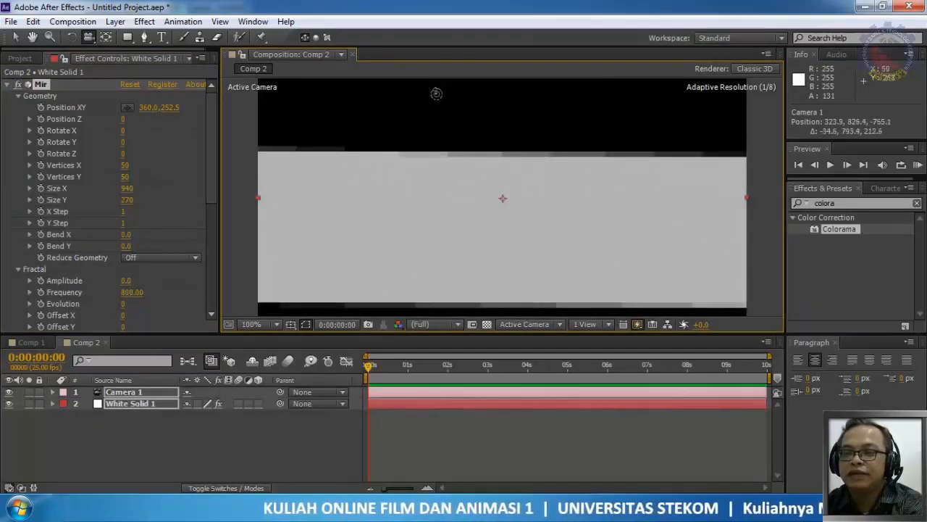
{"action": "left_click_drag", "start_coordinate": [172, 112], "coordinate": [197, 106]}
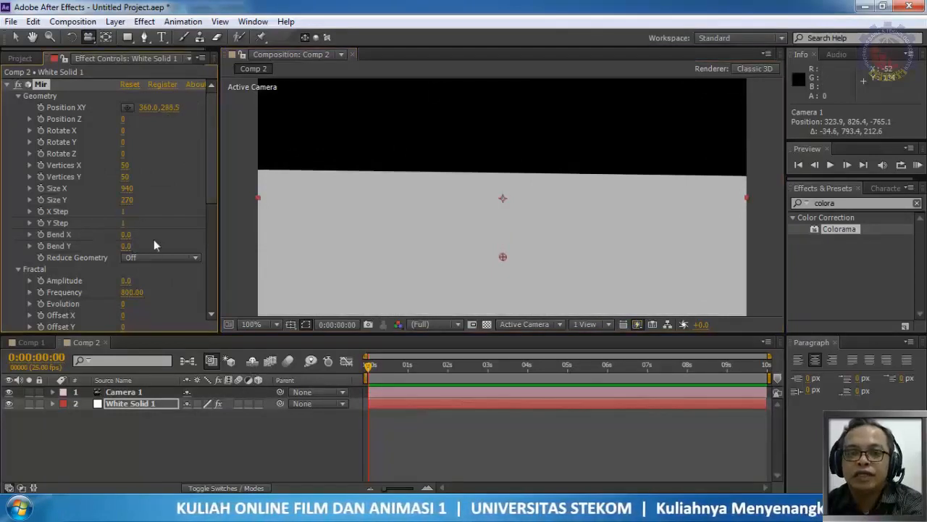
Step: Set Amplitude to 27 and Evolution to 26 in Mir's Fractal settings to form a rippled terrain
{"action": "left_click_drag", "start_coordinate": [215, 197], "coordinate": [217, 249]}
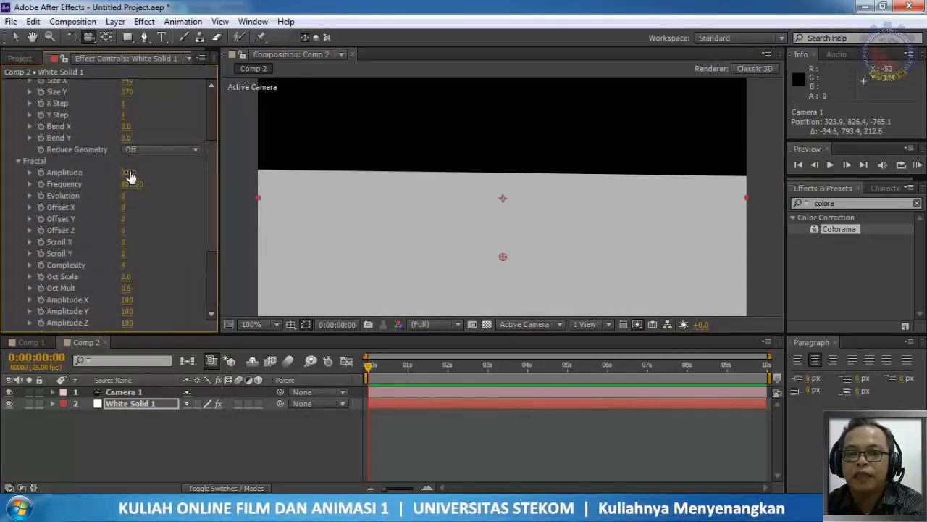
{"action": "left_click_drag", "start_coordinate": [130, 178], "coordinate": [144, 167]}
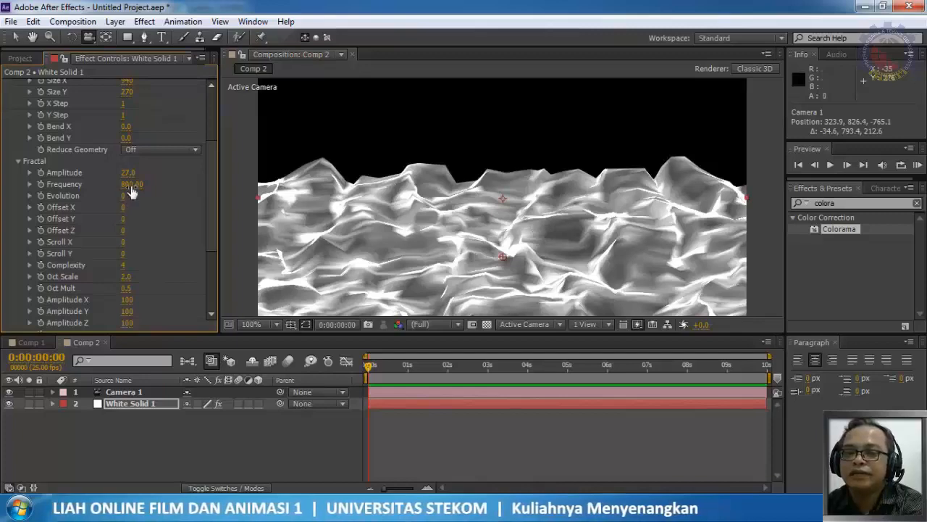
{"action": "left_click_drag", "start_coordinate": [124, 196], "coordinate": [137, 194]}
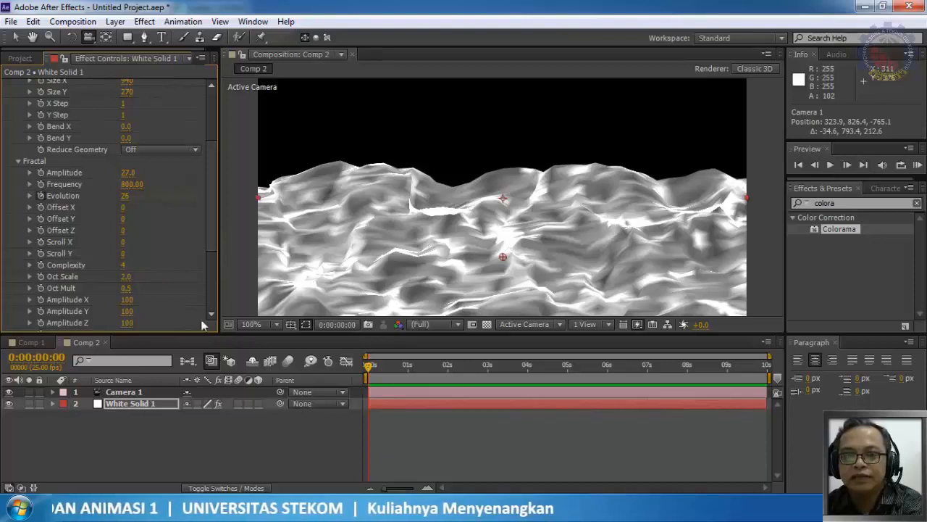
Step: Keyframe Mir's Evolution at 1 on the 0:00:02:00 frame and play a RAM preview of the animation from the start
{"action": "left_click_drag", "start_coordinate": [370, 366], "coordinate": [445, 377]}
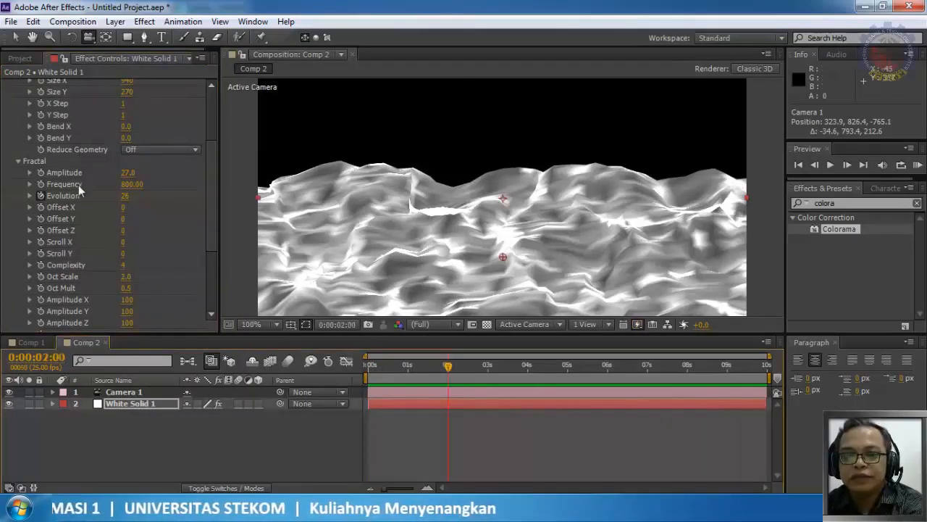
{"action": "left_click_drag", "start_coordinate": [125, 200], "coordinate": [110, 200]}
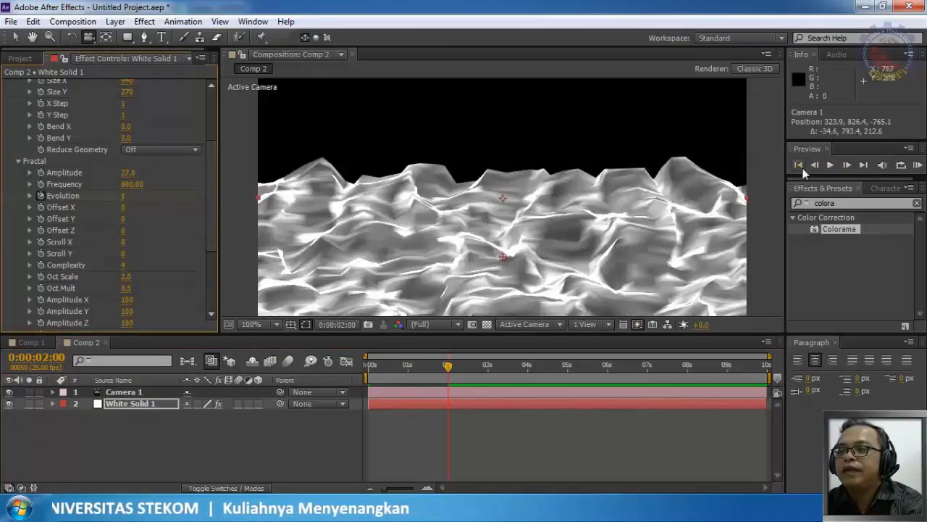
{"action": "left_click", "coordinate": [795, 168]}
{"action": "left_click", "coordinate": [797, 166]}
{"action": "left_click", "coordinate": [917, 165]}
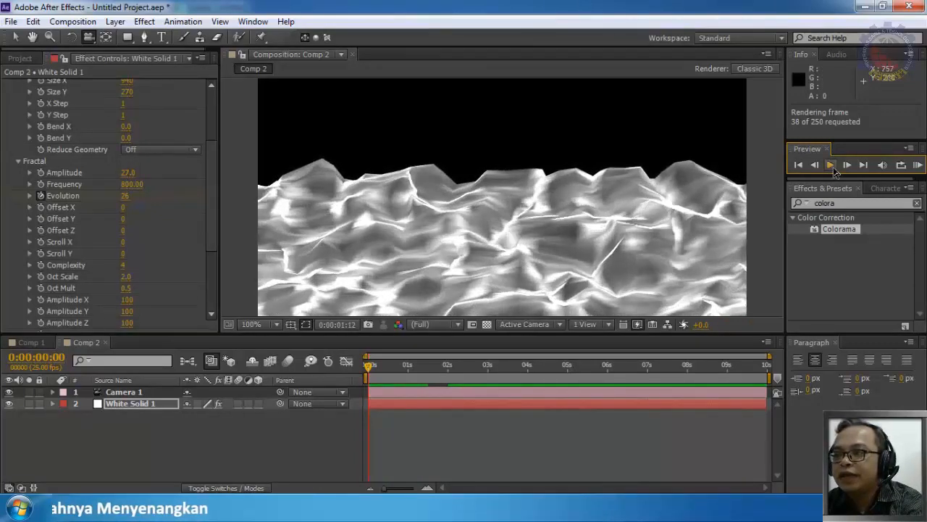
{"action": "left_click", "coordinate": [918, 167]}
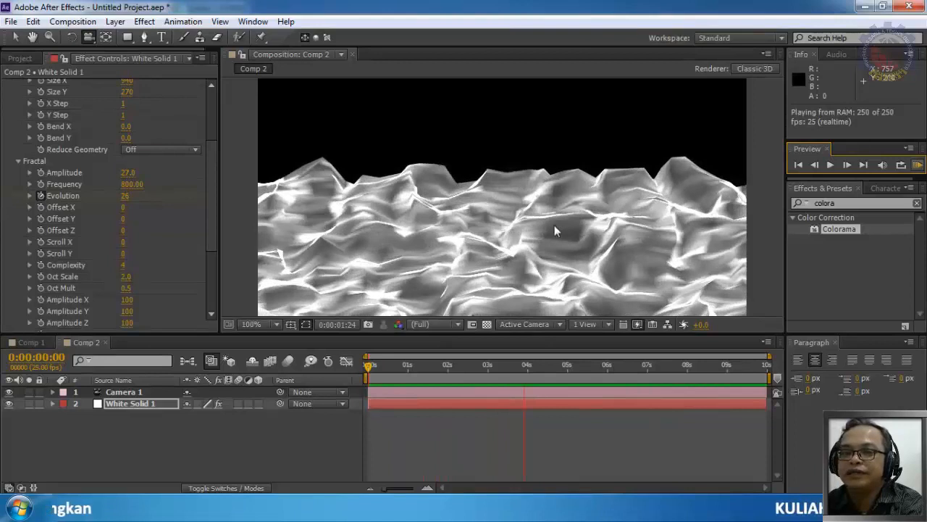
{"action": "left_click", "coordinate": [918, 167]}
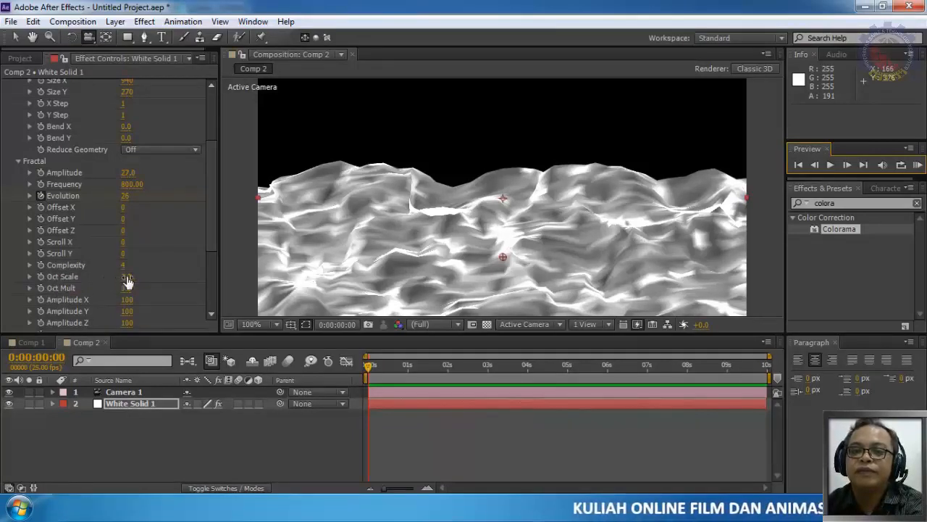
Step: Set Oct Scale to 1.2 and Oct Mult to 1.1 in Mir's Fractal settings
{"action": "left_click_drag", "start_coordinate": [127, 276], "coordinate": [133, 280]}
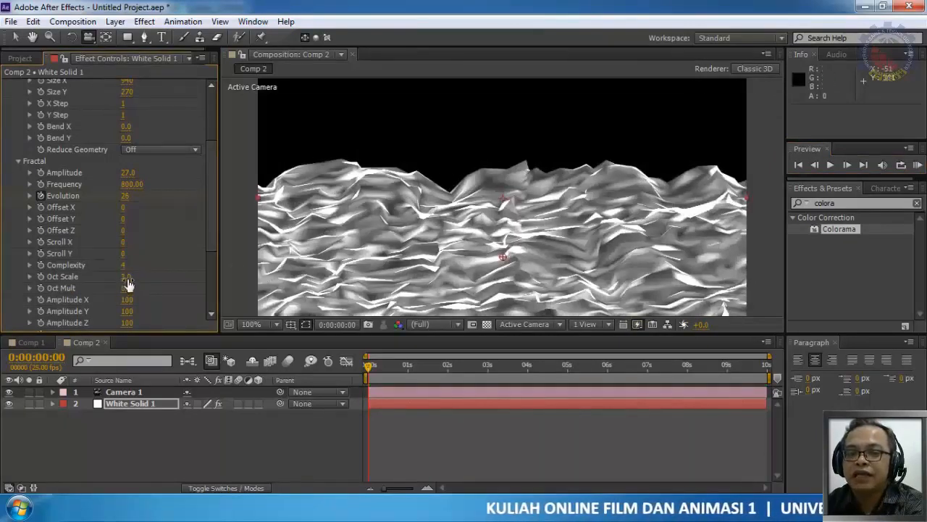
{"action": "left_click_drag", "start_coordinate": [127, 278], "coordinate": [94, 279]}
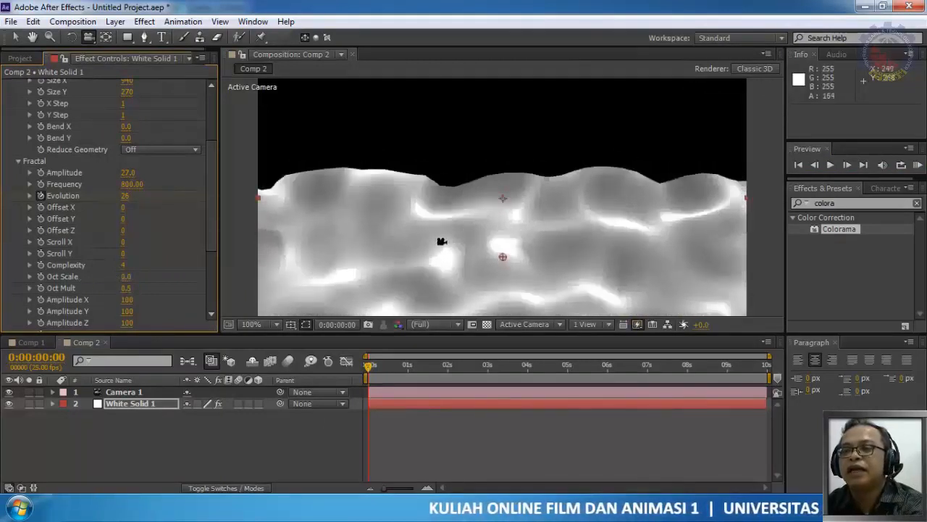
{"action": "left_click_drag", "start_coordinate": [125, 279], "coordinate": [133, 276]}
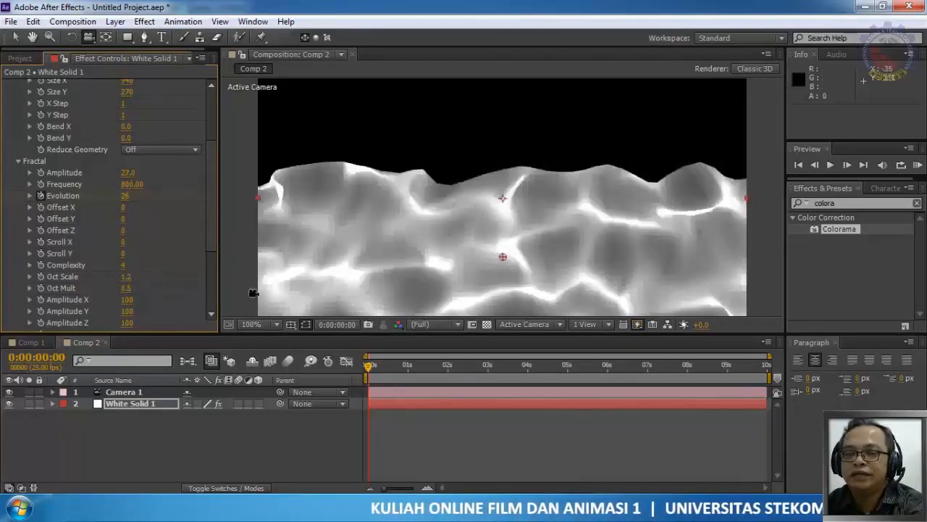
{"action": "left_click_drag", "start_coordinate": [126, 290], "coordinate": [152, 288]}
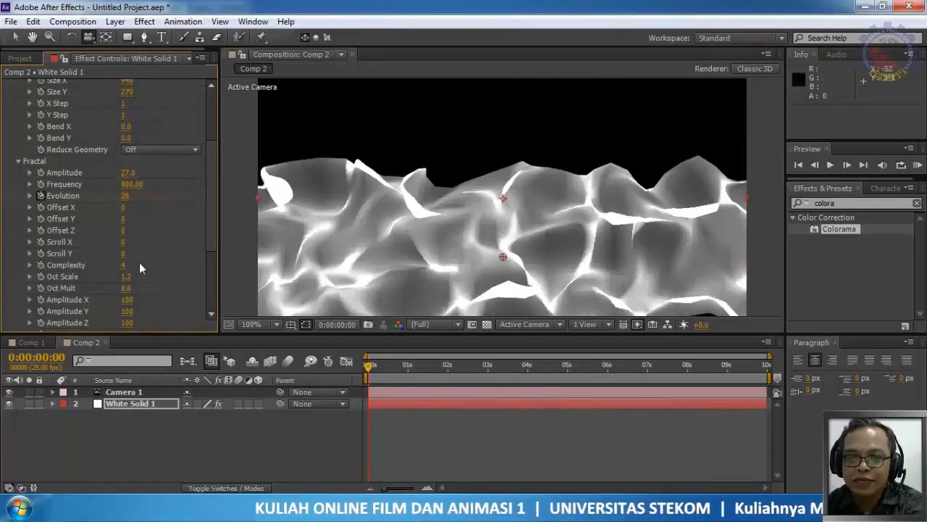
{"action": "left_click_drag", "start_coordinate": [124, 288], "coordinate": [190, 303]}
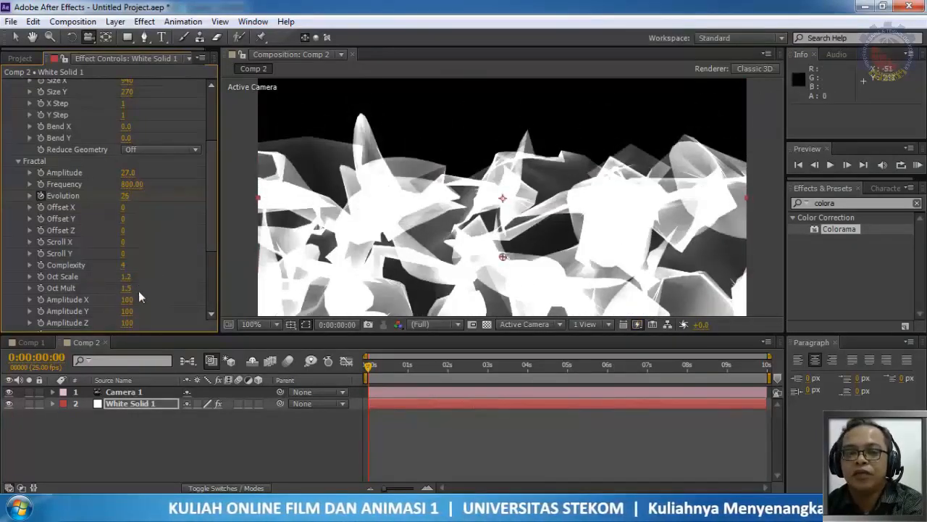
{"action": "left_click_drag", "start_coordinate": [126, 287], "coordinate": [115, 311]}
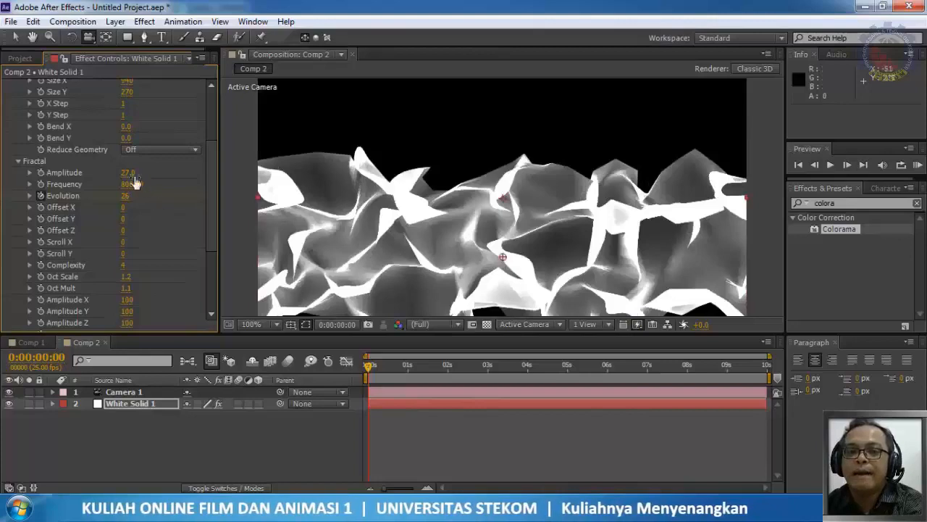
Step: Raise the Fractal Amplitude of the Mir surface to 80
{"action": "left_click_drag", "start_coordinate": [127, 173], "coordinate": [155, 172]}
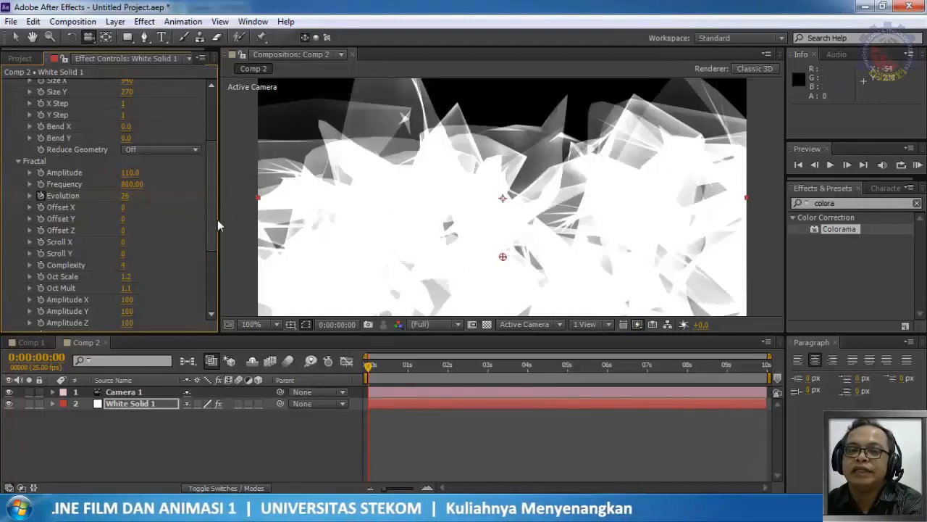
{"action": "scroll", "coordinate": [213, 217], "scroll_direction": "up", "scroll_amount": 4}
{"action": "left_click_drag", "start_coordinate": [213, 193], "coordinate": [210, 261]}
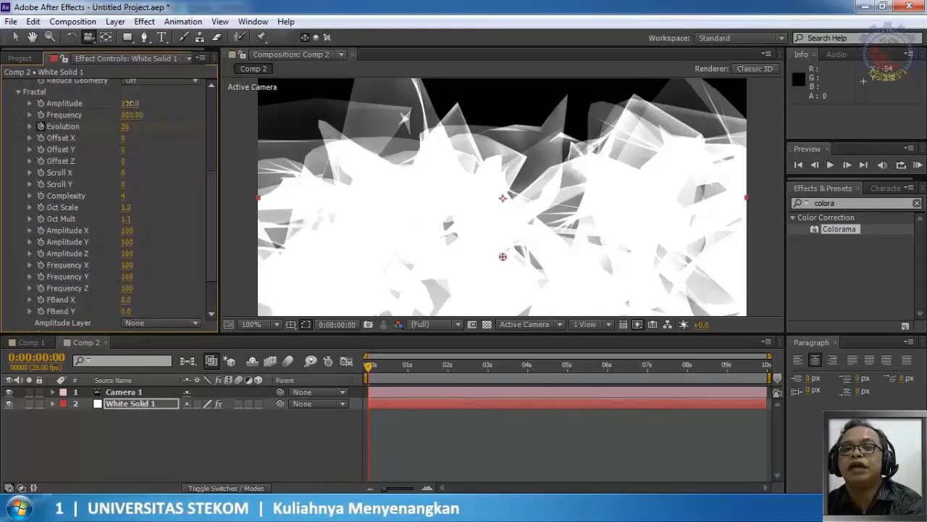
{"action": "left_click_drag", "start_coordinate": [130, 103], "coordinate": [115, 106]}
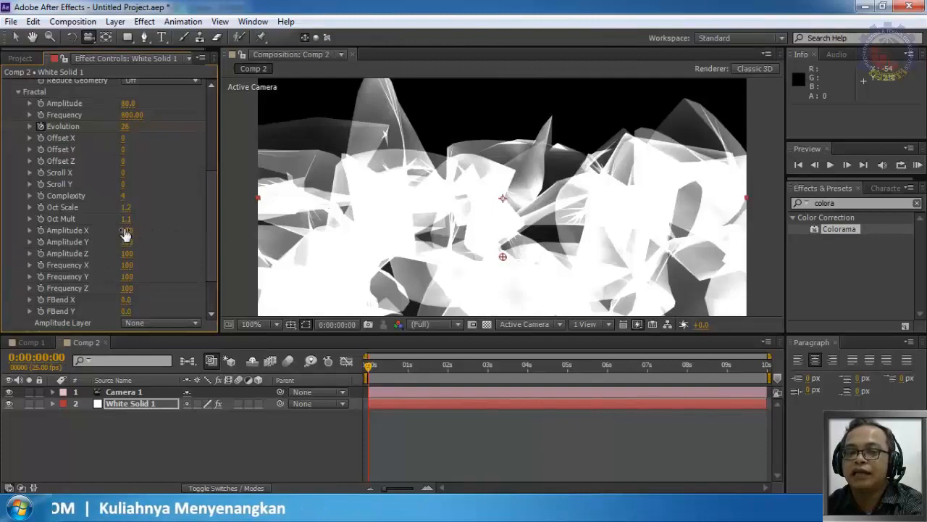
Step: Set the Fractal Amplitude X to 15, Amplitude Y to 23 and Amplitude Z to 136
{"action": "left_click_drag", "start_coordinate": [121, 230], "coordinate": [73, 238]}
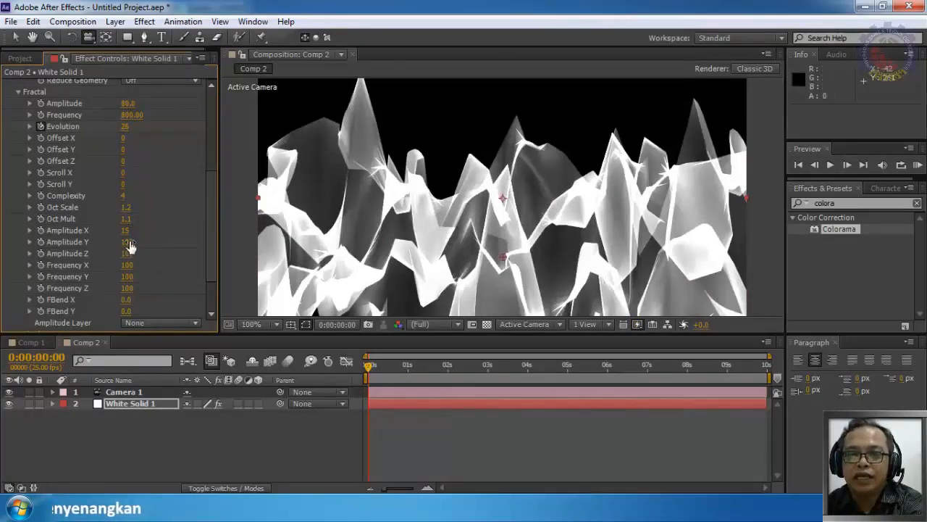
{"action": "left_click_drag", "start_coordinate": [131, 246], "coordinate": [89, 247]}
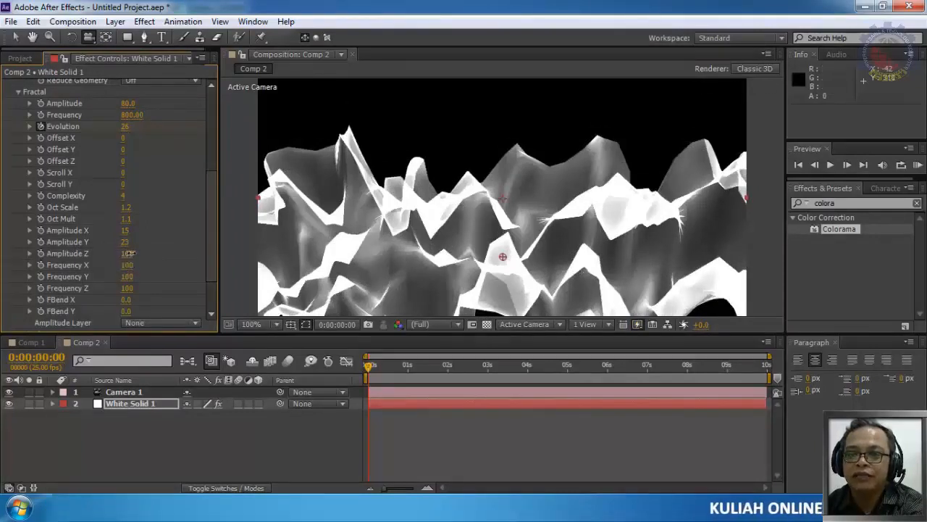
{"action": "left_click_drag", "start_coordinate": [128, 253], "coordinate": [148, 247]}
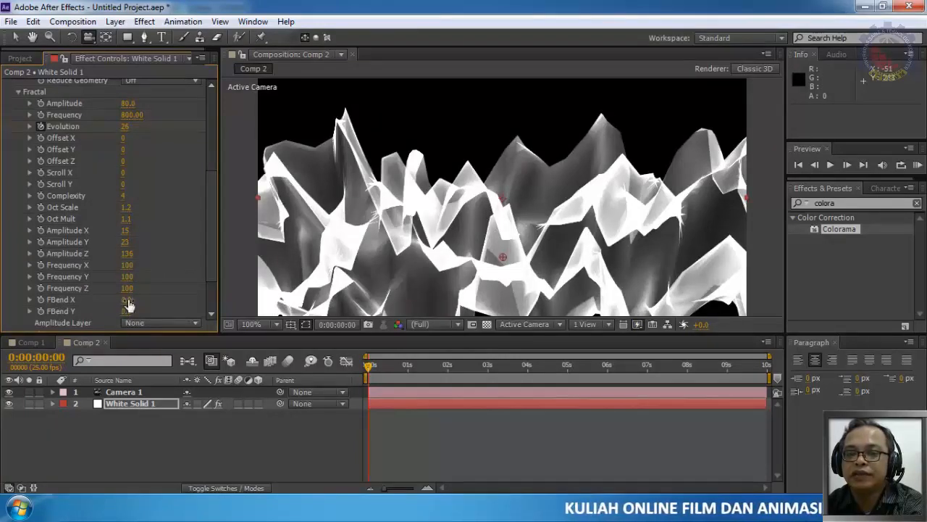
Step: Animate FBend X with keyframes of -0.1 at 0:00:00:00 and 0.6 at 0:00:02:00
{"action": "left_click_drag", "start_coordinate": [128, 299], "coordinate": [169, 302]}
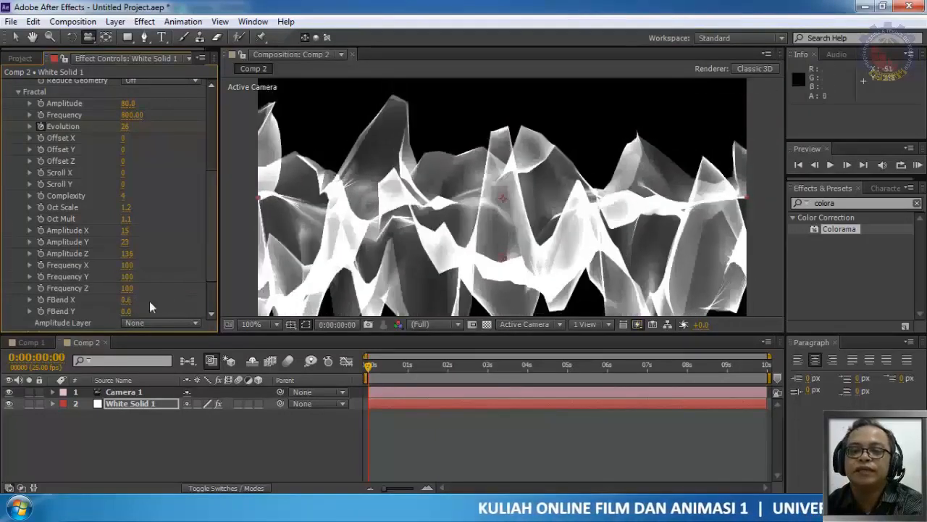
{"action": "left_click_drag", "start_coordinate": [129, 304], "coordinate": [97, 311]}
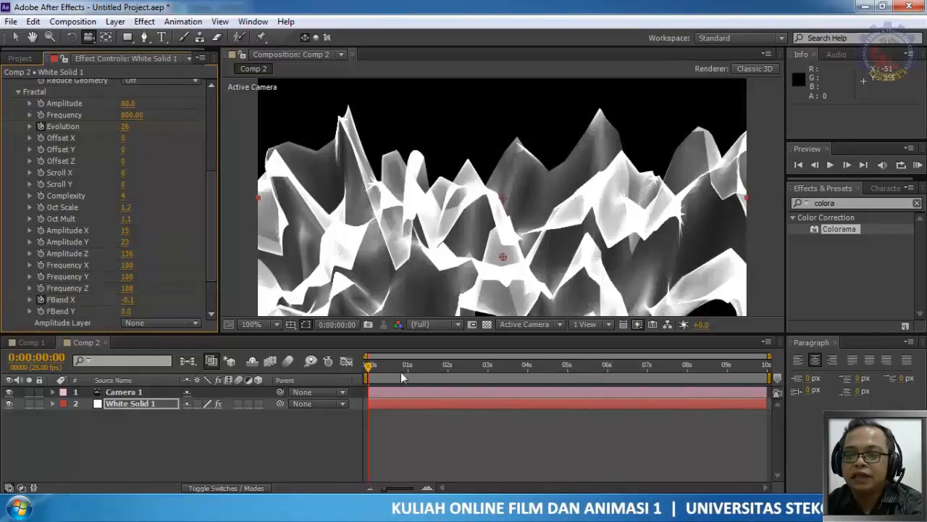
{"action": "left_click", "coordinate": [449, 365]}
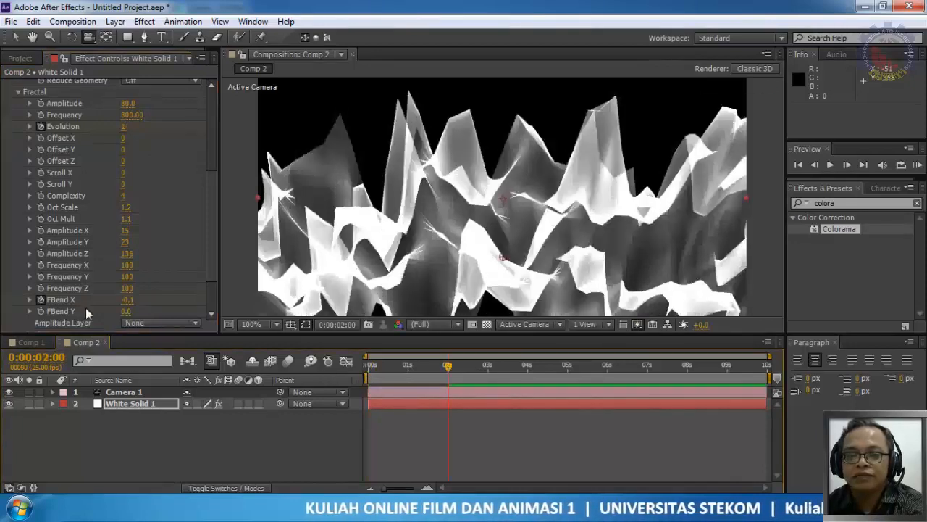
{"action": "left_click_drag", "start_coordinate": [132, 307], "coordinate": [182, 309]}
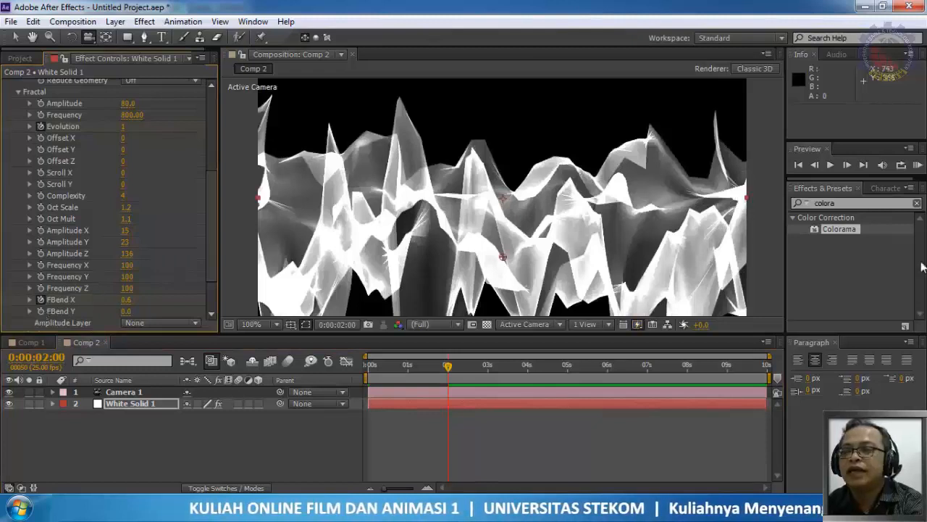
Step: Play the bending terrain animation from the first frame and review it with a RAM preview
{"action": "left_click", "coordinate": [797, 166]}
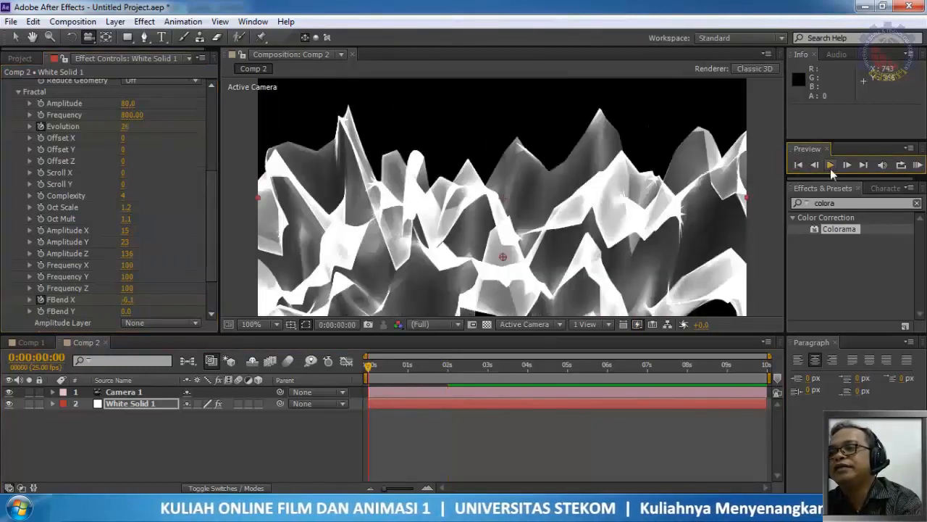
{"action": "left_click", "coordinate": [830, 166]}
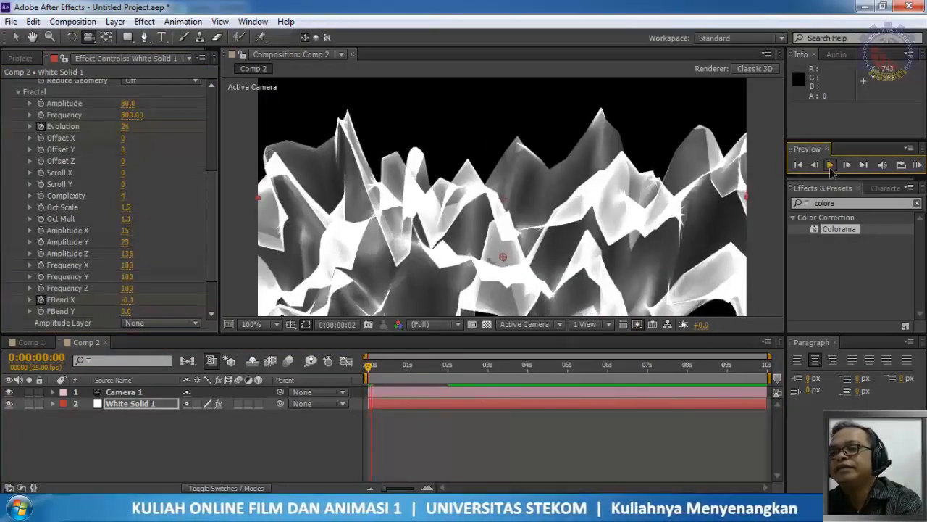
{"action": "left_click", "coordinate": [917, 165]}
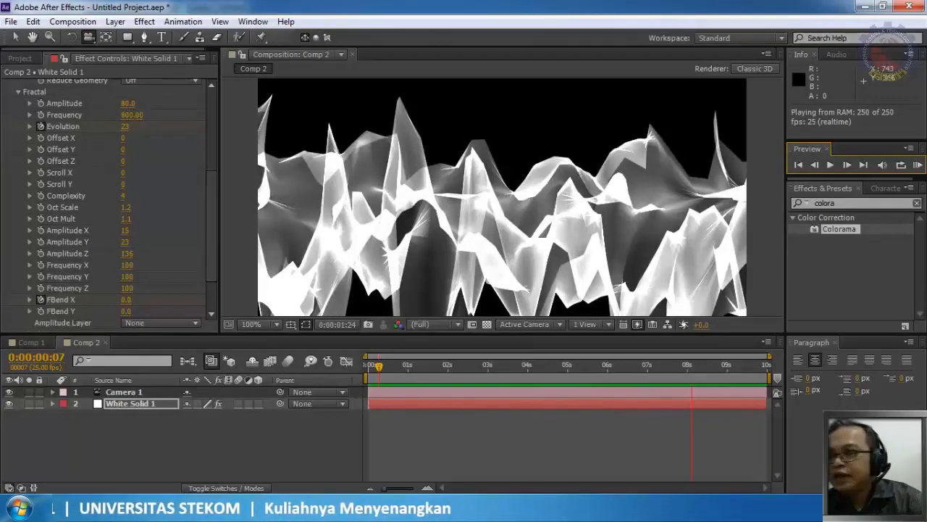
{"action": "left_click", "coordinate": [917, 166]}
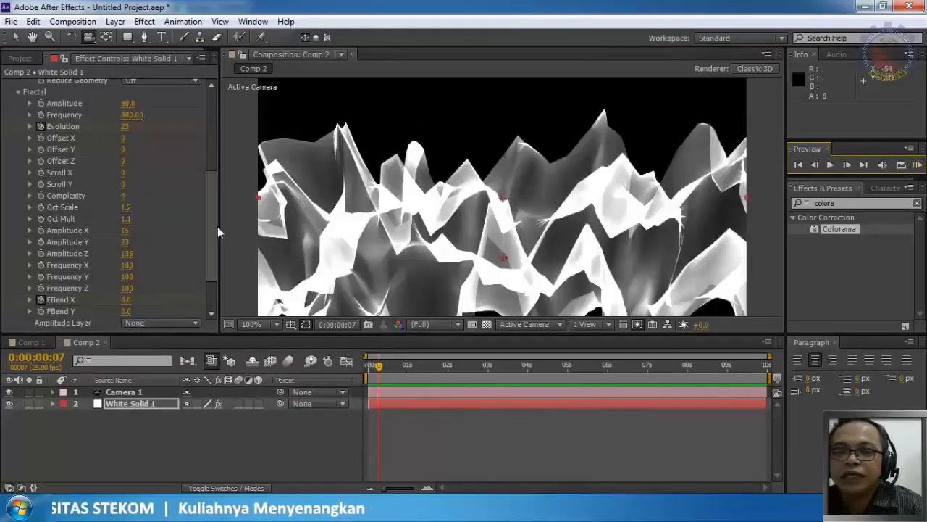
Step: Set Normal Affect to 20 in Mir's Shader settings
{"action": "scroll", "coordinate": [207, 251], "scroll_direction": "down", "scroll_amount": 3}
{"action": "scroll", "coordinate": [207, 253], "scroll_direction": "down", "scroll_amount": 1}
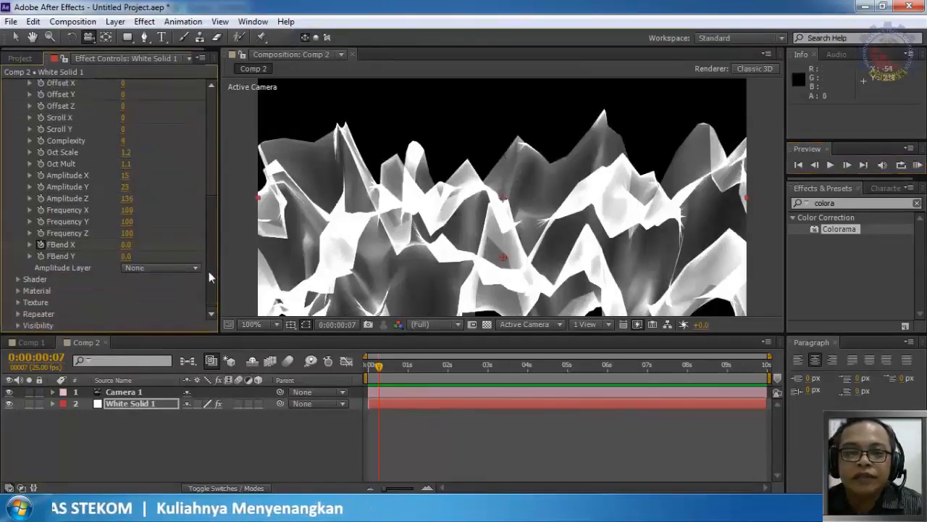
{"action": "left_click", "coordinate": [18, 280]}
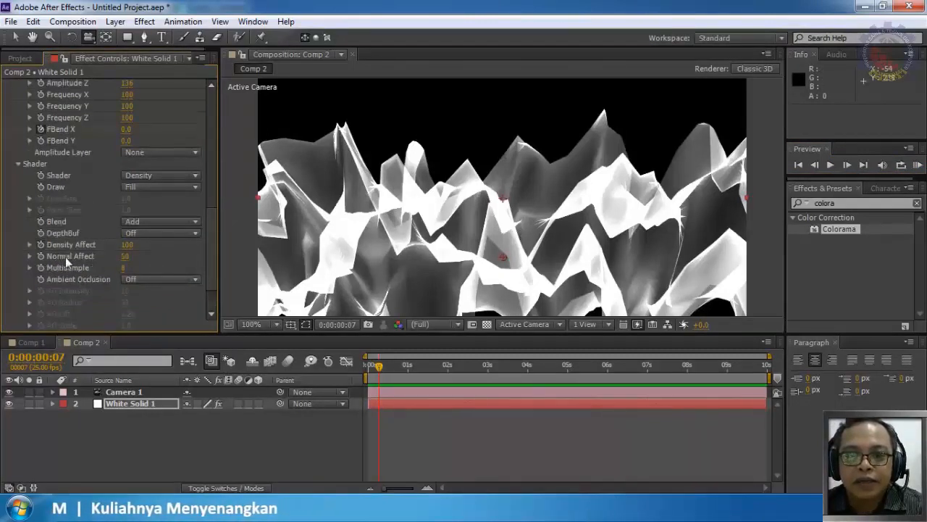
{"action": "left_click", "coordinate": [124, 256]}
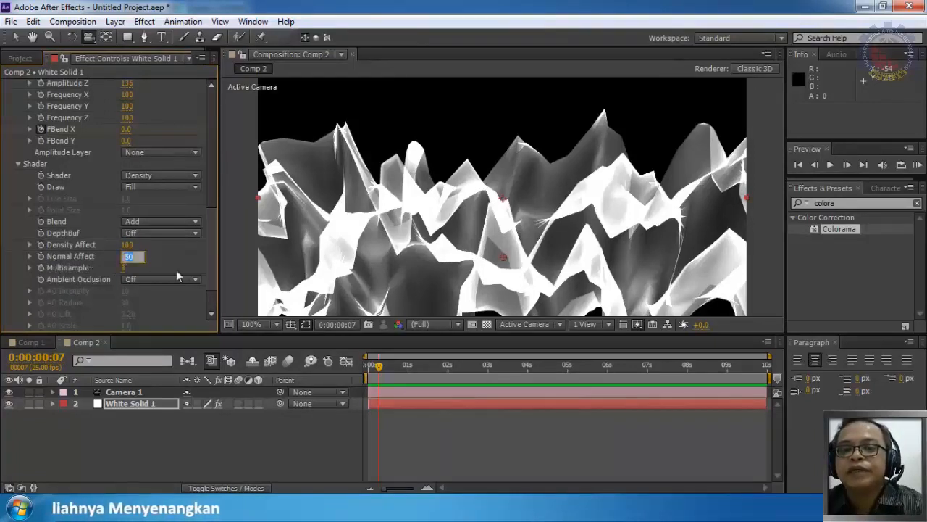
{"action": "type", "text": "20"}
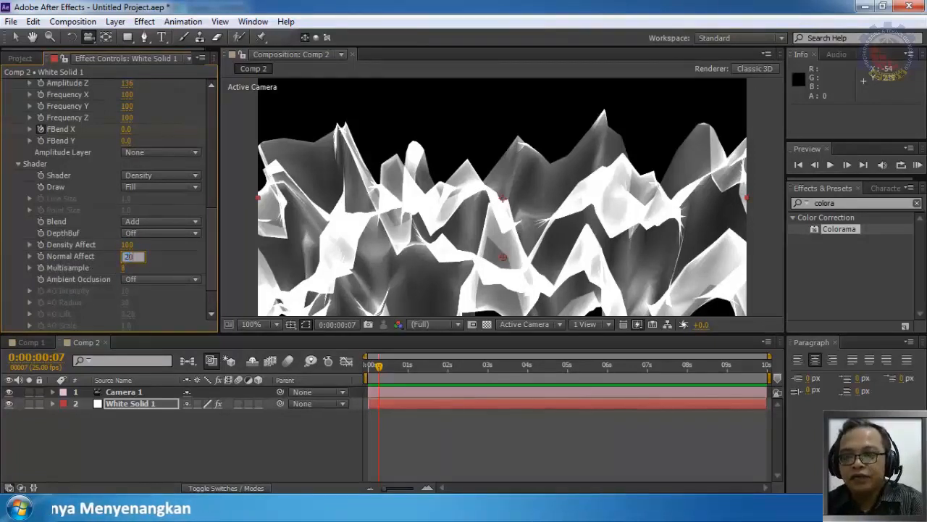
{"action": "key", "text": "Return"}
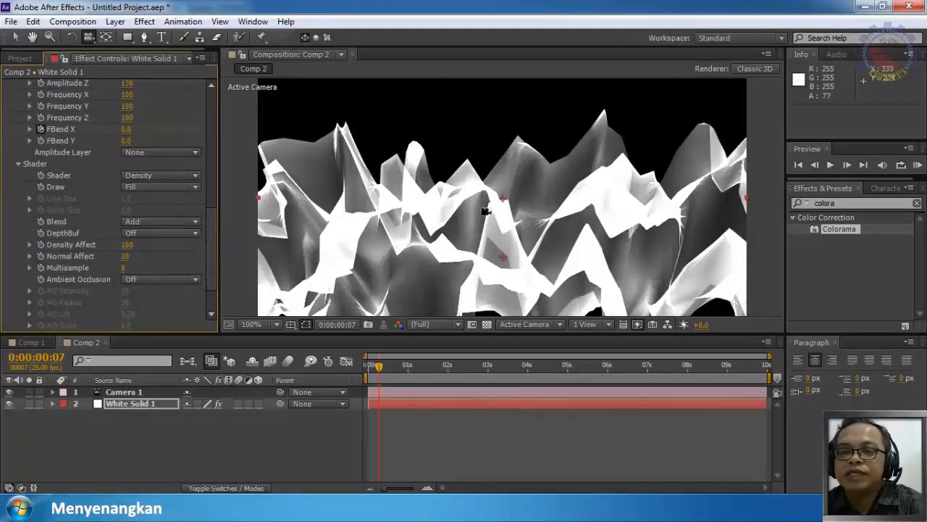
{"action": "left_click_drag", "start_coordinate": [125, 245], "coordinate": [158, 249]}
{"action": "scroll", "coordinate": [211, 229], "scroll_direction": "down", "scroll_amount": 2}
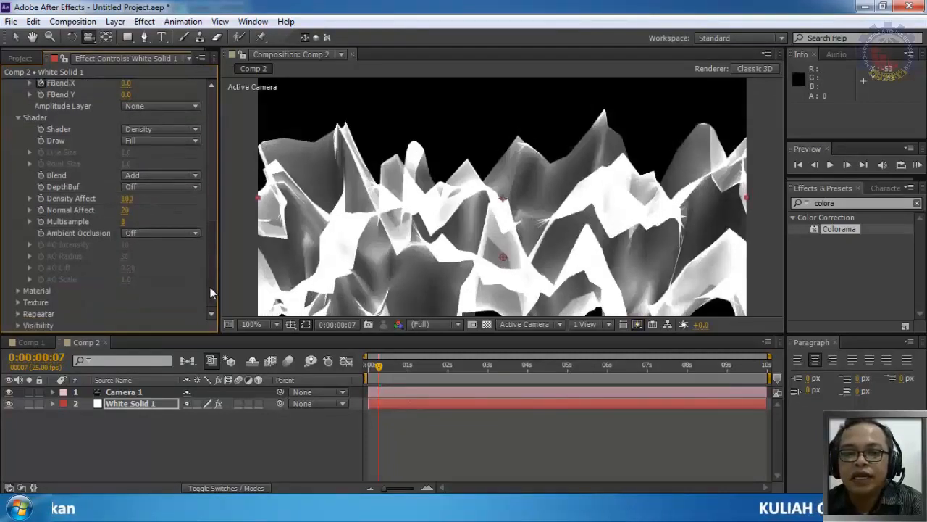
Step: Lower the Opacity in Mir's Material settings to 28
{"action": "left_click", "coordinate": [18, 291]}
{"action": "scroll", "coordinate": [106, 293], "scroll_direction": "down", "scroll_amount": 3}
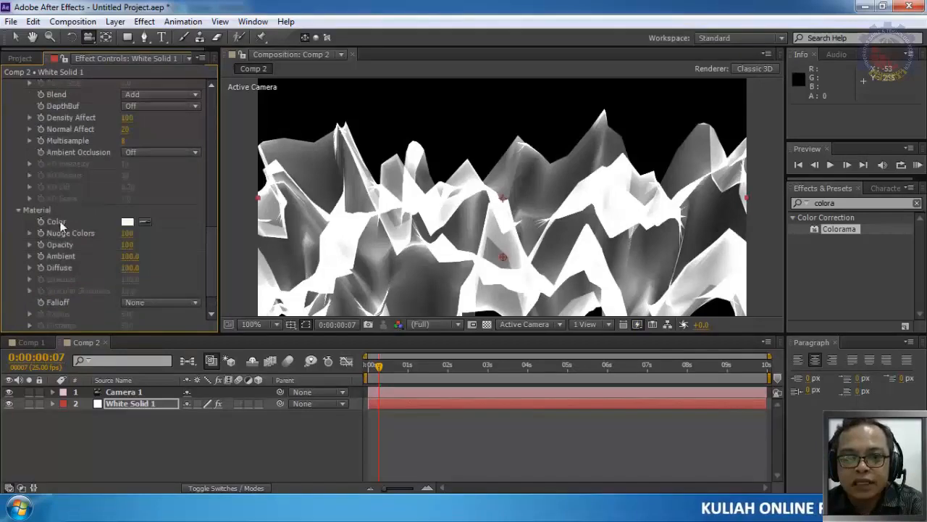
{"action": "left_click_drag", "start_coordinate": [126, 245], "coordinate": [94, 252]}
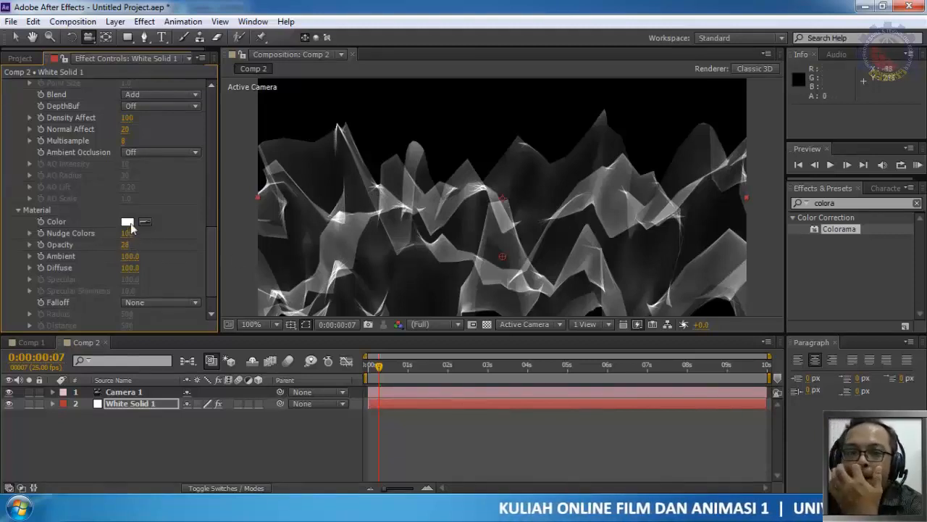
Step: Change the Color in Mir's Material settings from the solid's white to a bright red
{"action": "left_click", "coordinate": [127, 221]}
{"action": "left_click_drag", "start_coordinate": [451, 242], "coordinate": [485, 157]}
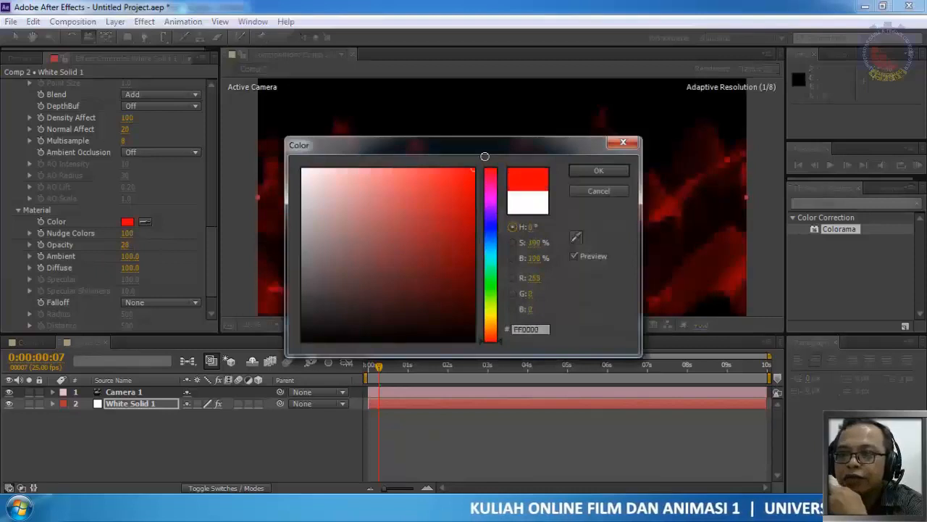
{"action": "left_click_drag", "start_coordinate": [440, 191], "coordinate": [446, 163]}
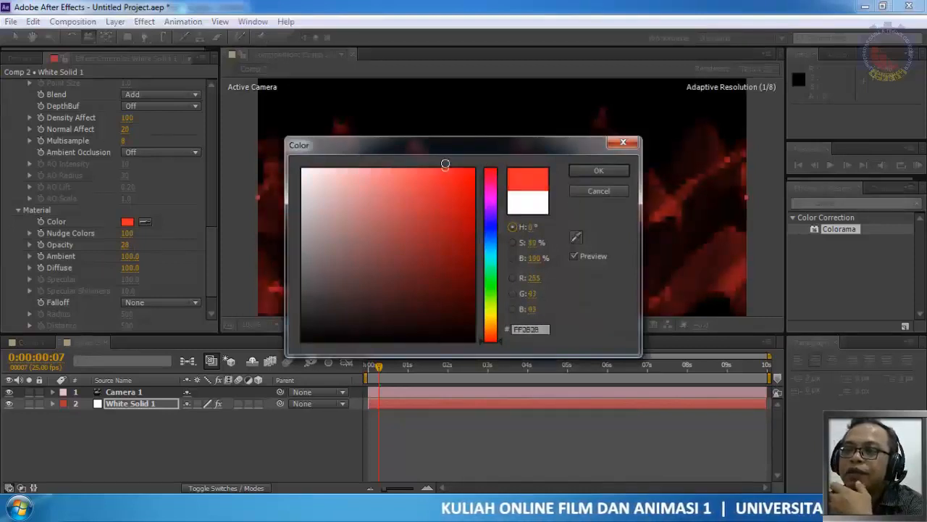
{"action": "left_click", "coordinate": [604, 170]}
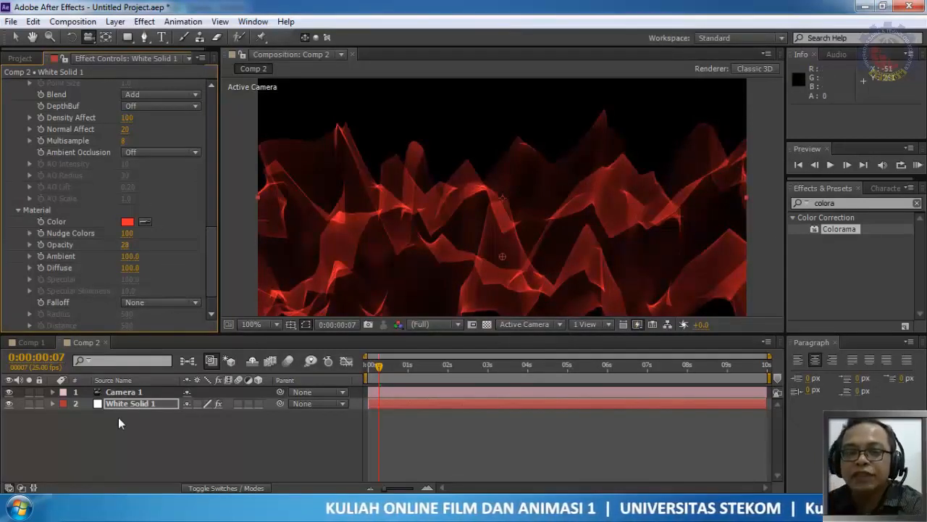
Step: Add Comp 1 as the top layer of Comp 2 and turn off its visibility
{"action": "left_click", "coordinate": [19, 59]}
{"action": "left_click_drag", "start_coordinate": [40, 181], "coordinate": [72, 394]}
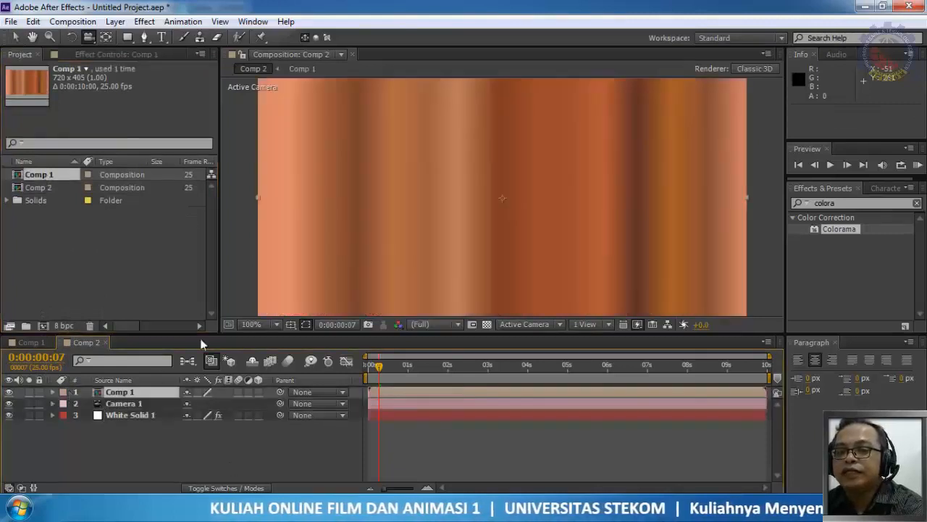
{"action": "left_click", "coordinate": [10, 392]}
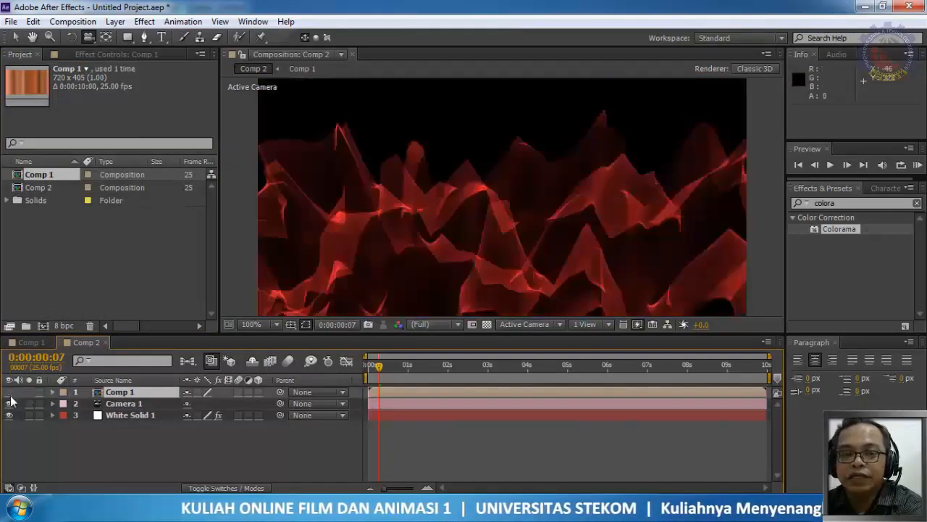
Step: Rename the White Solid 1 layer to MIR
{"action": "left_click", "coordinate": [114, 415]}
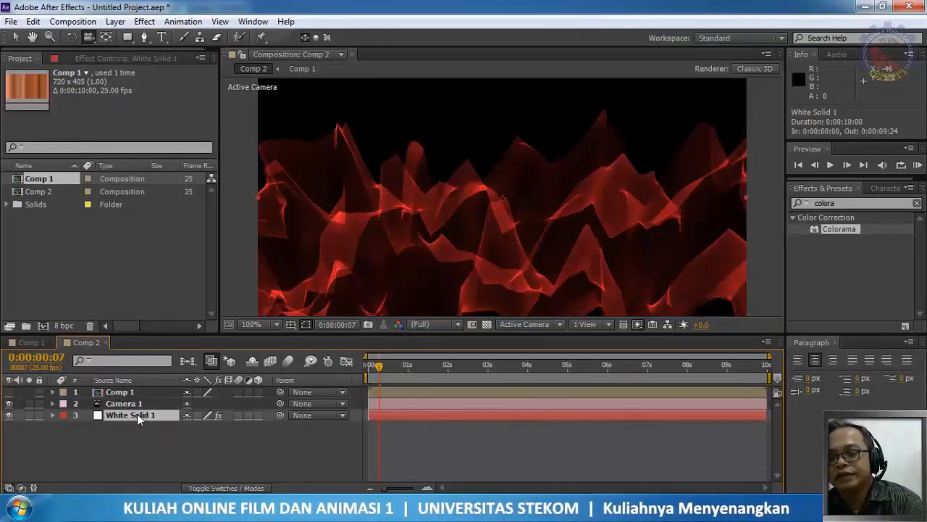
{"action": "key", "text": "Return"}
{"action": "type", "text": "MIR"}
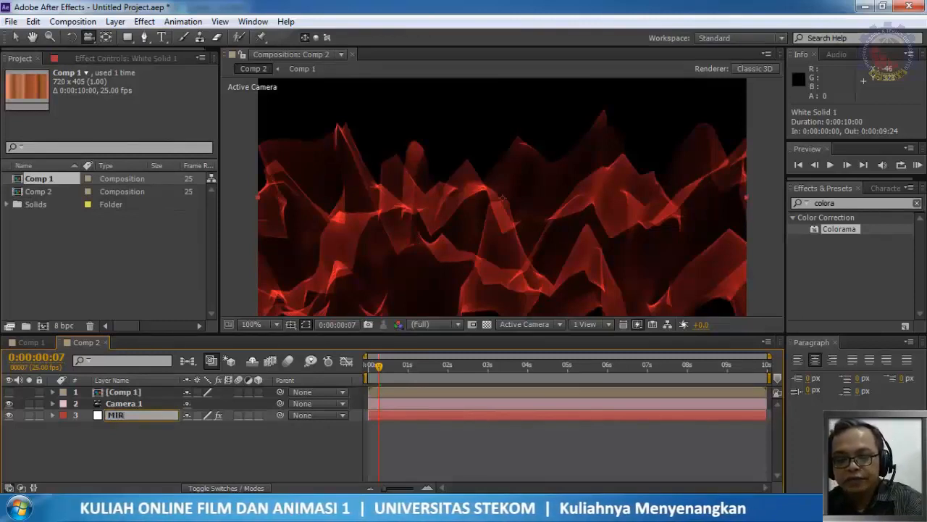
{"action": "key", "text": "Return"}
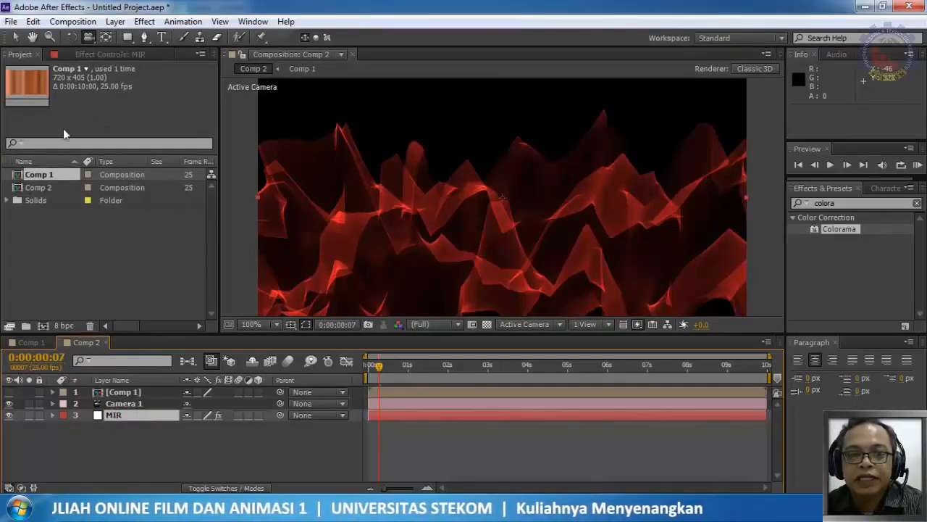
Step: Set the Texture Layer in the MIR layer's Texture settings to Comp 1
{"action": "left_click", "coordinate": [97, 54]}
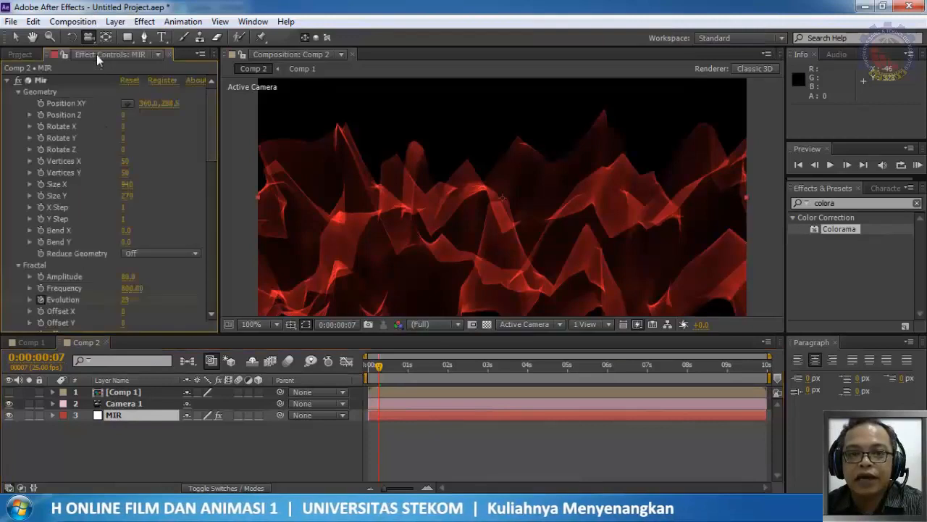
{"action": "left_click_drag", "start_coordinate": [216, 157], "coordinate": [212, 293]}
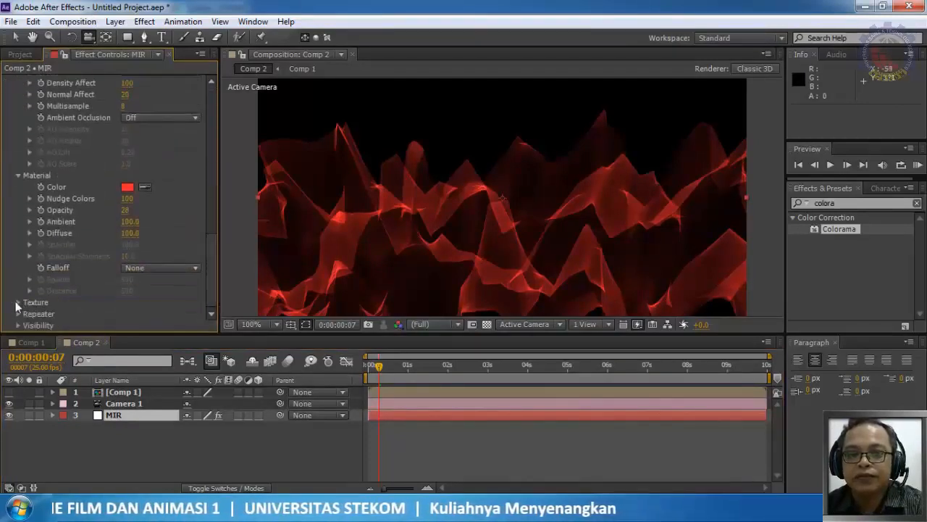
{"action": "left_click", "coordinate": [17, 302]}
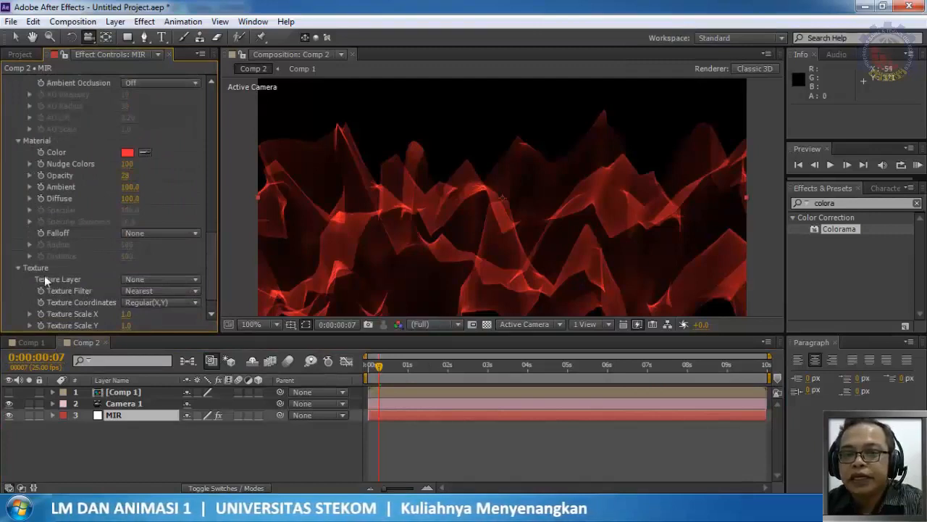
{"action": "left_click", "coordinate": [173, 281]}
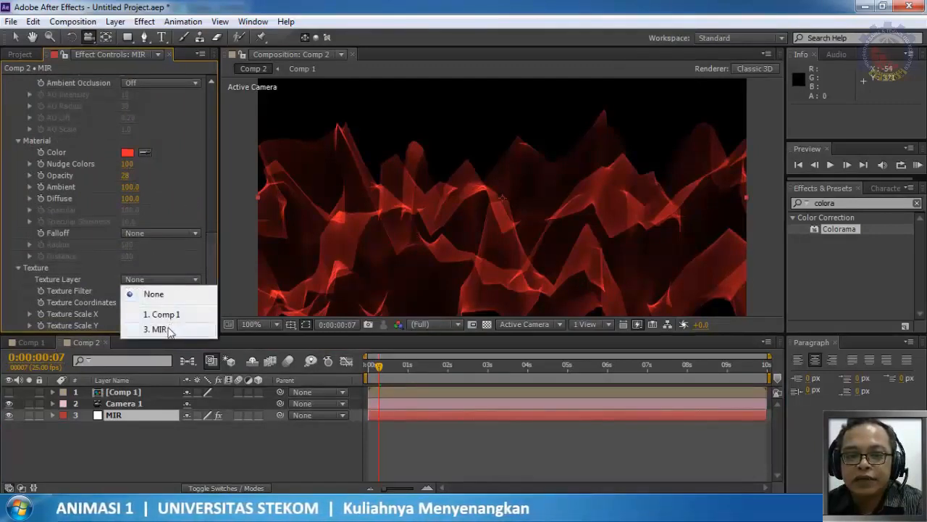
{"action": "left_click", "coordinate": [165, 317]}
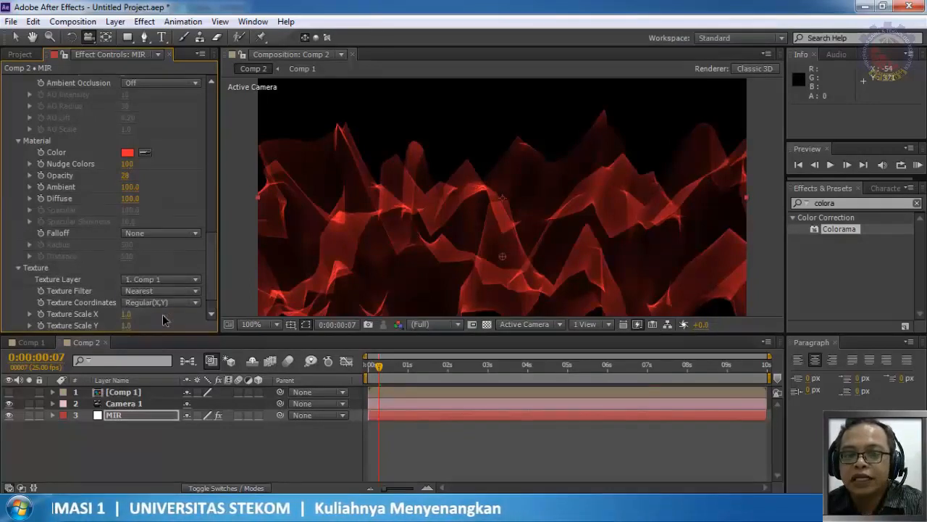
Step: Set Mir's Material Color to pure white, FFFFFF, and check the textured terrain in the composition view
{"action": "left_click", "coordinate": [130, 153]}
{"action": "mouse_move", "coordinate": [307, 227]}
{"action": "left_mouse_down"}
{"action": "mouse_move", "coordinate": [286, 163]}
{"action": "mouse_move", "coordinate": [261, 134]}
{"action": "left_mouse_up"}
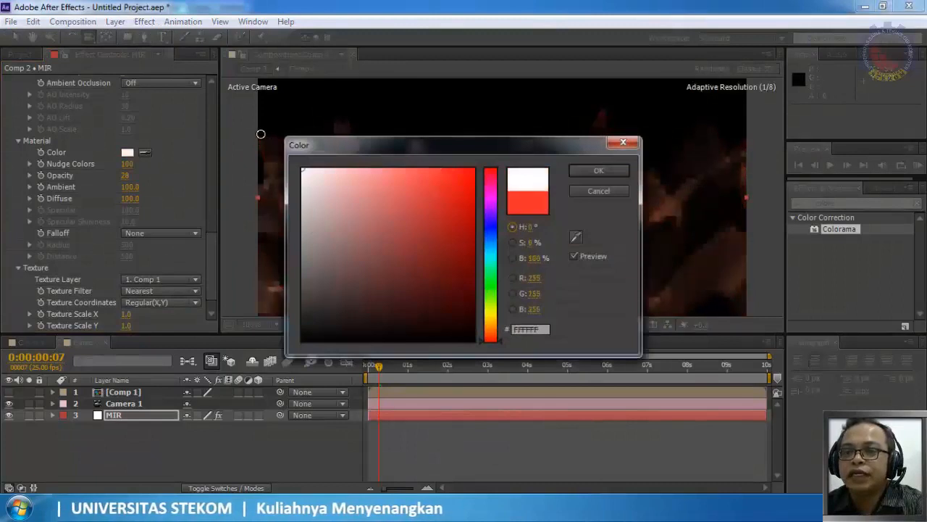
{"action": "left_click", "coordinate": [599, 171]}
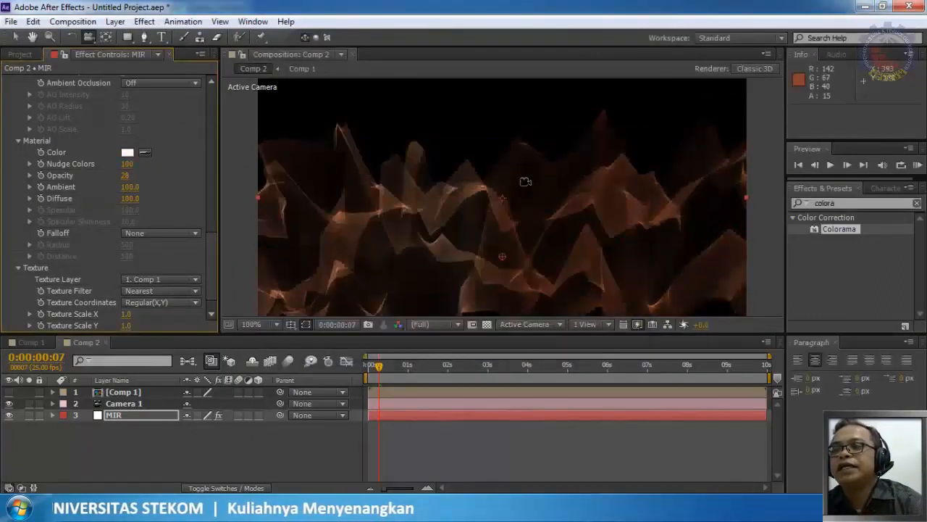
{"action": "scroll", "coordinate": [527, 187], "scroll_direction": "down", "scroll_amount": 2}
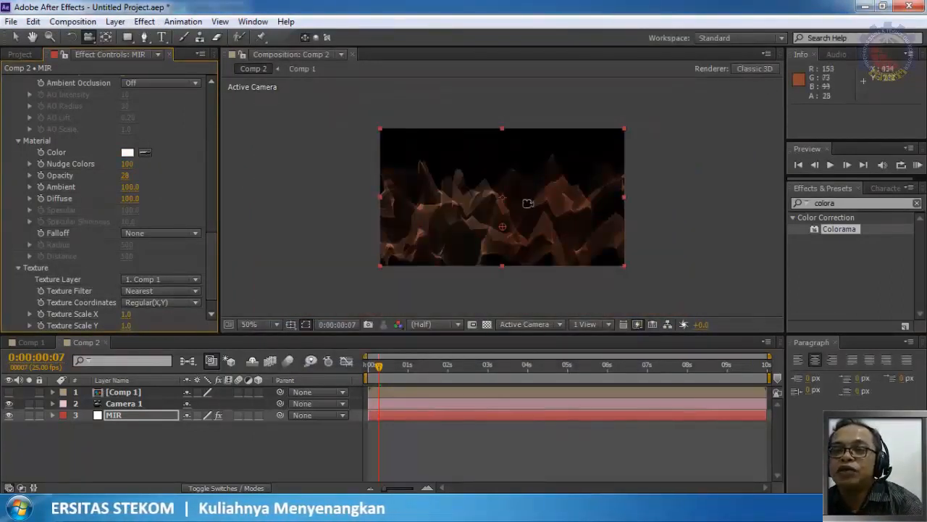
{"action": "scroll", "coordinate": [528, 203], "scroll_direction": "up", "scroll_amount": 2}
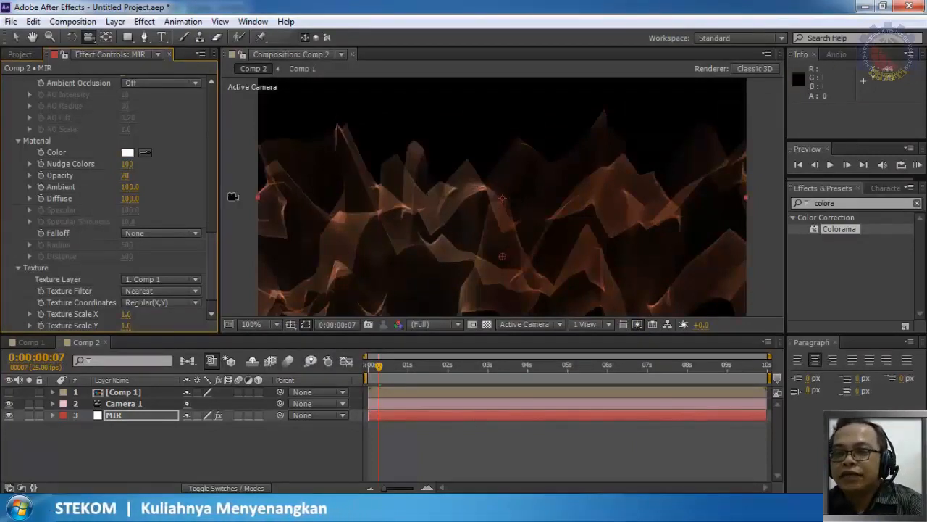
Step: Lower the Diffuse value in Mir's Material settings to 0
{"action": "scroll", "coordinate": [207, 253], "scroll_direction": "up", "scroll_amount": 4}
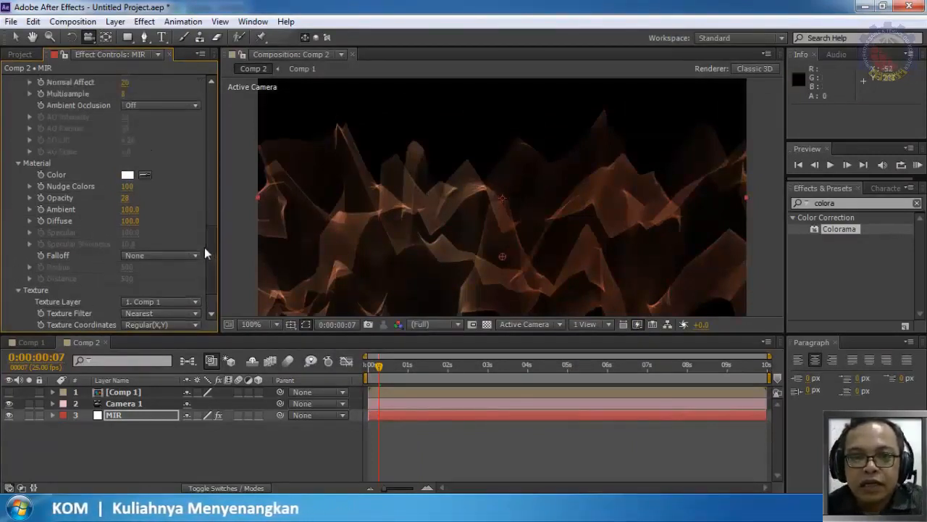
{"action": "scroll", "coordinate": [210, 250], "scroll_direction": "down", "scroll_amount": 5}
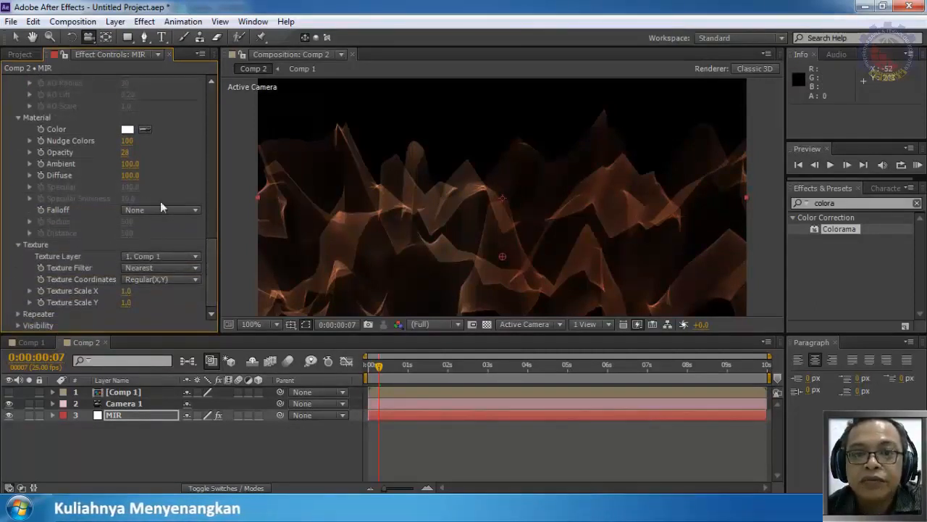
{"action": "left_click_drag", "start_coordinate": [131, 178], "coordinate": [116, 179]}
{"action": "left_click_drag", "start_coordinate": [116, 181], "coordinate": [66, 197]}
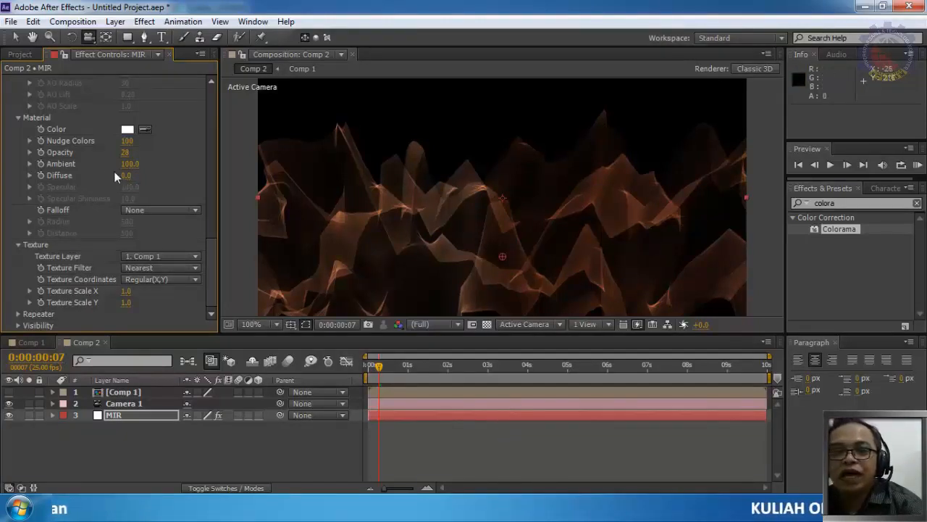
Step: Look through Mir's Fractal, Shader and Material settings, including the available Falloff options
{"action": "scroll", "coordinate": [135, 180], "scroll_direction": "up", "scroll_amount": 3}
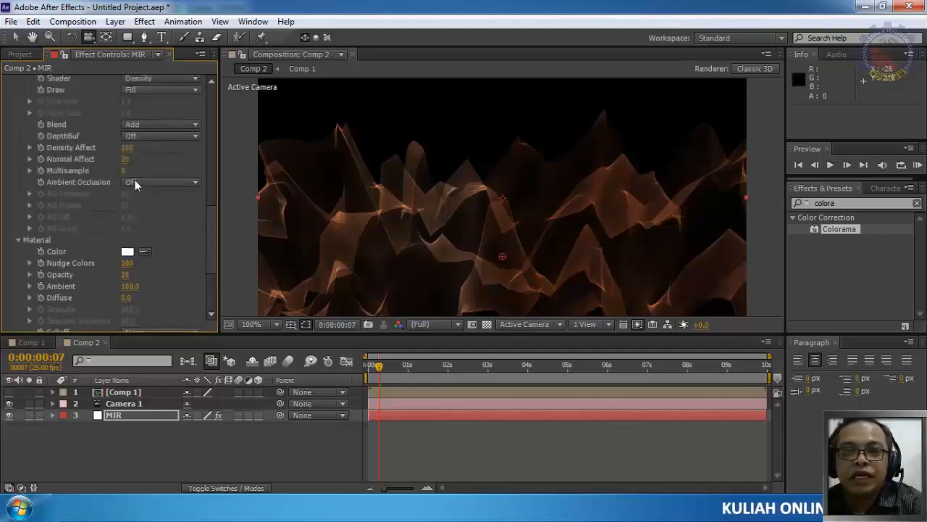
{"action": "scroll", "coordinate": [135, 181], "scroll_direction": "up", "scroll_amount": 8}
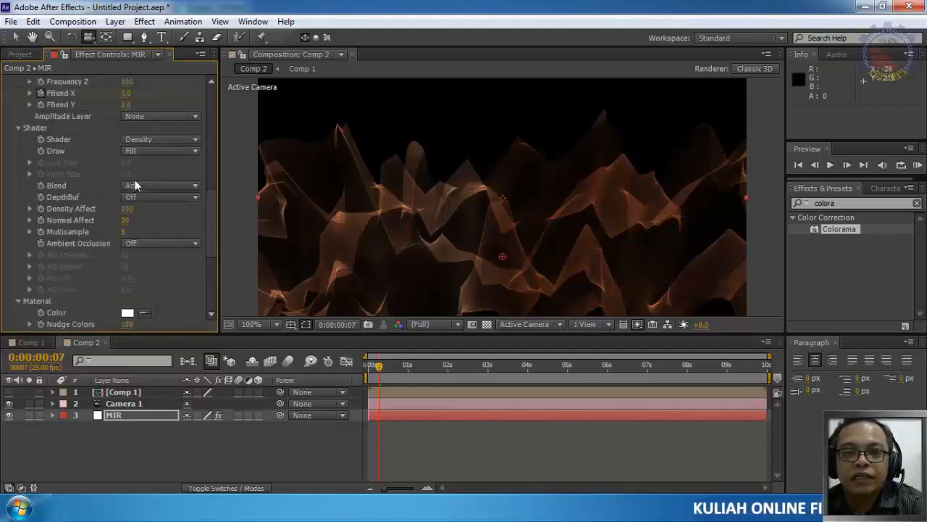
{"action": "scroll", "coordinate": [135, 179], "scroll_direction": "up", "scroll_amount": 2}
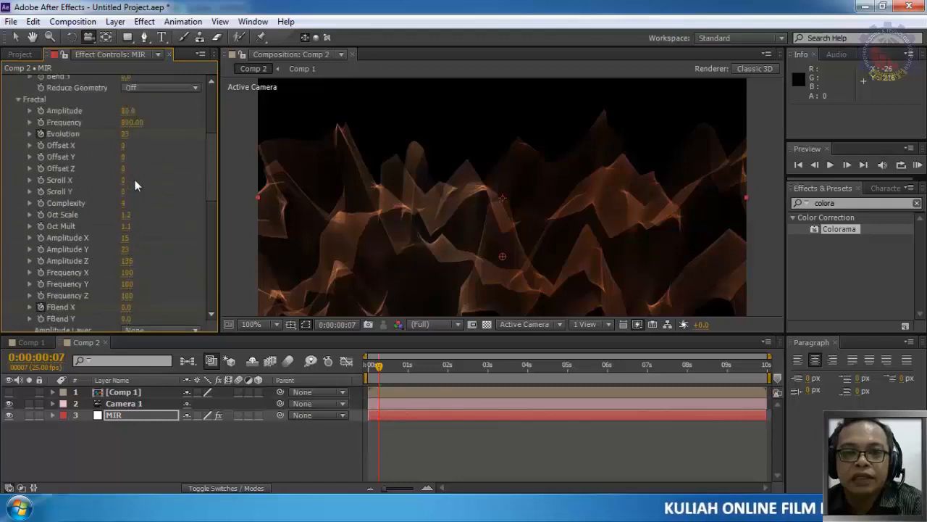
{"action": "scroll", "coordinate": [134, 180], "scroll_direction": "down", "scroll_amount": 12}
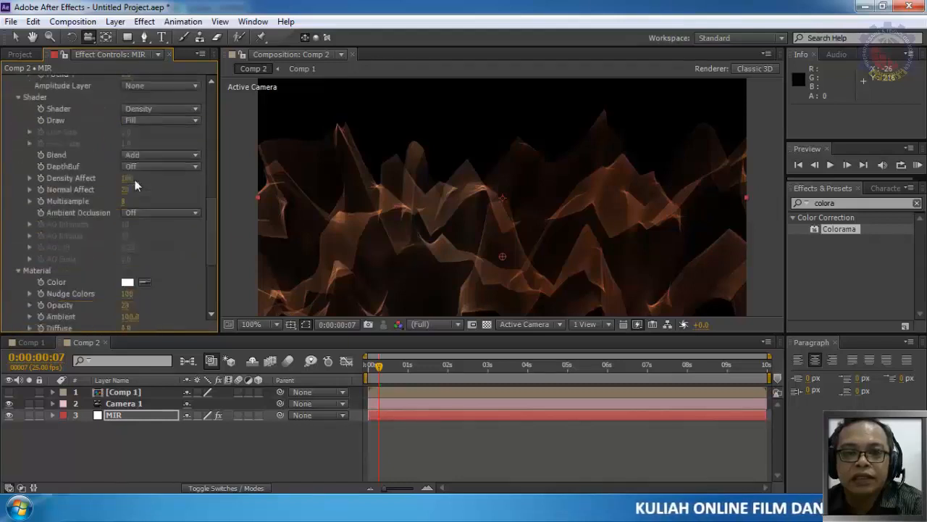
{"action": "scroll", "coordinate": [135, 179], "scroll_direction": "up", "scroll_amount": 11}
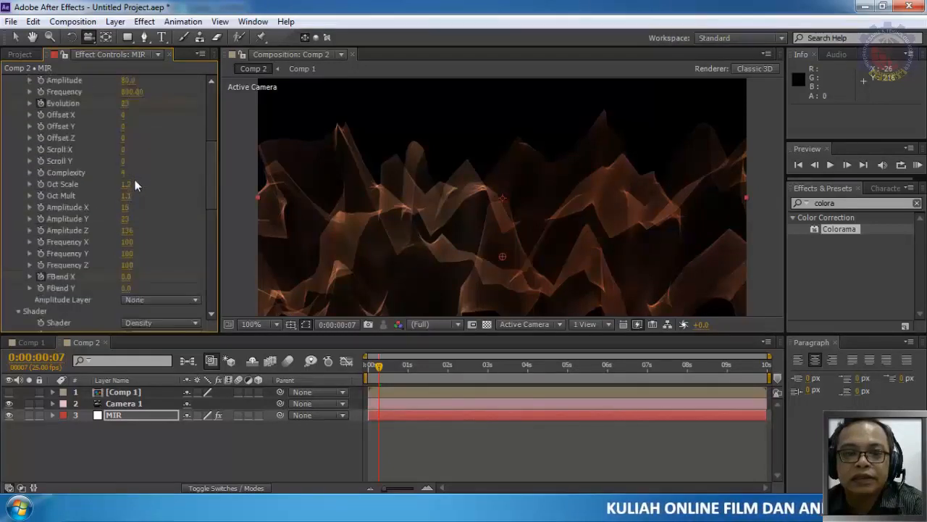
{"action": "scroll", "coordinate": [135, 180], "scroll_direction": "down", "scroll_amount": 7}
{"action": "scroll", "coordinate": [134, 180], "scroll_direction": "down", "scroll_amount": 3}
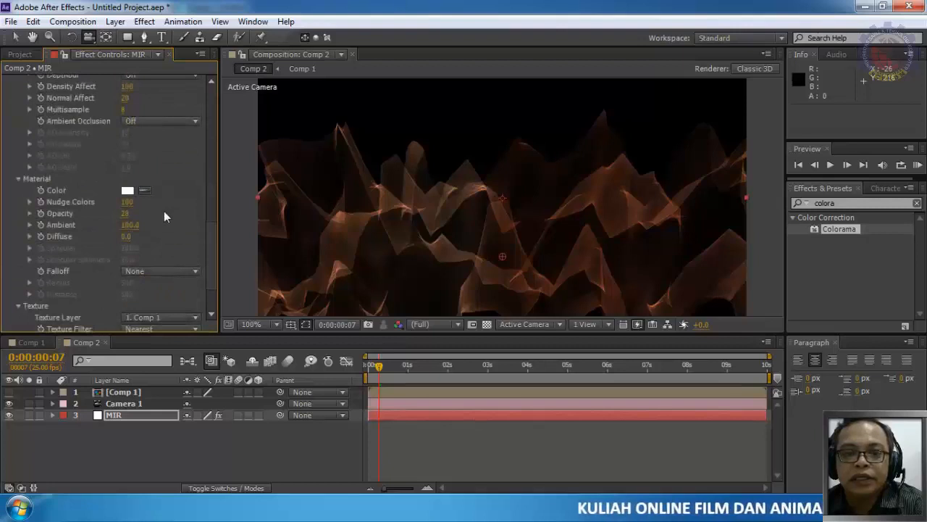
{"action": "scroll", "coordinate": [163, 211], "scroll_direction": "down", "scroll_amount": 1}
{"action": "left_click", "coordinate": [187, 249]}
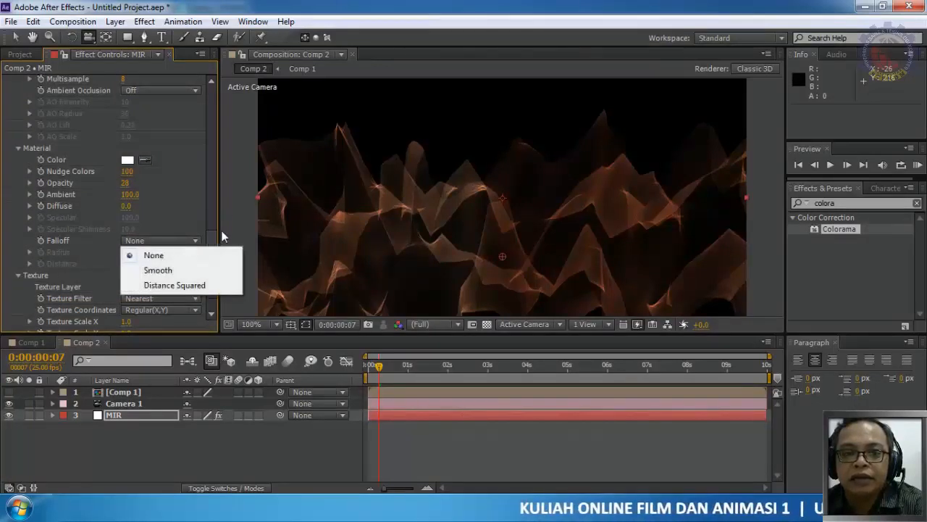
{"action": "left_click", "coordinate": [211, 237]}
{"action": "scroll", "coordinate": [196, 253], "scroll_direction": "down", "scroll_amount": 1}
Step: Set Mir's Shader Draw mode to Front Fill, Back Wire with a Line Size of 1.5
{"action": "scroll", "coordinate": [196, 253], "scroll_direction": "up", "scroll_amount": 5}
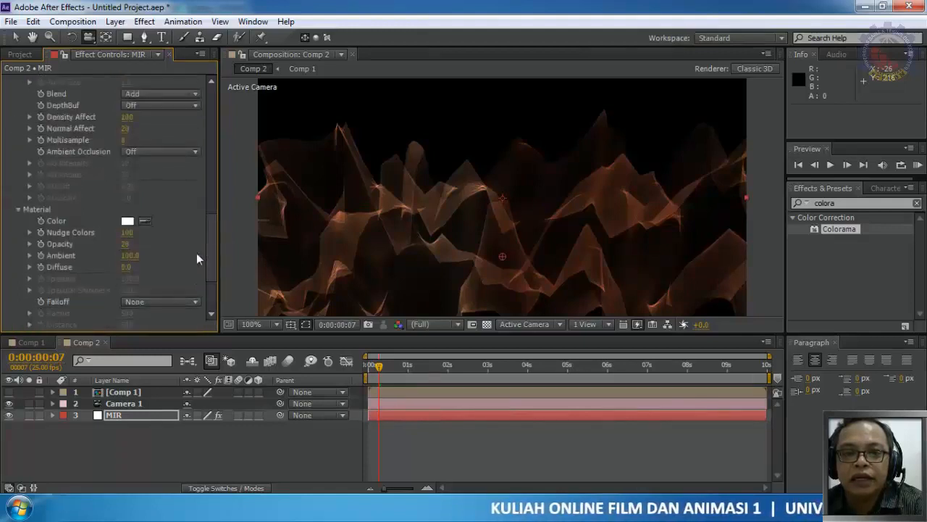
{"action": "scroll", "coordinate": [196, 253], "scroll_direction": "up", "scroll_amount": 3}
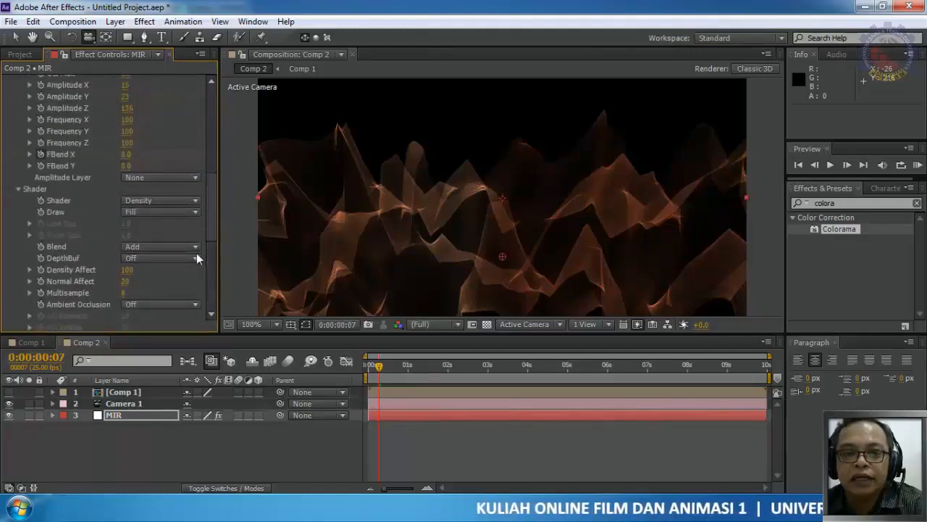
{"action": "left_click", "coordinate": [159, 212]}
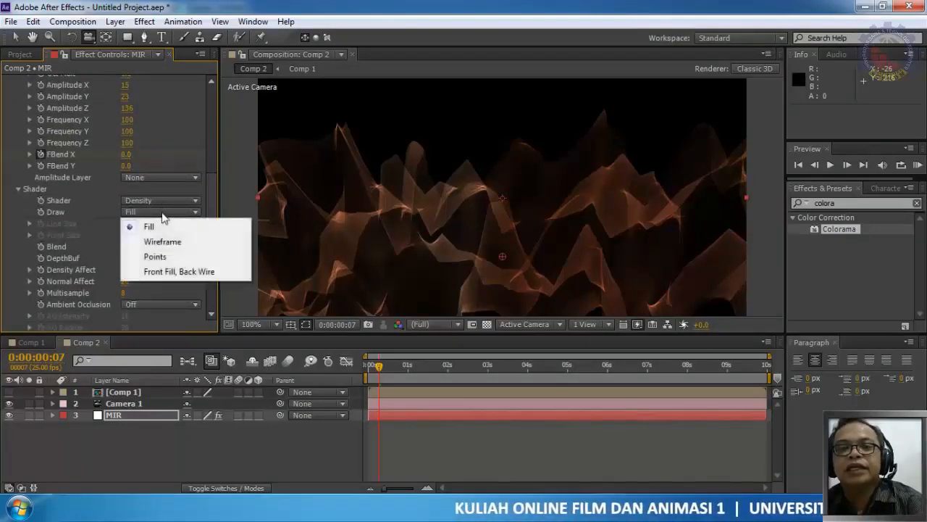
{"action": "left_click", "coordinate": [164, 273]}
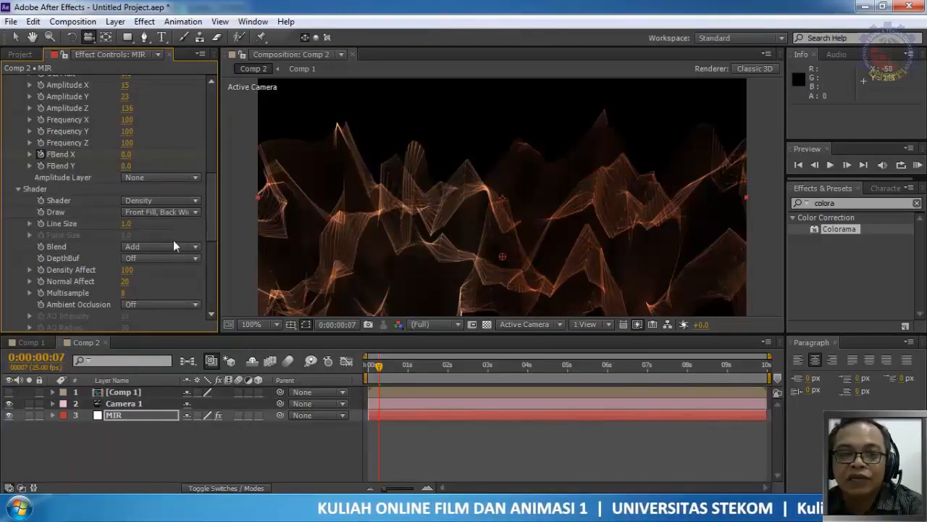
{"action": "left_click", "coordinate": [126, 225]}
{"action": "type", "text": "1"}
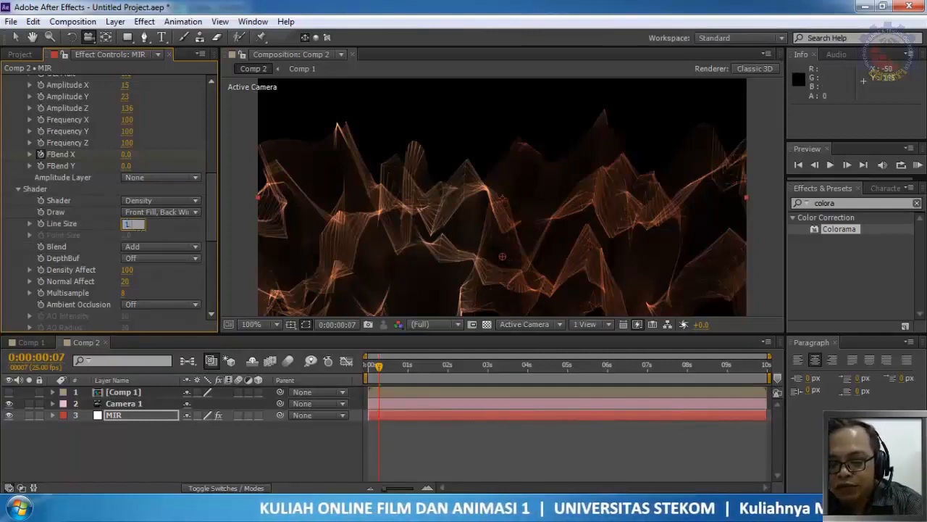
{"action": "type", "text": ".5"}
{"action": "key", "text": "Return"}
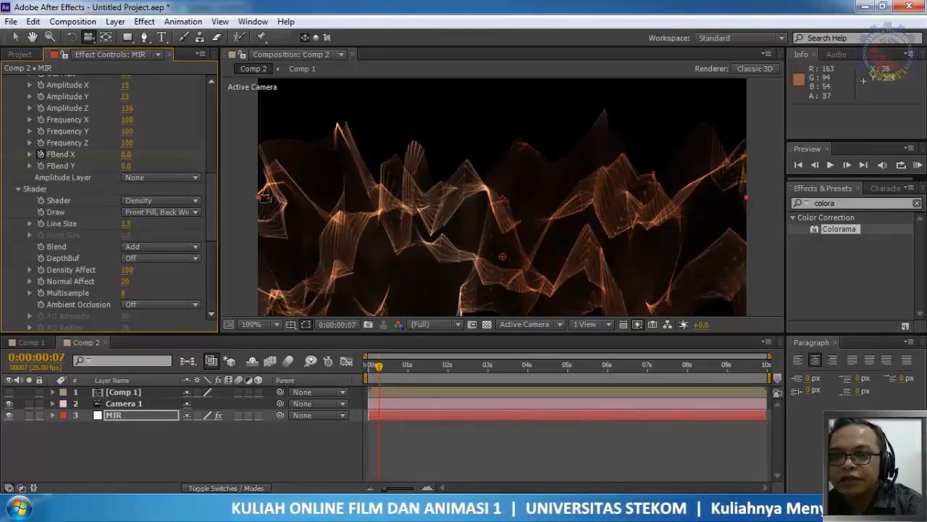
Step: Set Mir's Shader Blend to Super Add and switch DepthBuf on
{"action": "left_click", "coordinate": [151, 245]}
{"action": "left_click", "coordinate": [164, 305]}
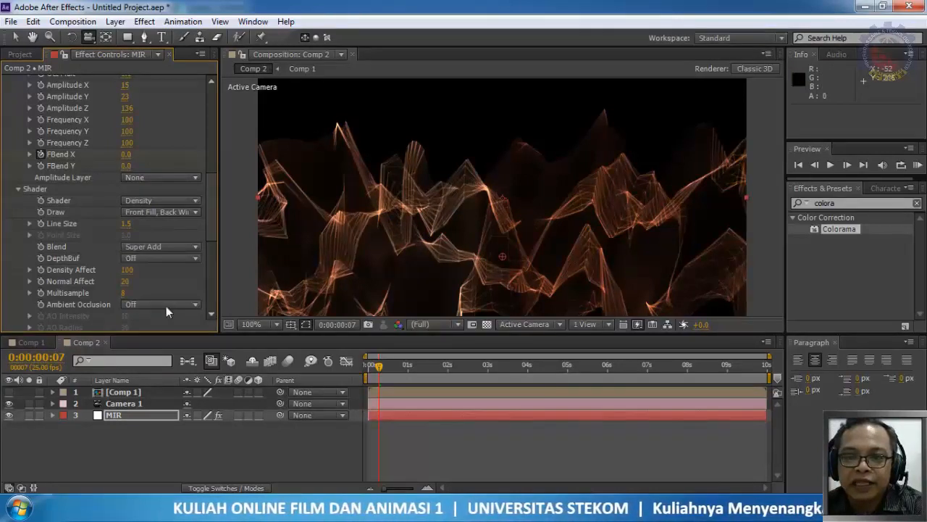
{"action": "left_click", "coordinate": [158, 258]}
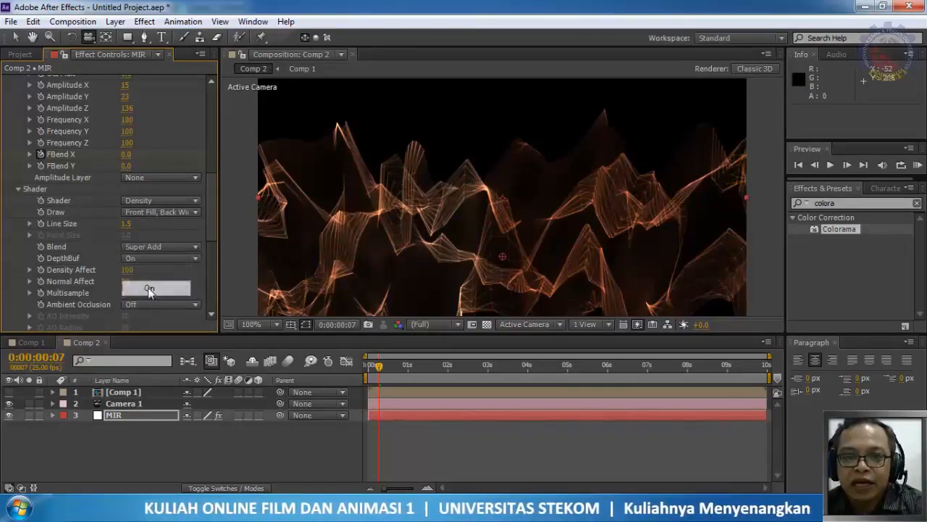
Step: Set Mir's DepthBuf to On and apply the Stylize Glow effect to the MIR layer
{"action": "left_click", "coordinate": [150, 283]}
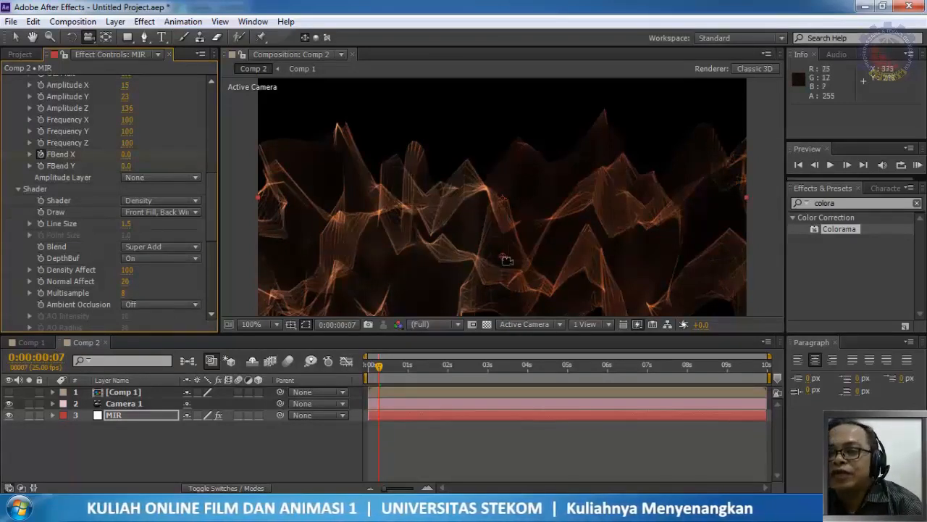
{"action": "left_click", "coordinate": [811, 205]}
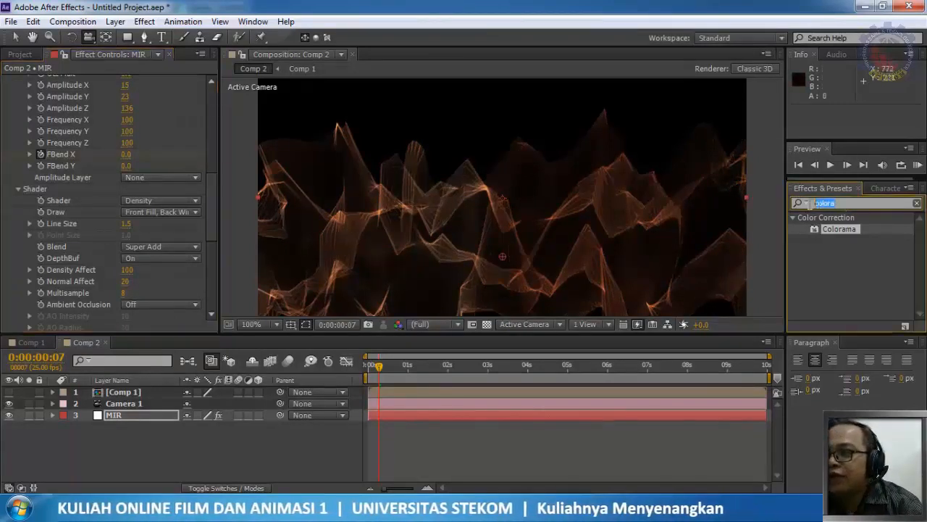
{"action": "type", "text": "glow"}
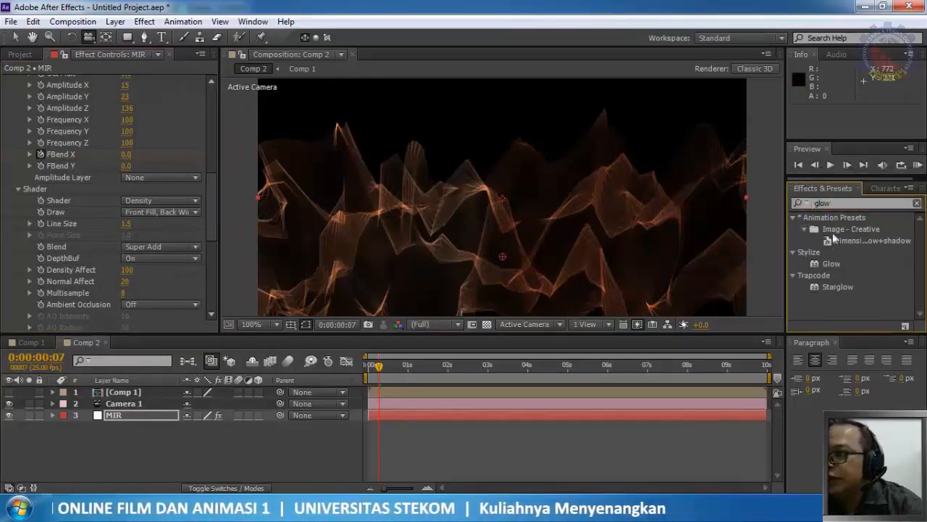
{"action": "left_click", "coordinate": [831, 265]}
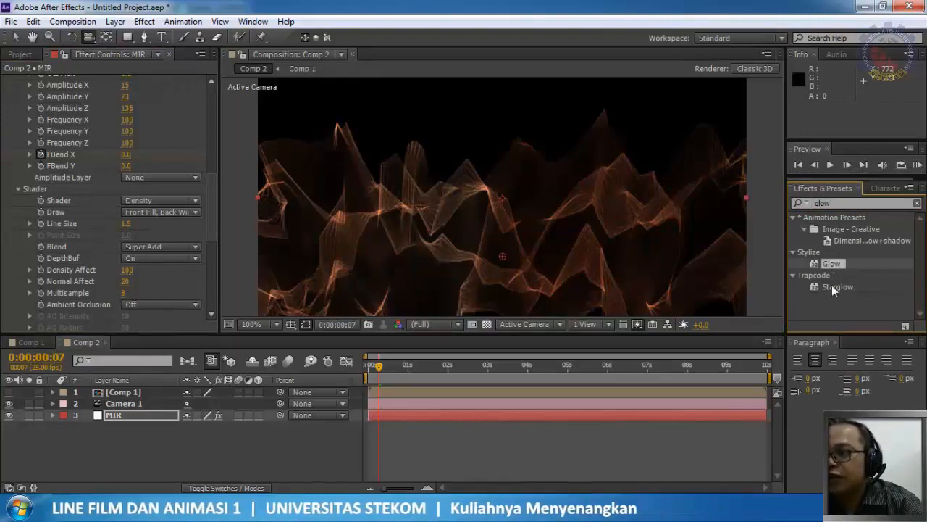
{"action": "left_click_drag", "start_coordinate": [830, 262], "coordinate": [584, 244]}
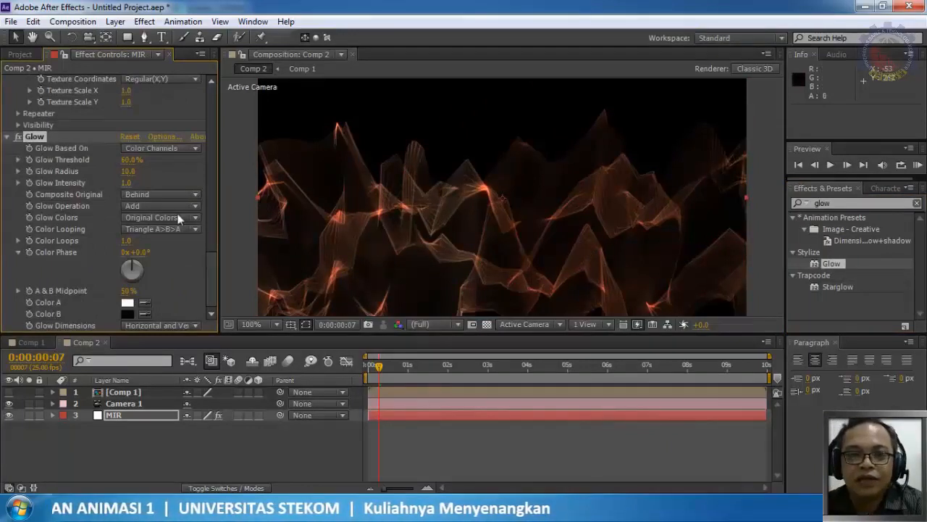
Step: Set the Glow effect's Glow Radius to 60 and its Glow Intensity to 2
{"action": "left_click", "coordinate": [128, 171]}
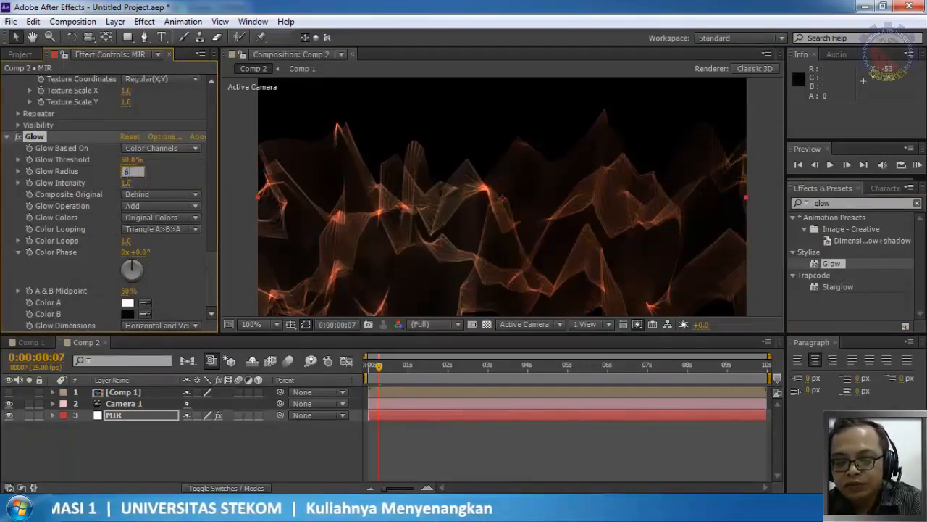
{"action": "key", "text": "Return"}
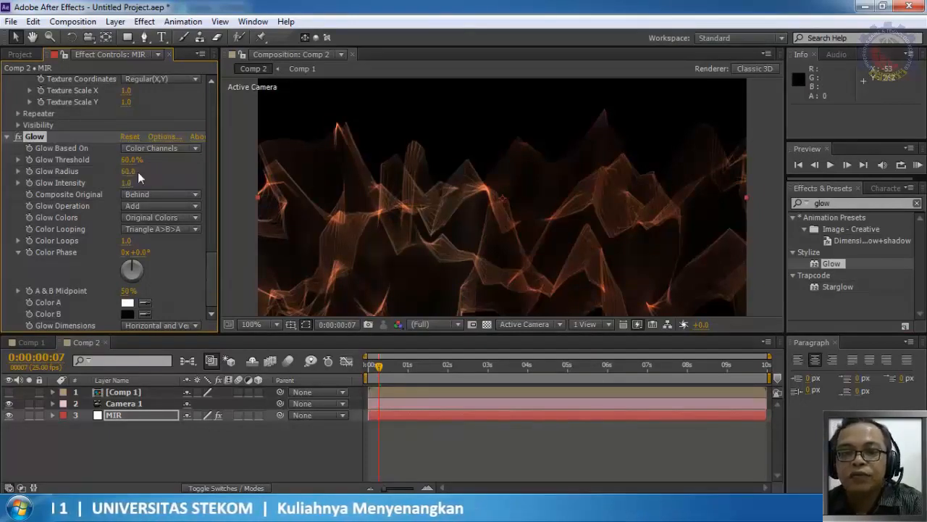
{"action": "left_click", "coordinate": [128, 183]}
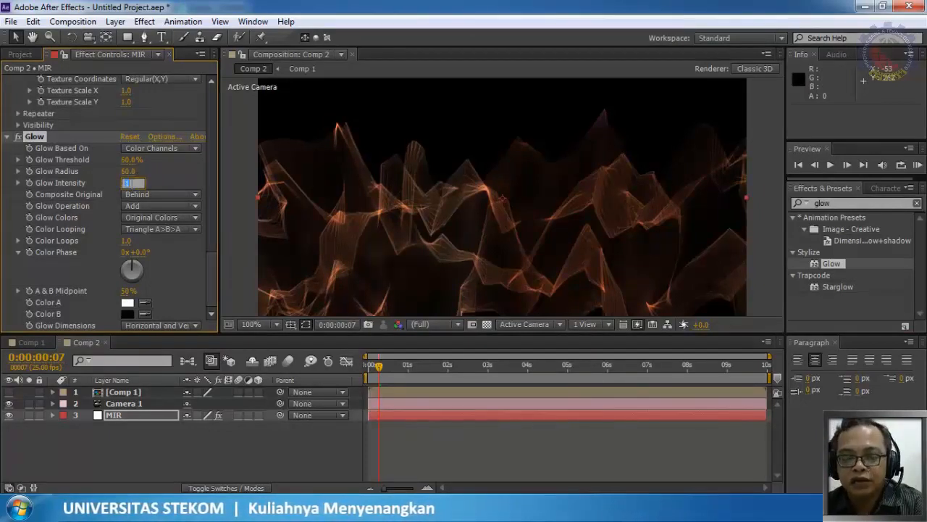
{"action": "key", "text": "Return"}
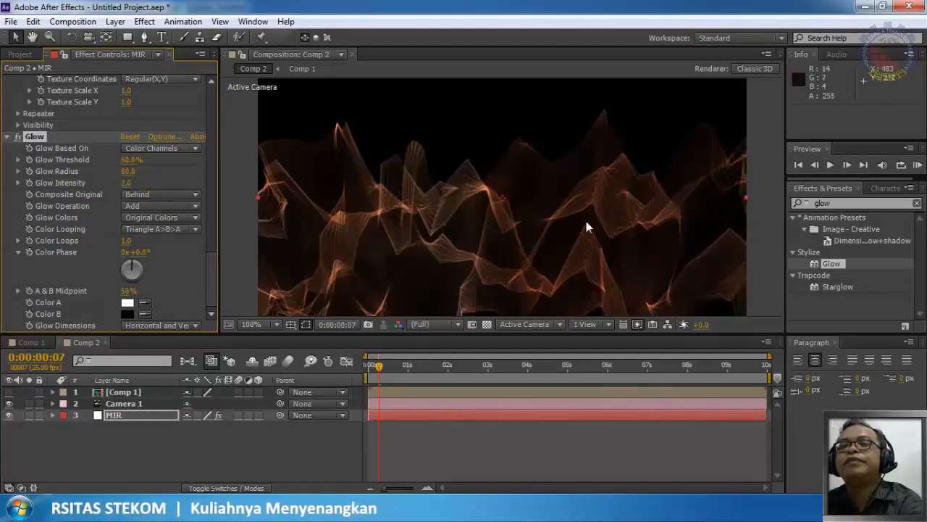
Step: Play the glowing terrain animation from the first frame and stop it after reviewing the motion
{"action": "left_click", "coordinate": [801, 168]}
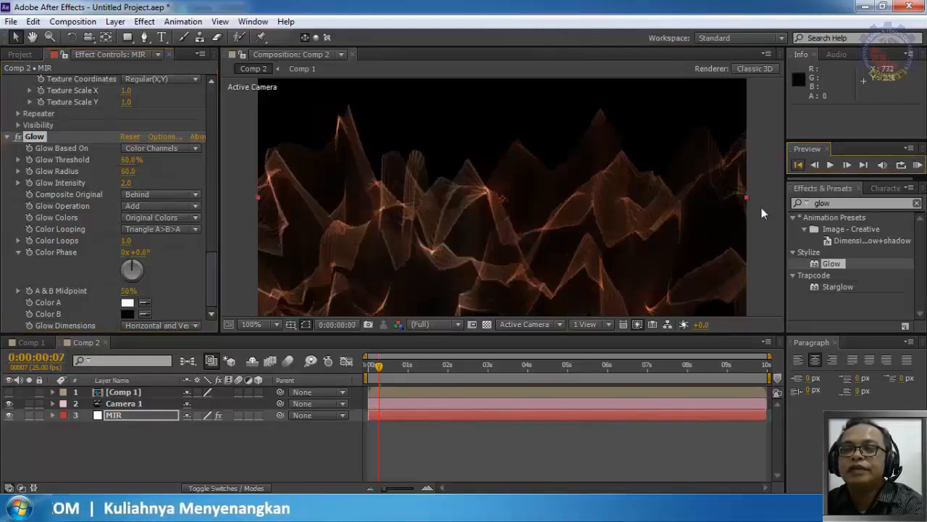
{"action": "left_click", "coordinate": [832, 167]}
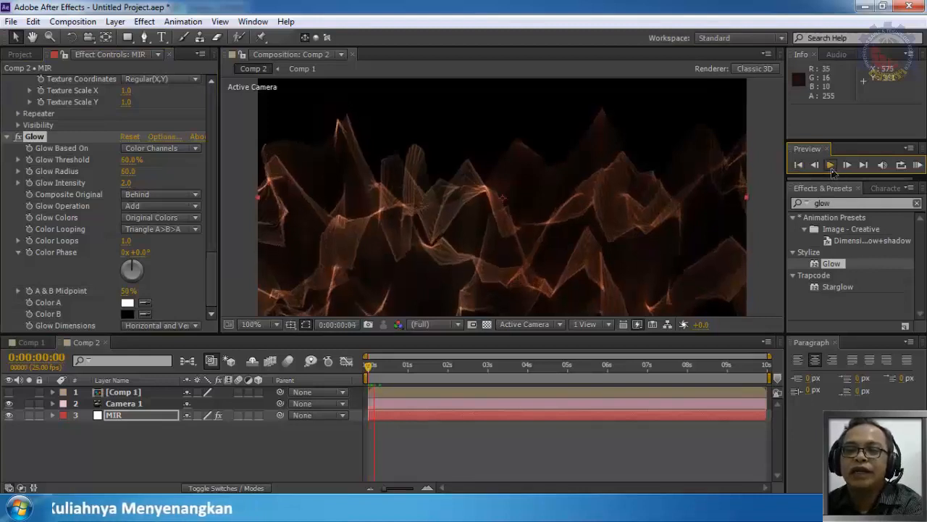
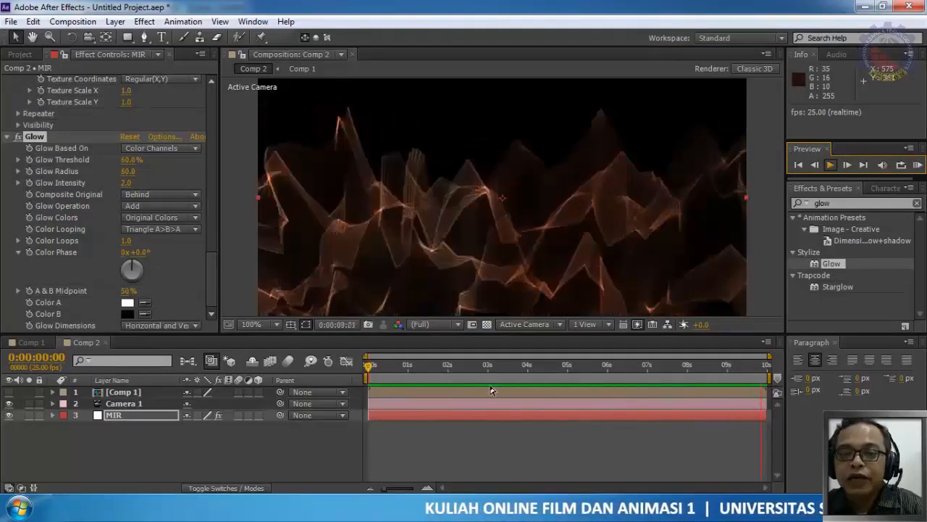
{"action": "left_click", "coordinate": [830, 165]}
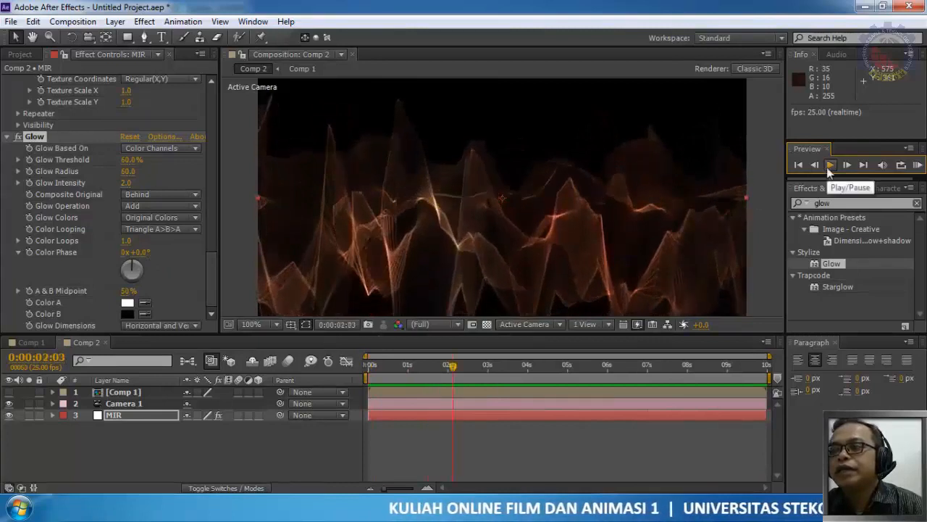
Step: Start keyframing Camera 1's Point of Interest and Position at 0:00:00:00
{"action": "left_click", "coordinate": [126, 403]}
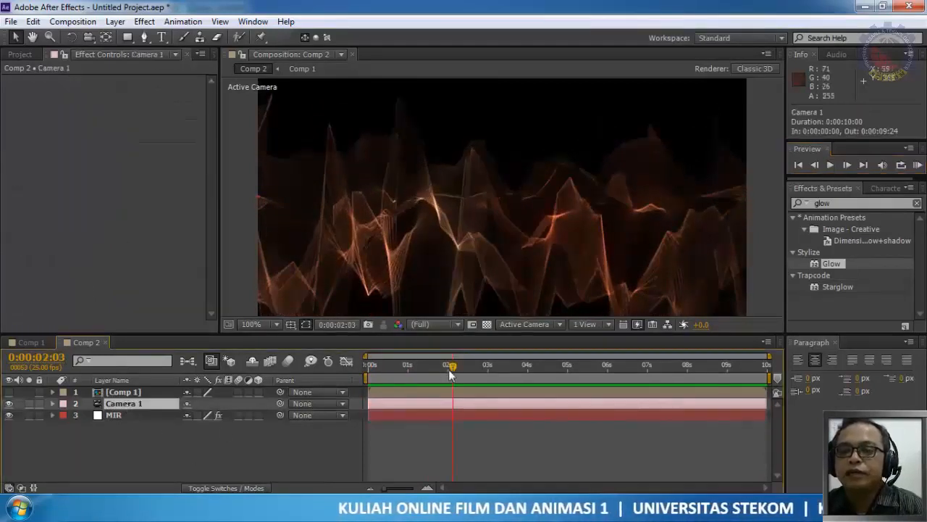
{"action": "left_click_drag", "start_coordinate": [448, 368], "coordinate": [368, 365]}
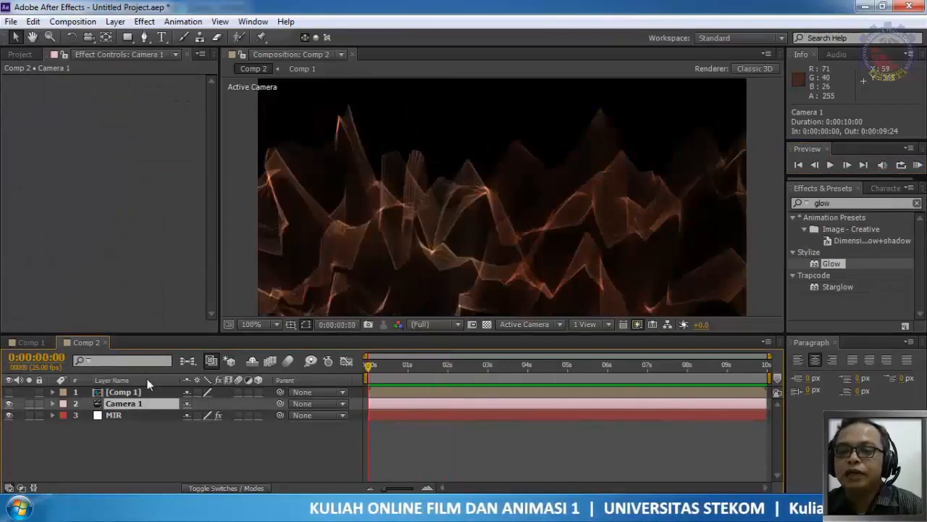
{"action": "left_click", "coordinate": [51, 404]}
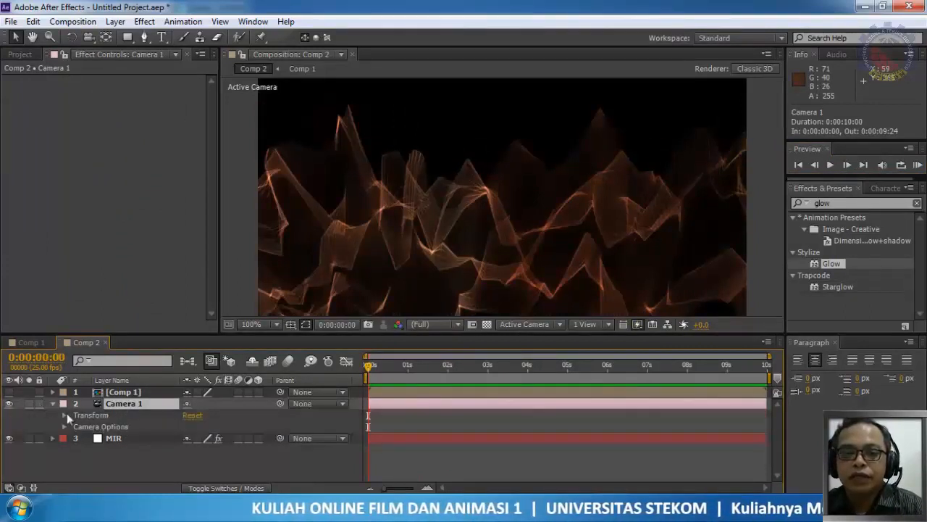
{"action": "left_click", "coordinate": [63, 415]}
{"action": "scroll", "coordinate": [62, 412], "scroll_direction": "down", "scroll_amount": 1}
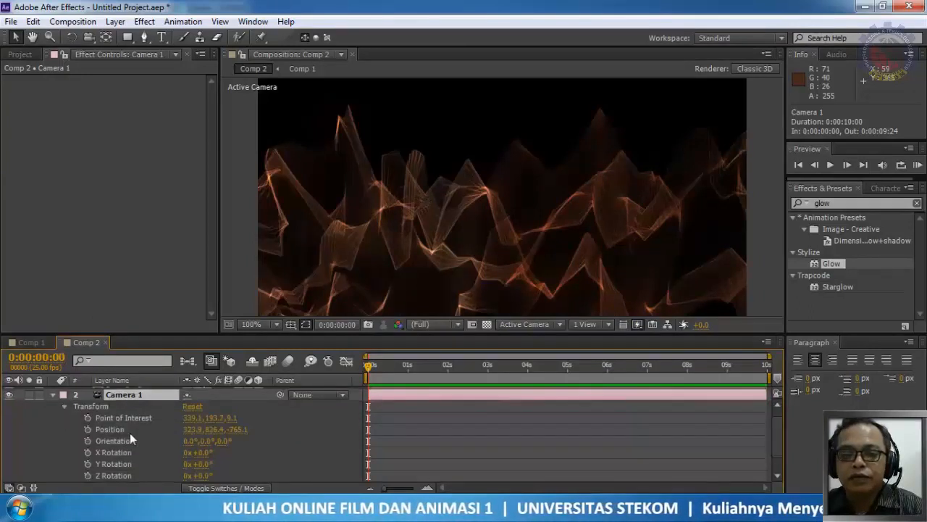
{"action": "left_click", "coordinate": [88, 418]}
{"action": "left_click", "coordinate": [88, 429]}
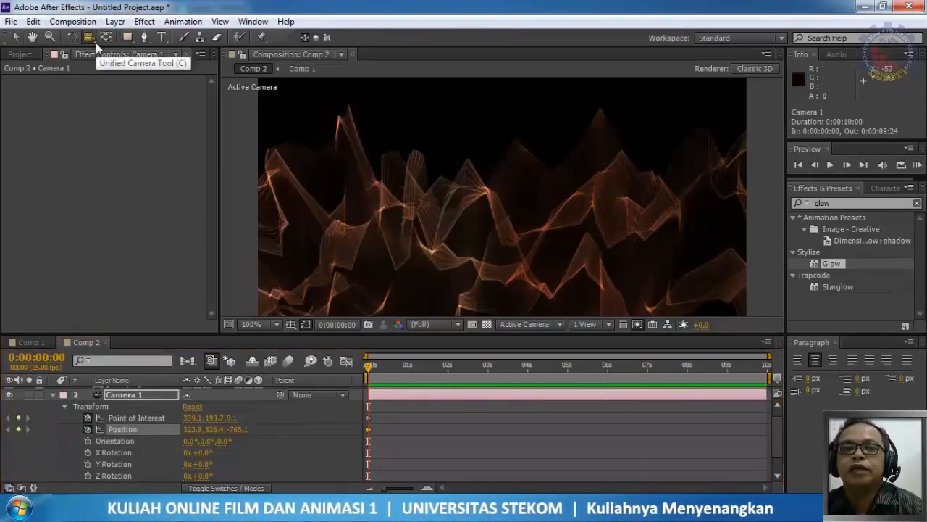
Step: Orbit and pull back Camera 1 on the first frame to a wider terrain view, at about position 269, 831, -1175
{"action": "left_click", "coordinate": [90, 39]}
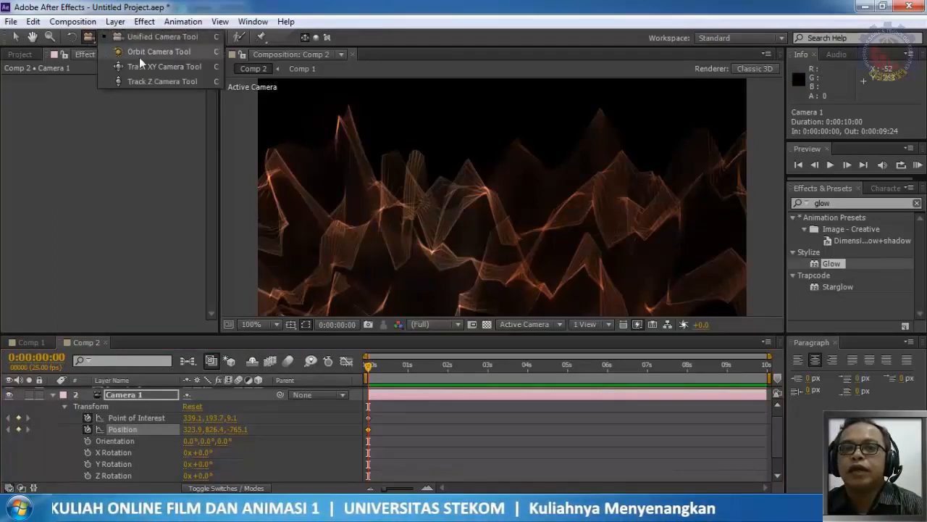
{"action": "left_click", "coordinate": [140, 57]}
{"action": "left_click_drag", "start_coordinate": [478, 217], "coordinate": [540, 163]}
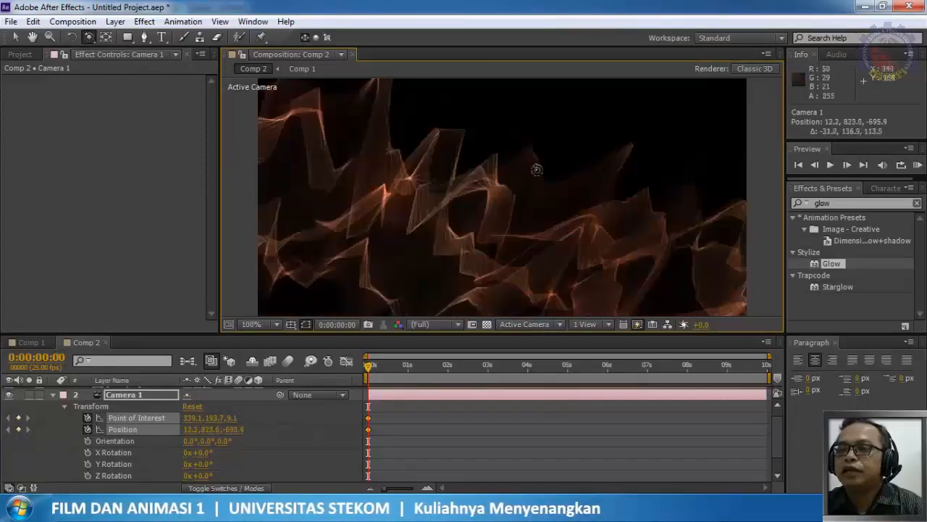
{"action": "left_click_drag", "start_coordinate": [419, 183], "coordinate": [397, 210]}
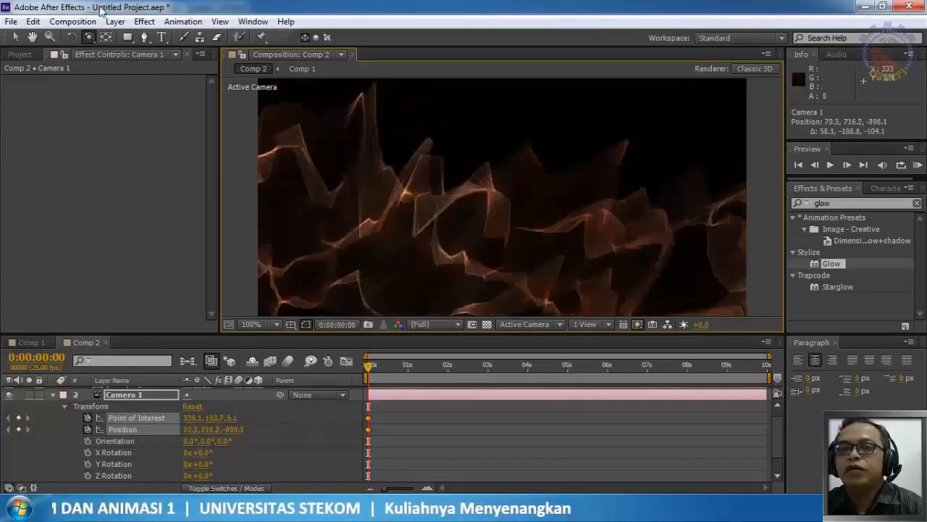
{"action": "left_click_drag", "start_coordinate": [97, 37], "coordinate": [113, 84]}
{"action": "left_click_drag", "start_coordinate": [449, 170], "coordinate": [453, 296]}
{"action": "mouse_move", "coordinate": [467, 264]}
{"action": "left_mouse_down"}
{"action": "mouse_move", "coordinate": [464, 242]}
{"action": "mouse_move", "coordinate": [462, 258]}
{"action": "left_mouse_up"}
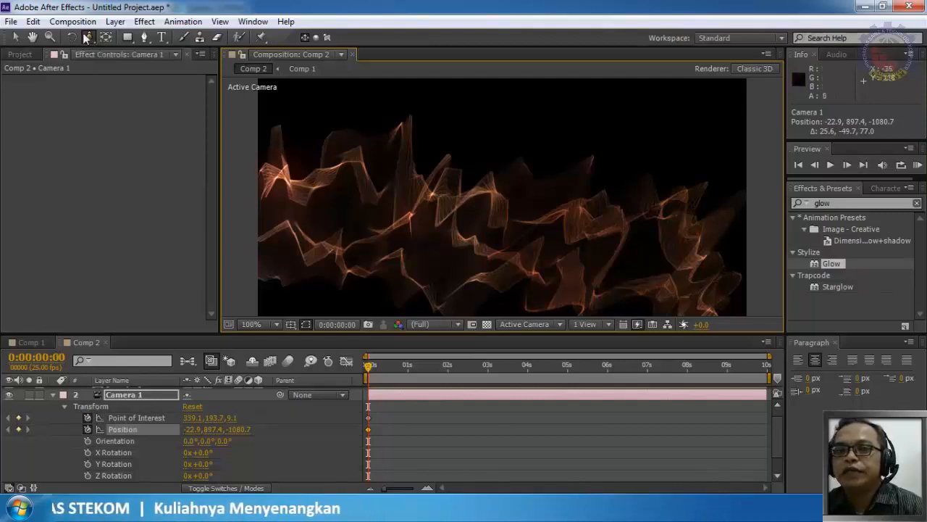
{"action": "left_click_drag", "start_coordinate": [93, 41], "coordinate": [128, 59]}
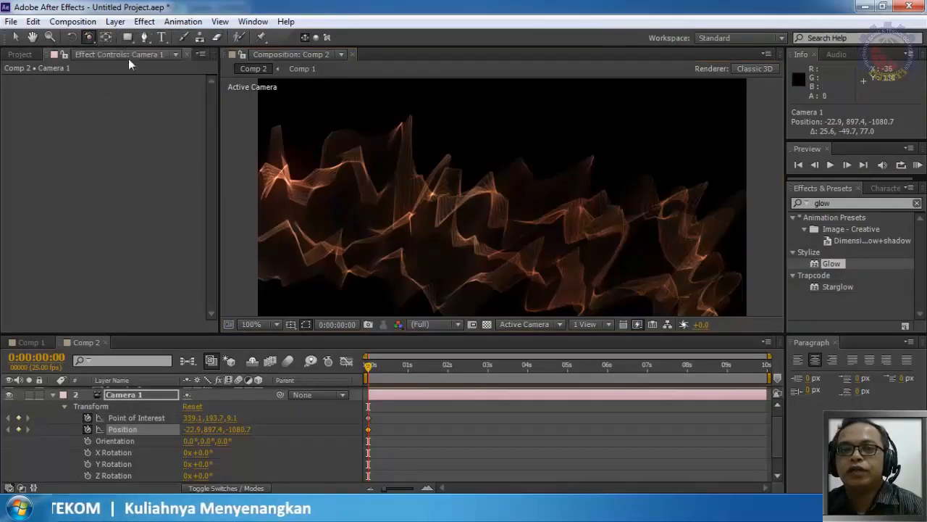
{"action": "left_click_drag", "start_coordinate": [547, 245], "coordinate": [506, 252]}
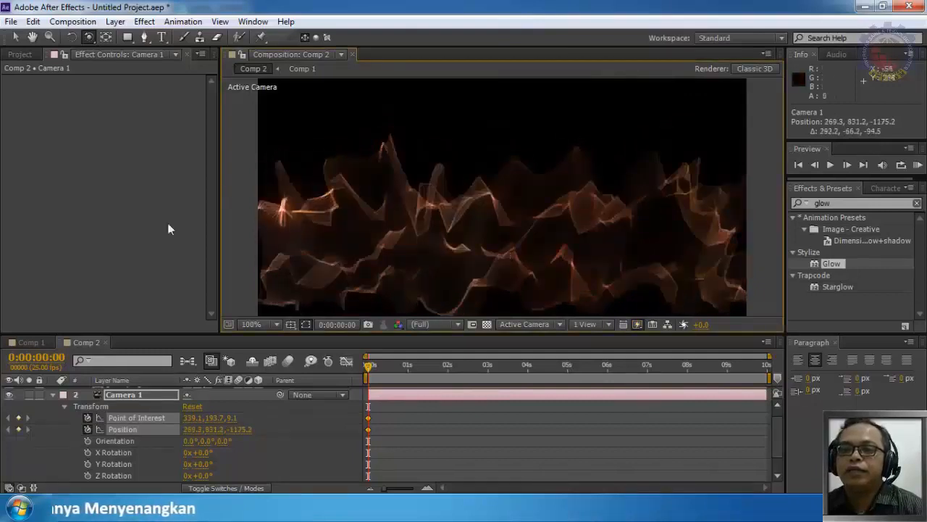
Step: At 0:00:02:01, orbit Camera 1 around the terrain and track it closer, keyframing its position at about 537, 893, 121
{"action": "left_click_drag", "start_coordinate": [370, 367], "coordinate": [449, 391]}
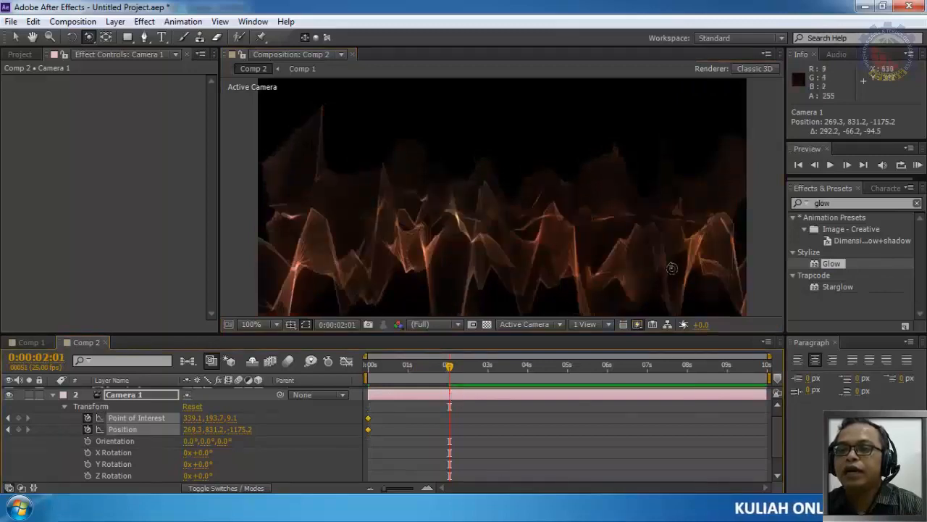
{"action": "left_click_drag", "start_coordinate": [672, 268], "coordinate": [658, 299]}
{"action": "left_click_drag", "start_coordinate": [621, 314], "coordinate": [338, 149]}
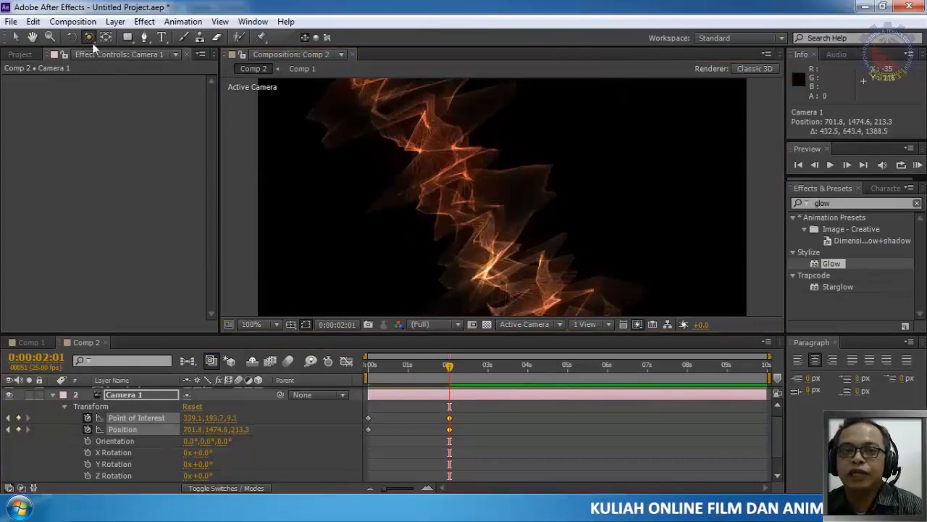
{"action": "left_click_drag", "start_coordinate": [93, 47], "coordinate": [121, 85]}
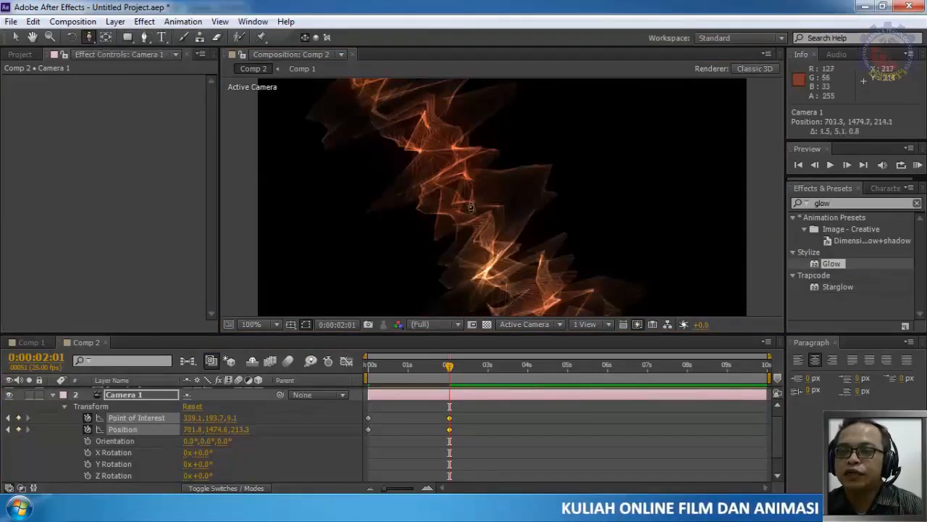
{"action": "left_click_drag", "start_coordinate": [471, 208], "coordinate": [497, 77]}
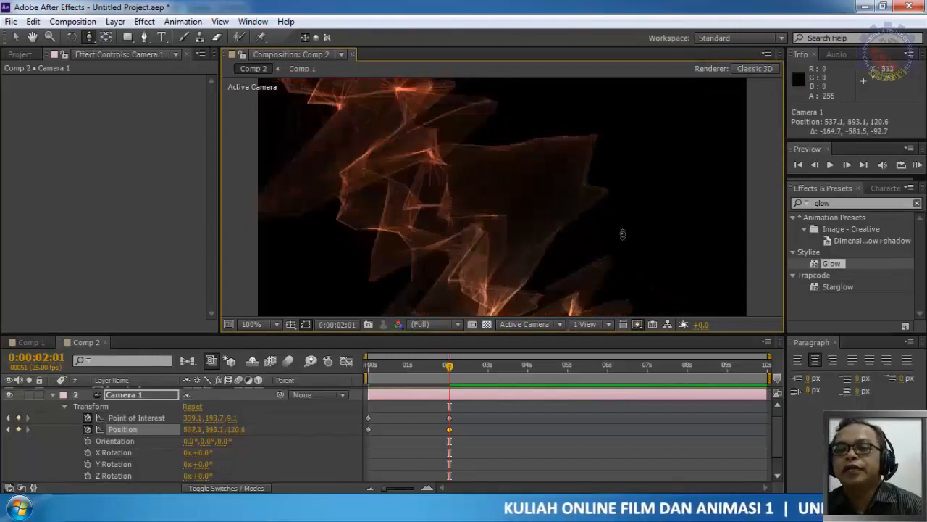
Step: Run a RAM preview of the camera move from the first frame and stop playback
{"action": "left_click", "coordinate": [369, 366]}
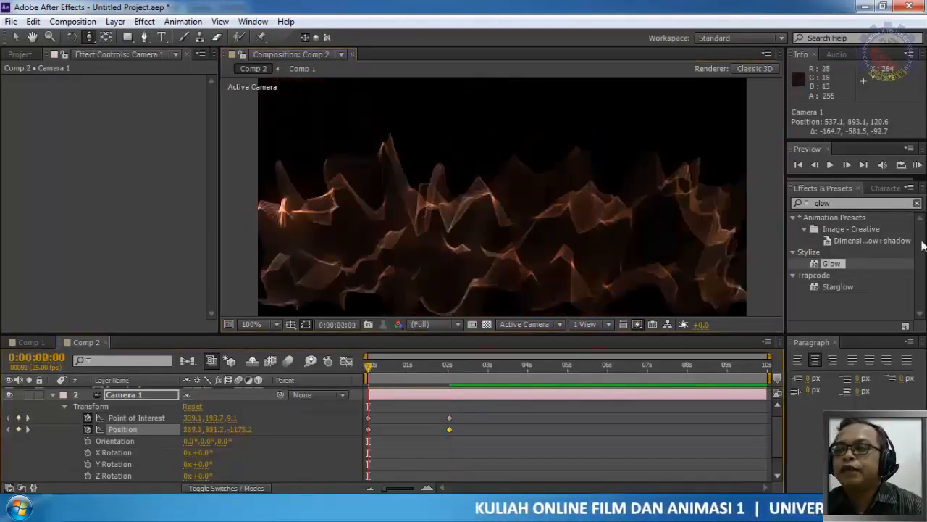
{"action": "left_click", "coordinate": [917, 164]}
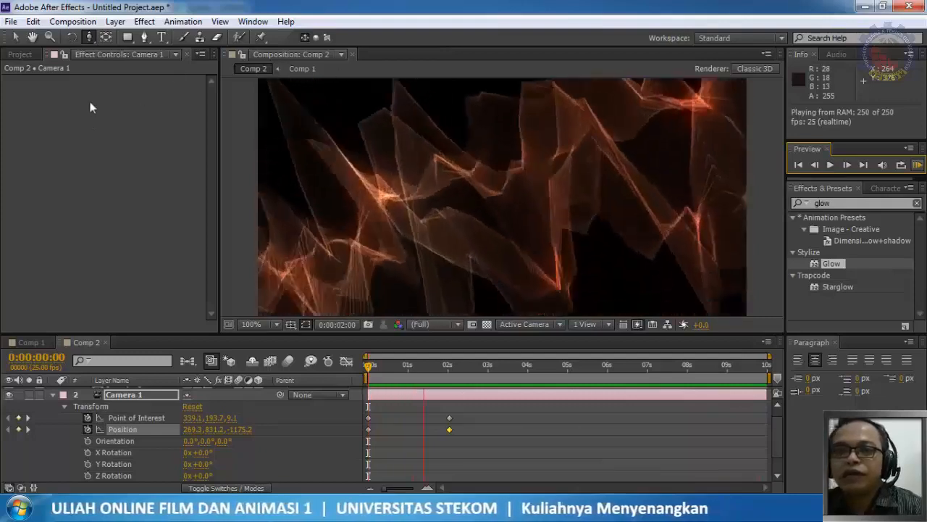
{"action": "key", "text": "space"}
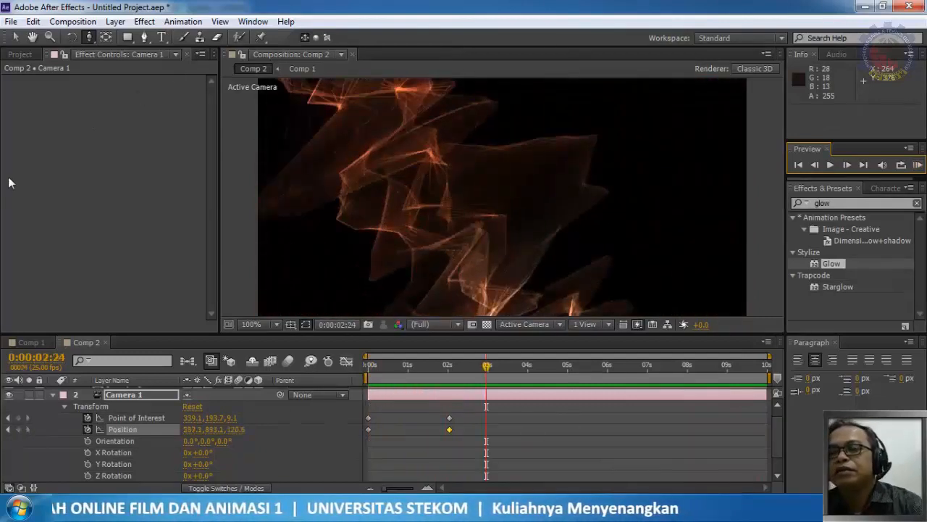
Step: Collapse Camera 1's properties and show the MIR layer's effect settings with the Mir effect selected
{"action": "left_click", "coordinate": [21, 54]}
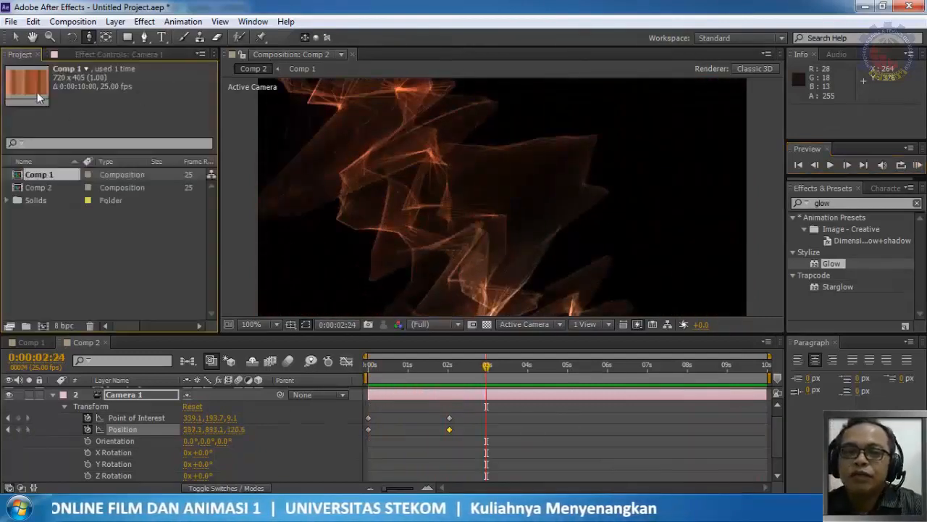
{"action": "left_click", "coordinate": [107, 55]}
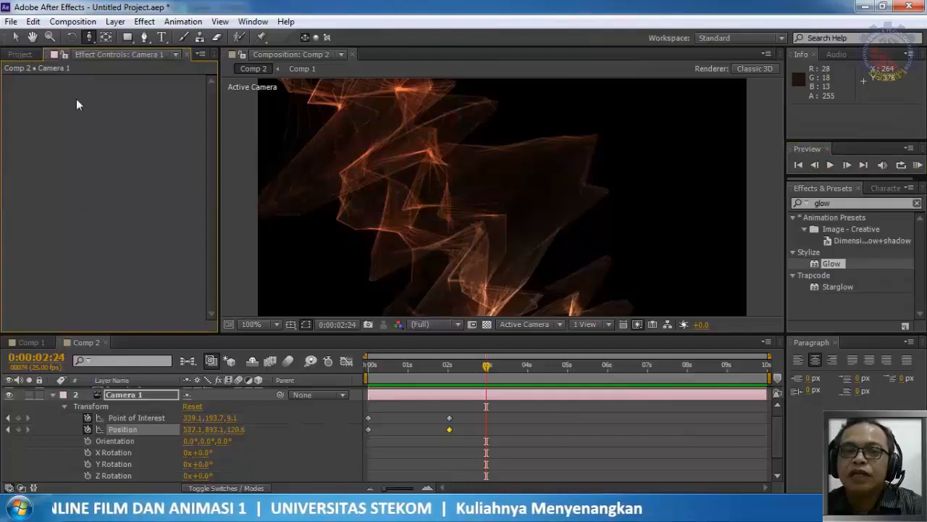
{"action": "left_click", "coordinate": [52, 396]}
{"action": "left_click", "coordinate": [112, 415]}
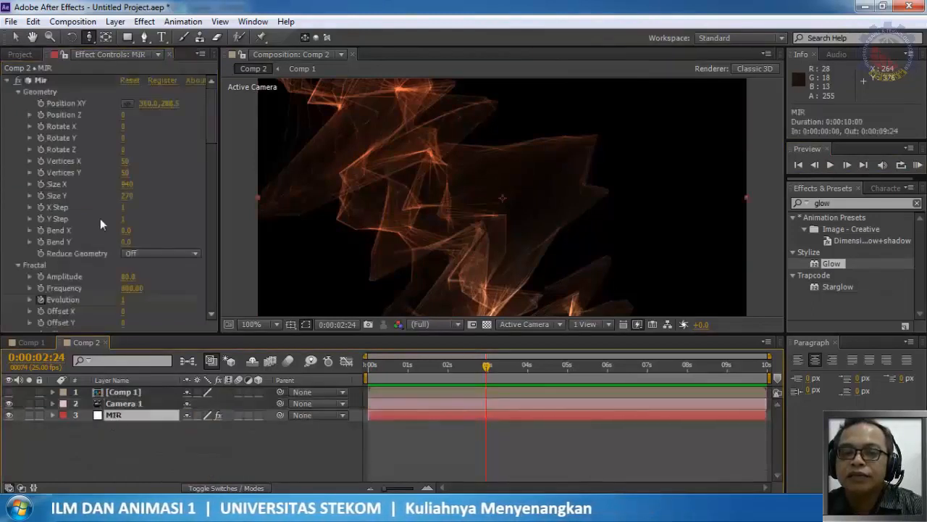
{"action": "left_click", "coordinate": [41, 80]}
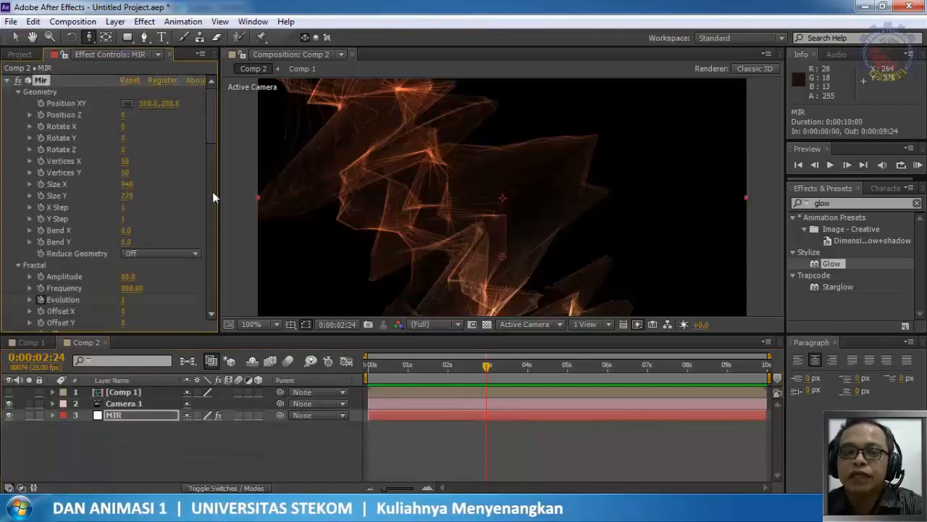
Step: Delete the Glow effect from the MIR layer
{"action": "left_click_drag", "start_coordinate": [213, 134], "coordinate": [208, 323]}
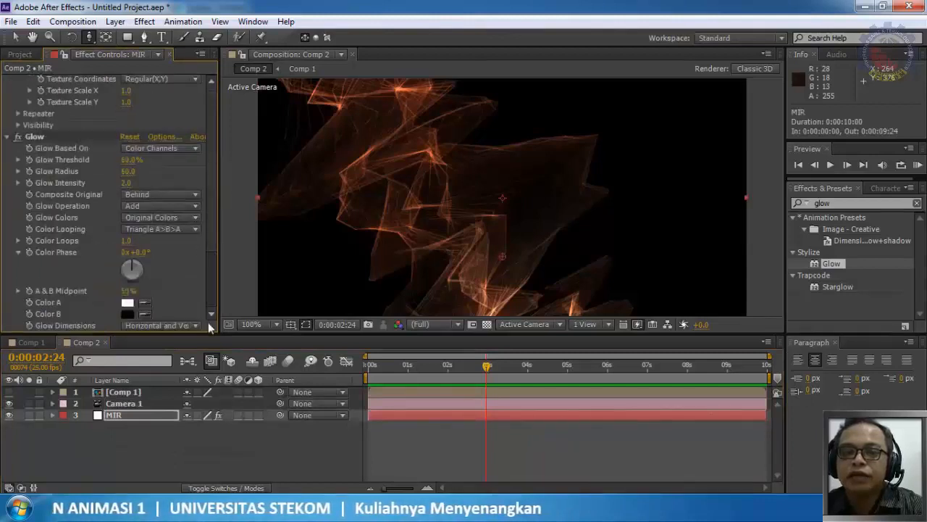
{"action": "left_click", "coordinate": [46, 136]}
{"action": "key", "text": "Delete"}
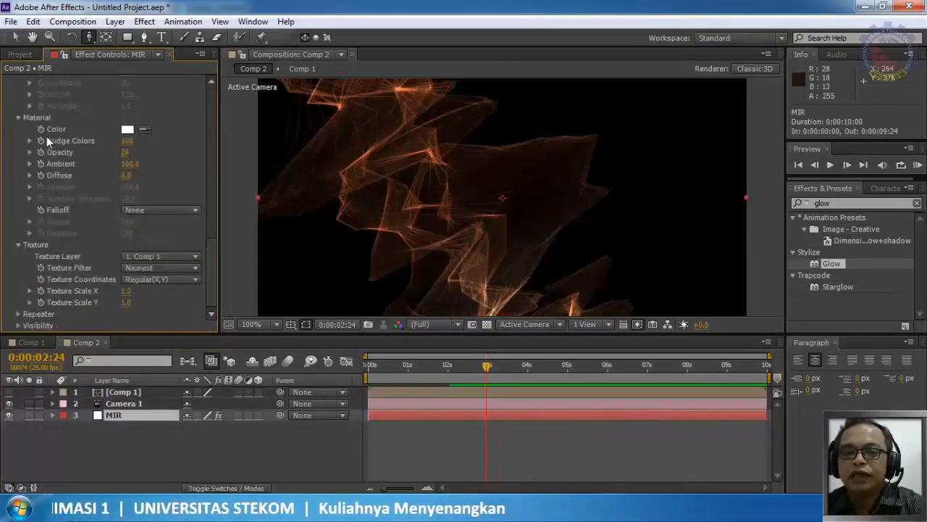
Step: Apply the Trapcode Starglow effect to the MIR layer and choose its Star Prism preset
{"action": "left_click", "coordinate": [144, 21]}
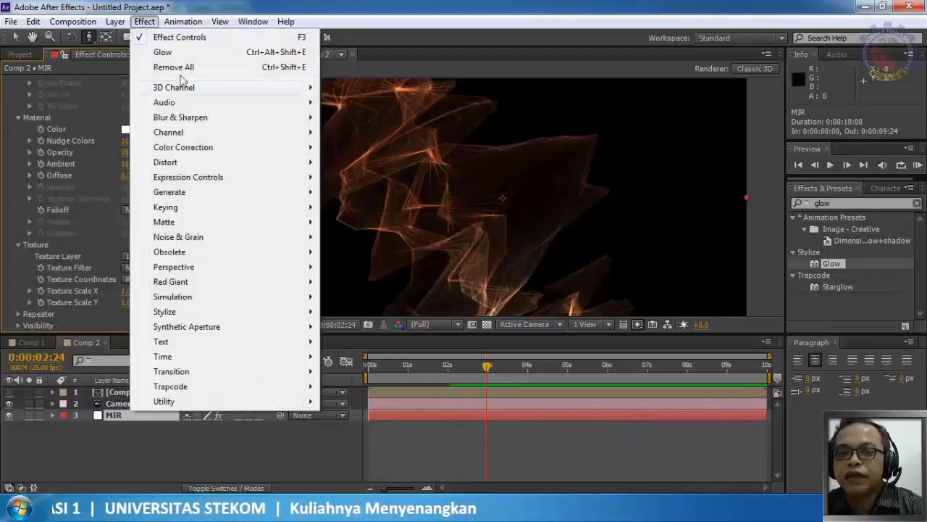
{"action": "mouse_move", "coordinate": [181, 388]}
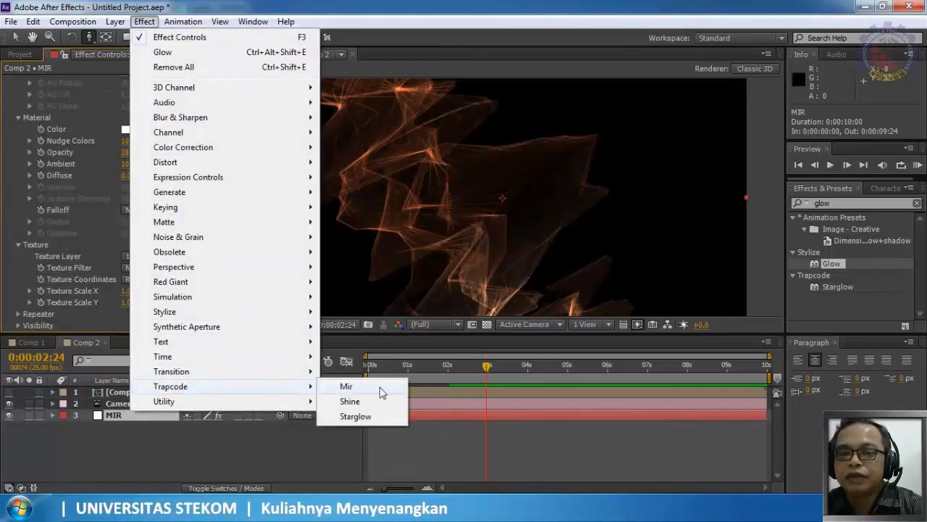
{"action": "left_click", "coordinate": [357, 416]}
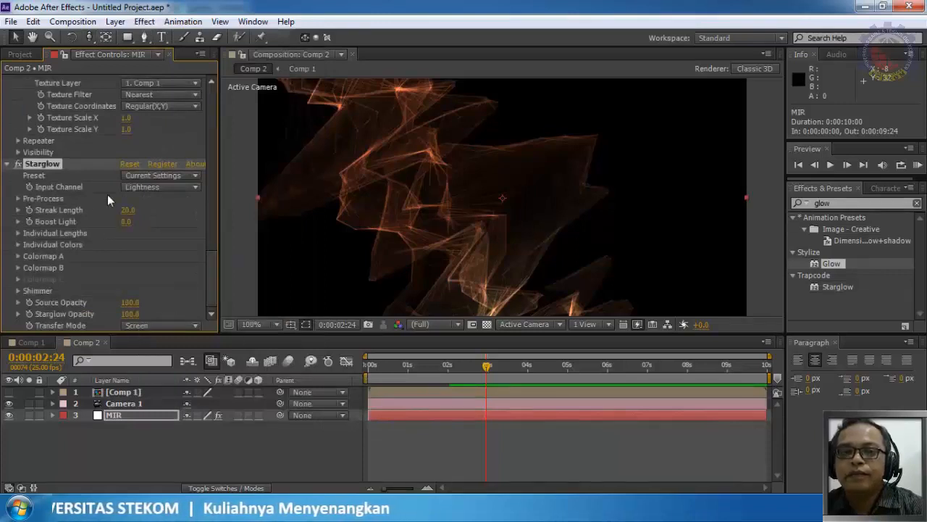
{"action": "left_click", "coordinate": [179, 178]}
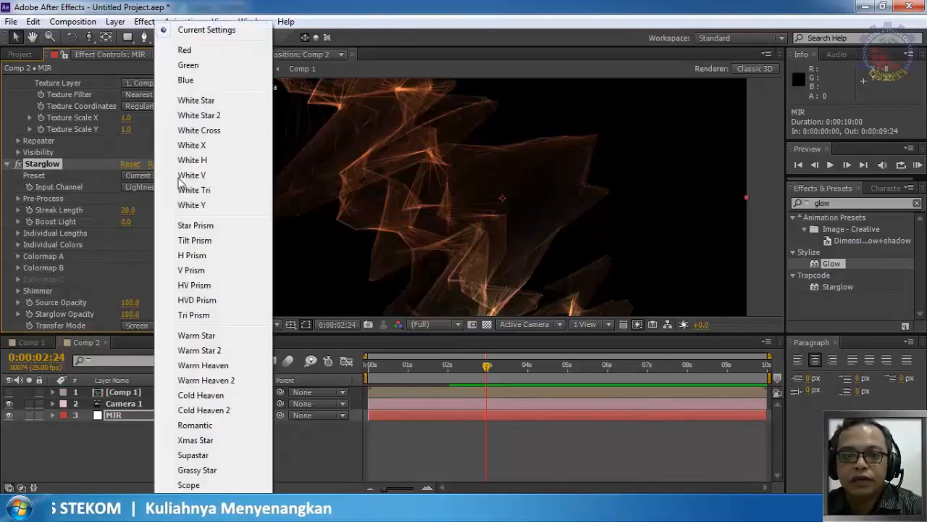
{"action": "left_click", "coordinate": [199, 227]}
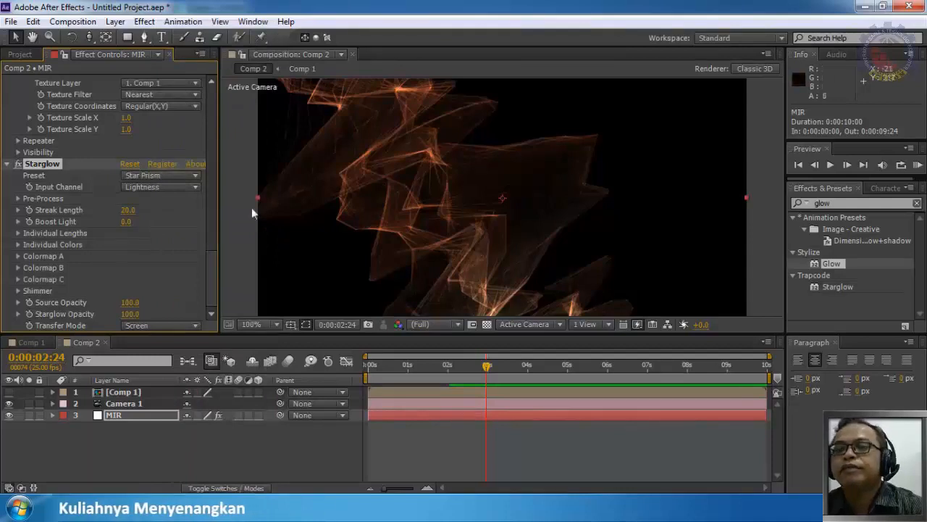
Step: Collapse the Mir effect's Geometry, Fractal, Shader, Material and Texture groups
{"action": "left_click_drag", "start_coordinate": [213, 250], "coordinate": [215, 73]}
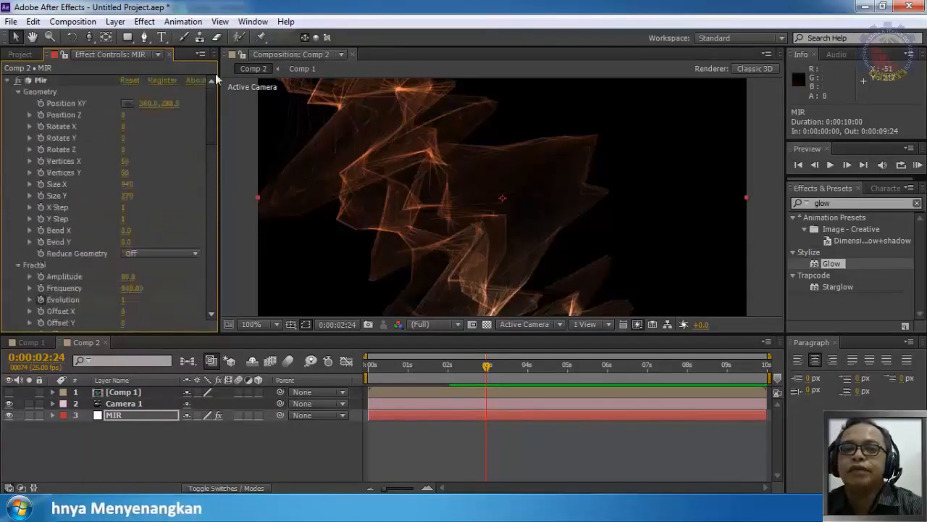
{"action": "left_click", "coordinate": [18, 91]}
{"action": "left_click", "coordinate": [18, 104]}
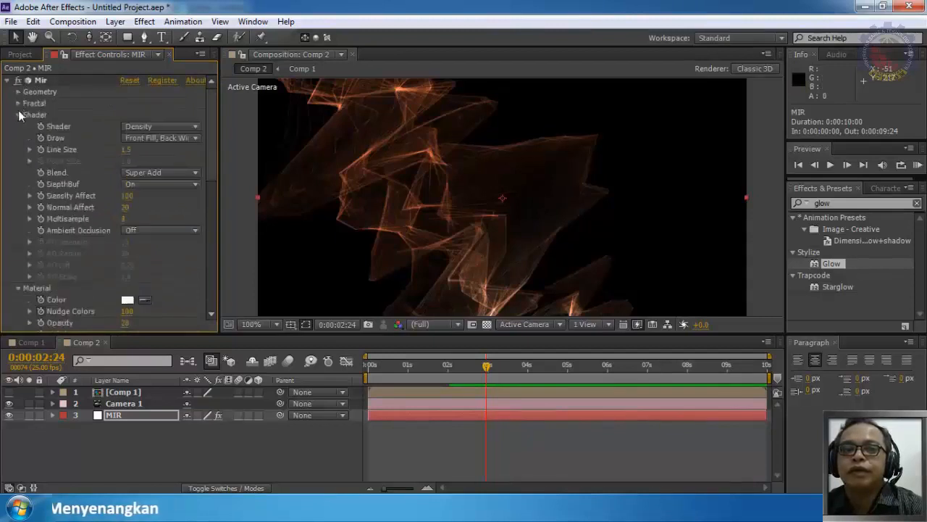
{"action": "left_click", "coordinate": [19, 115]}
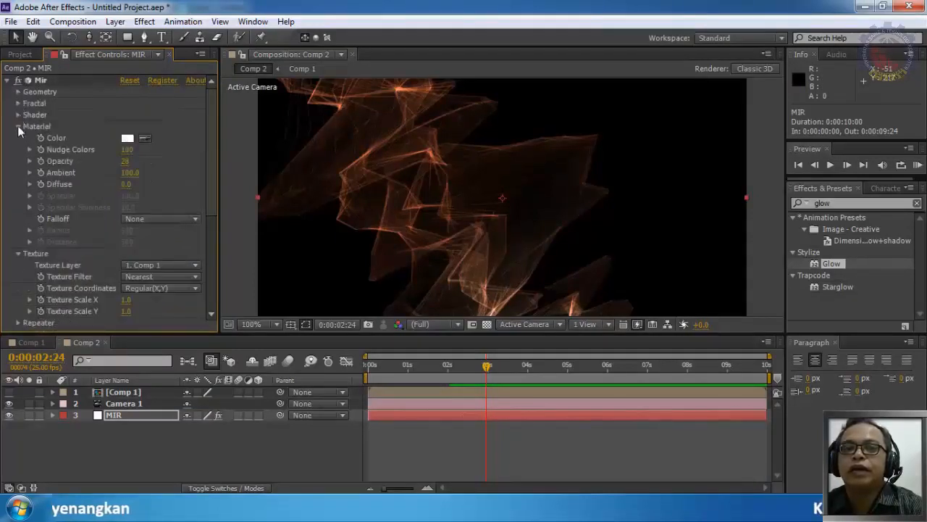
{"action": "left_click", "coordinate": [18, 127]}
{"action": "left_click", "coordinate": [18, 138]}
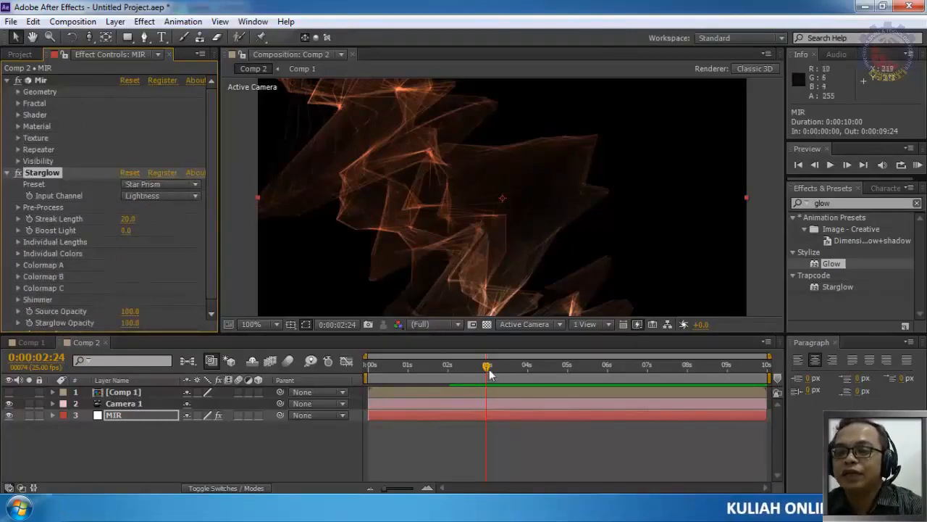
Step: Return to the first frame, preview the Starglow streaks briefly and look over the Starglow settings
{"action": "left_click_drag", "start_coordinate": [489, 373], "coordinate": [353, 366]}
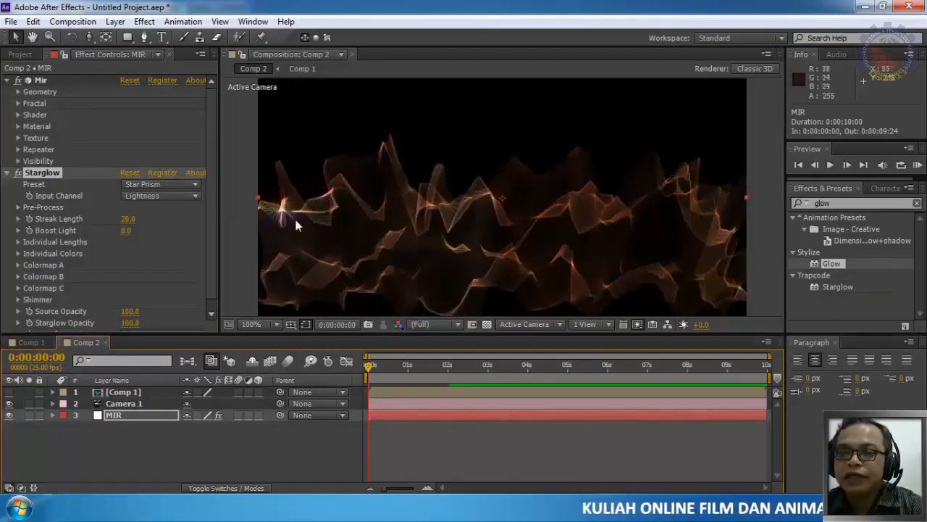
{"action": "left_click", "coordinate": [832, 166]}
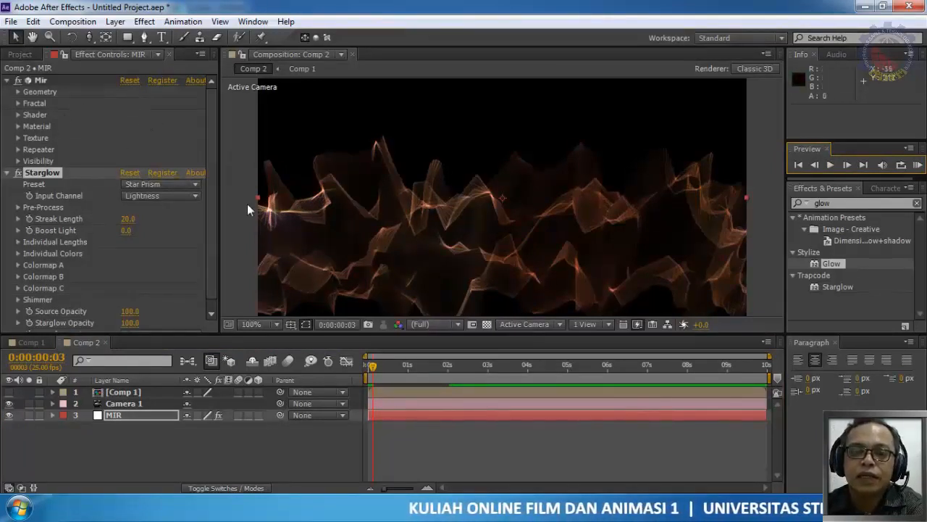
{"action": "scroll", "coordinate": [211, 296], "scroll_direction": "down", "scroll_amount": 1}
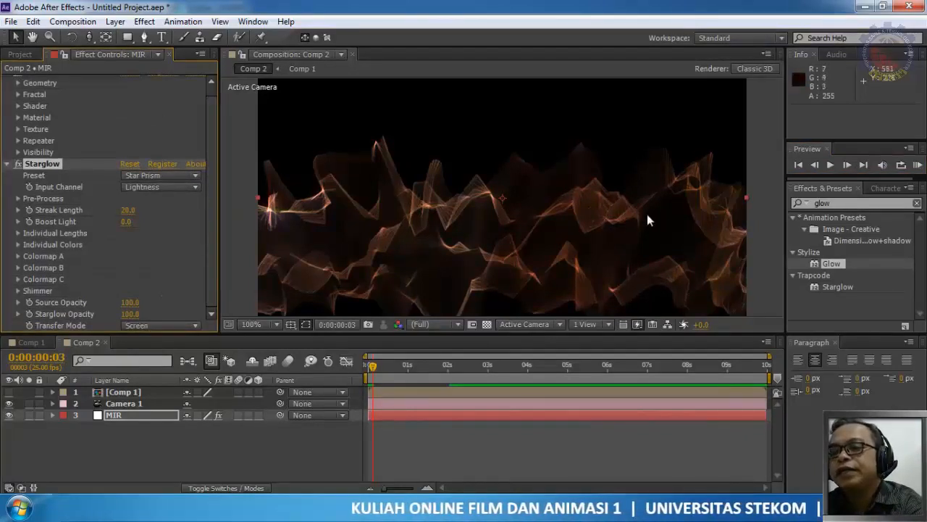
{"action": "scroll", "coordinate": [569, 225], "scroll_direction": "down", "scroll_amount": 3}
{"action": "scroll", "coordinate": [569, 226], "scroll_direction": "up", "scroll_amount": 3}
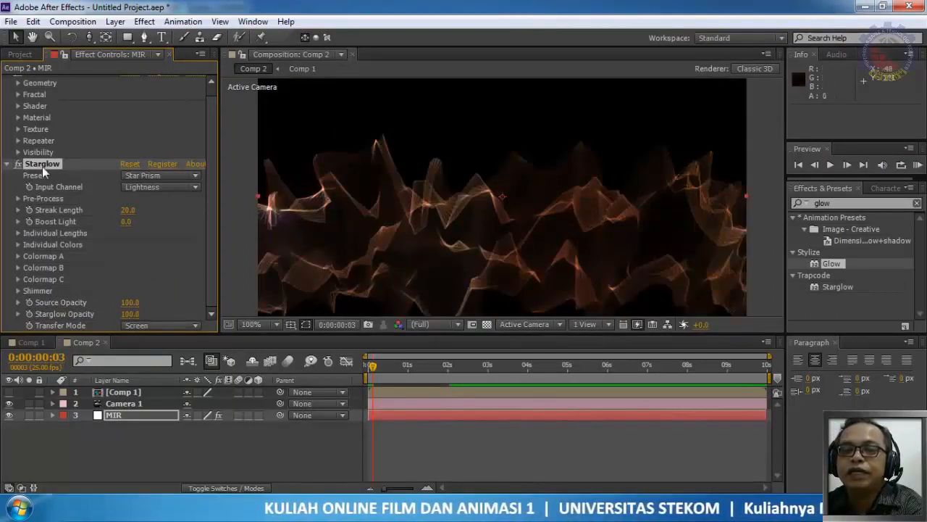
Step: Try Starglow's White Star 2 and Warm Star presets and settle on the V Prism preset
{"action": "left_click", "coordinate": [170, 178]}
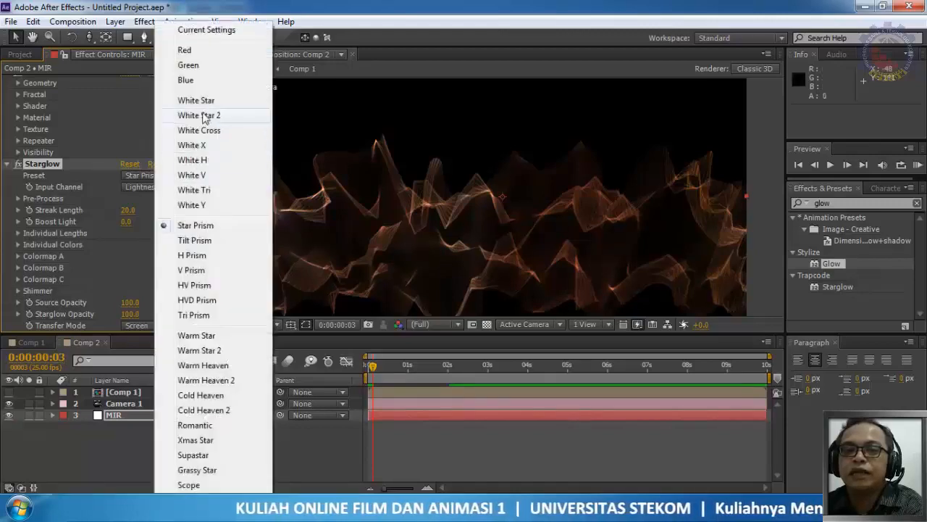
{"action": "left_click", "coordinate": [203, 116]}
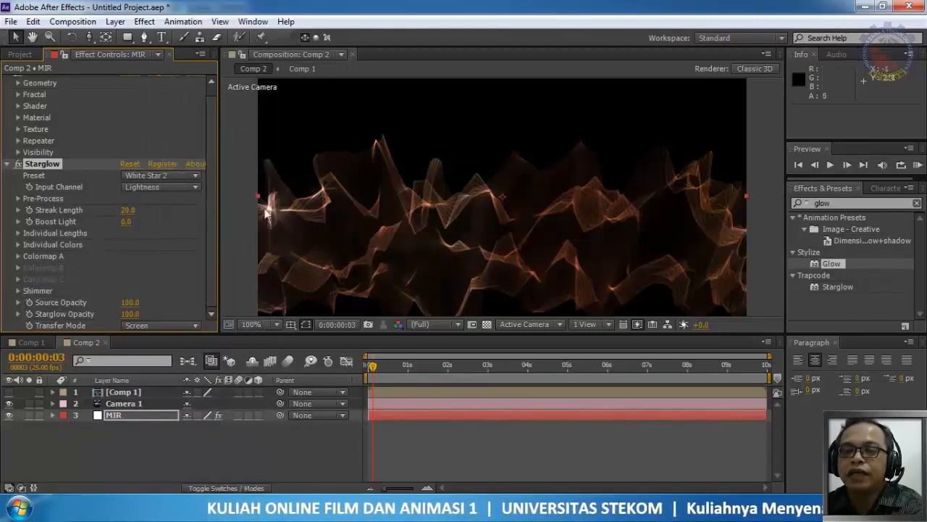
{"action": "left_click", "coordinate": [174, 176]}
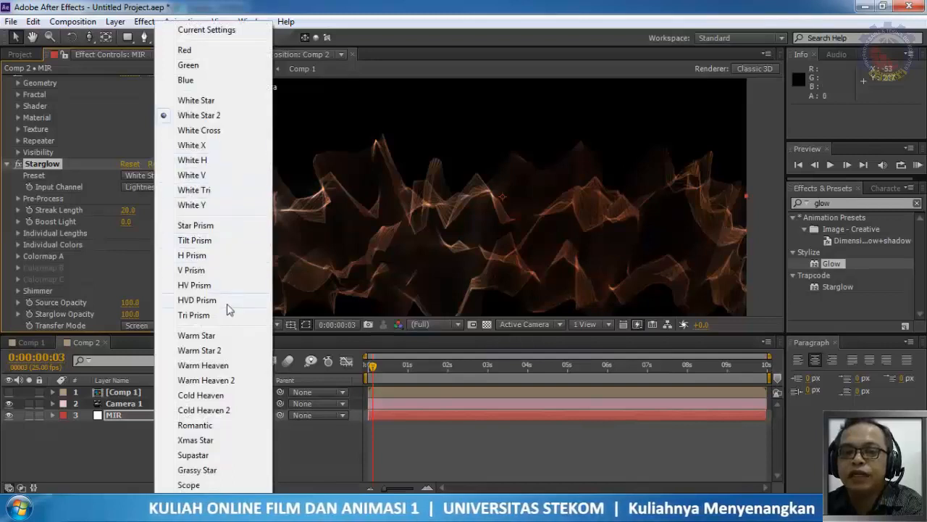
{"action": "left_click", "coordinate": [213, 338]}
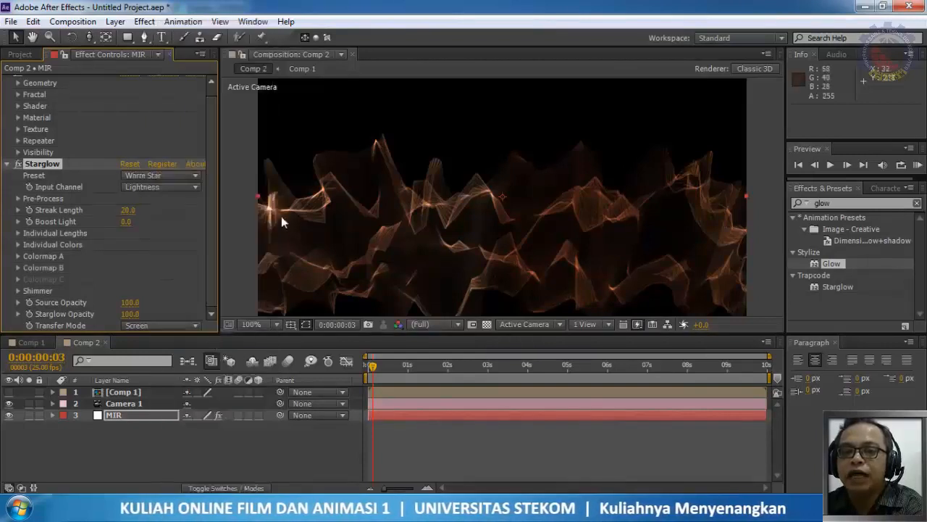
{"action": "left_click", "coordinate": [161, 188]}
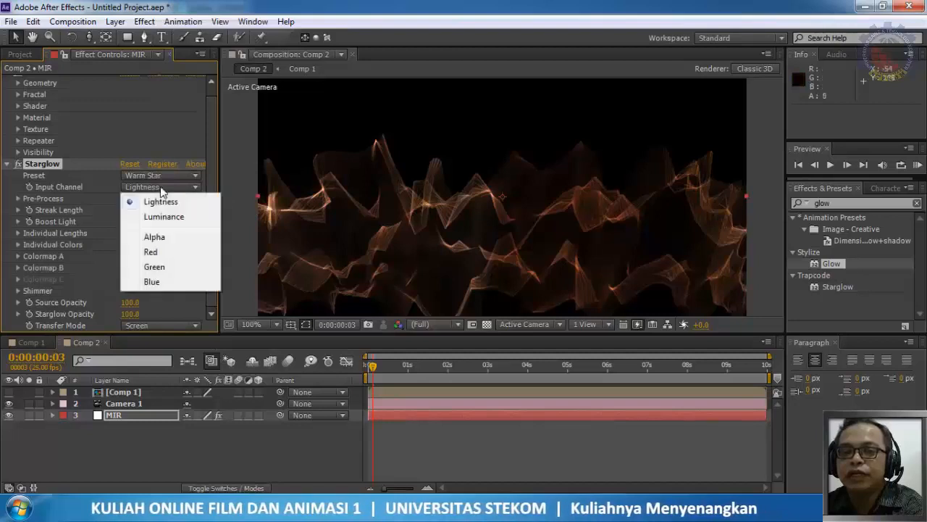
{"action": "left_click", "coordinate": [160, 175]}
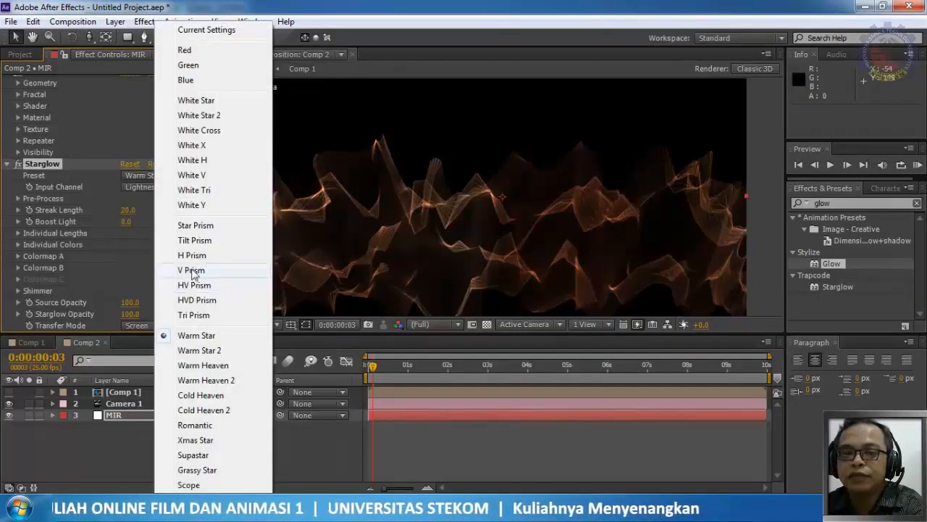
{"action": "left_click", "coordinate": [191, 269]}
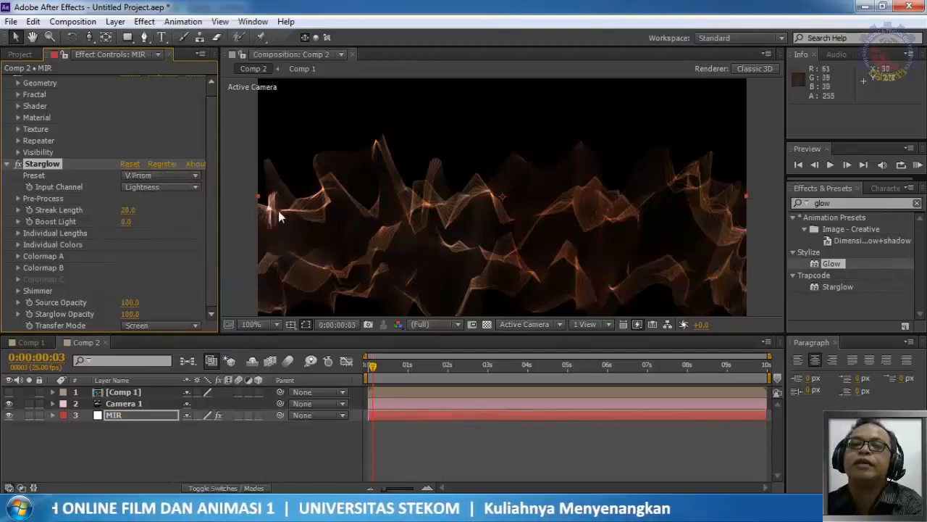
Step: Play a preview of the composition with the V Prism streaks, stop it and return to the first frame
{"action": "left_click", "coordinate": [831, 165]}
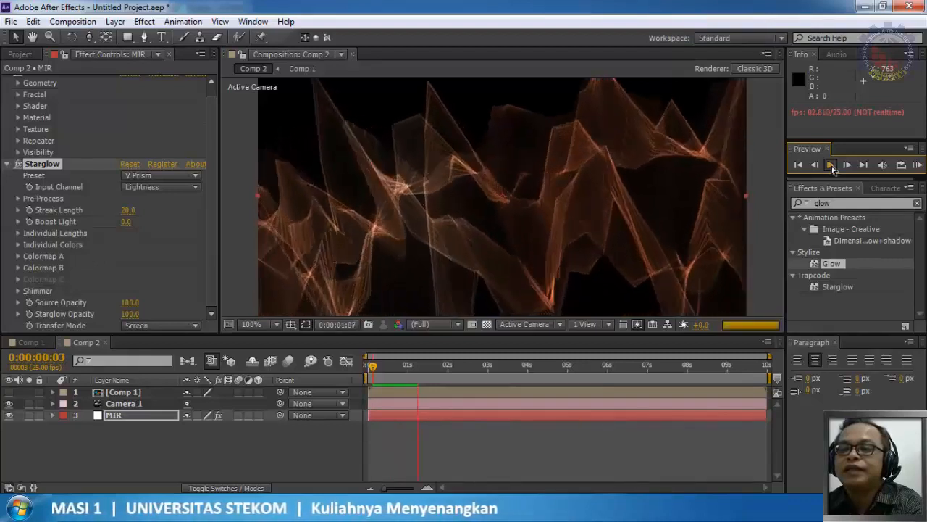
{"action": "left_click", "coordinate": [831, 166]}
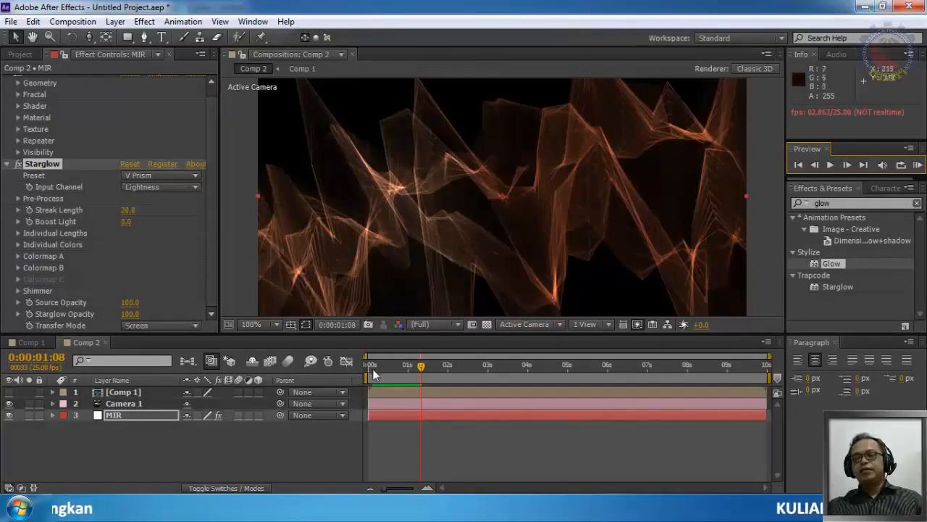
{"action": "left_click_drag", "start_coordinate": [370, 365], "coordinate": [361, 387]}
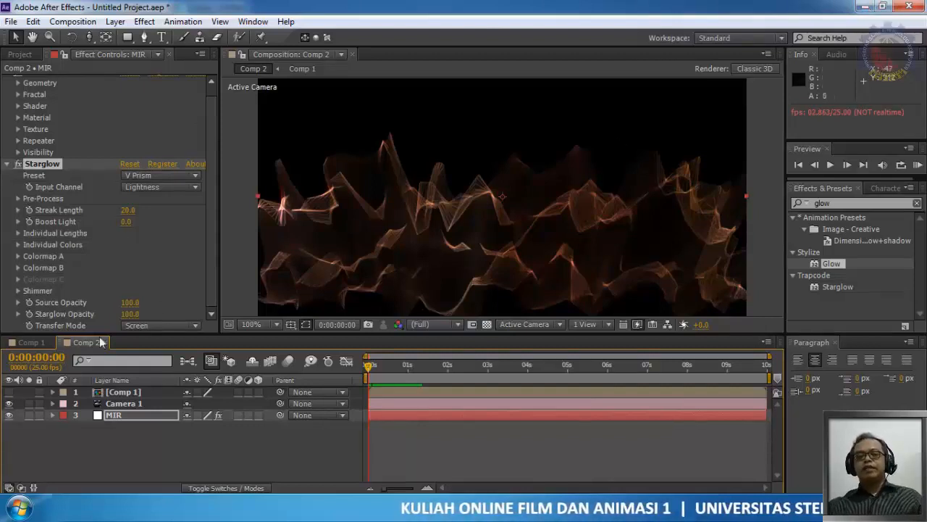
Step: Collapse the Starglow and Mir effects on the MIR layer
{"action": "left_click", "coordinate": [3, 165]}
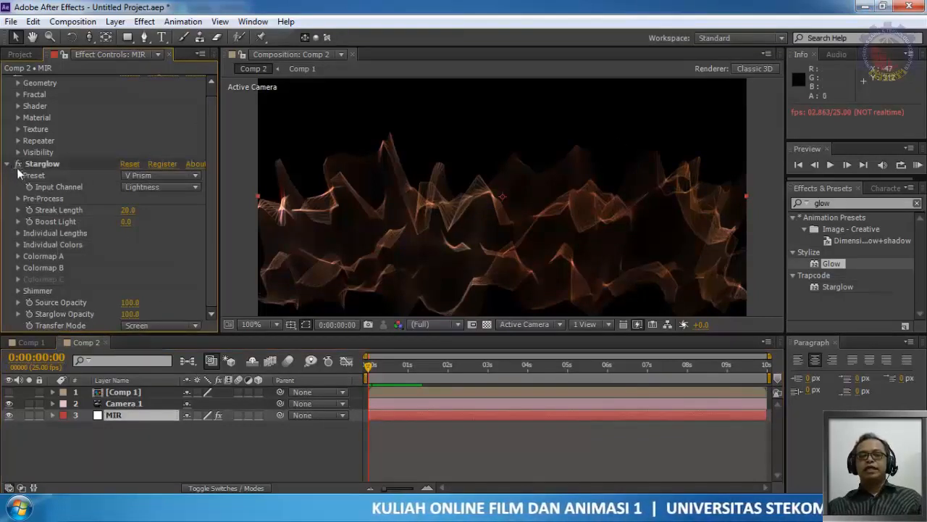
{"action": "left_click", "coordinate": [8, 164]}
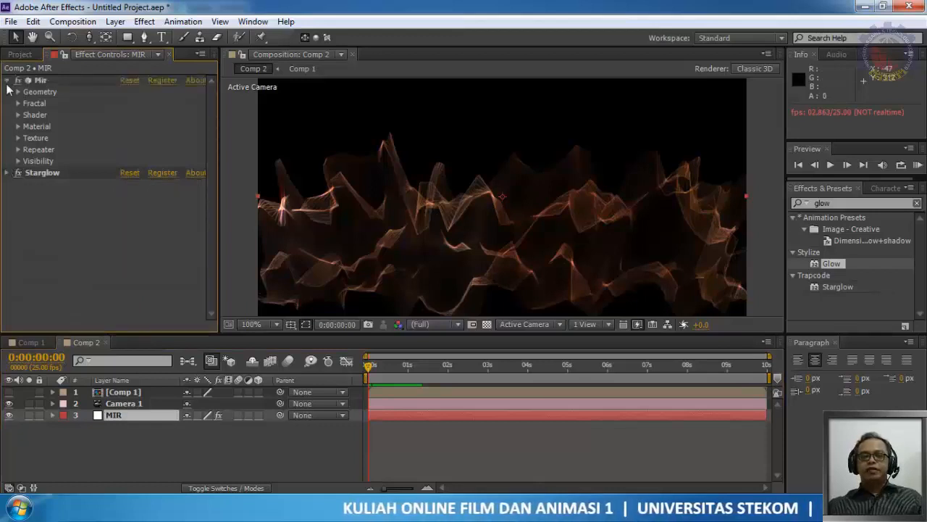
{"action": "left_click", "coordinate": [7, 80]}
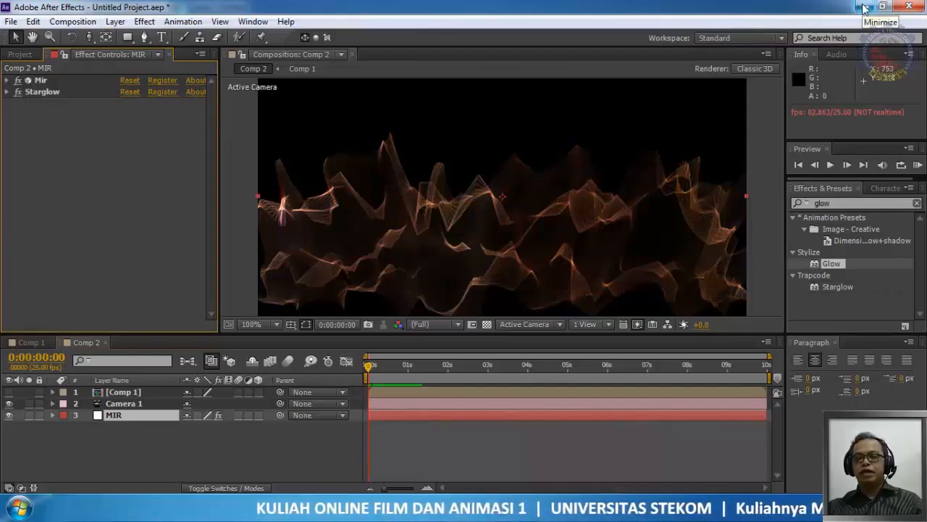
Step: Close the program without saving the changes to Untitled Project.aep
{"action": "left_click", "coordinate": [911, 5]}
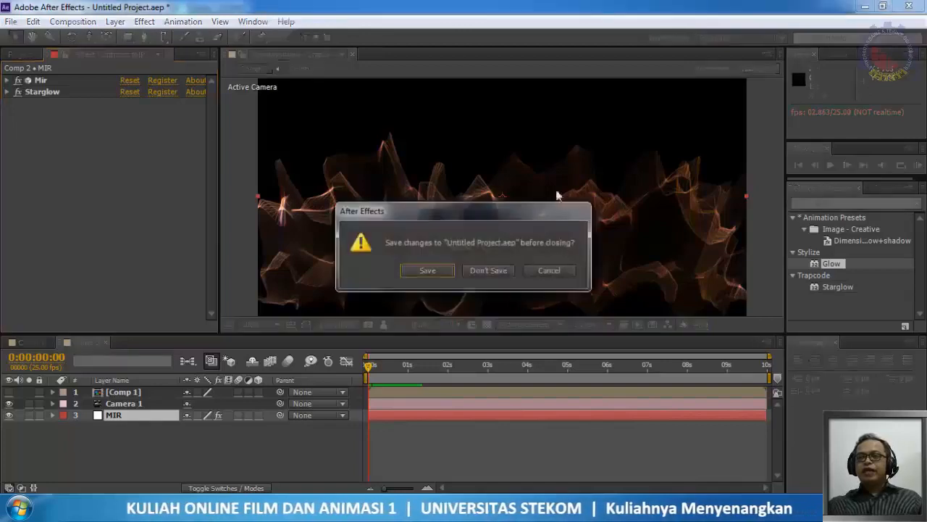
{"action": "left_click", "coordinate": [487, 269]}
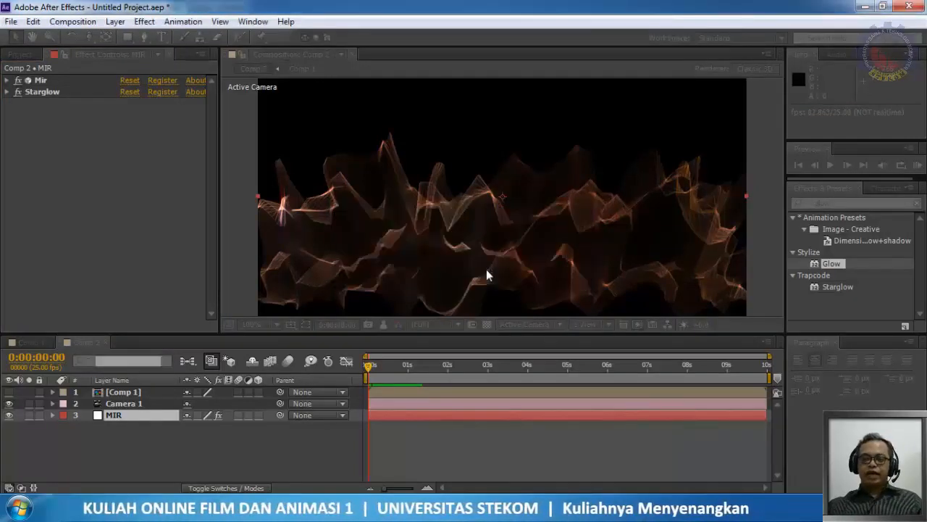